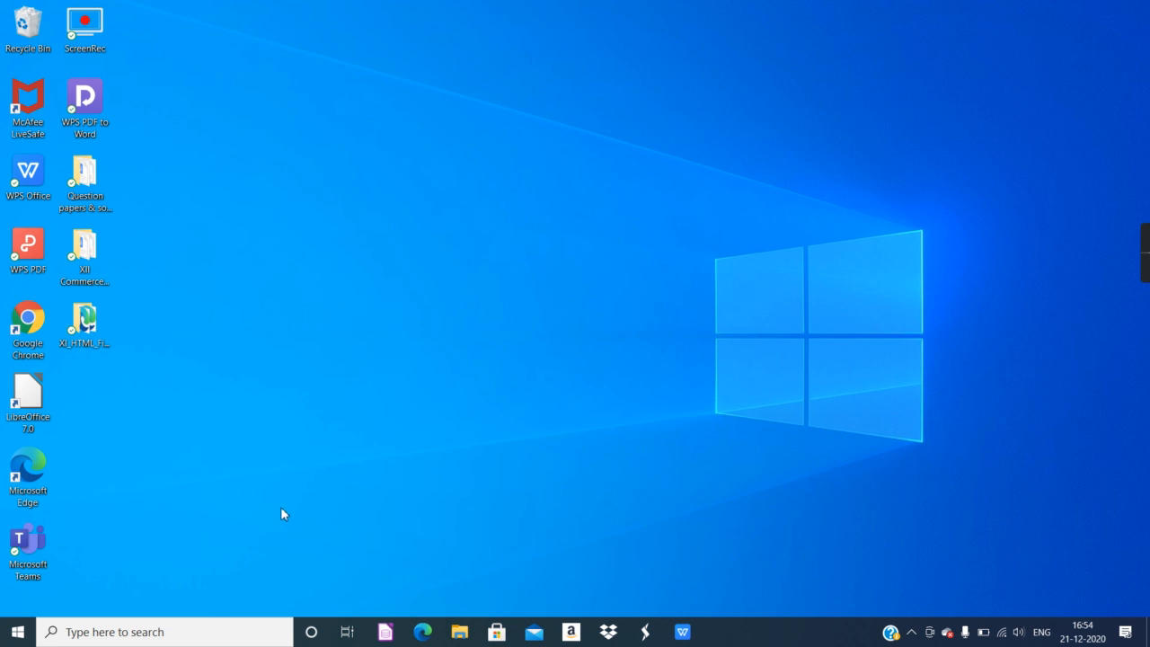
Launch Tally.ERP 9 and choose to work in Educational Mode.
left_click(155, 639)
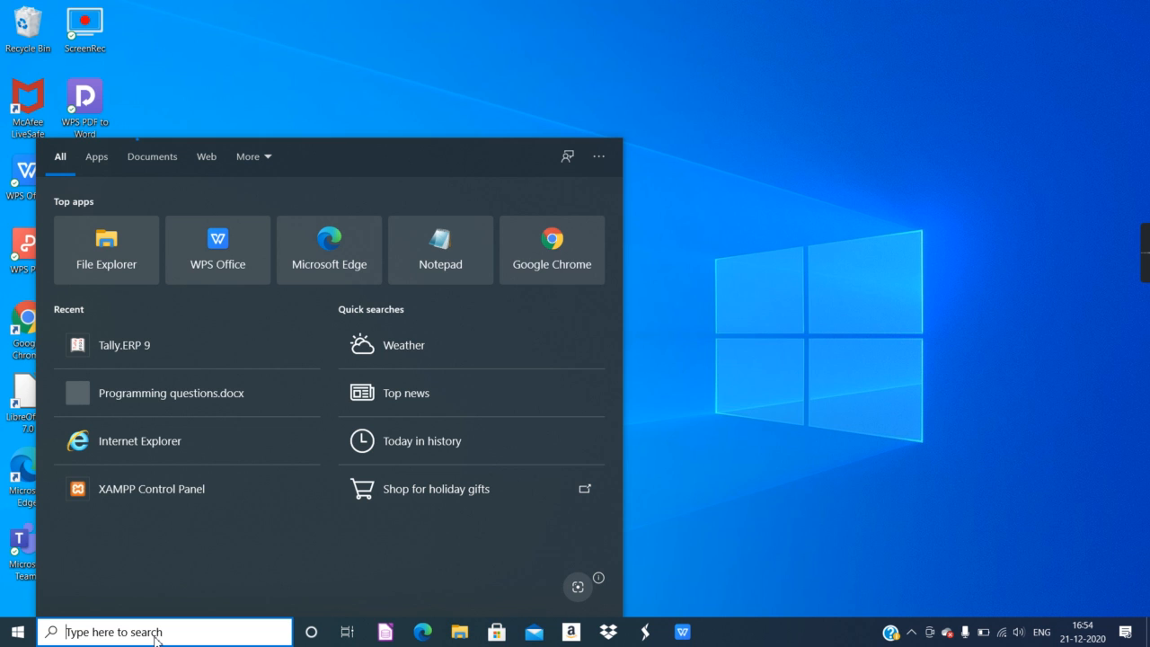
left_click(127, 347)
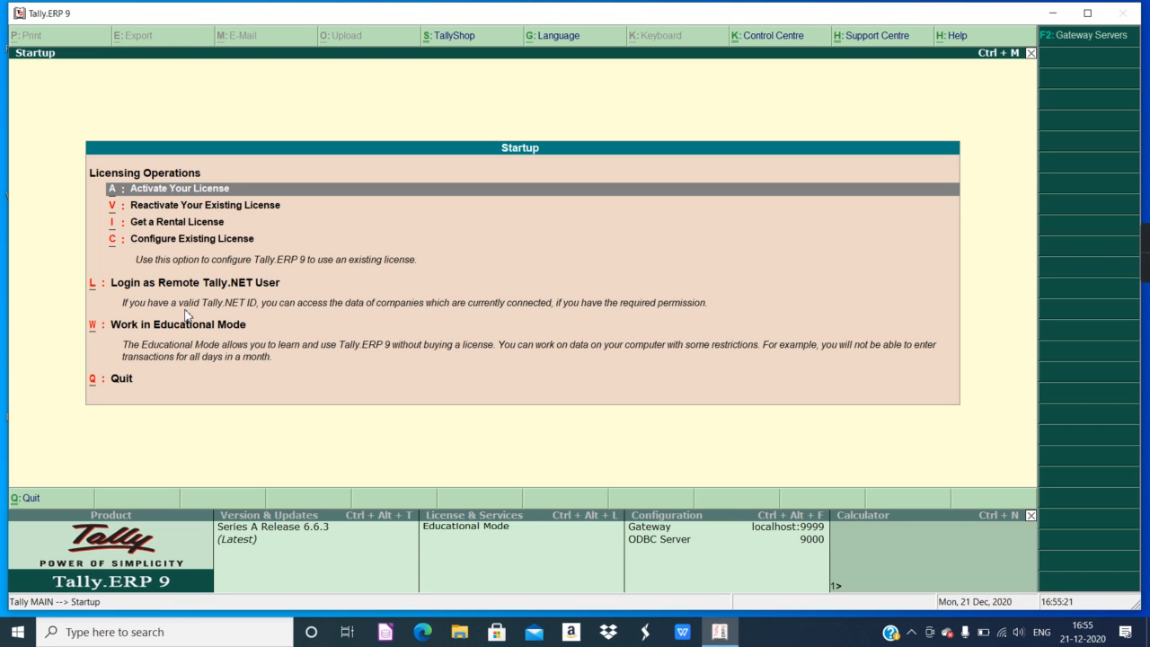
left_click(139, 329)
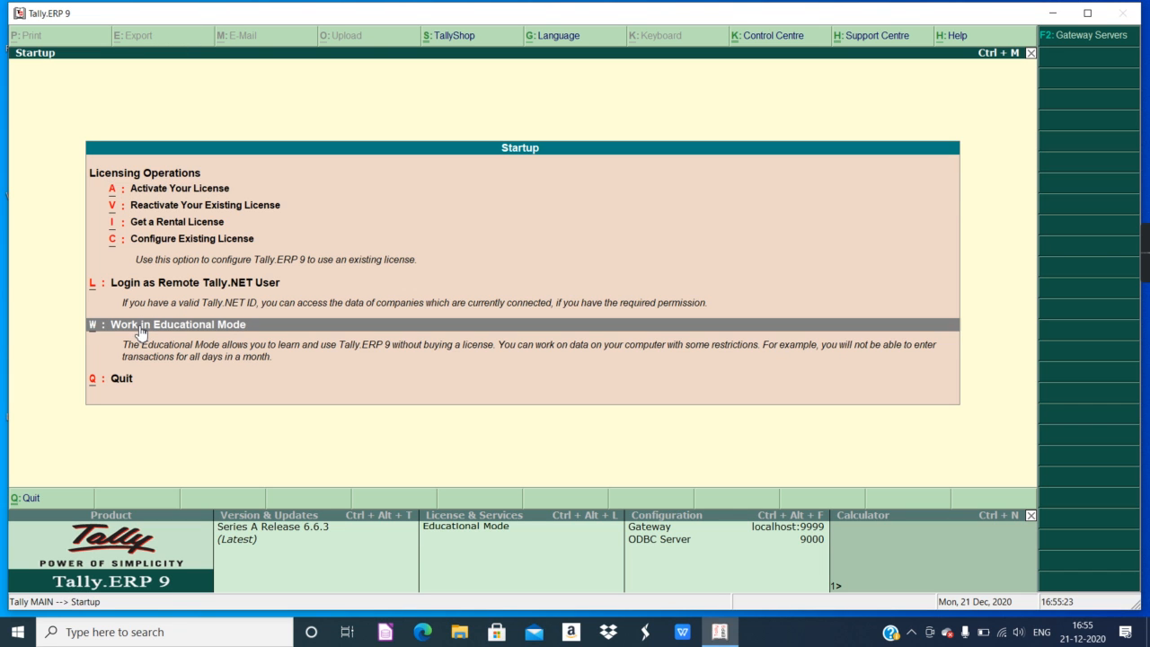
left_click(139, 331)
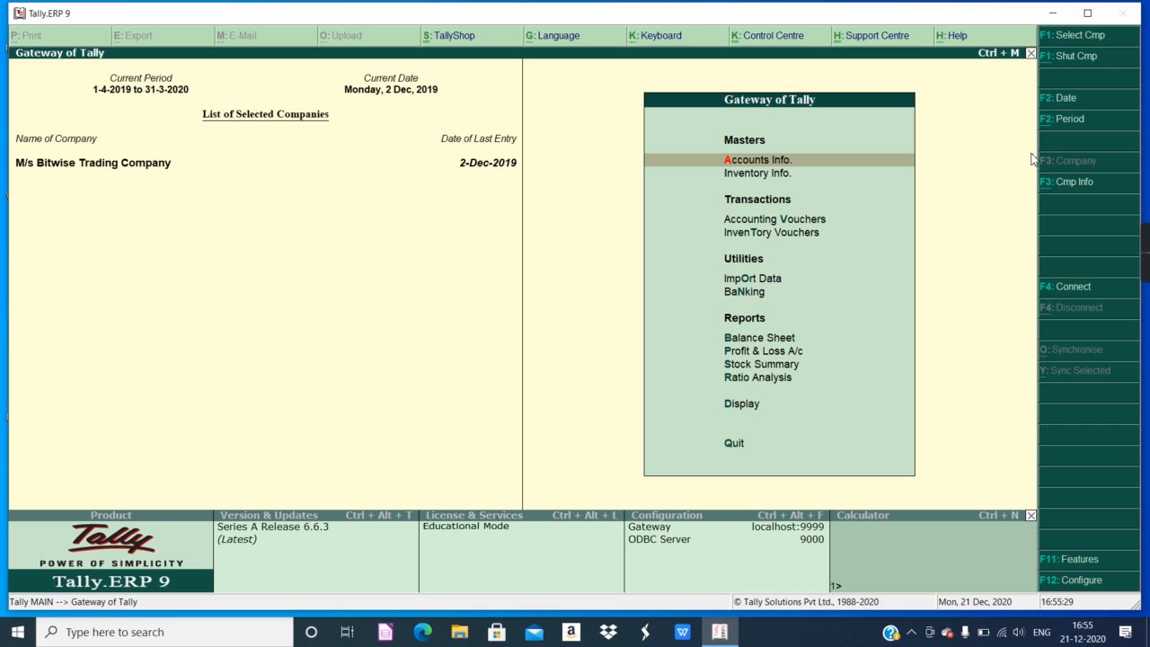
Open the creation form for a new company from the company information options.
left_click(1074, 182)
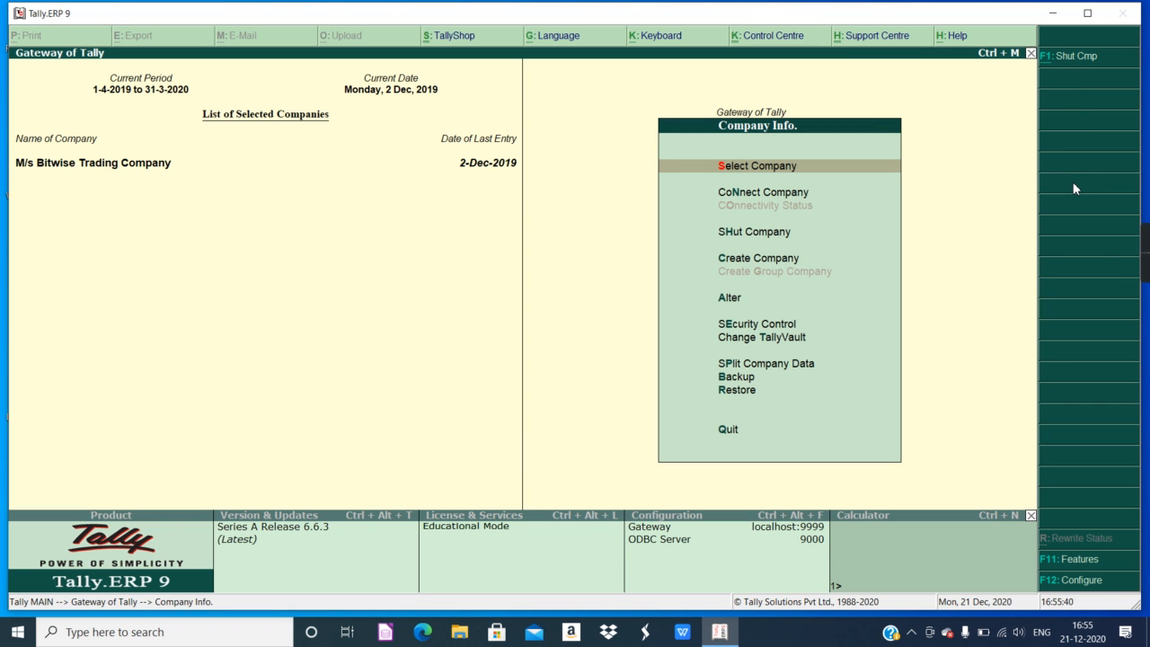
left_click(724, 263)
left_click(724, 262)
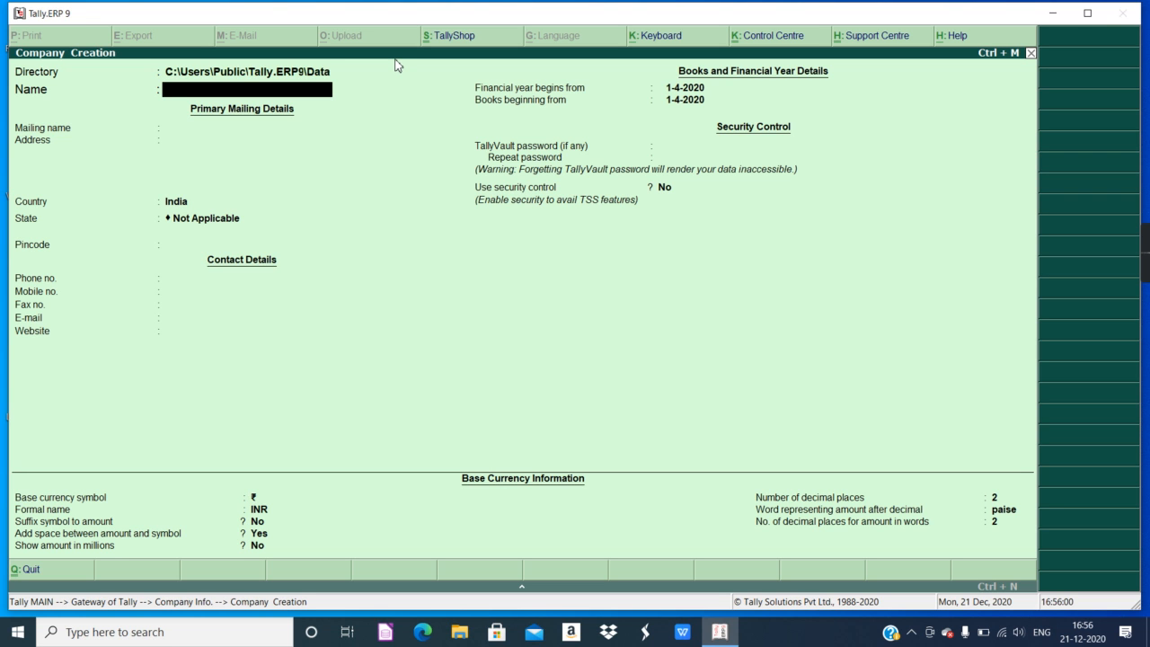
Name the new company "Happy World Tours and Travels Company" and keep the same mailing name.
type("HAppy")
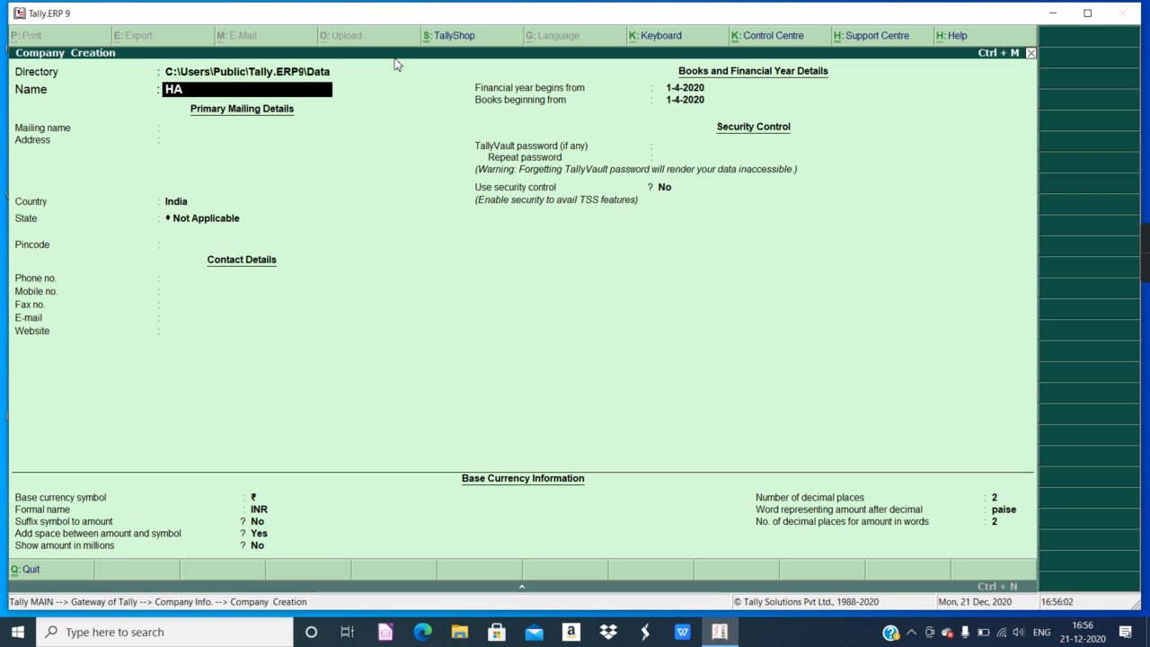
key("BackSpace")
key("BackSpace")
key("BackSpace")
key("BackSpace")
type("app")
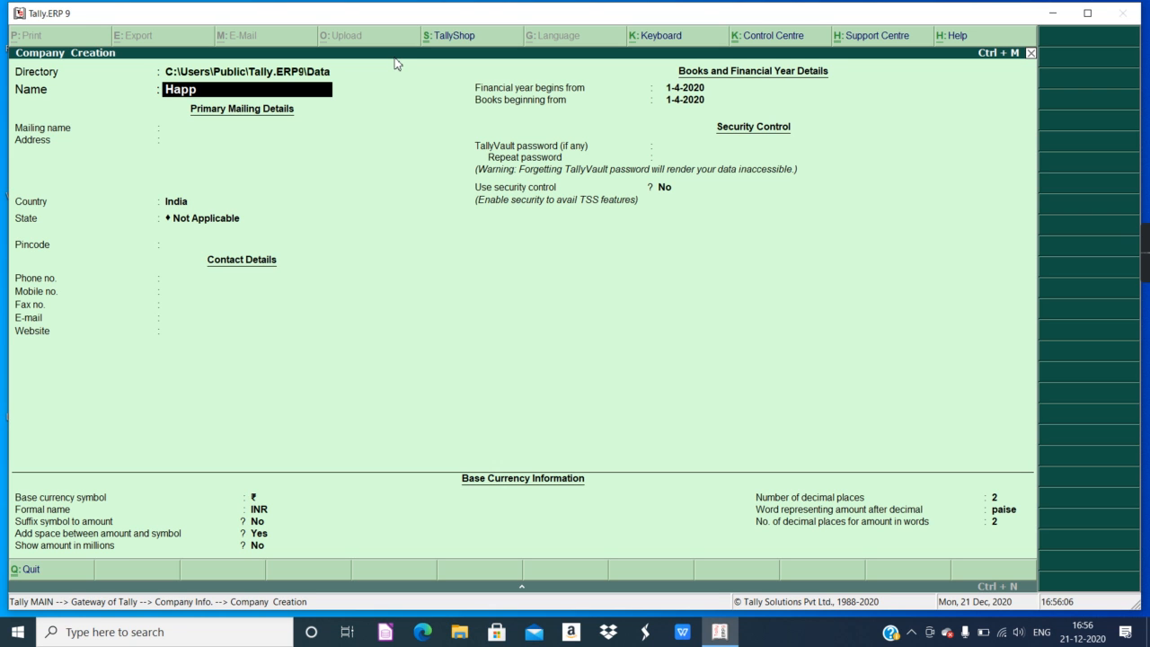
type("y World Tours and Travels")
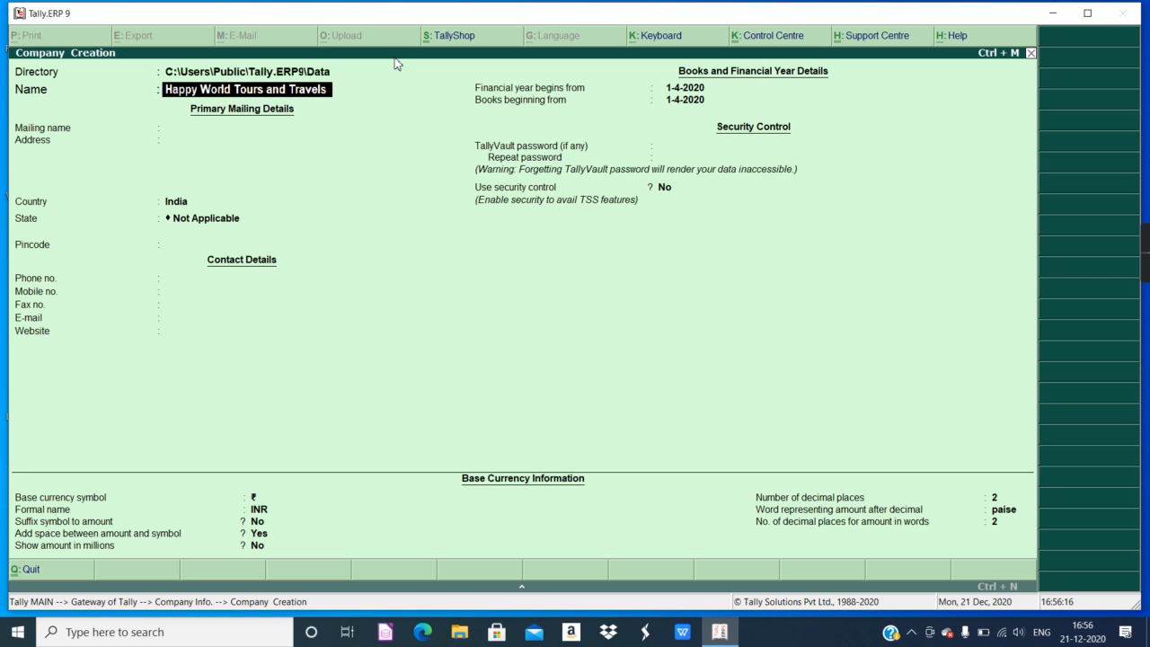
type(" Company")
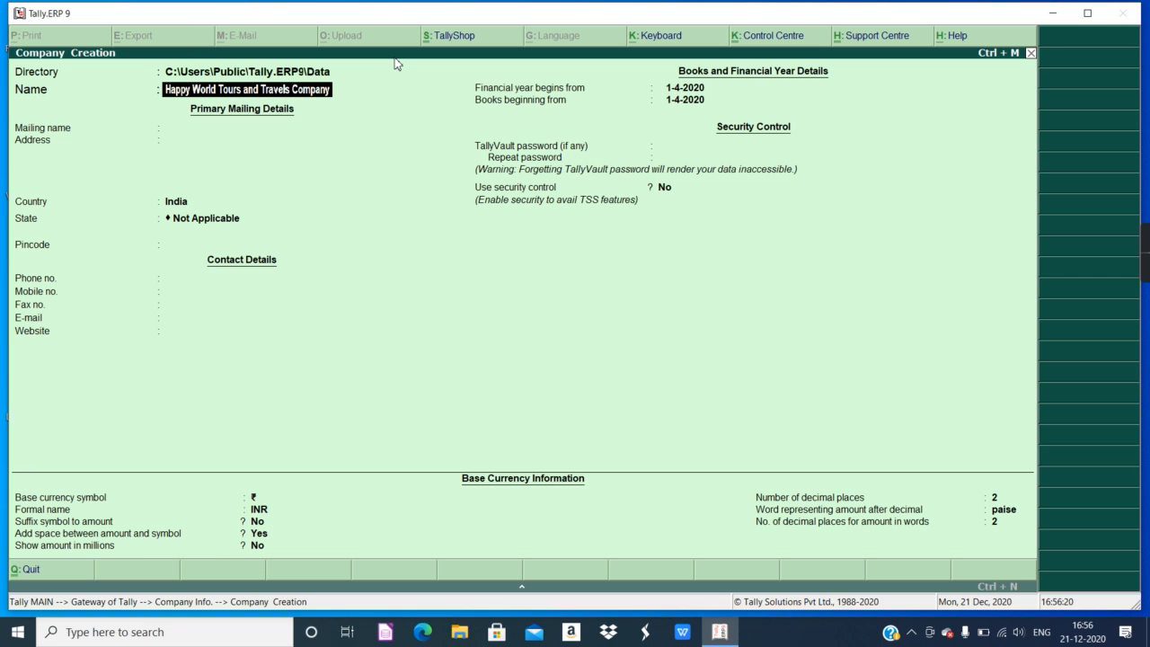
key("Return")
key("Return")
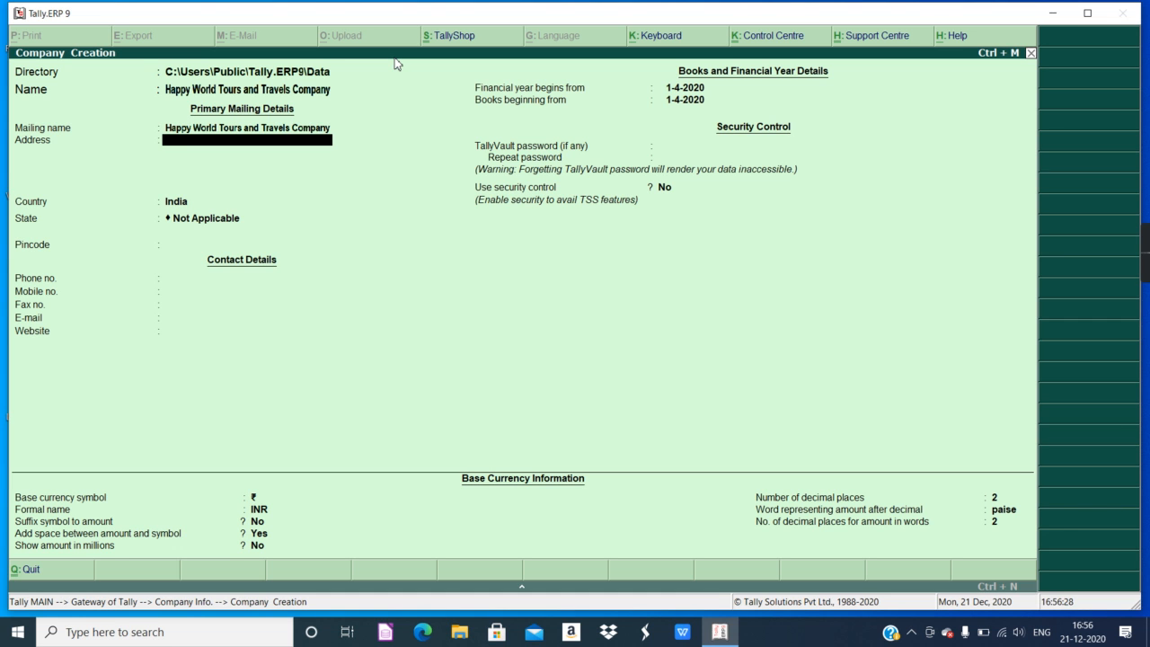
Enter the company's mailing address and pincode, keeping India as the country and choosing Maharashtra as the state.
type("J.M Road, Deccan Gymkhan")
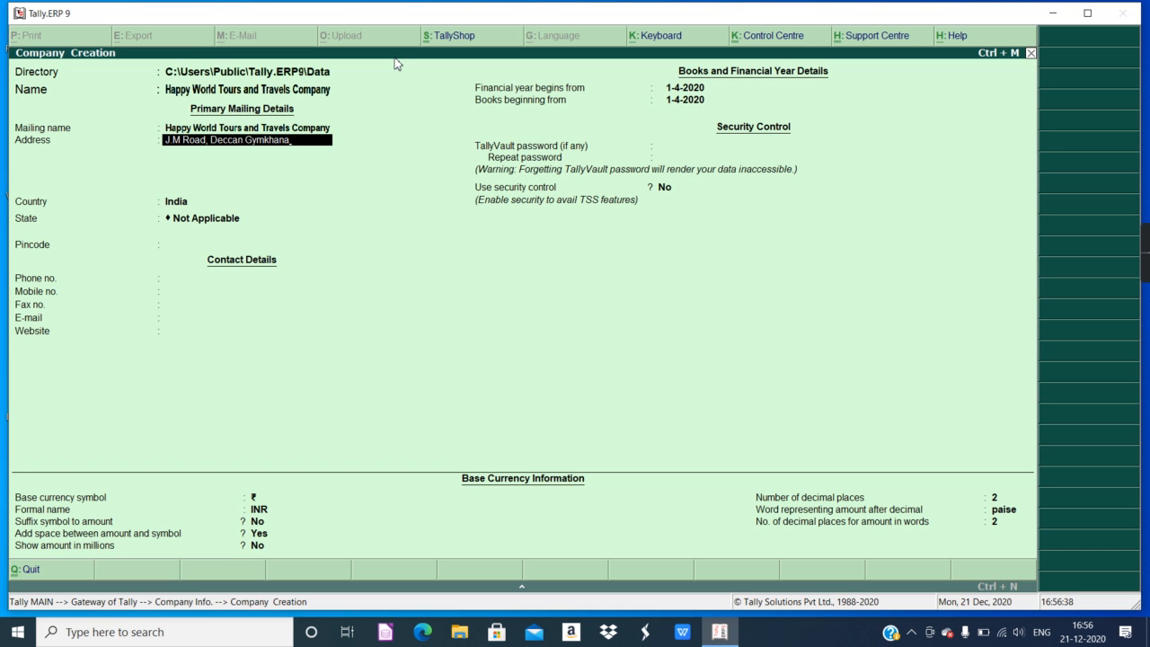
type("a, Pune")
key("Return")
key("Return")
key("Return")
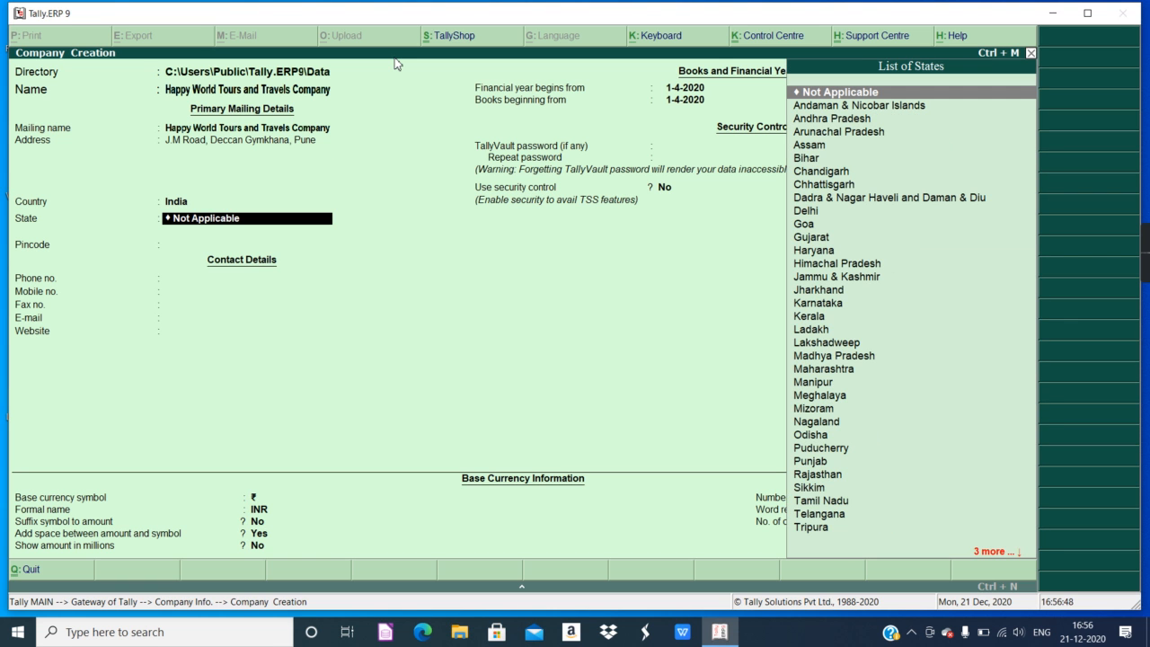
type("Maha")
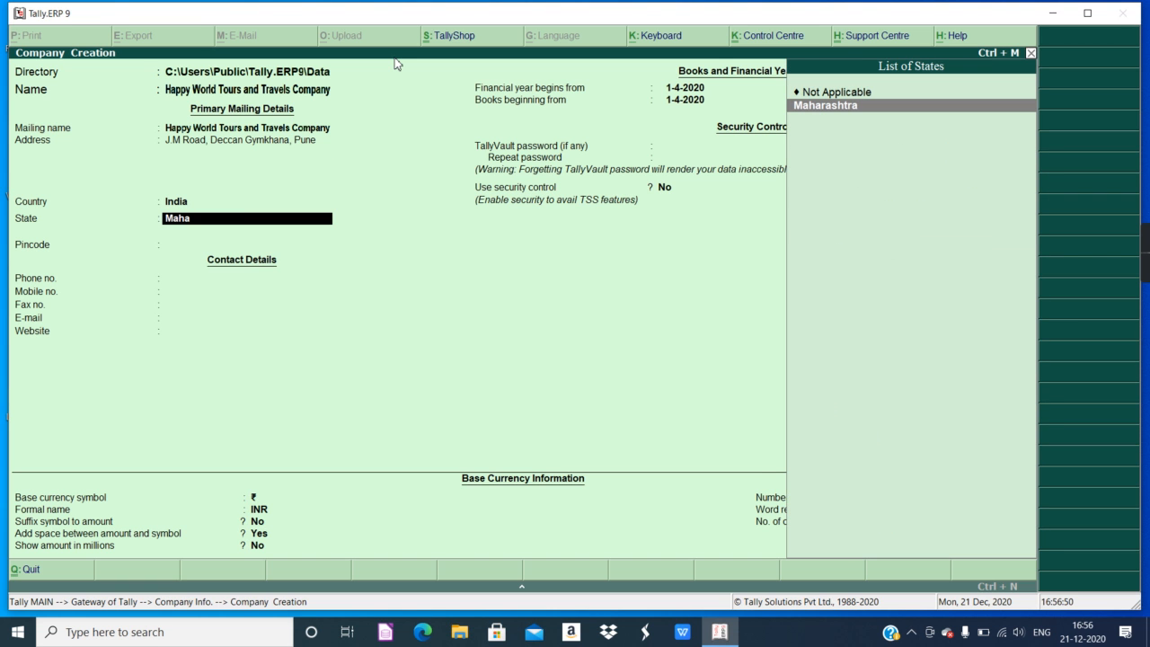
key("Return")
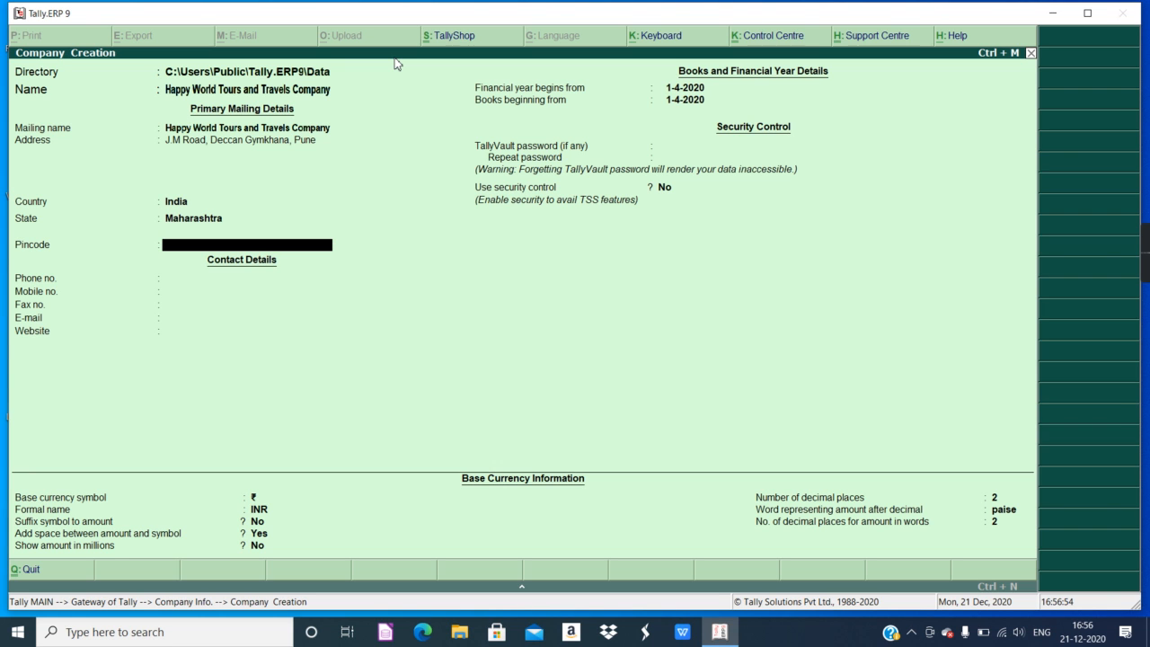
type("411001")
key("BackSpace")
key("Return")
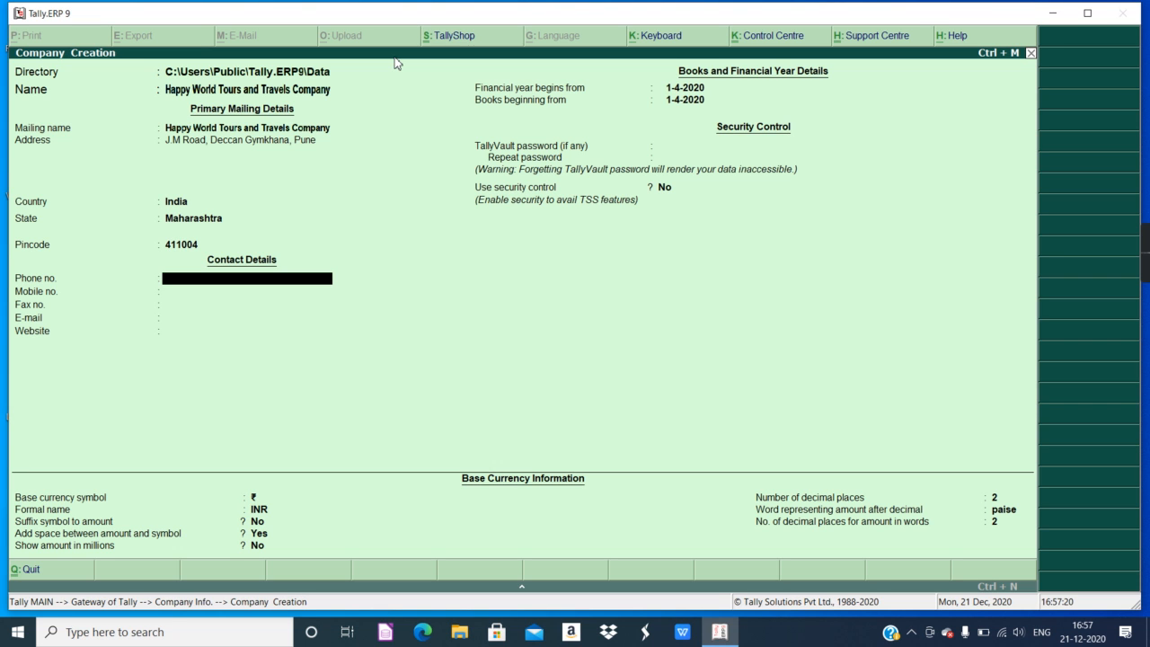
Leave the contact details blank and set the financial year to begin from 1-4-2019.
key("Return")
key("Return")
key("Return")
key("Return")
key("Return")
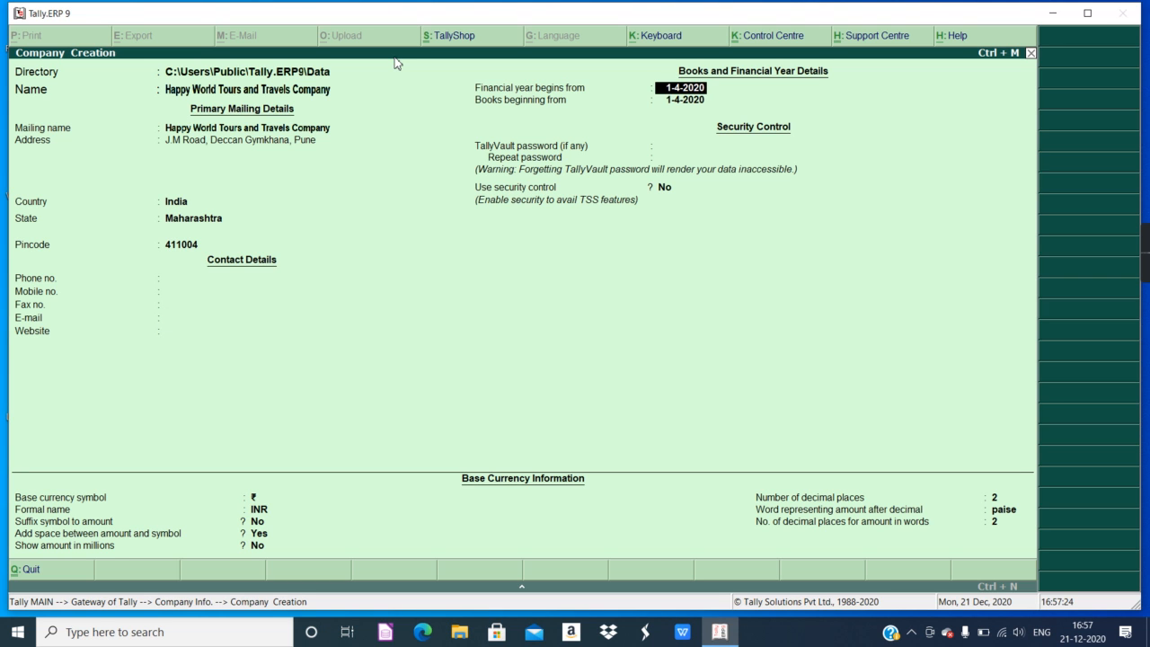
type("1-4-2019")
key("Return")
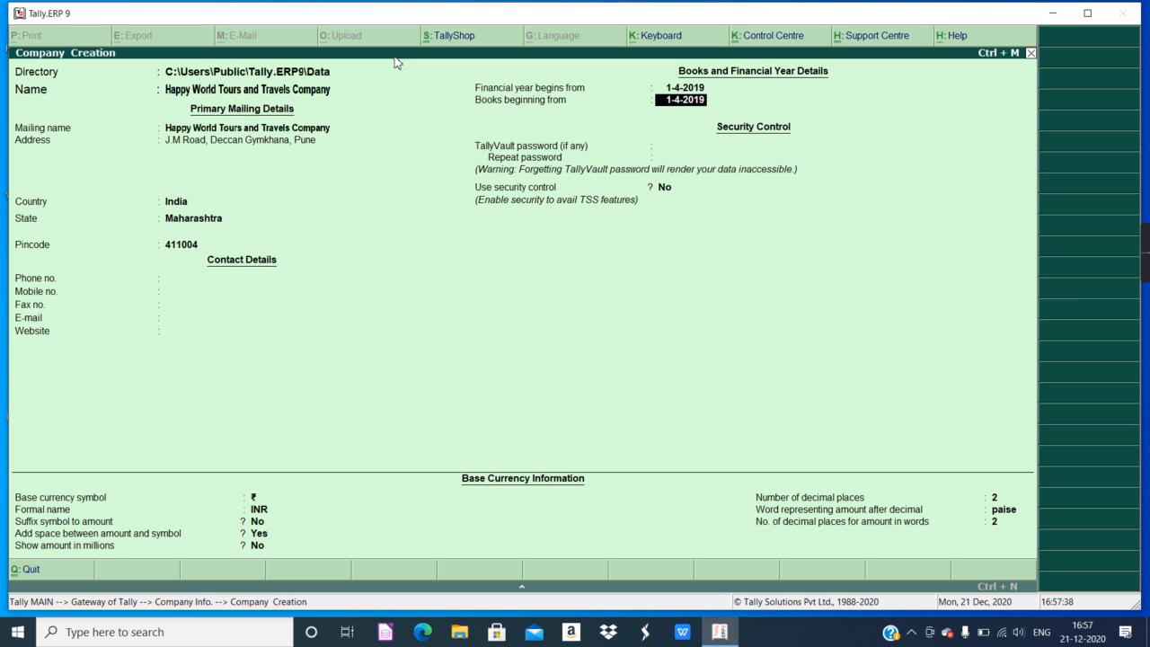
Accept the books beginning date and the default security and base currency settings, and save the new company.
key("Return")
key("Return")
key("Return")
key("Return")
key("Return")
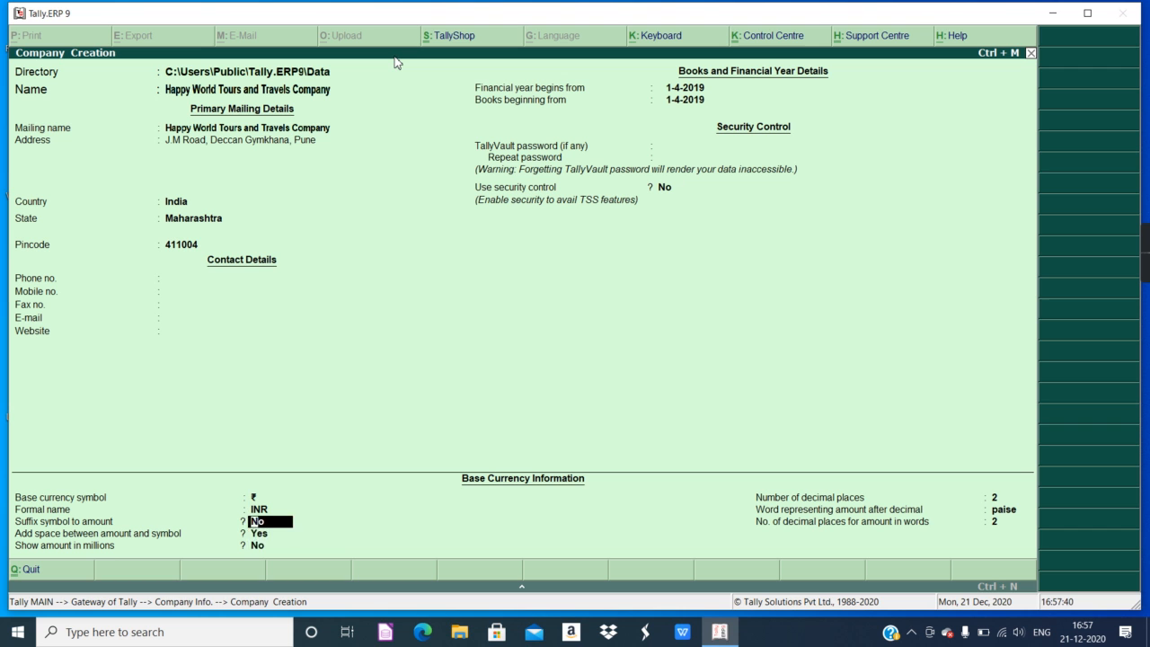
key("Return")
key("Return")
key("Return")
key("Return")
key("Return")
key("Return")
key("Return")
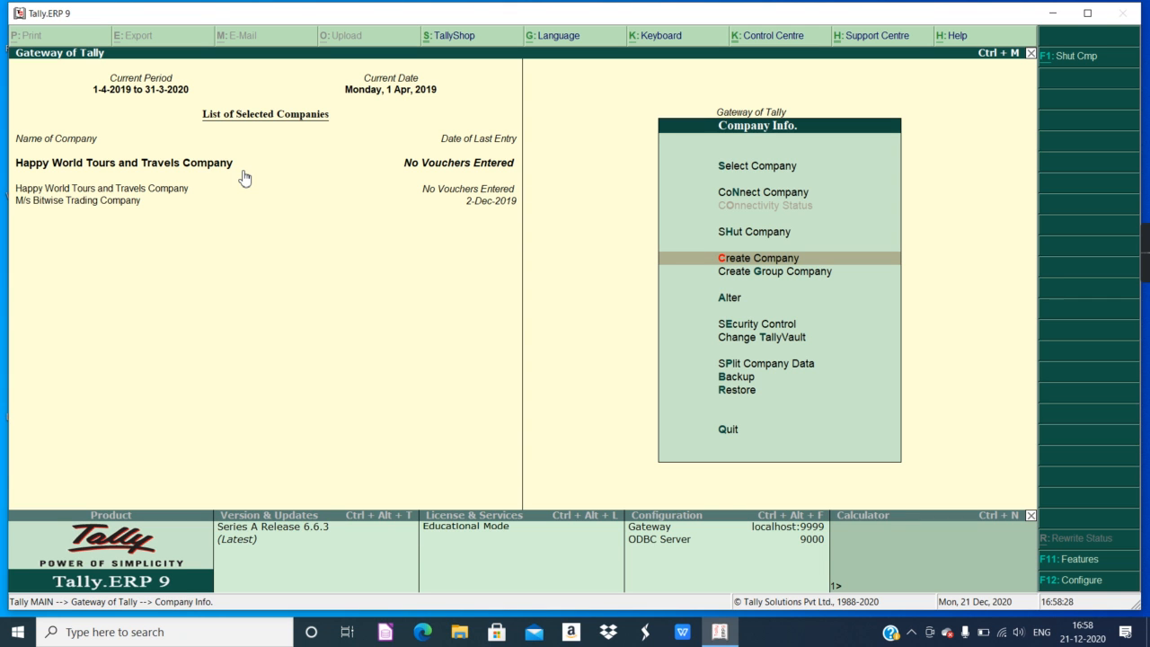
Return to the Gateway of Tally and open the Accounting Features of Happy World Tours and Travels Company.
key("Escape")
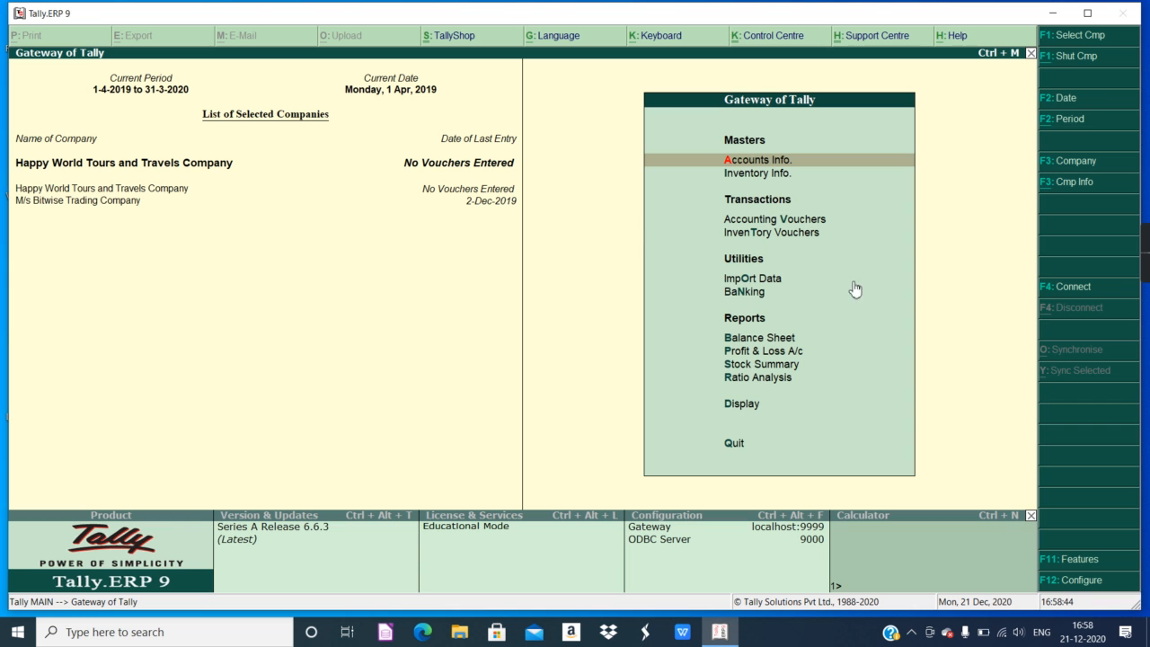
left_click(1081, 560)
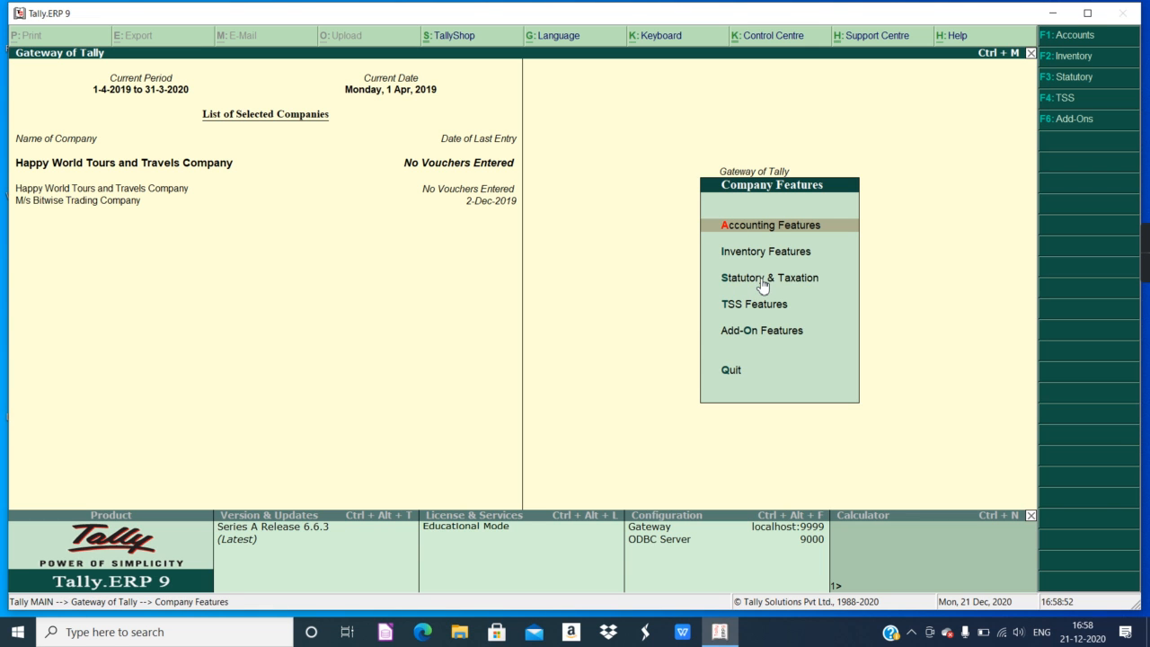
left_click(727, 230)
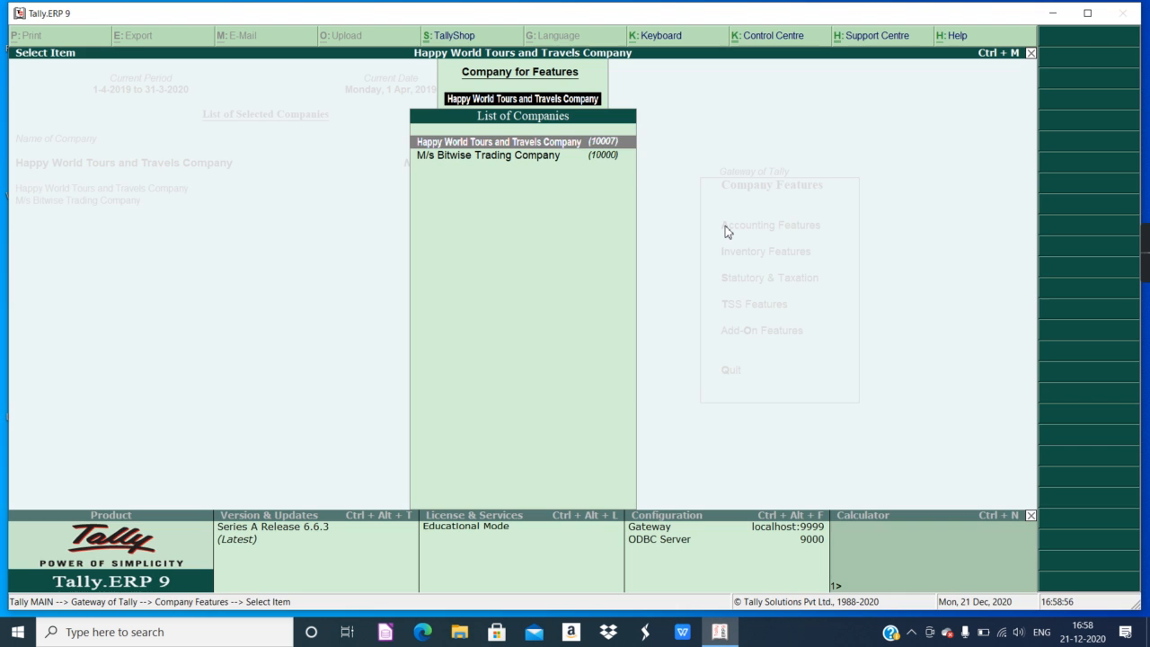
key("Return")
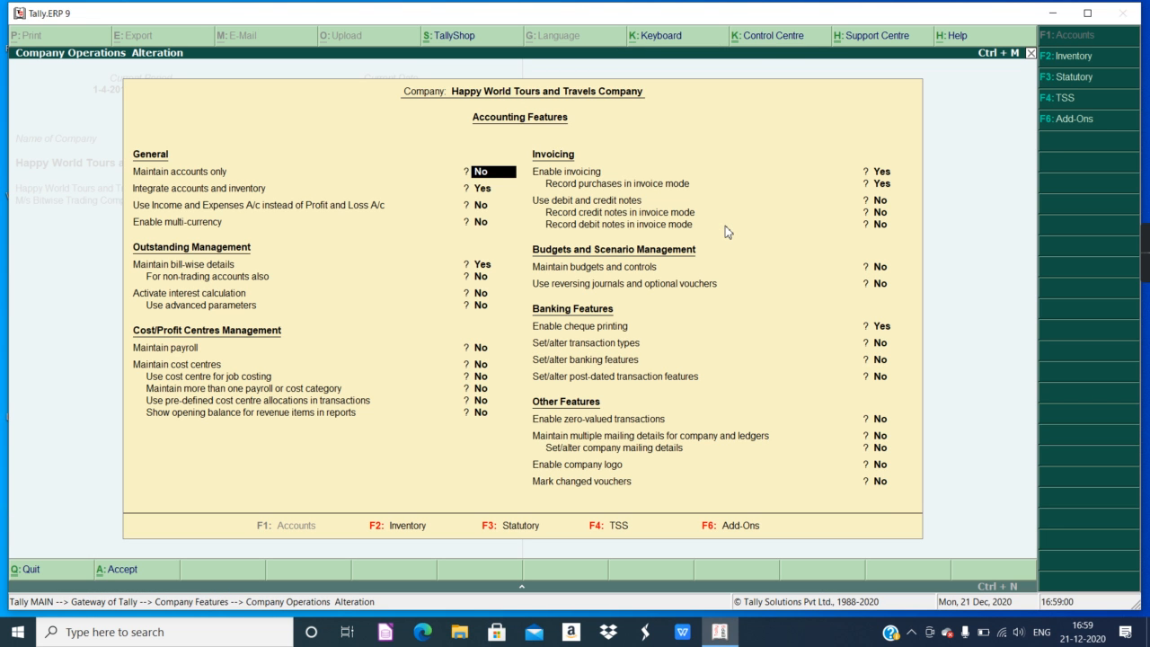
Set "Maintain accounts only" to Yes, keep the other accounting features at their defaults, and save the configuration.
type("yes")
key("Return")
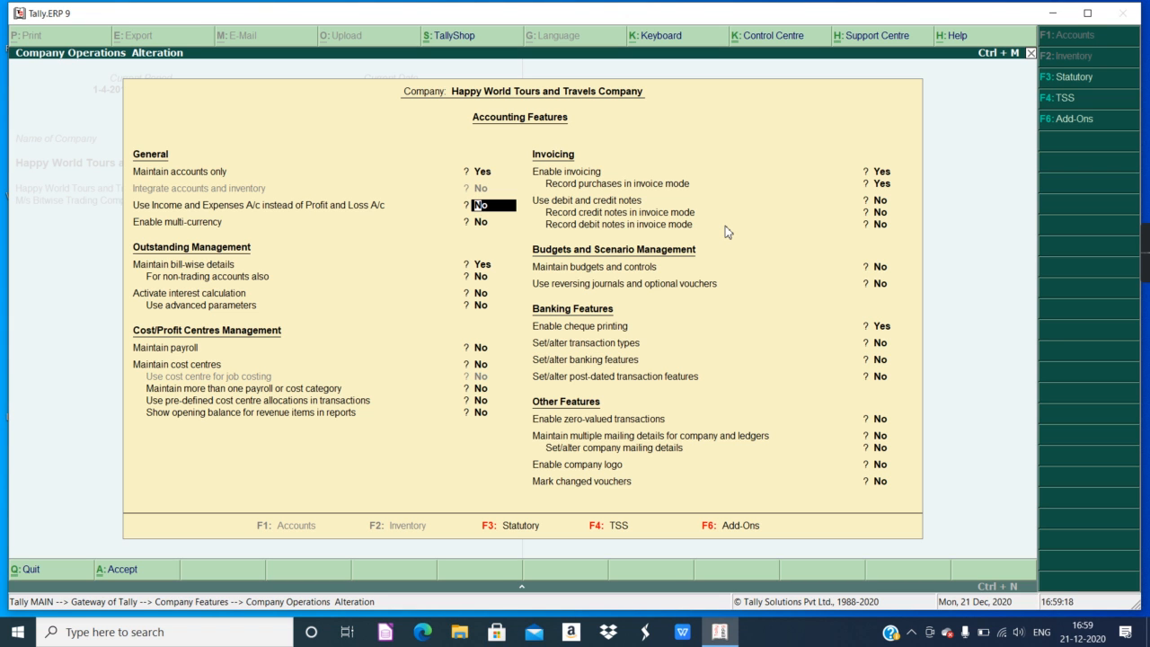
key("Return")
key("Return")
key("Return")
key("Return")
key("Return")
key("Return")
key("Return")
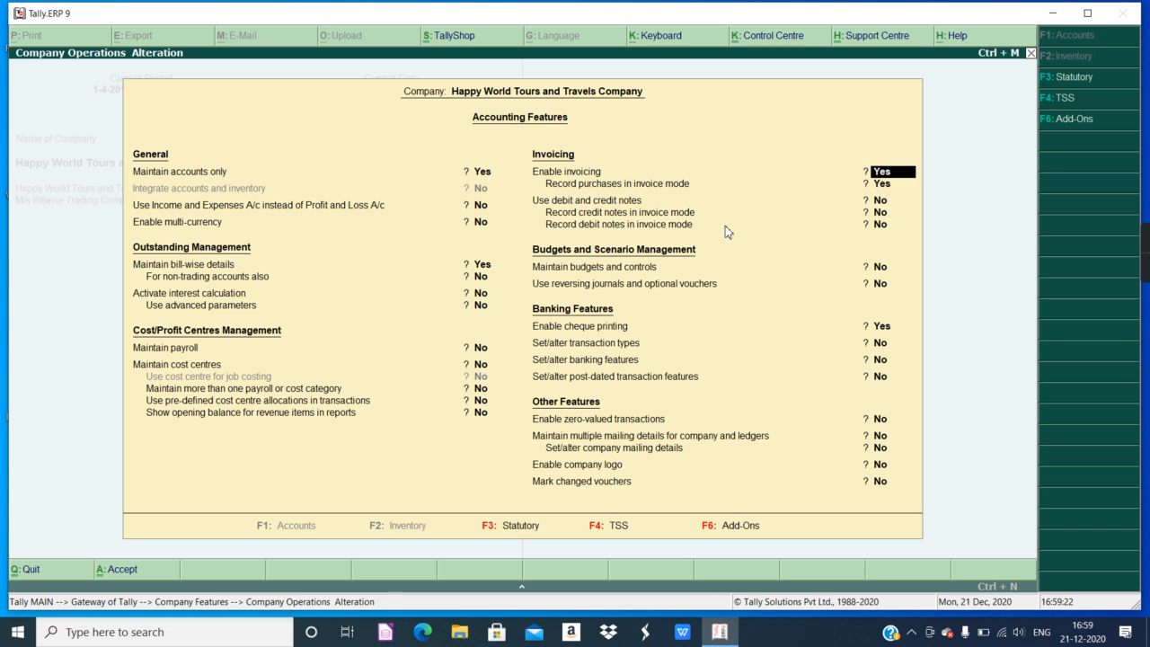
key("Return")
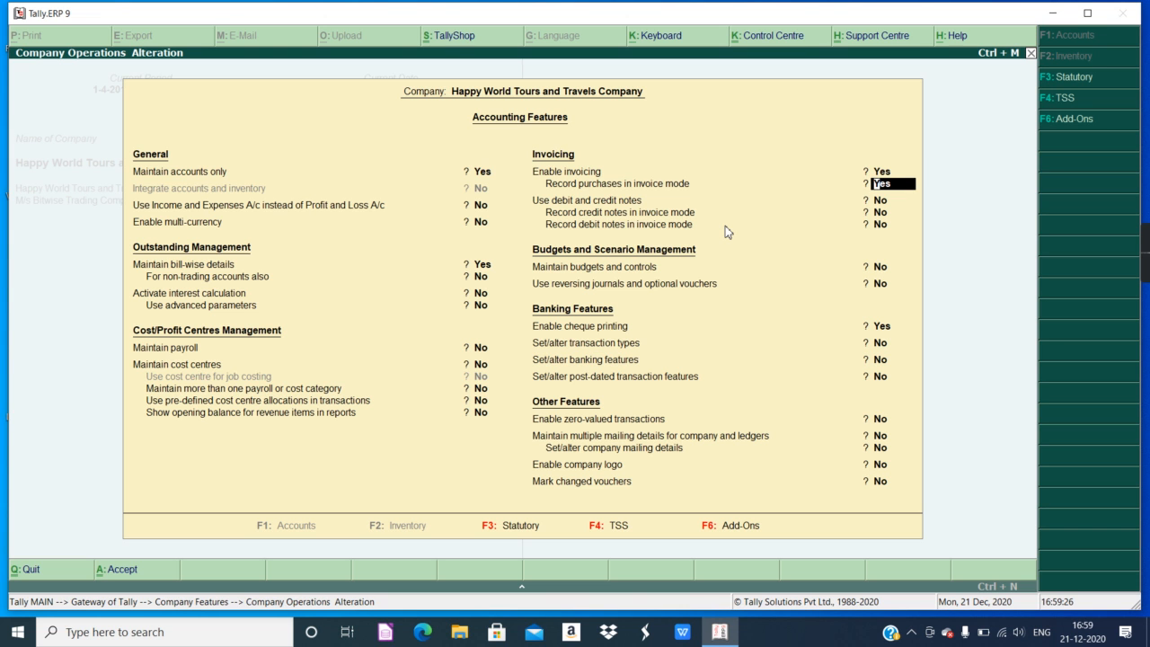
key("ctrl+a")
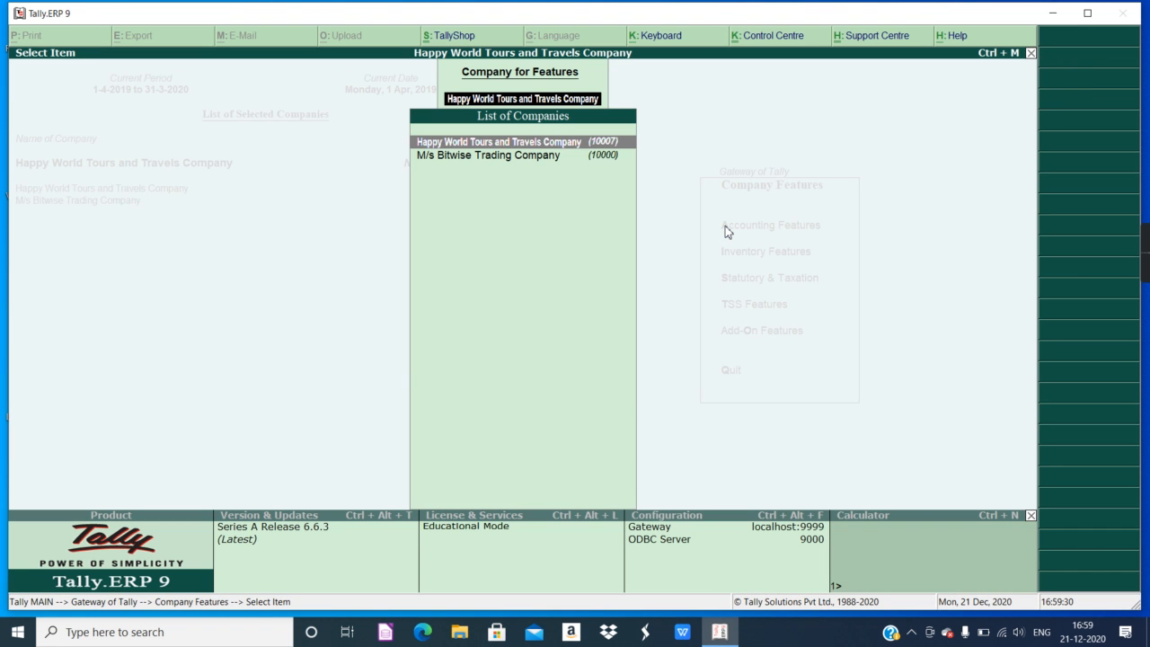
key("BackSpace")
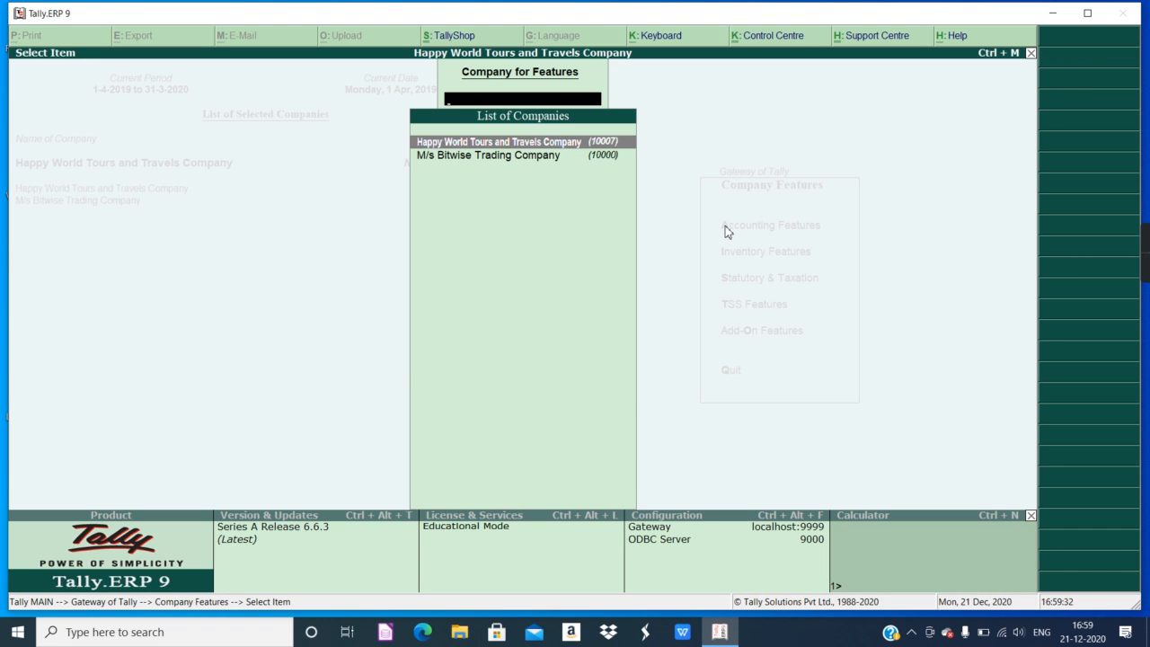
key("Escape")
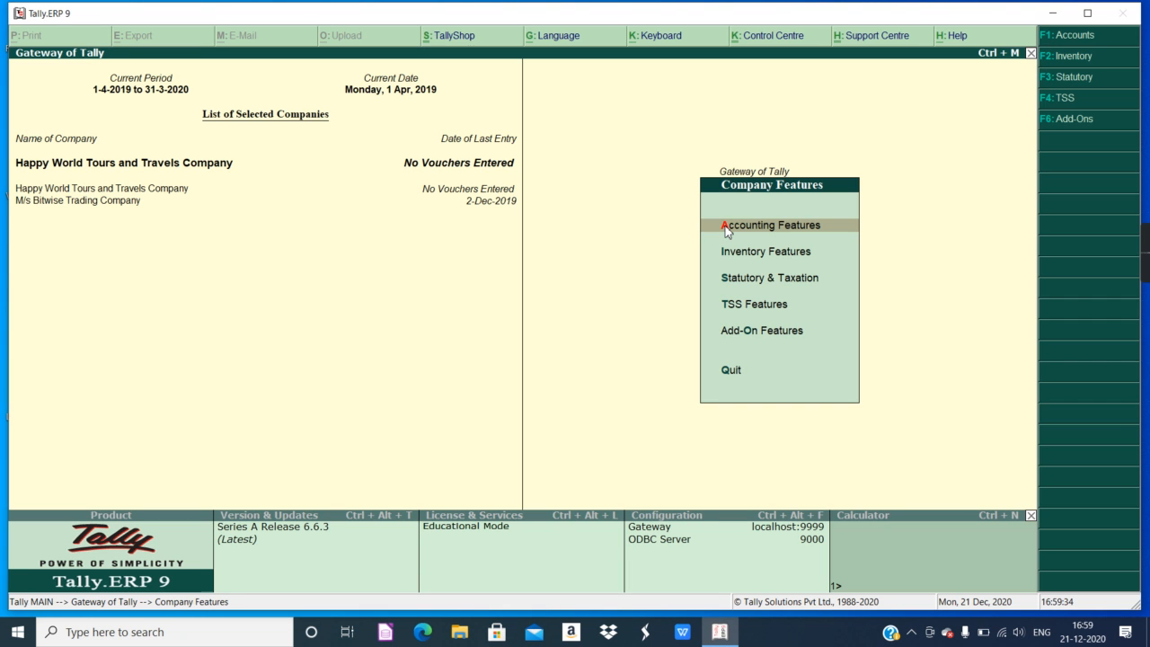
Enable Goods and Services Tax for Happy World Tours and Travels Company and set "Set/alter GST details" to Yes.
left_click(735, 284)
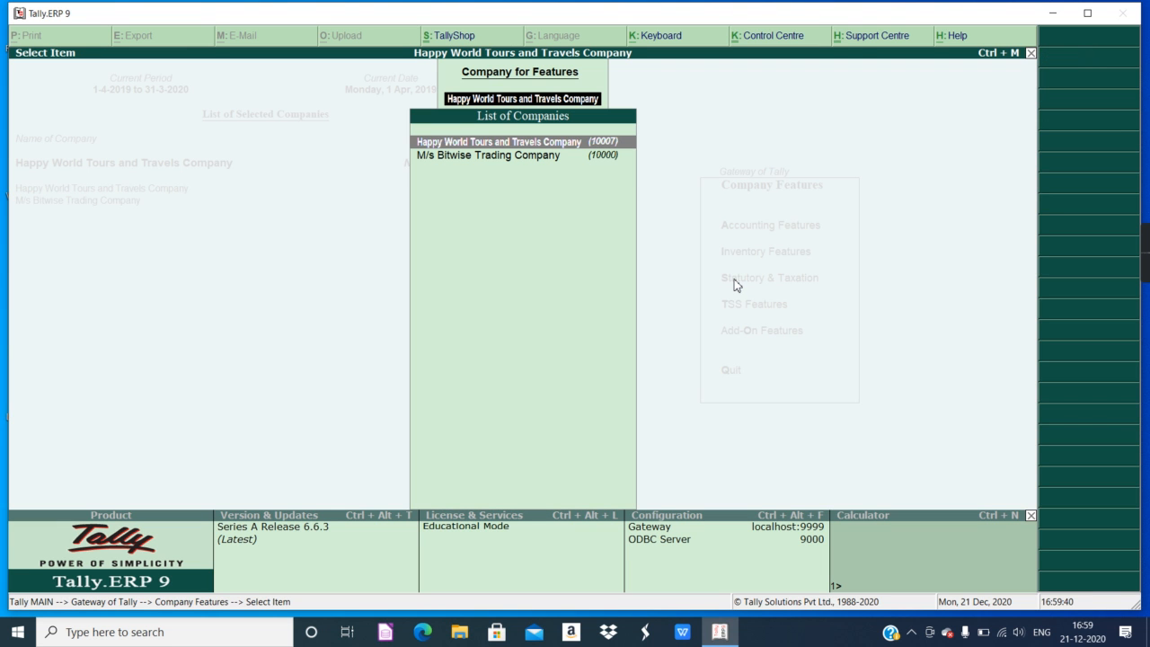
left_click(553, 142)
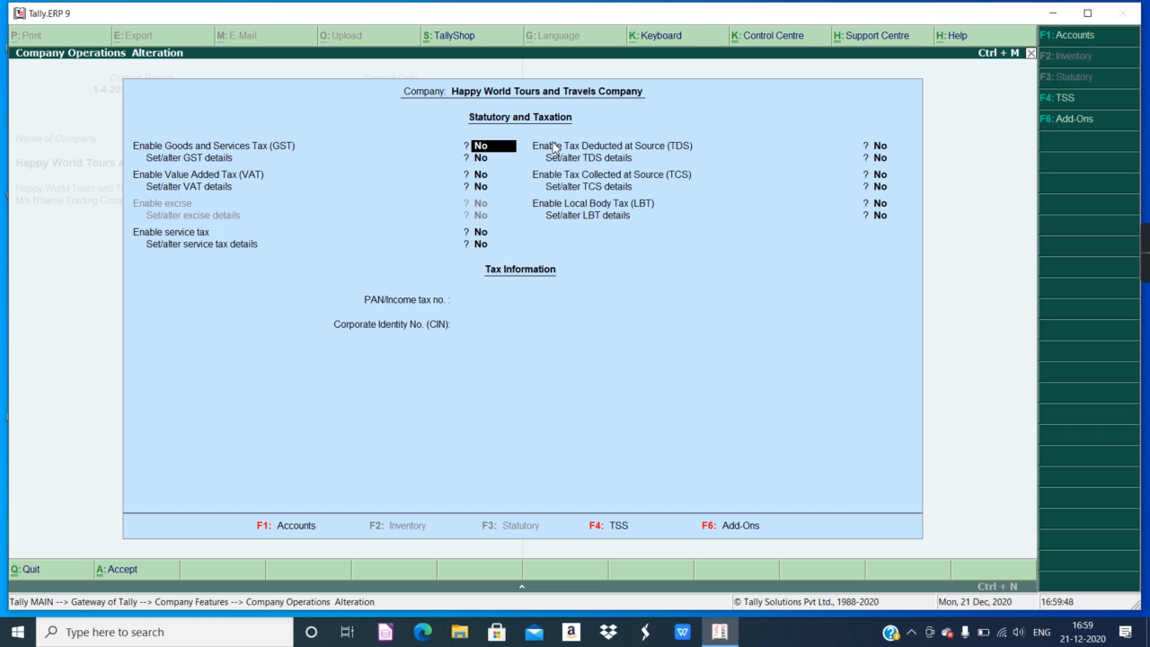
key("y")
key("Return")
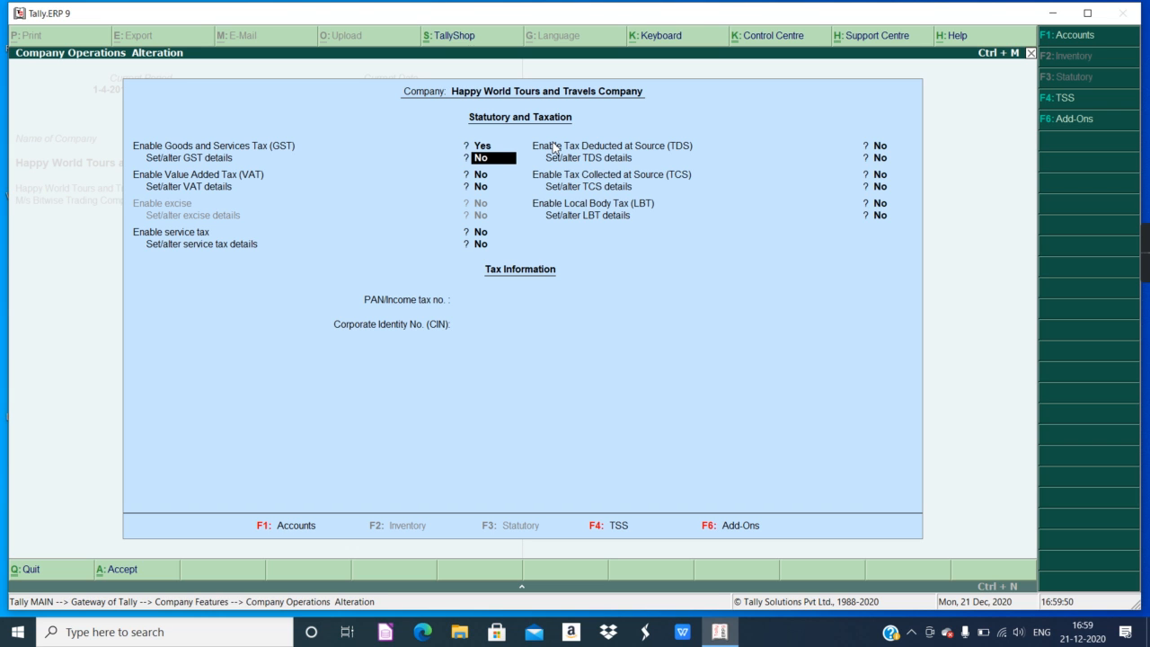
type("yes")
key("Return")
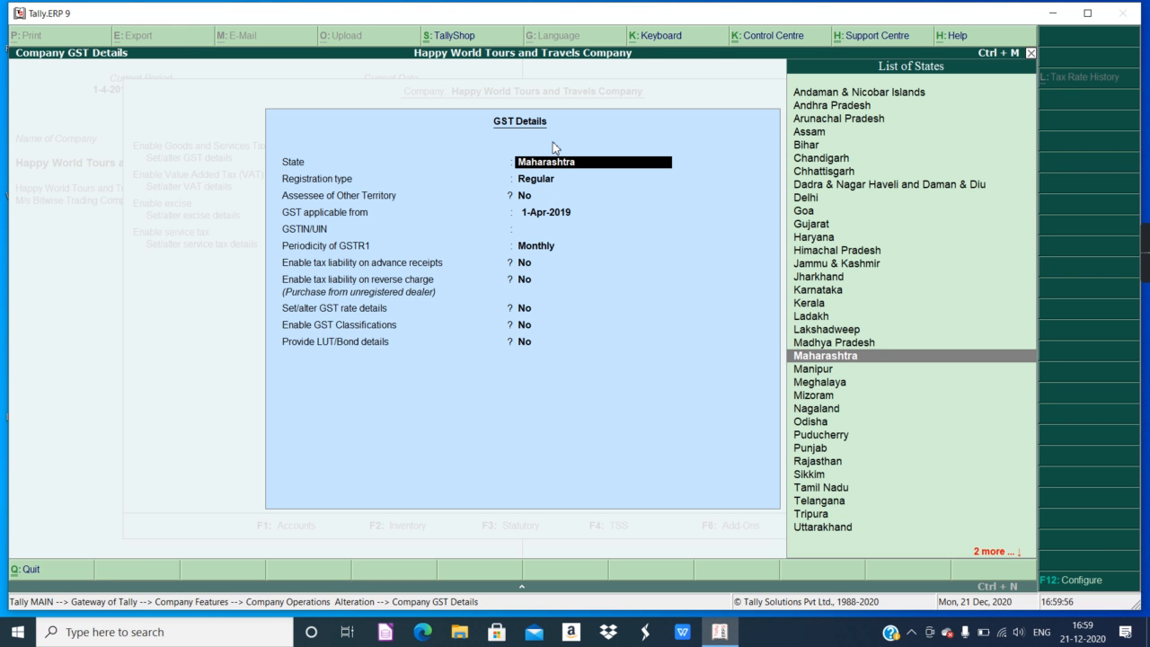
Keep Maharashtra, Regular registration and the default applicability date in the GST details, and enter the company's GSTIN.
key("Return")
key("Return")
key("Return")
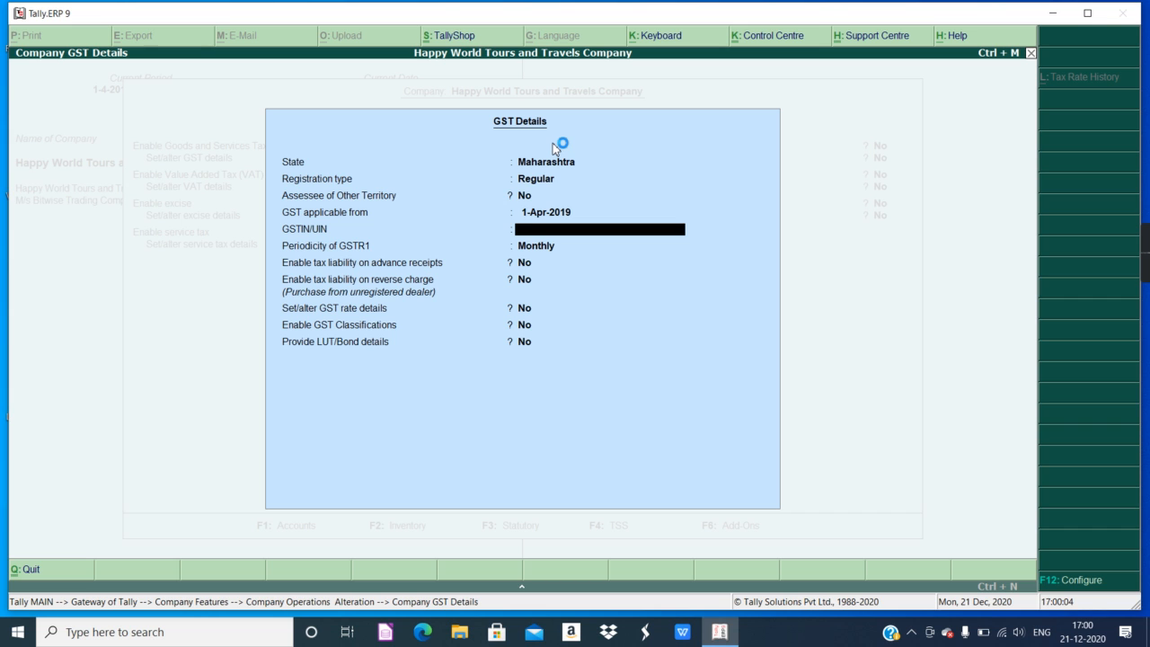
type("27STUVE")
key("BackSpace")
type("W1212T1Z2")
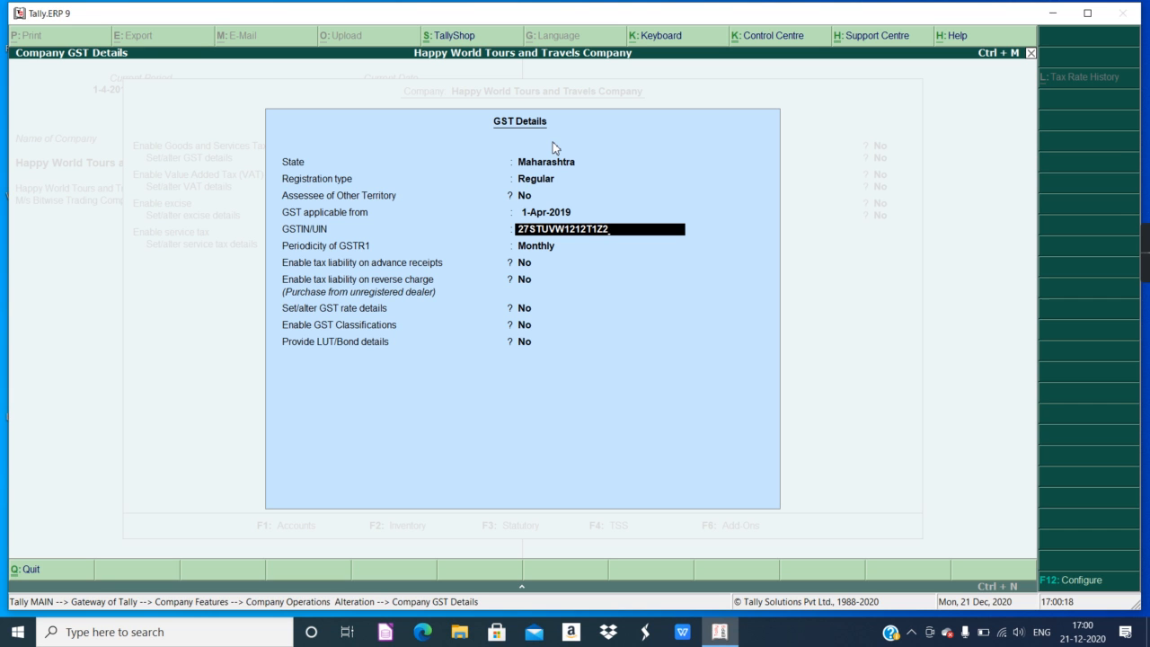
key("Return")
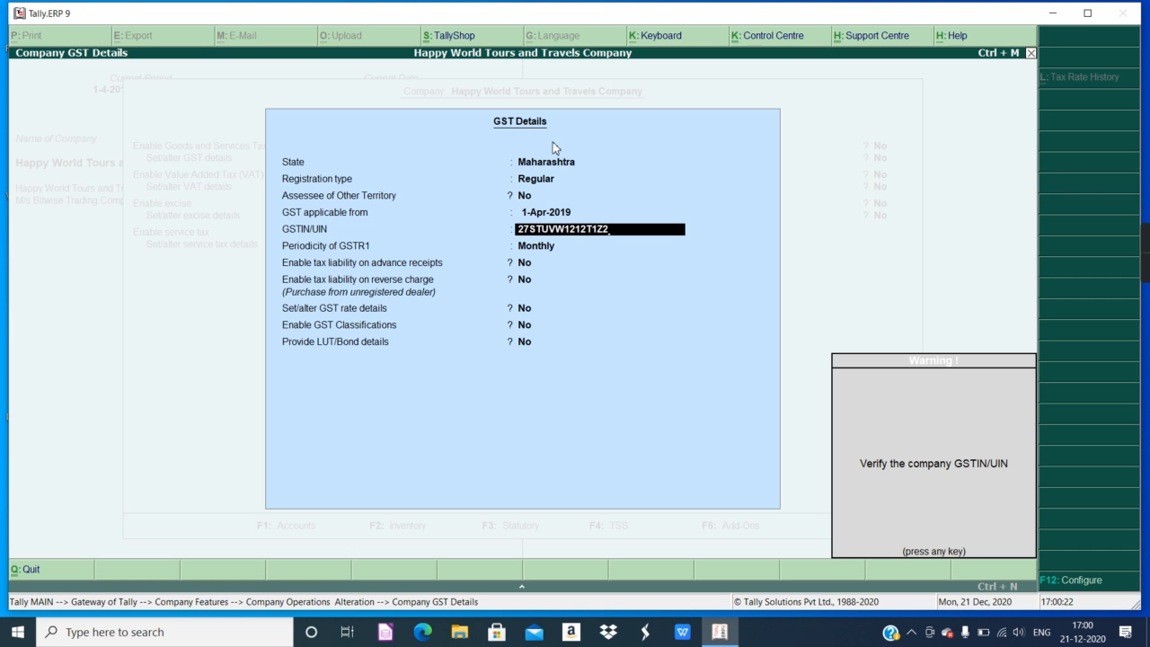
Keep monthly GSTR1 periodicity and the remaining GST options at No, and save the company's GST details.
key("Return")
key("Return")
key("Return")
key("Return")
key("Return")
key("Return")
key("Return")
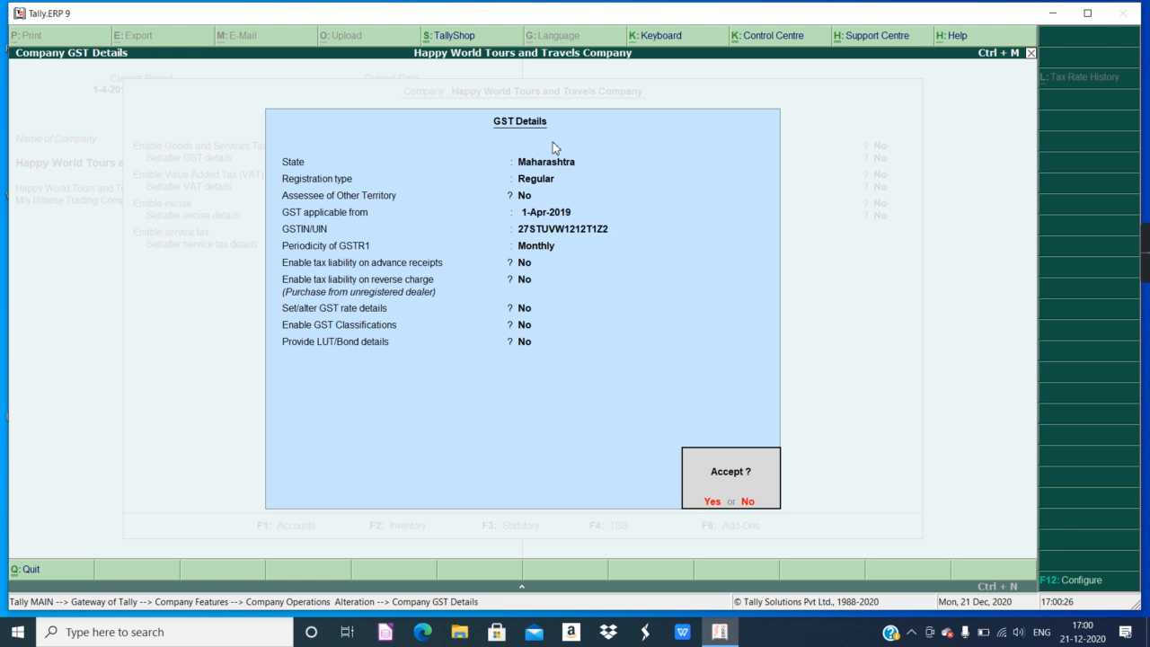
key("Return")
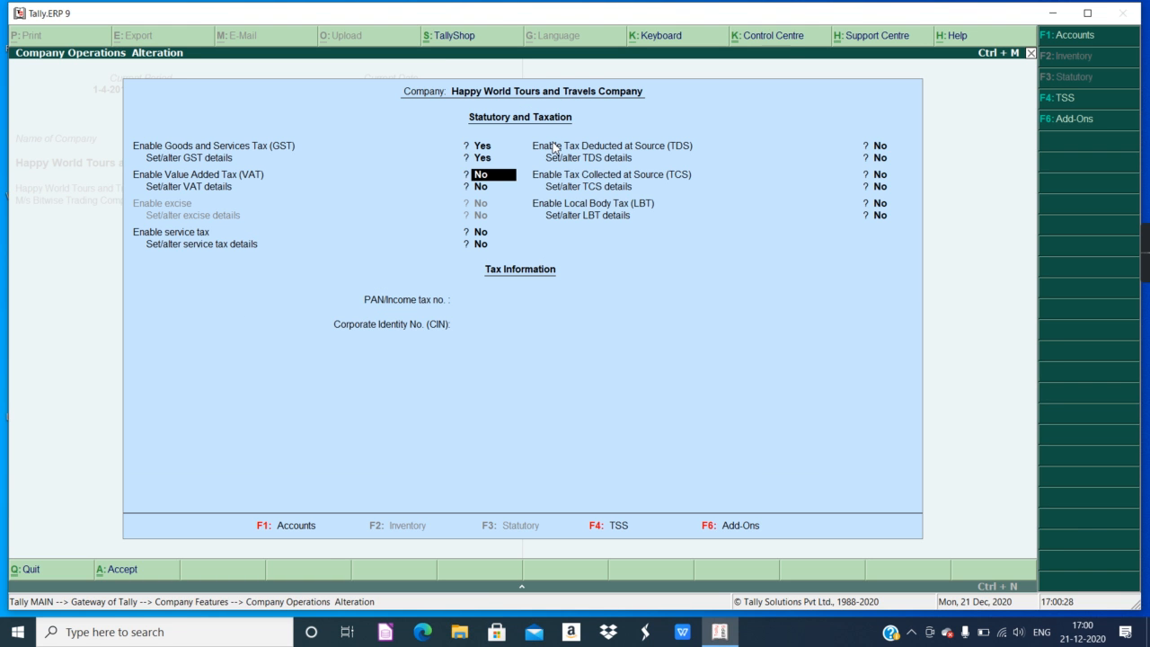
Leave VAT and service tax disabled, save the statutory and taxation features, and return to the Gateway of Tally.
key("Return")
key("Return")
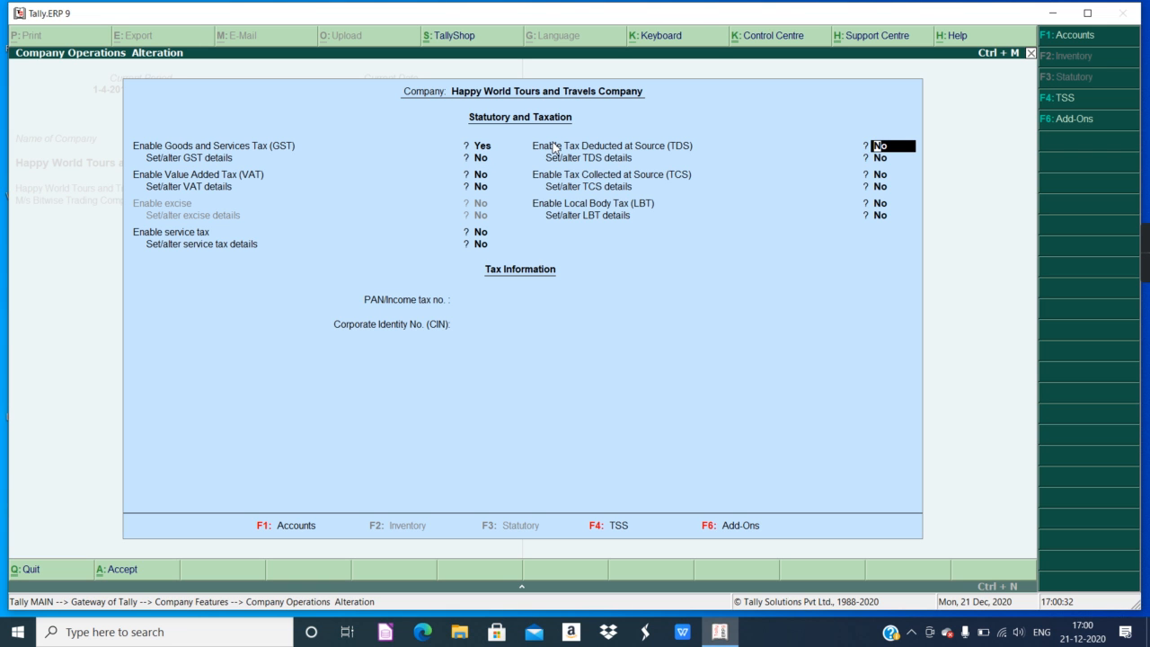
key("ctrl+a")
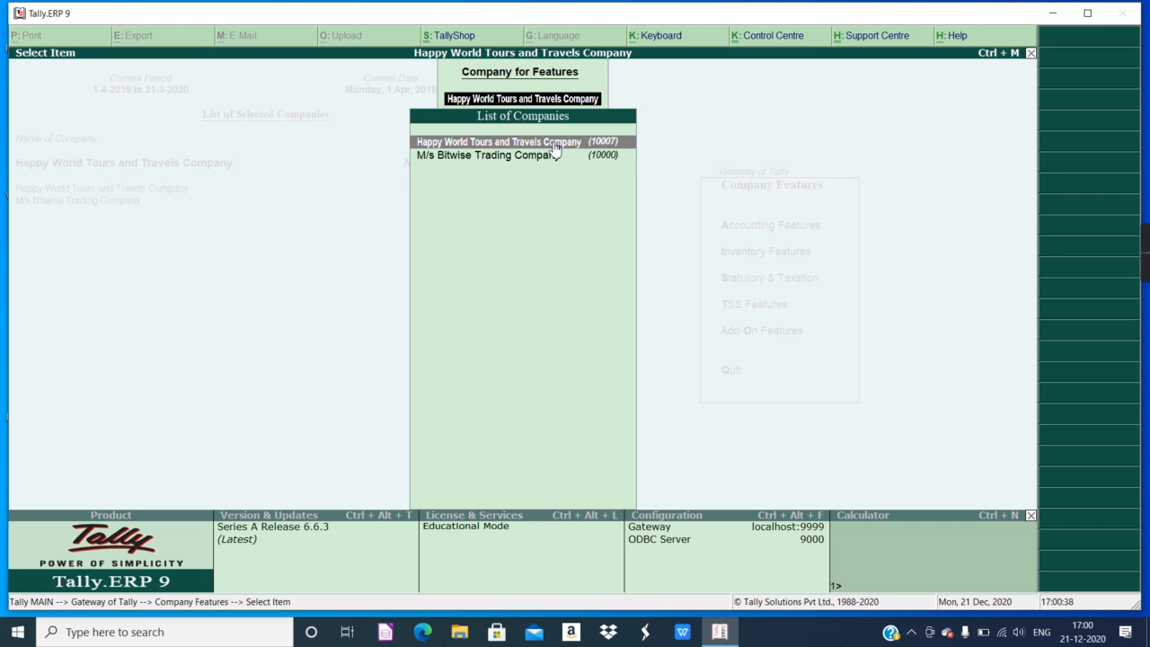
key("BackSpace")
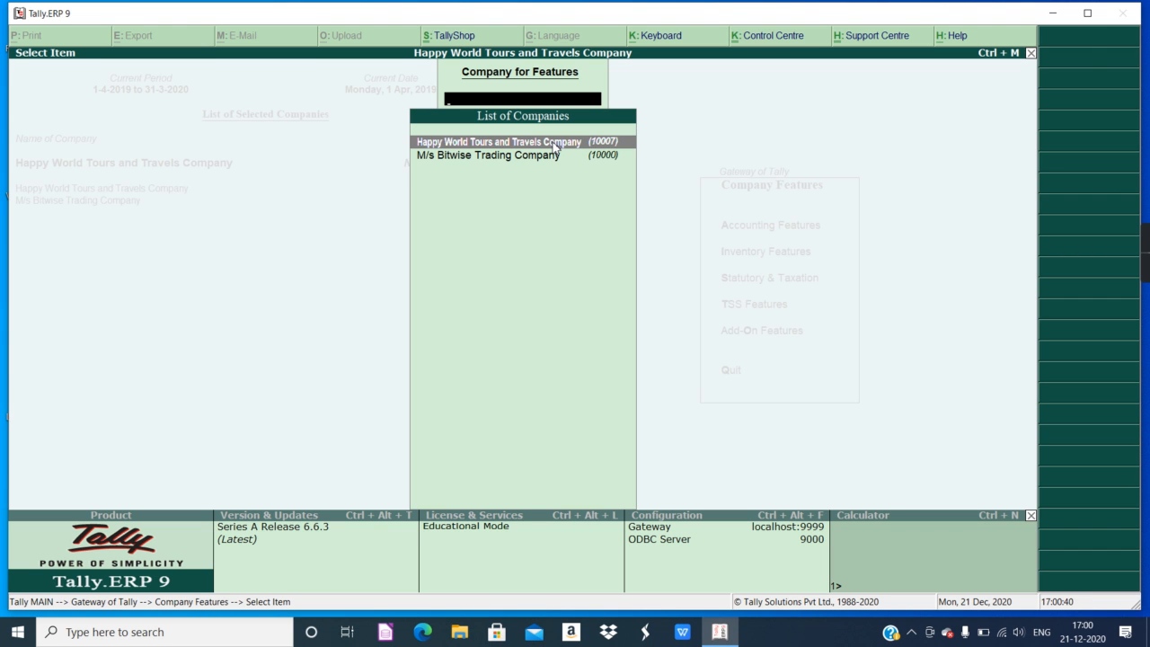
left_click(555, 144)
key("Escape")
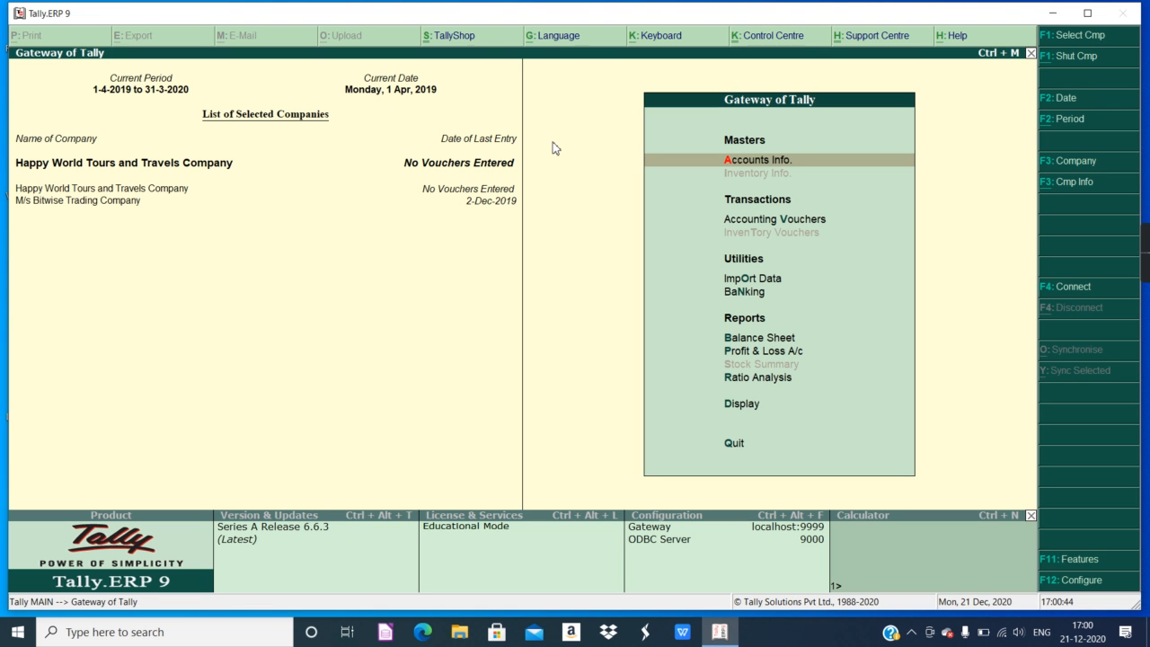
Start a sales voucher dated 1-11-2019 with the reference number left blank.
key("v")
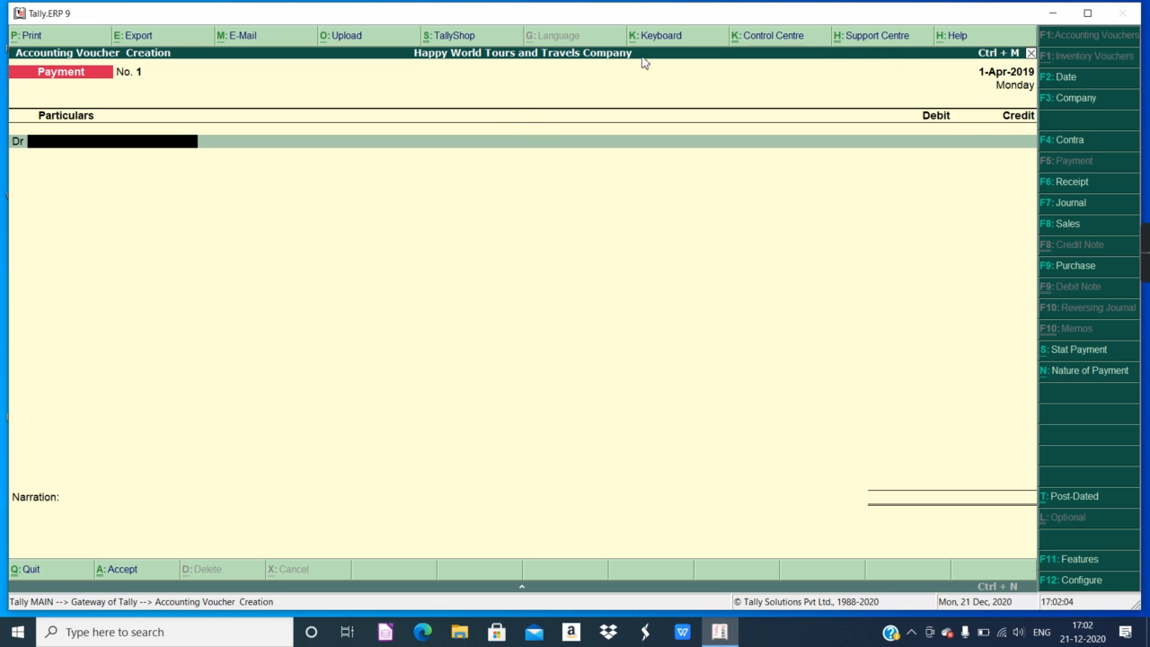
left_click(1067, 226)
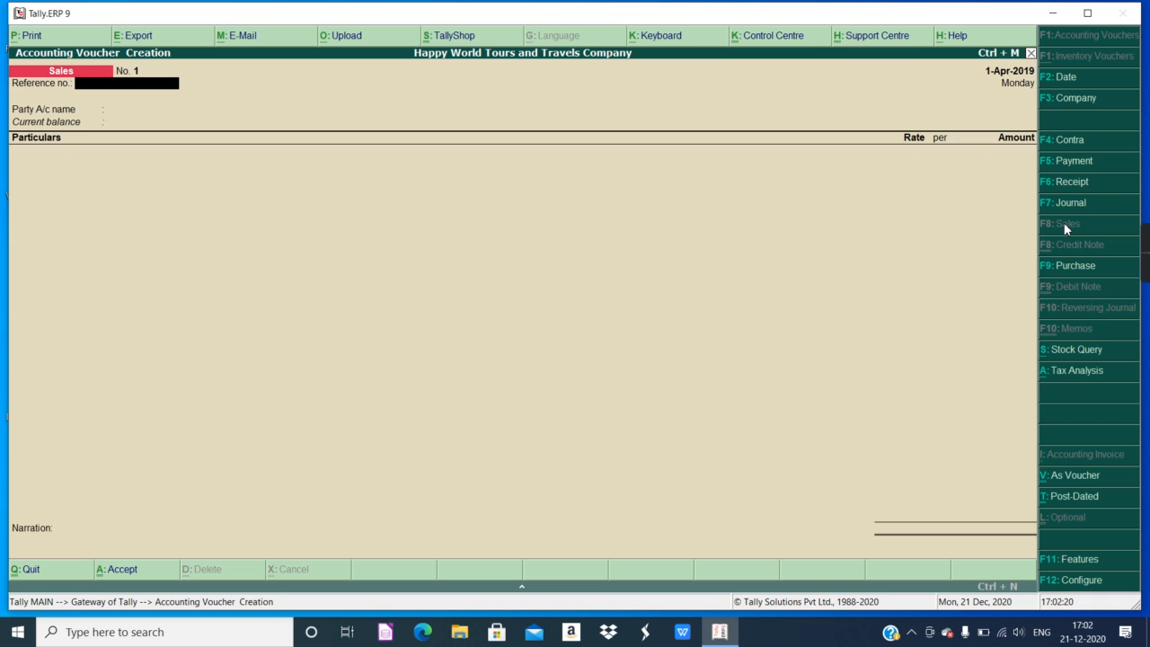
left_click(1066, 77)
type("1-11-2019")
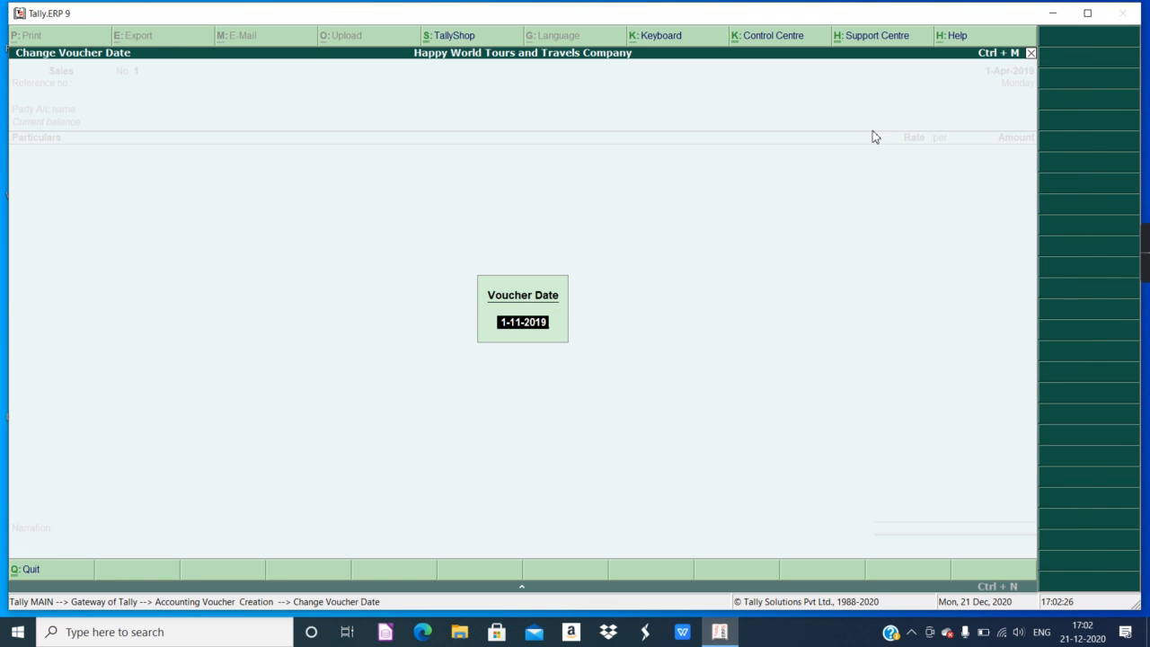
key("Return")
key("Return")
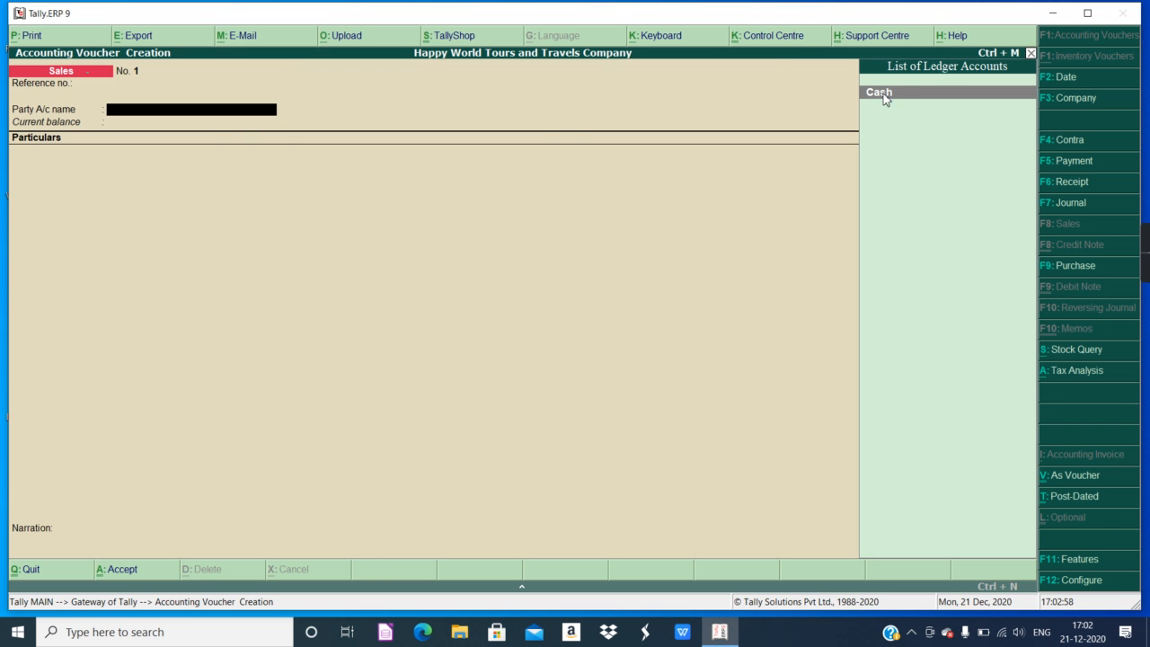
Start a new party ledger from the sales voucher and name it "M/s Success Business Agency" without an alias.
key("alt+c")
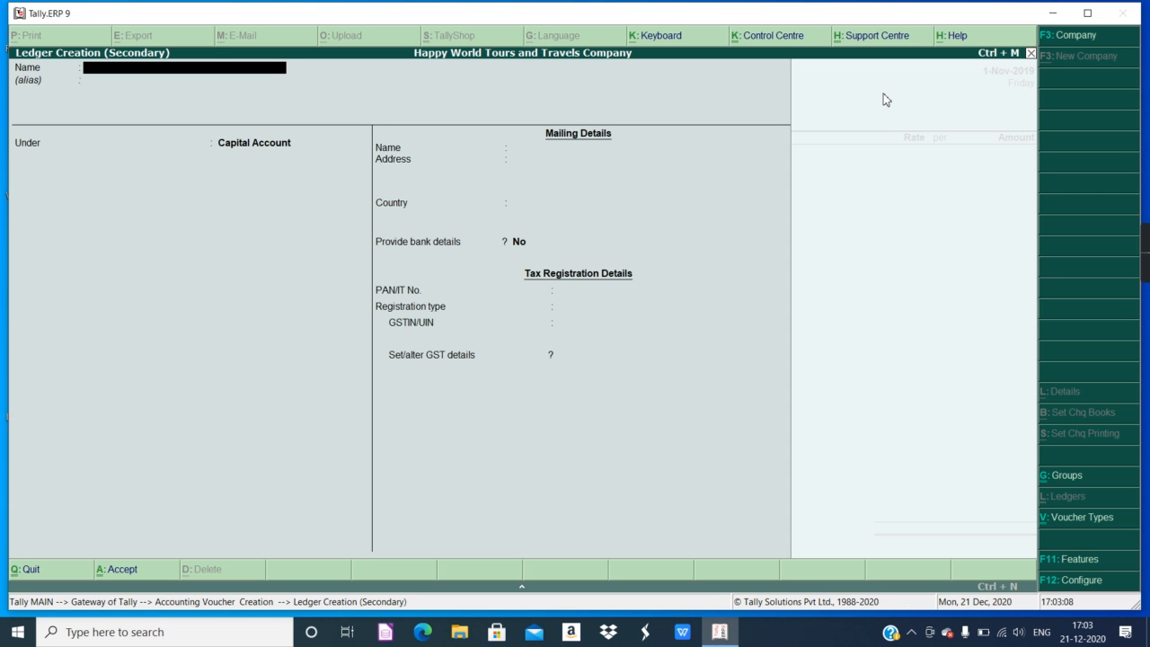
type("M/s")
type(" Suv")
type("ccess")
type(" Business")
type(" Agency")
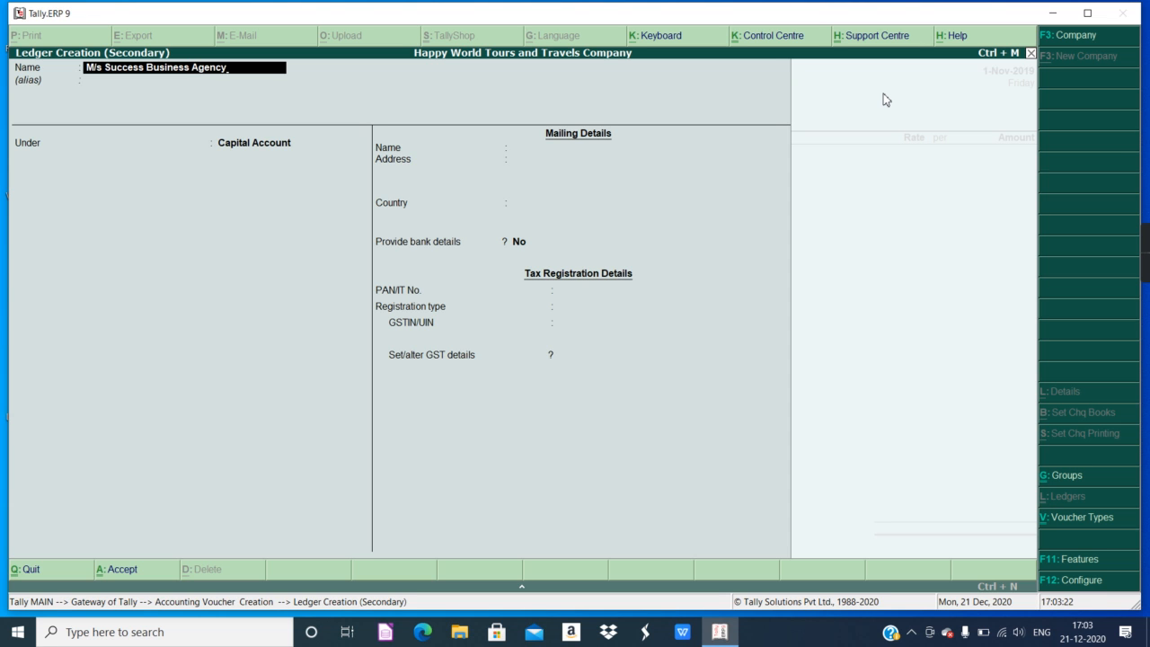
key("Return")
key("Return")
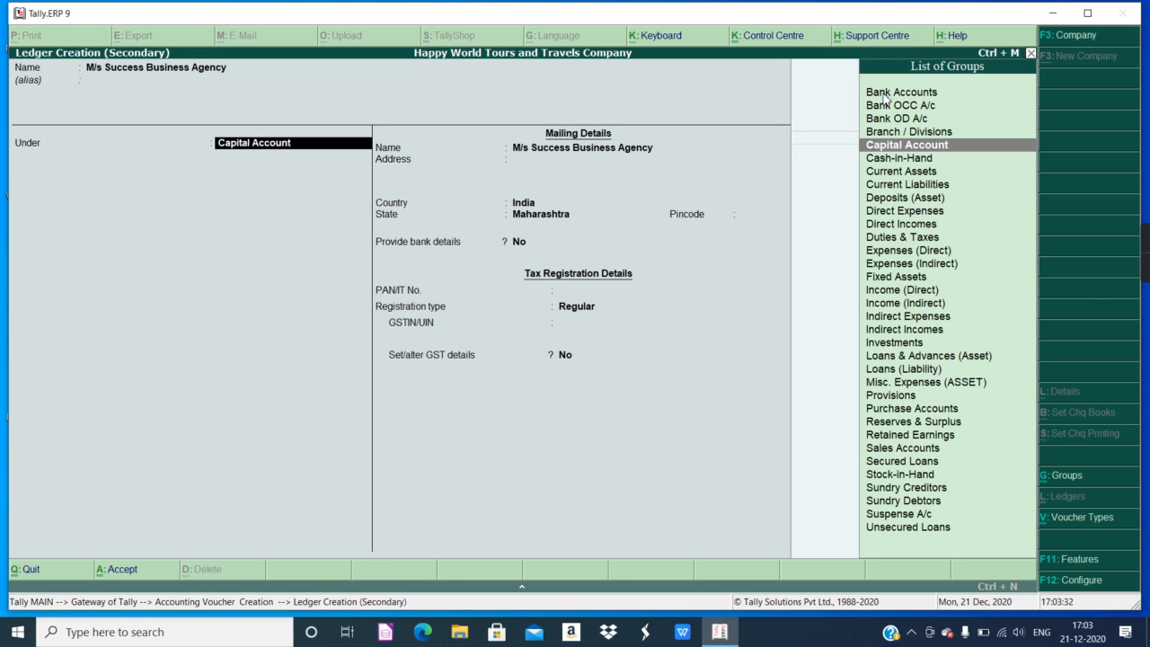
Place the agency ledger under Sundry Debtors, keeping bill-by-bill balances on and the credit settings and mailing name at their defaults.
type("S")
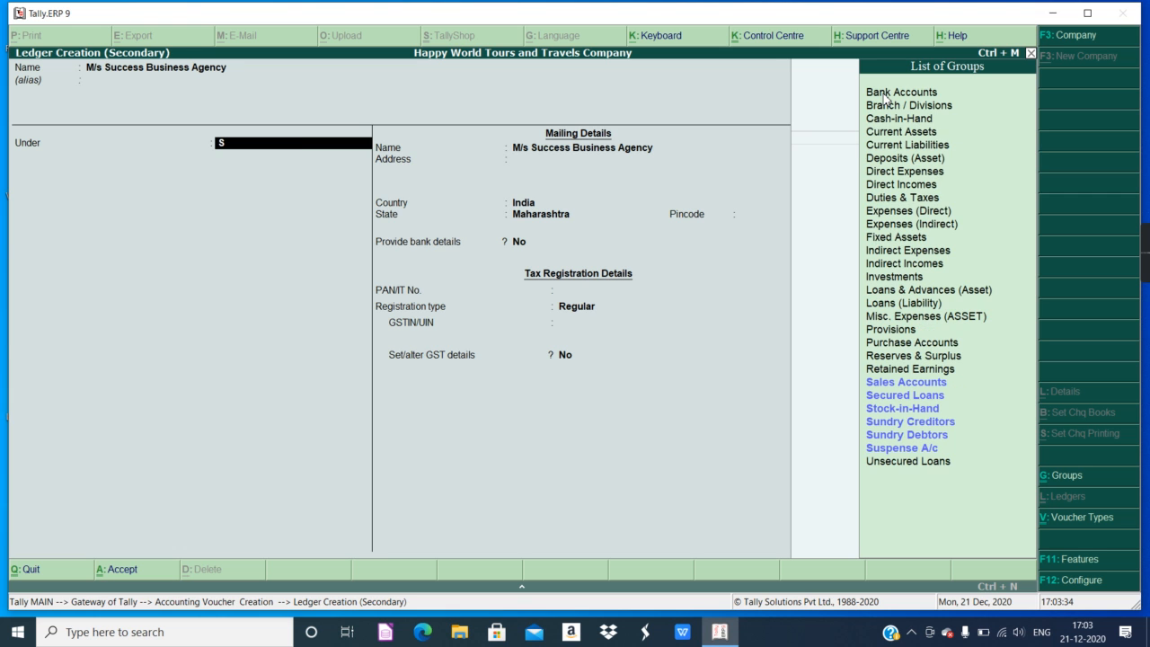
type("un")
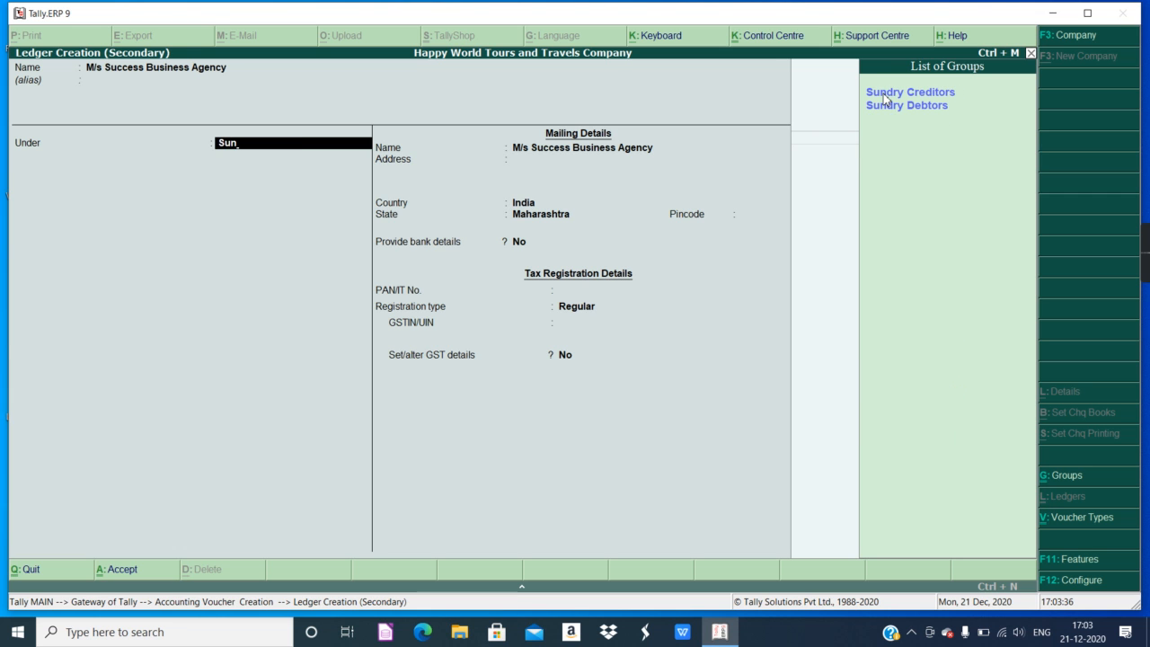
key("Down")
key("Return")
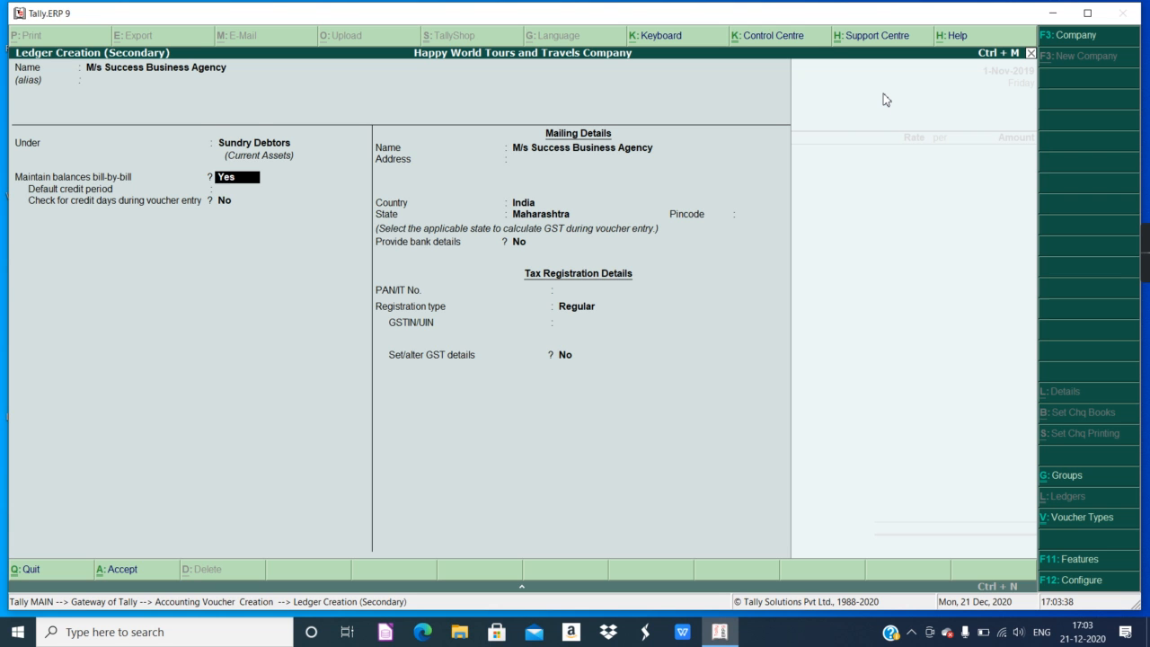
key("Return")
key("Return")
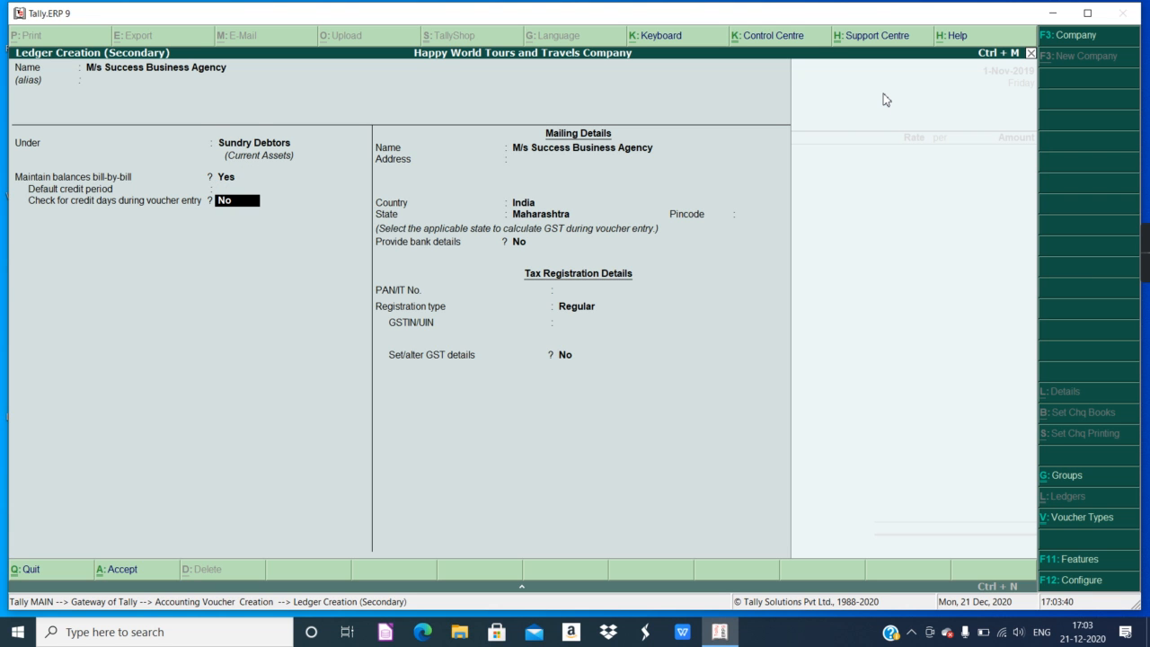
key("Return")
key("Return")
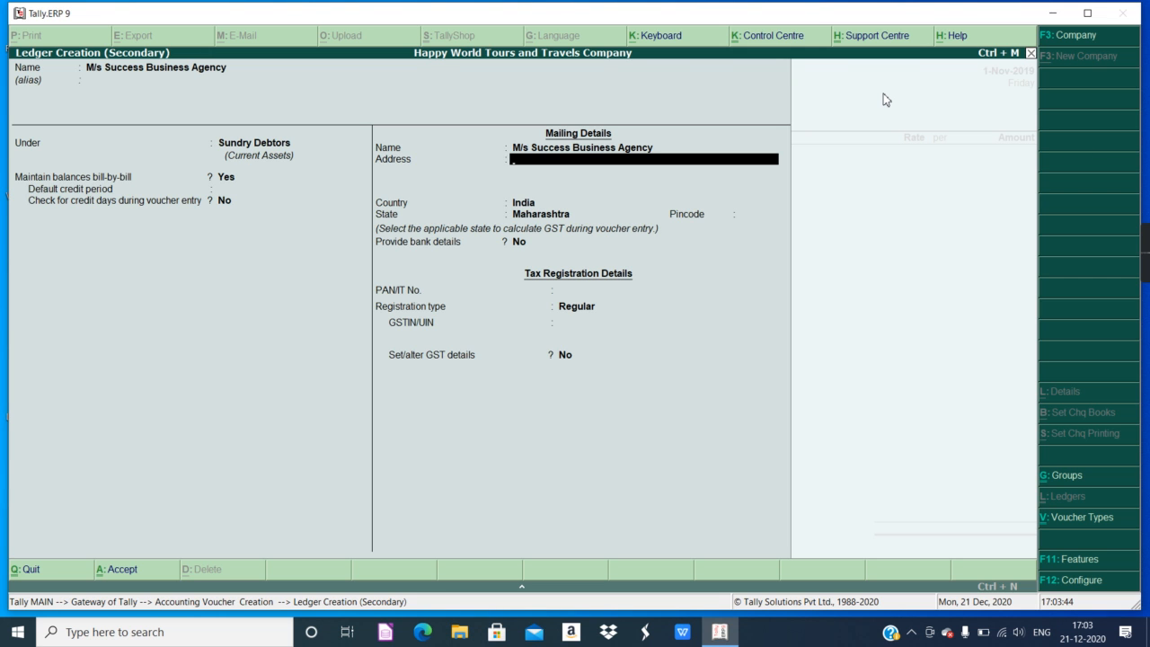
Set the agency's mailing address to Pune, with India and Maharashtra as country and state.
type("Pune")
key("Return")
key("Return")
key("Return")
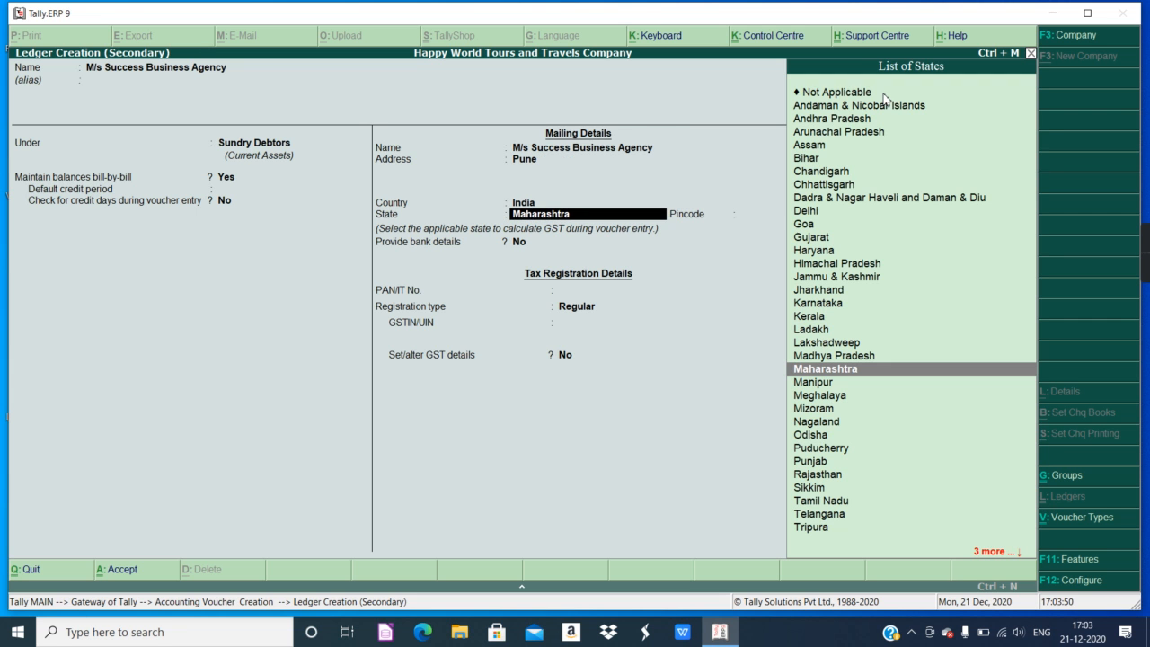
key("Return")
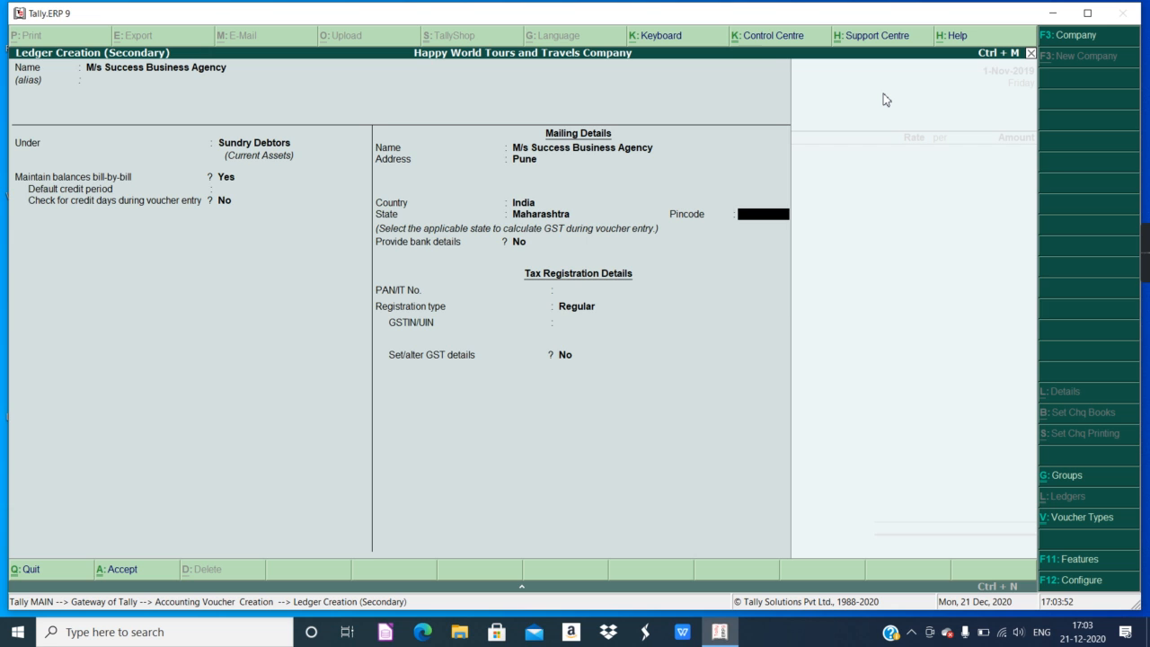
Save the agency ledger with blank pincode, PAN and GSTIN and Regular registration, and accept the voucher's default party details.
key("Return")
key("Return")
key("Return")
key("Return")
key("Return")
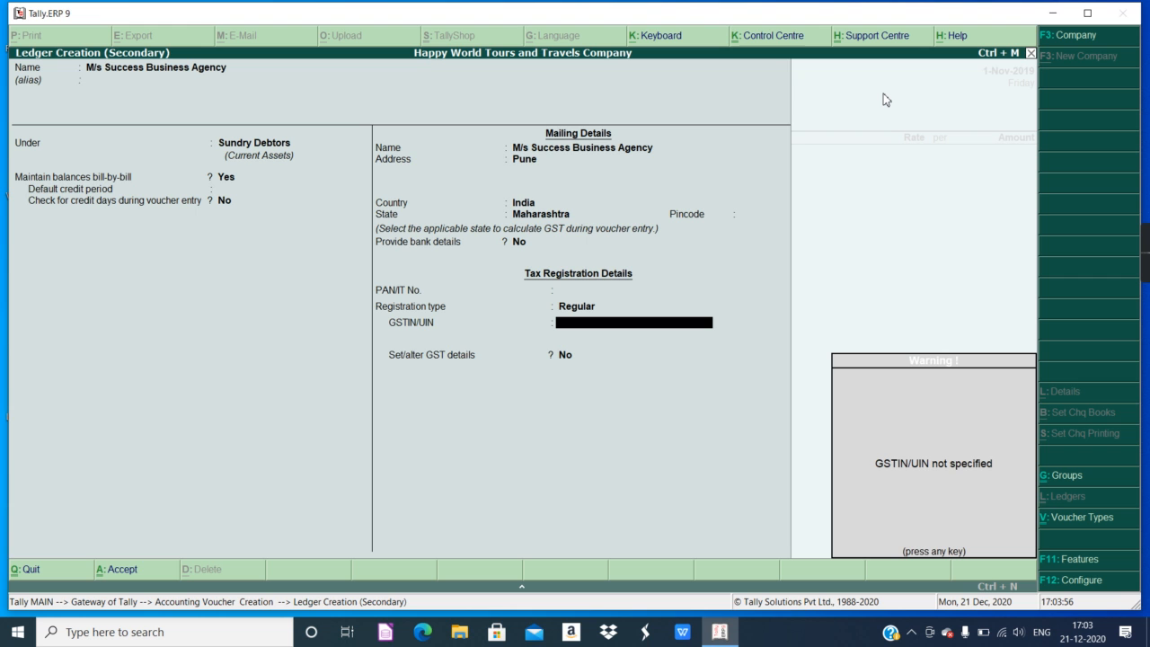
key("Return")
key("Return")
key("Return")
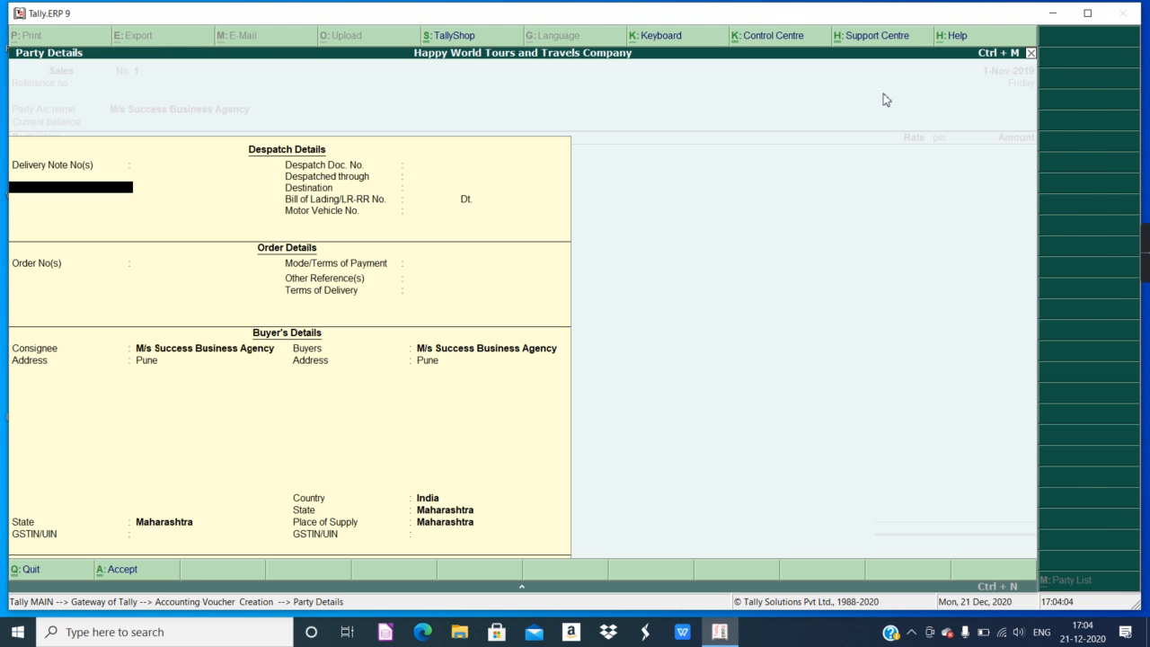
key("ctrl+a")
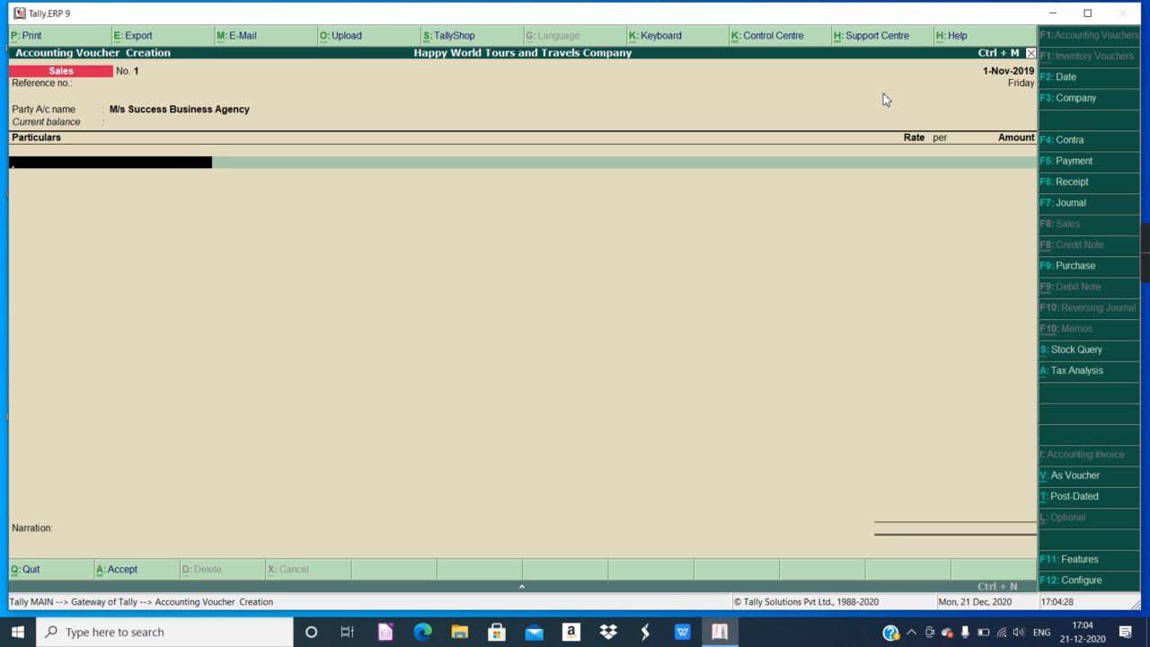
Start a new ledger for the voucher's particulars named "Group Tour Booking" and place it under Sales Accounts.
left_click(886, 99)
key("alt+c")
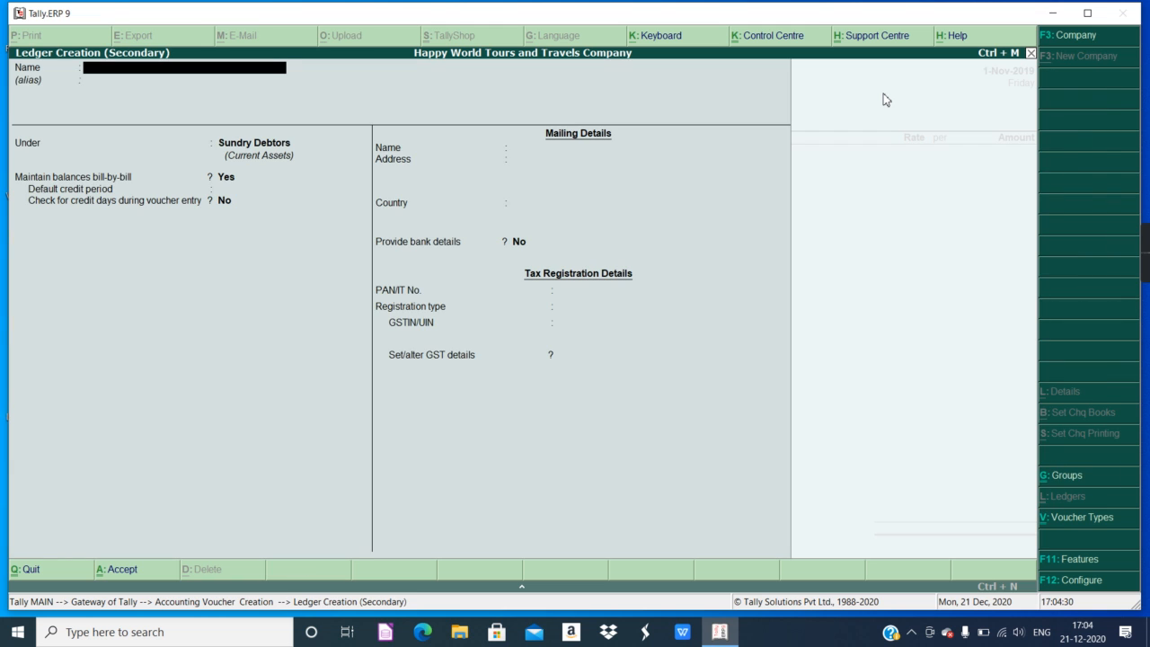
type("Group tour Booking")
key("Return")
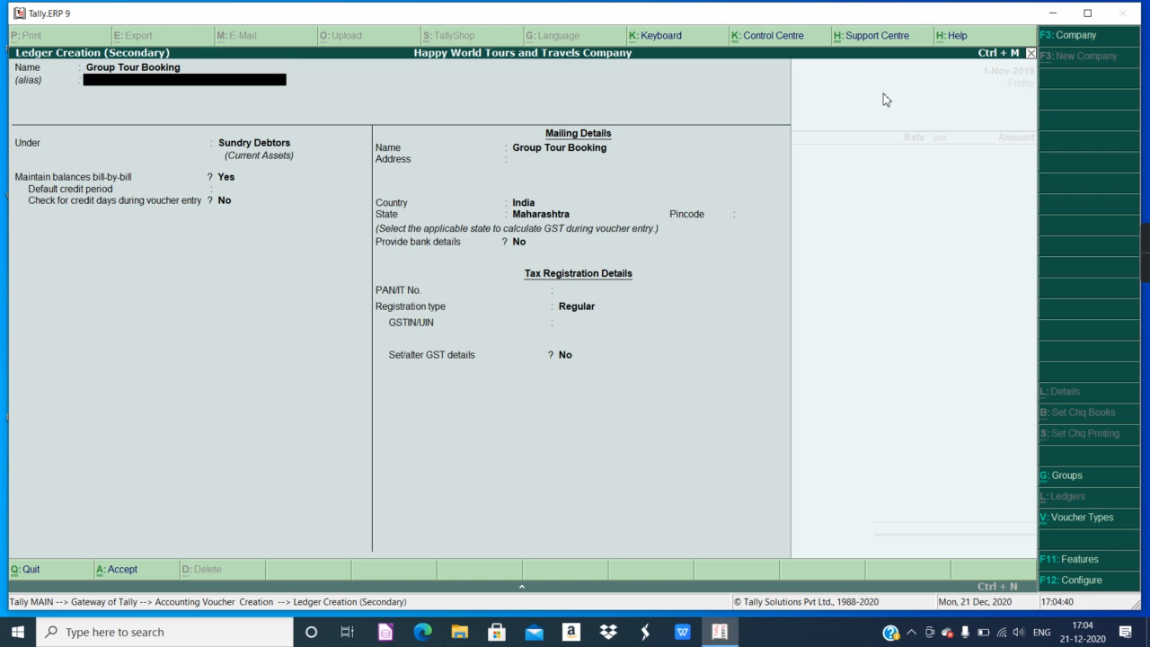
key("Return")
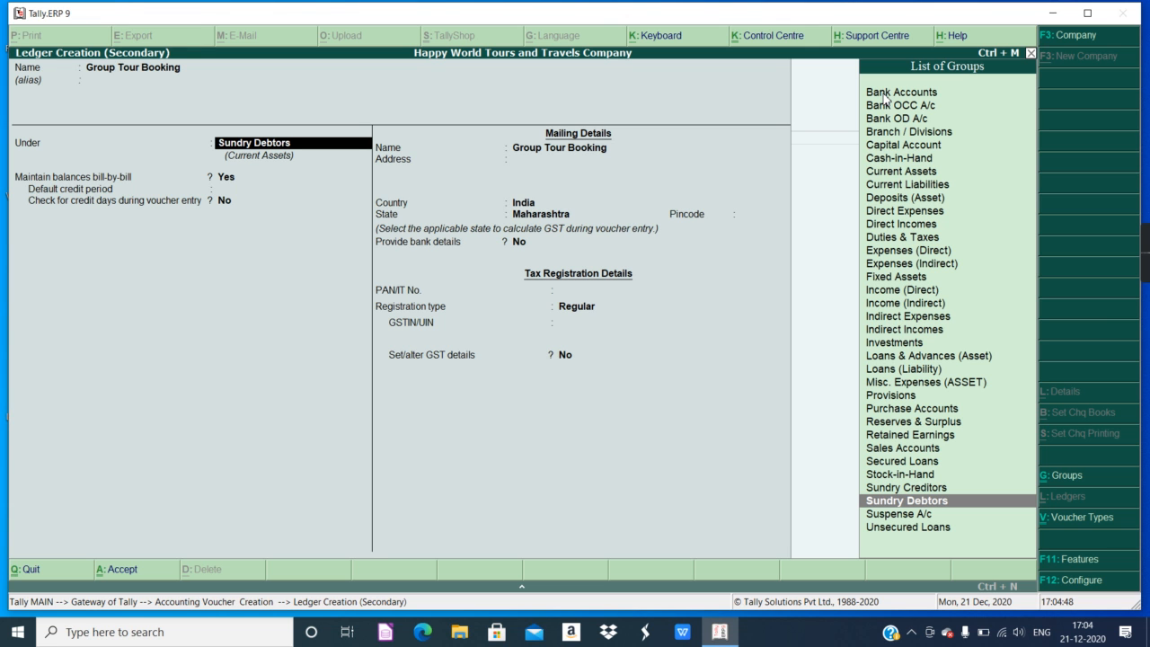
type("Sales Accounts")
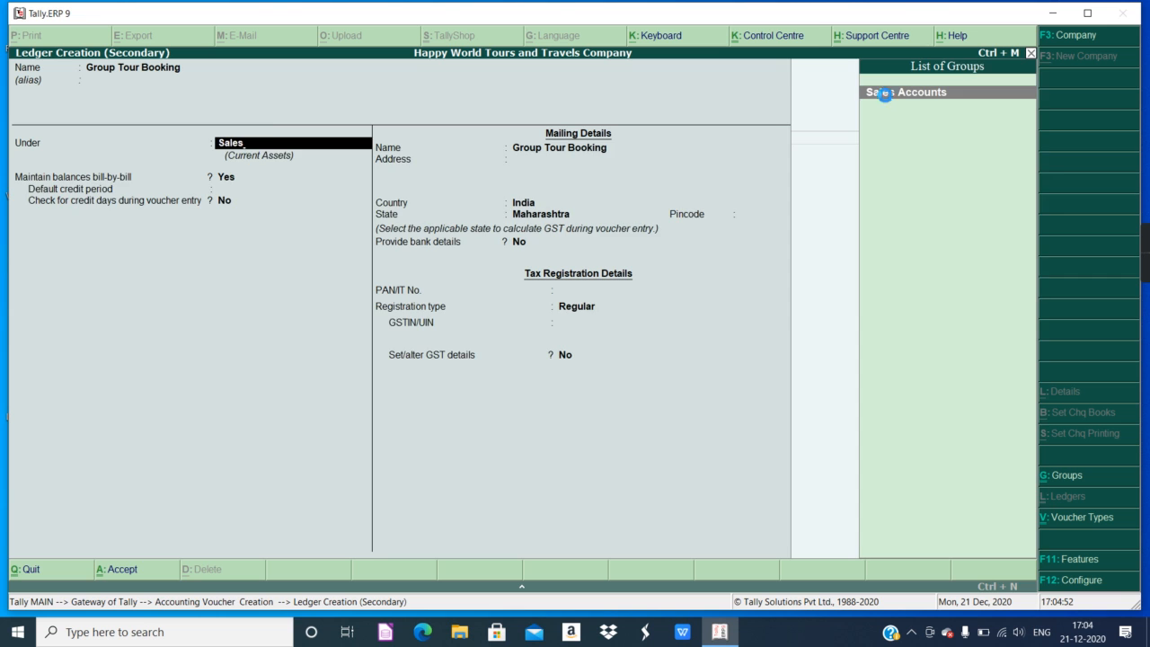
key("Return")
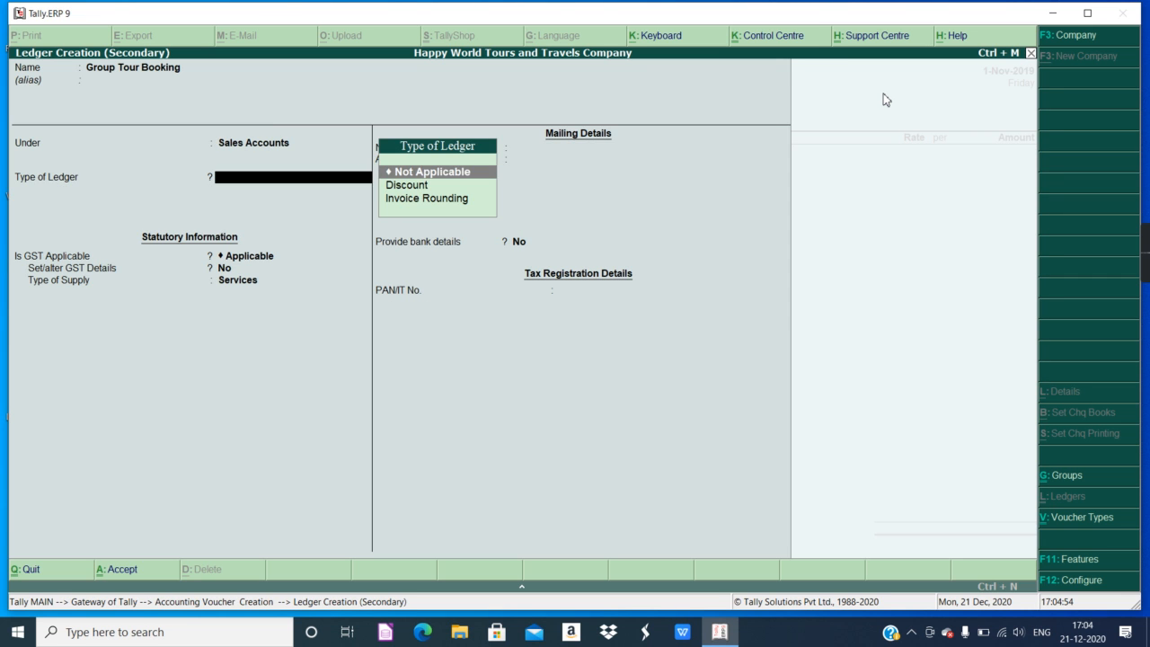
Keep ledger type Not Applicable and GST Applicable, set "Set/alter GST Details" to Yes, and leave the HSN/SAC description blank.
key("Return")
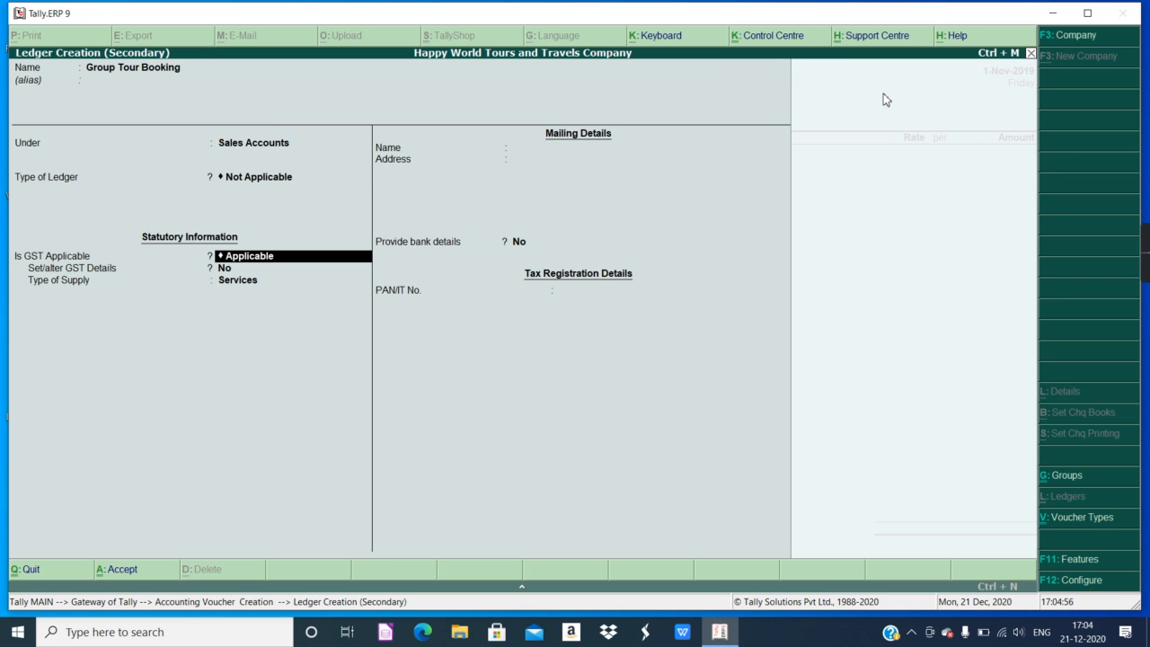
key("Return")
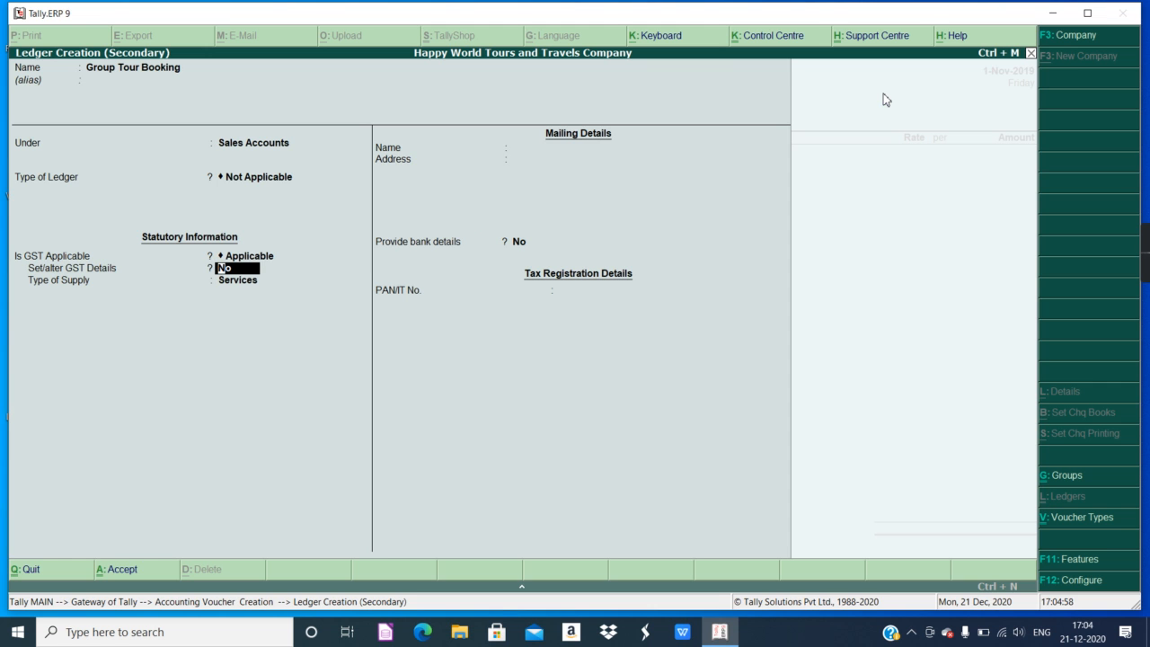
type("yes")
key("Return")
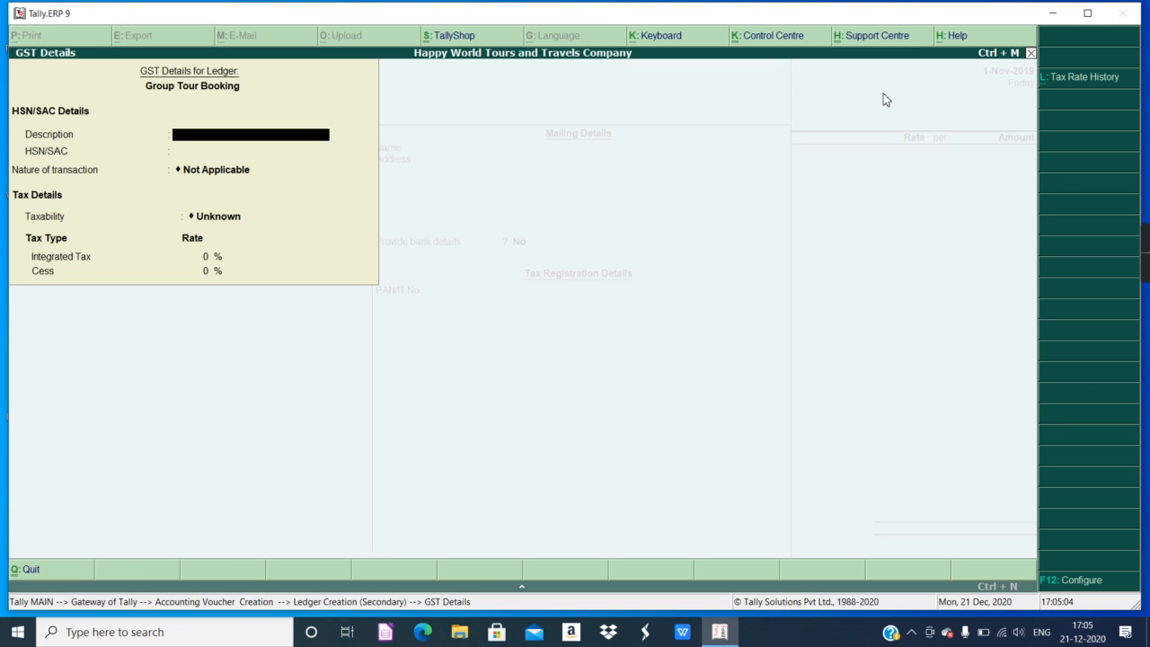
key("Return")
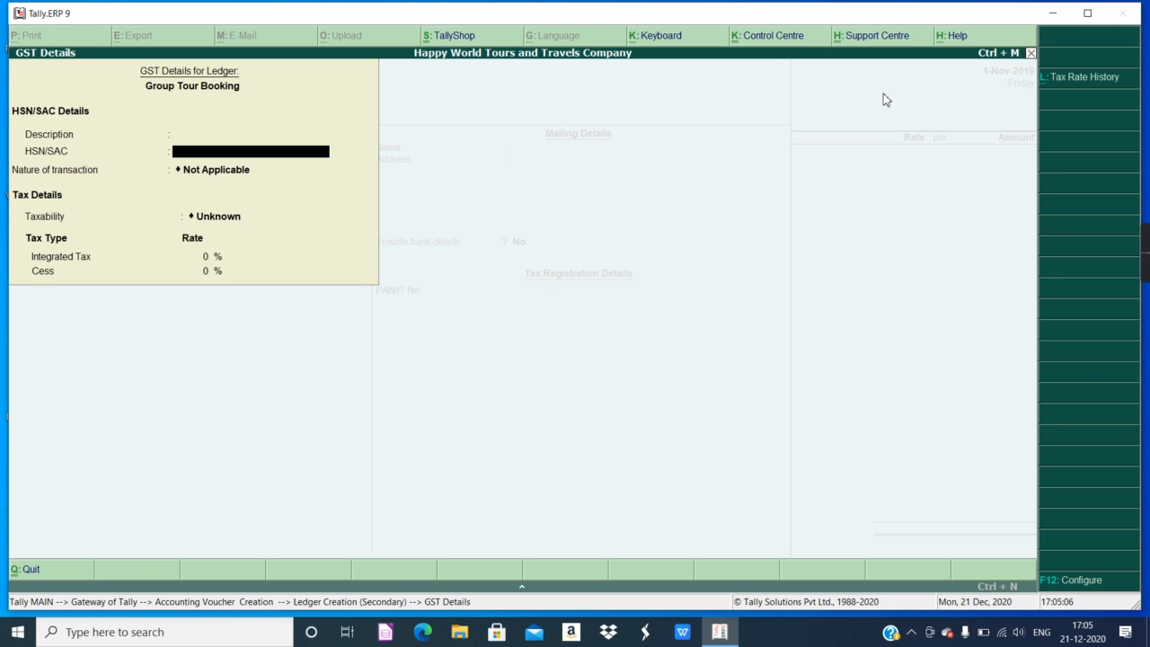
Leave the HSN/SAC code blank and set the nature of transaction to Sales Taxable in the ledger's GST details.
key("Return")
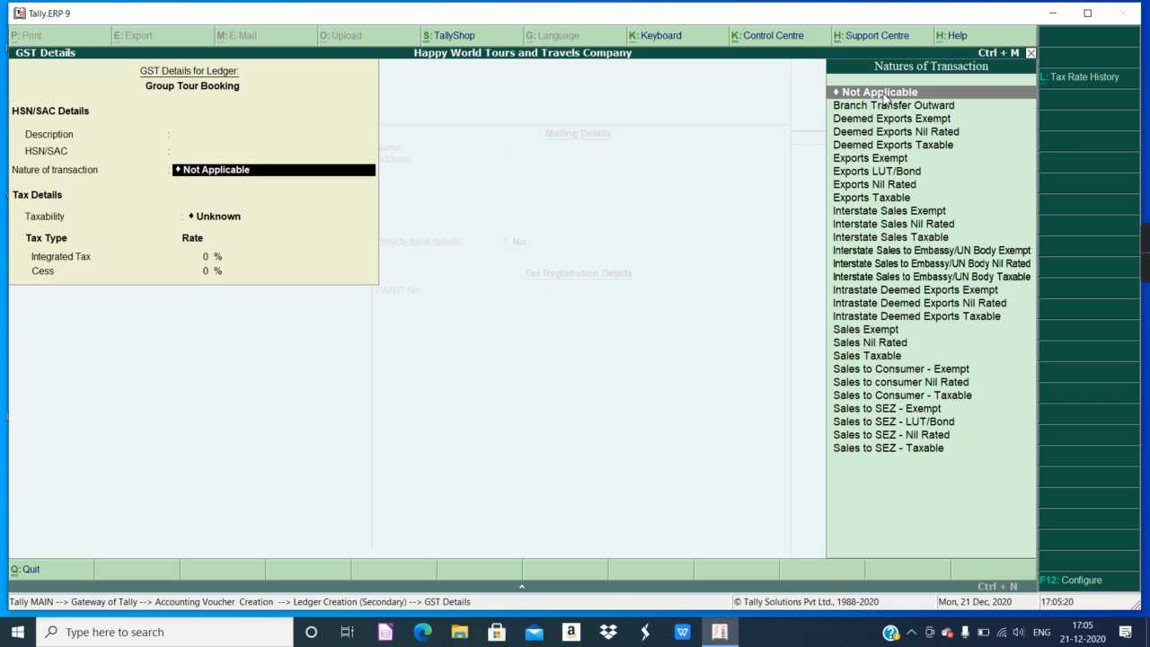
key("Down")
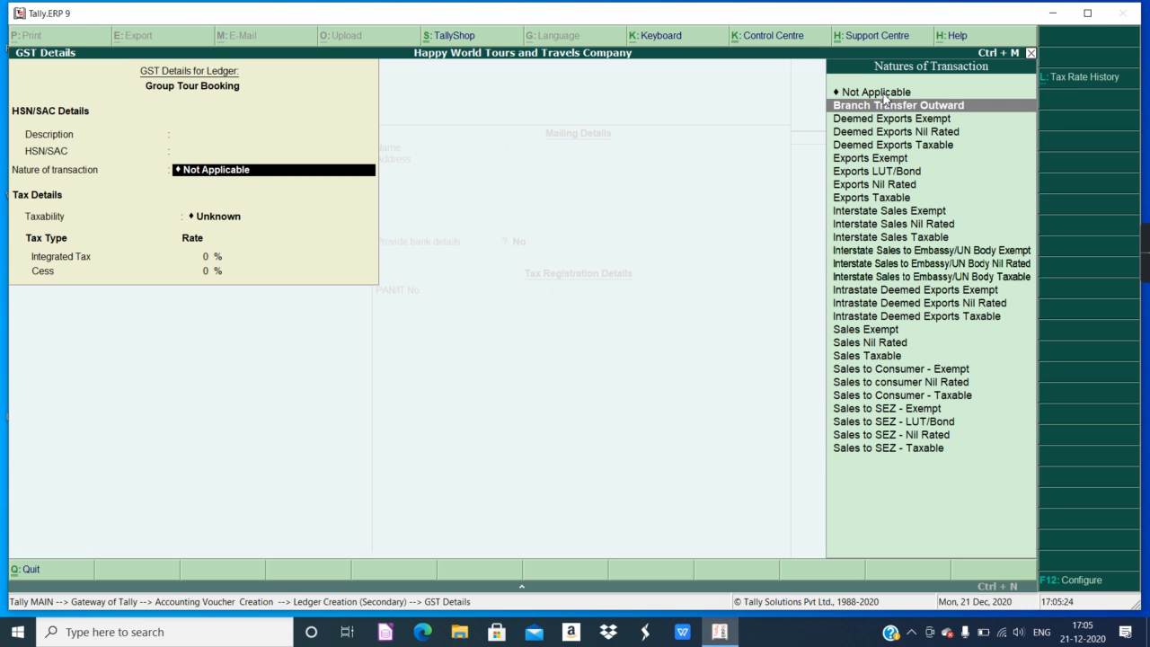
left_click(885, 95)
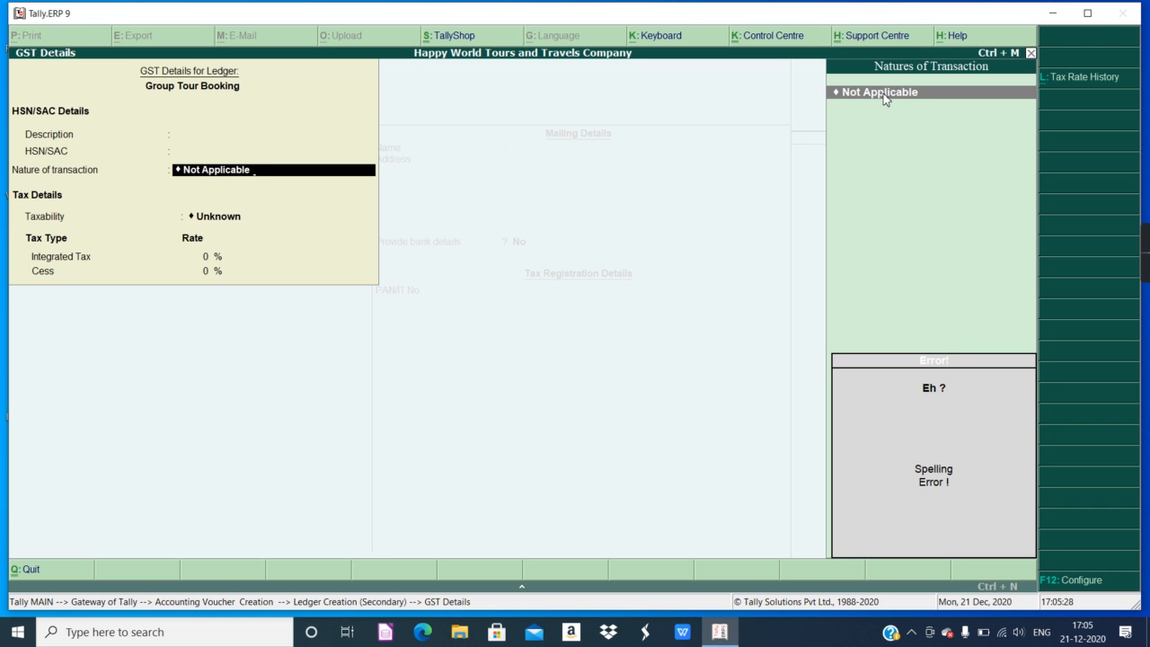
key("BackSpace")
key("BackSpace")
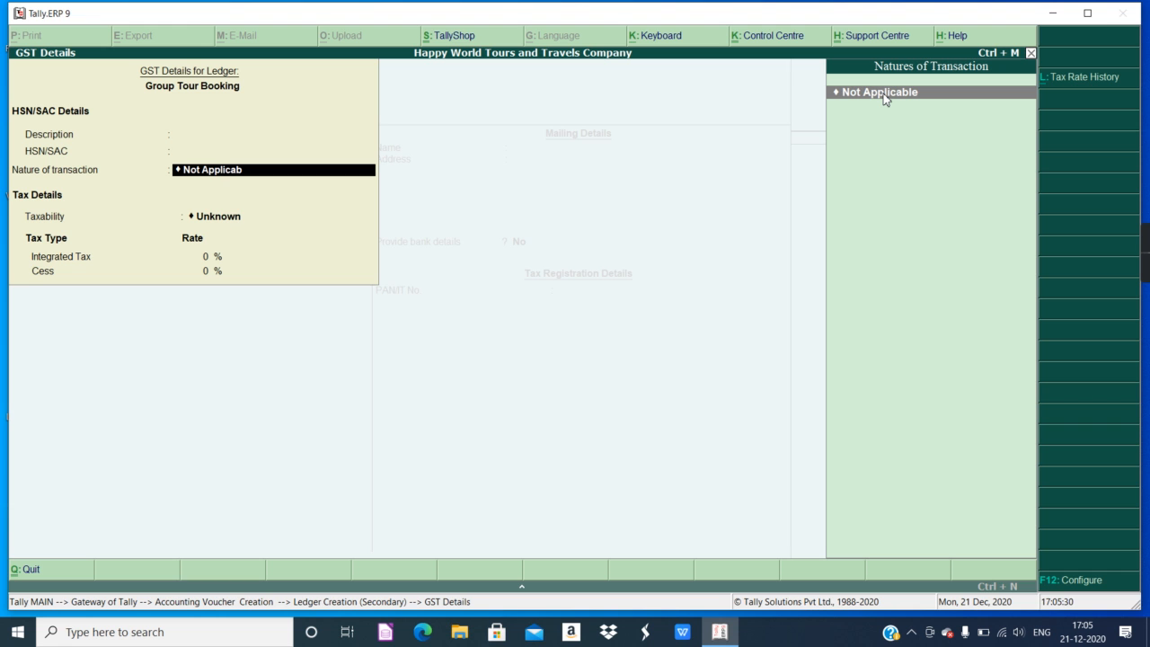
key("BackSpace")
key("BackSpace")
key("BackSpace")
key("BackSpace")
key("BackSpace")
key("BackSpace")
key("BackSpace")
key("BackSpace")
key("BackSpace")
key("BackSpace")
key("BackSpace")
key("BackSpace")
key("BackSpace")
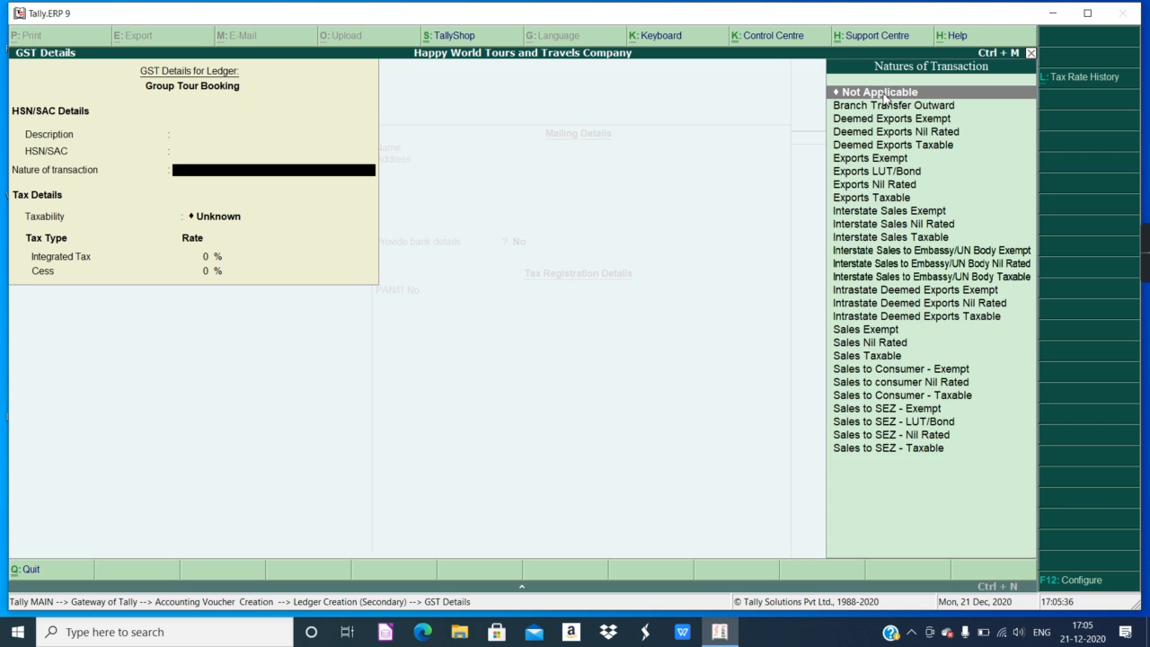
type("Sales Tax")
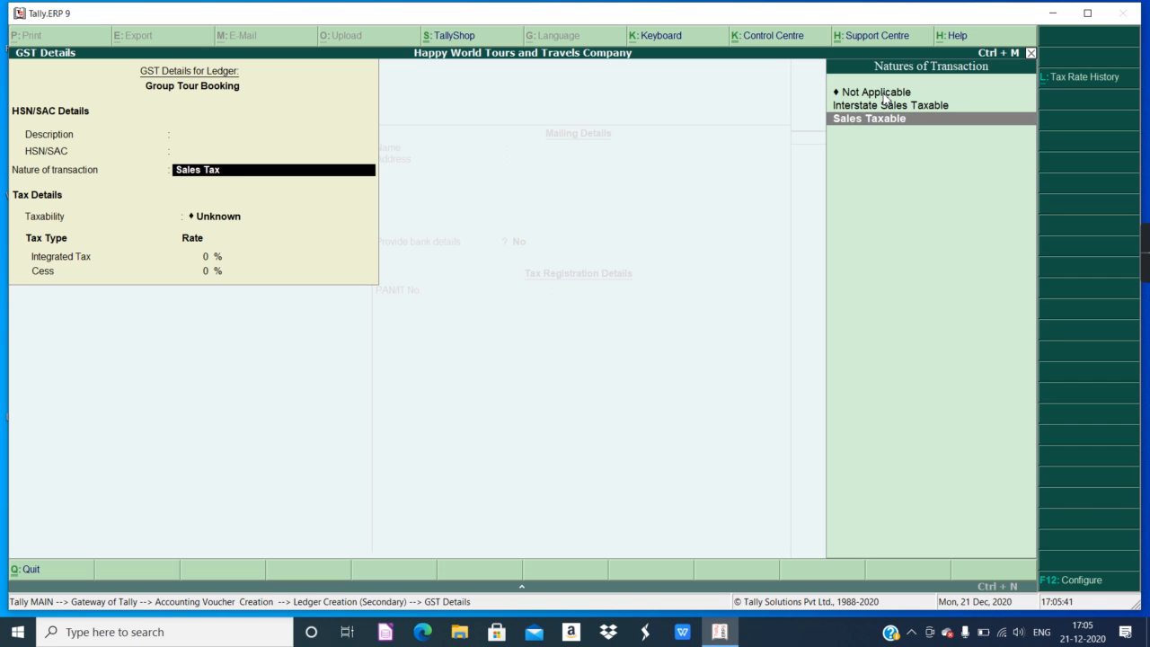
key("Return")
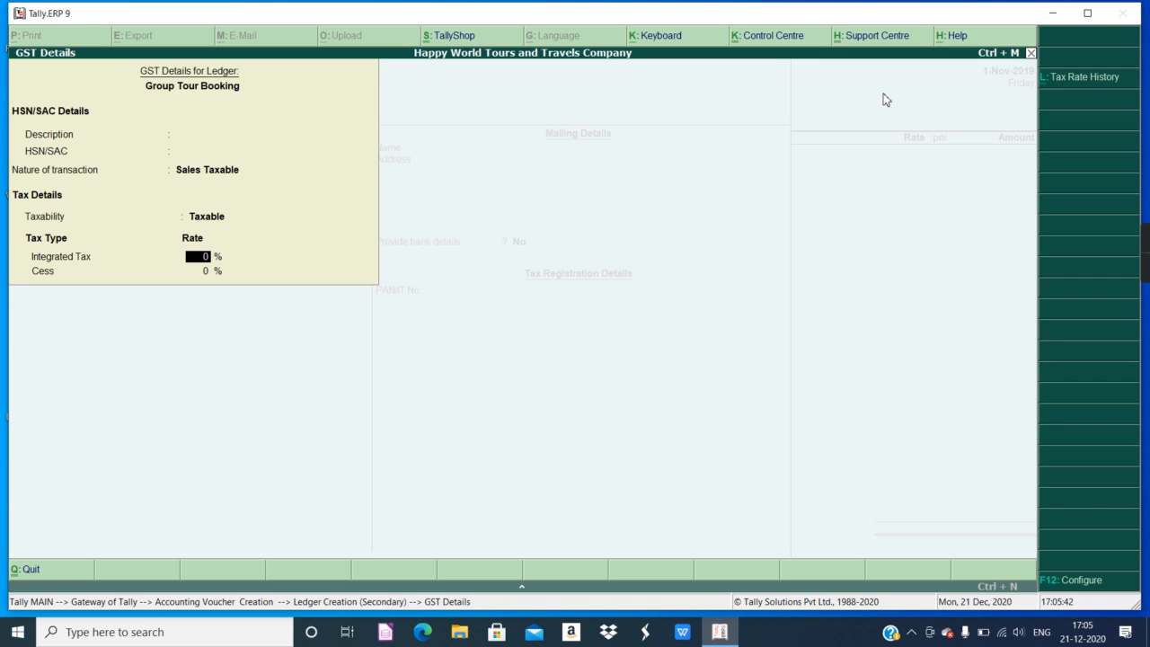
Set the integrated tax rate to 18% and keep cess at 0% for the ledger.
type("18")
key("Return")
key("Return")
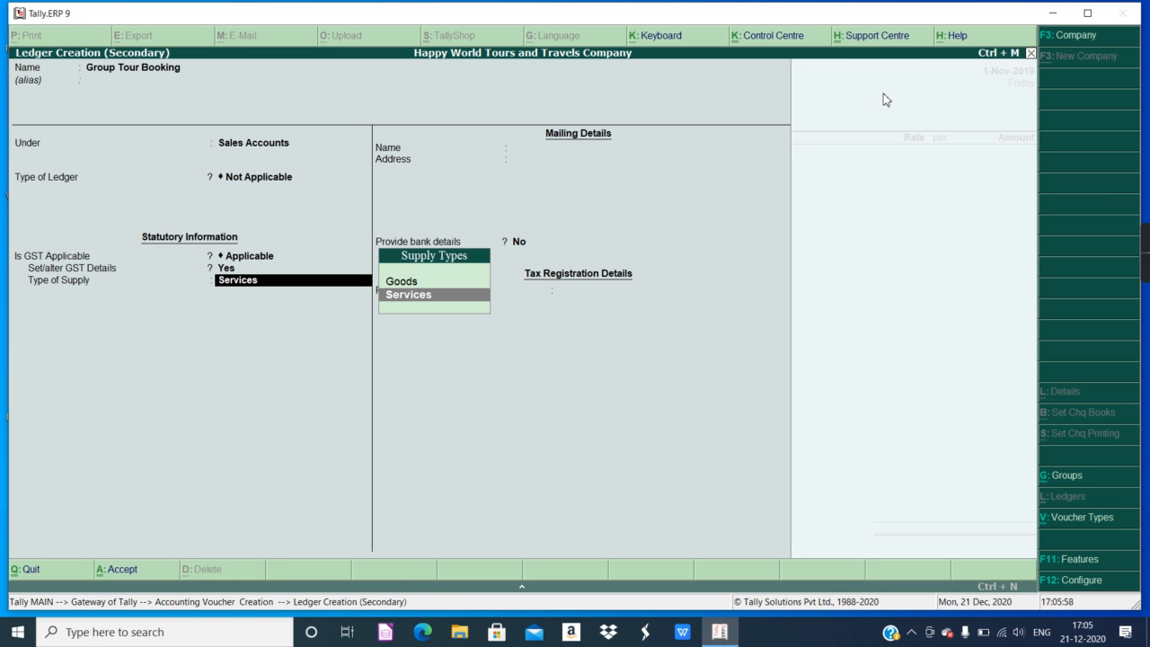
Save the Group Tour Booking ledger with supply type Services and no bank details, and enter 50000 as its amount in the sales voucher.
key("Return")
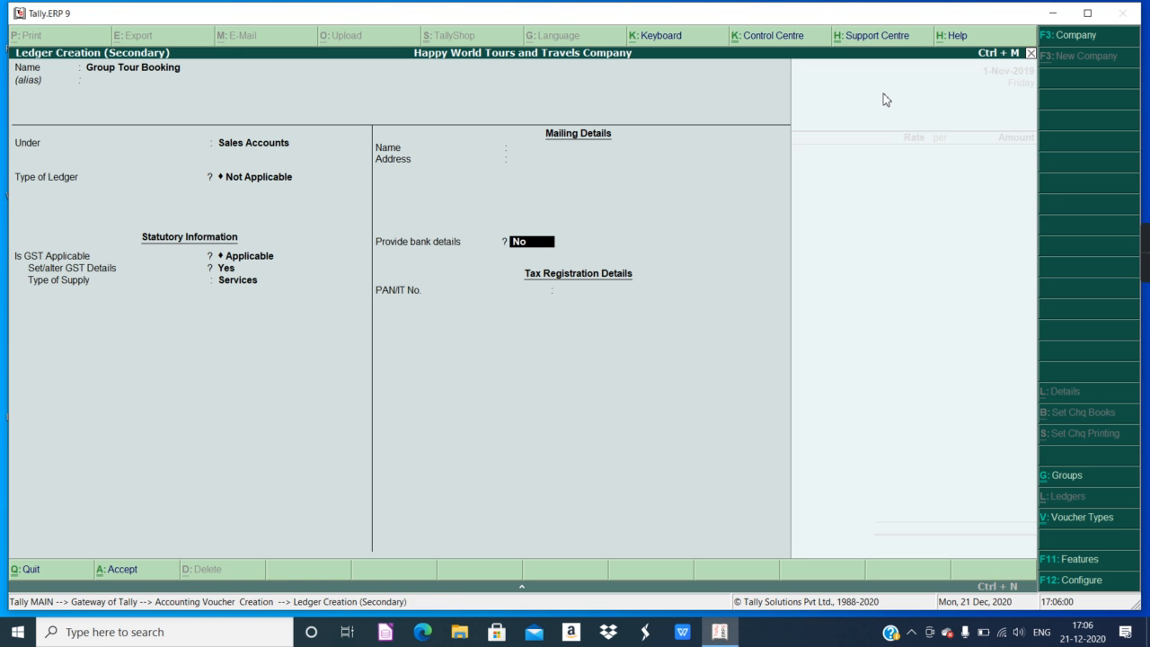
key("Return")
key("Return")
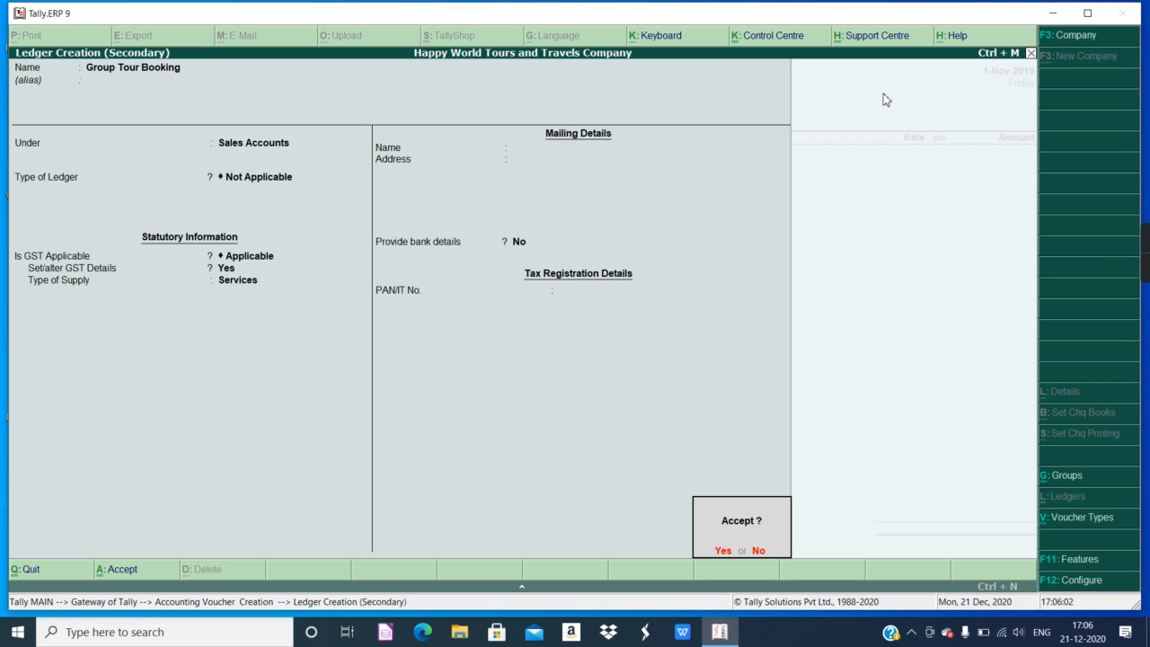
key("Return")
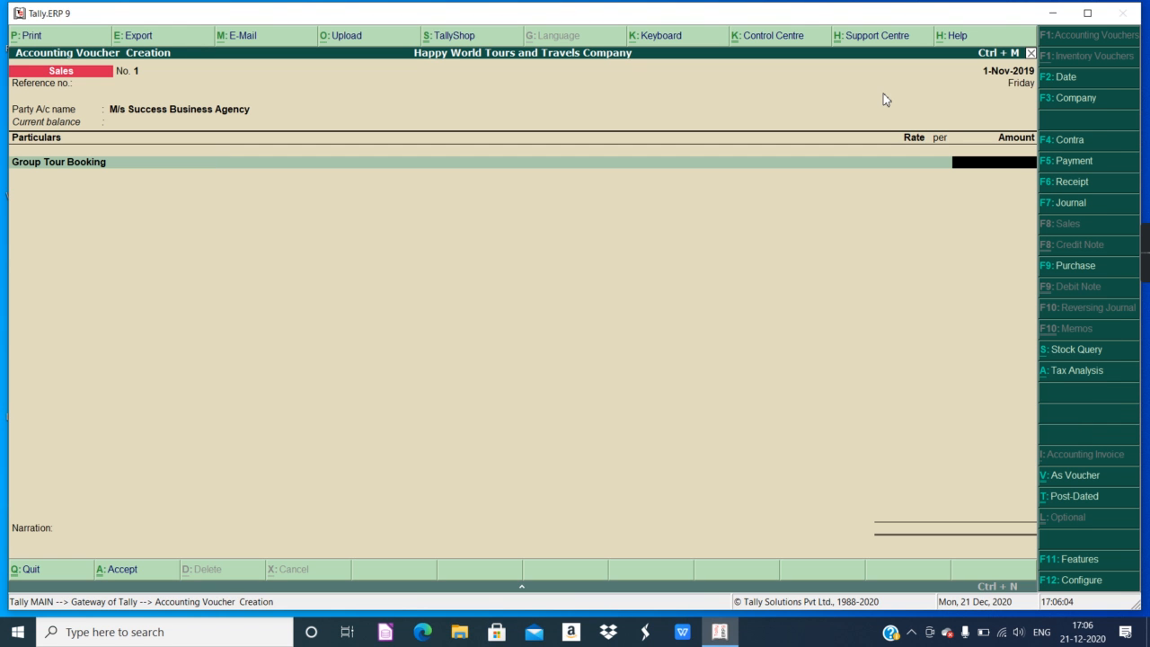
type("50000")
key("Return")
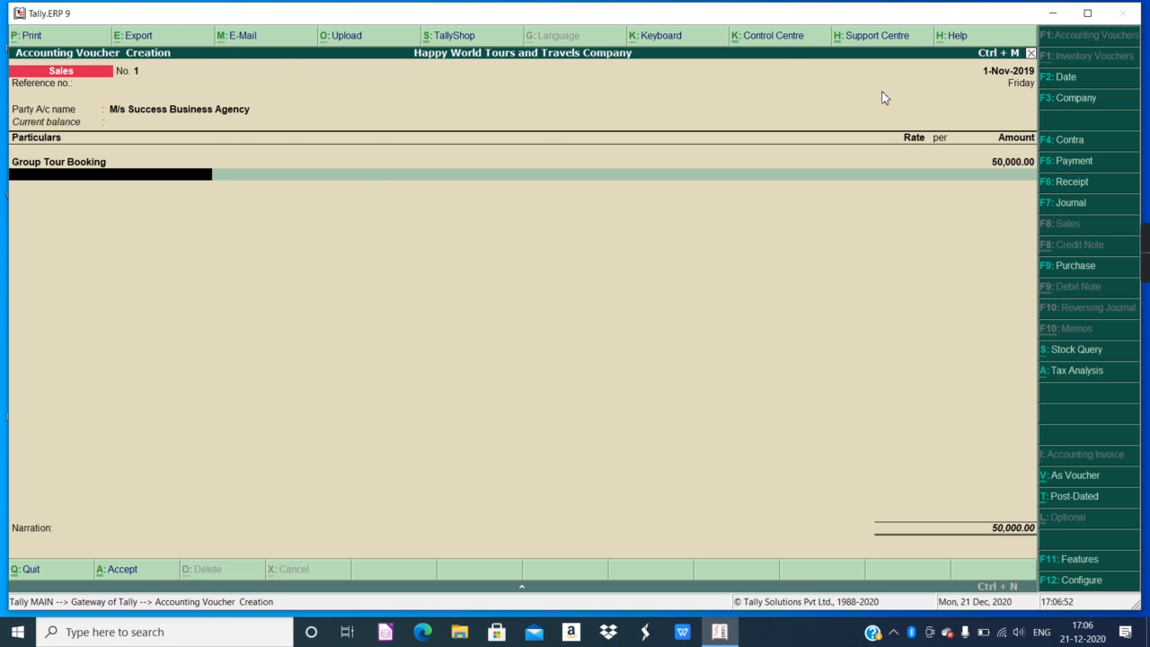
Start a new ledger named "CGST" from the voucher's particulars and place it under Duties & Taxes.
key("alt+c")
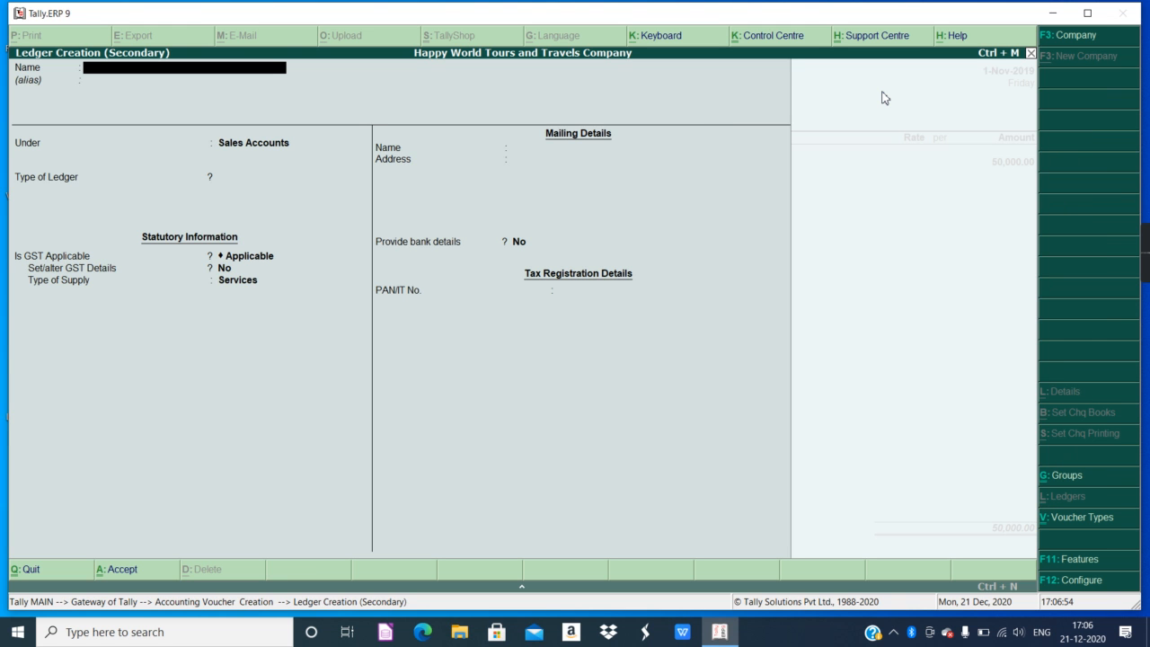
type("CGST")
key("Return")
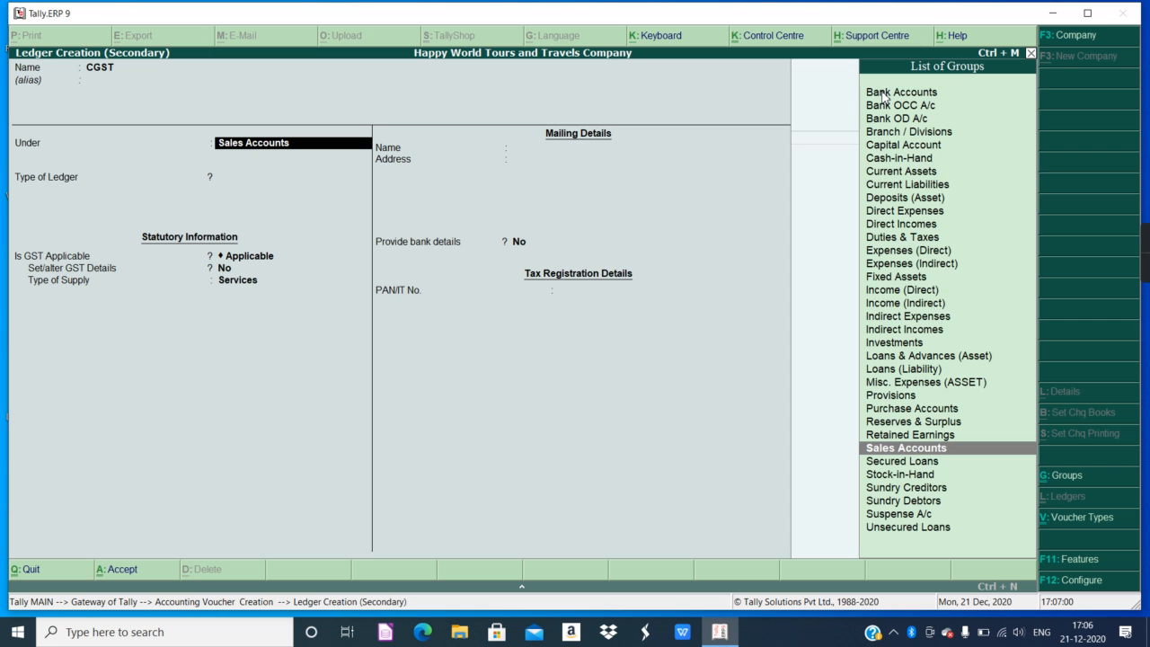
type("Duties & Taxes")
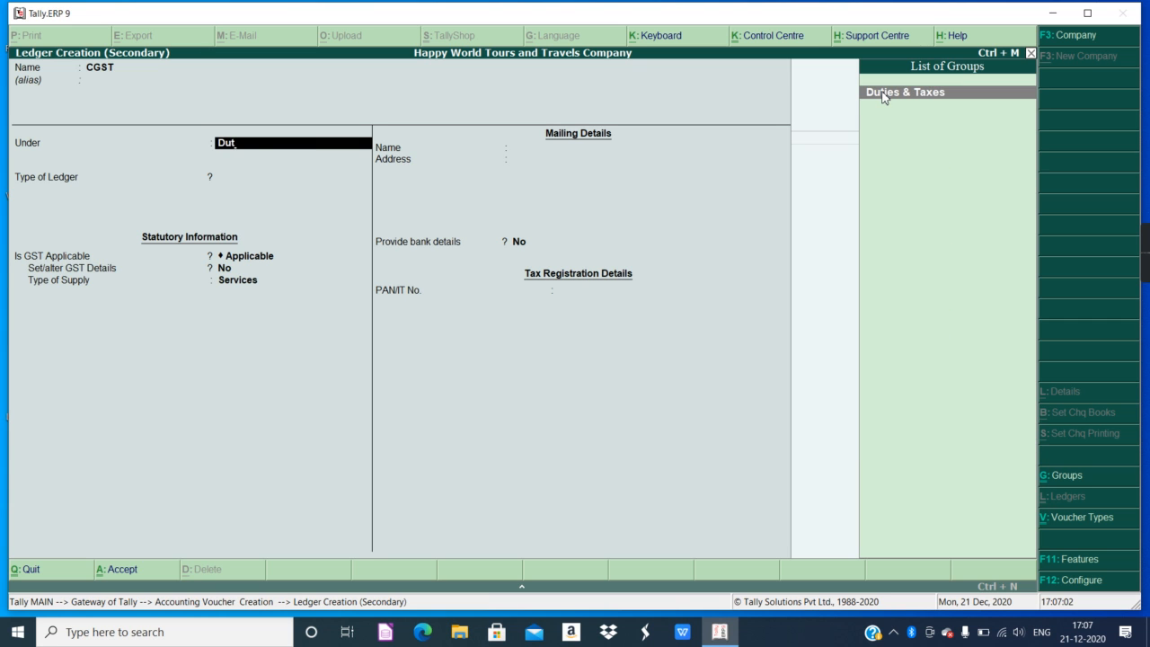
key("Return")
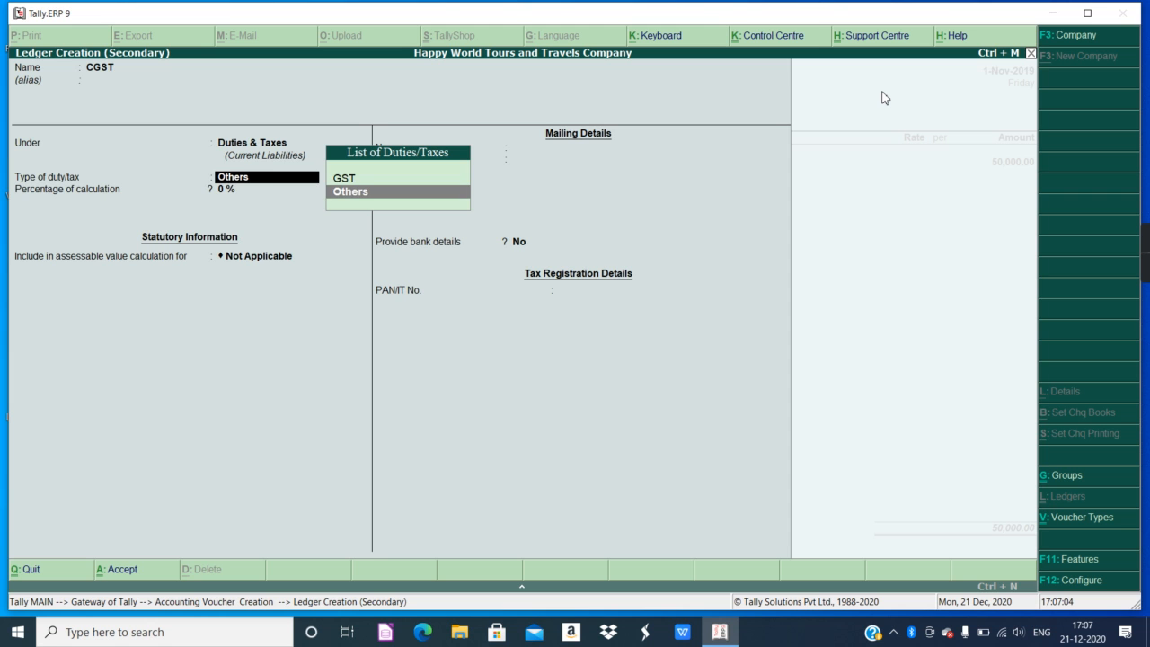
Set the CGST ledger's type of duty/tax to GST and its tax type to Central Tax.
key("Up")
key("Return")
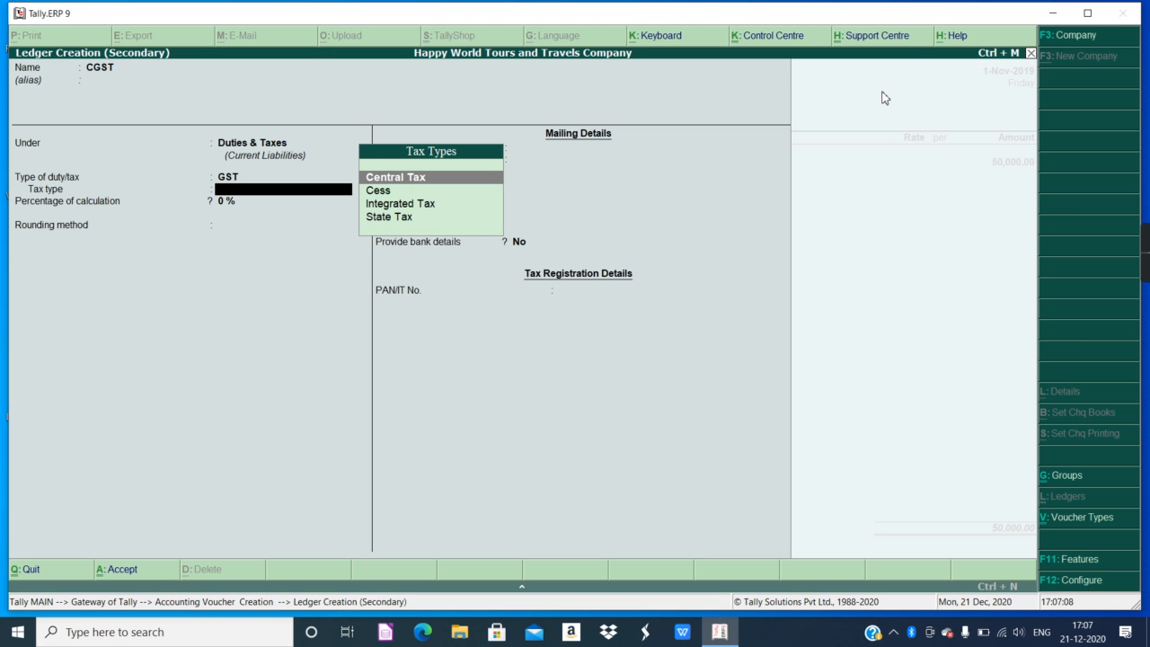
key("Down")
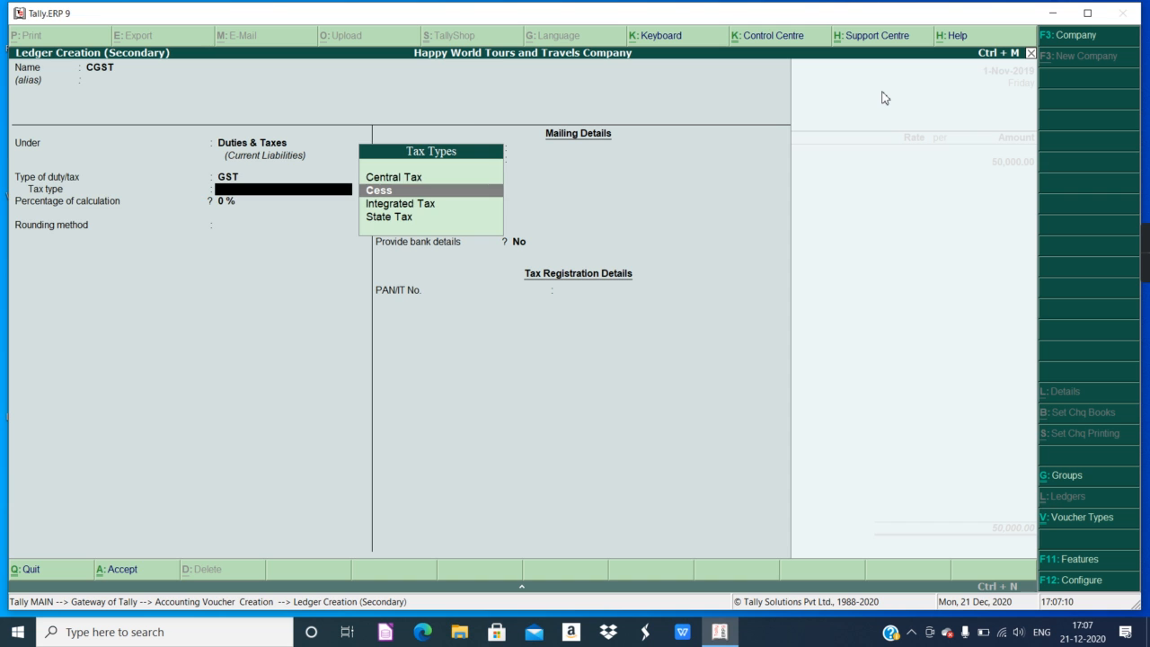
key("Up")
key("Return")
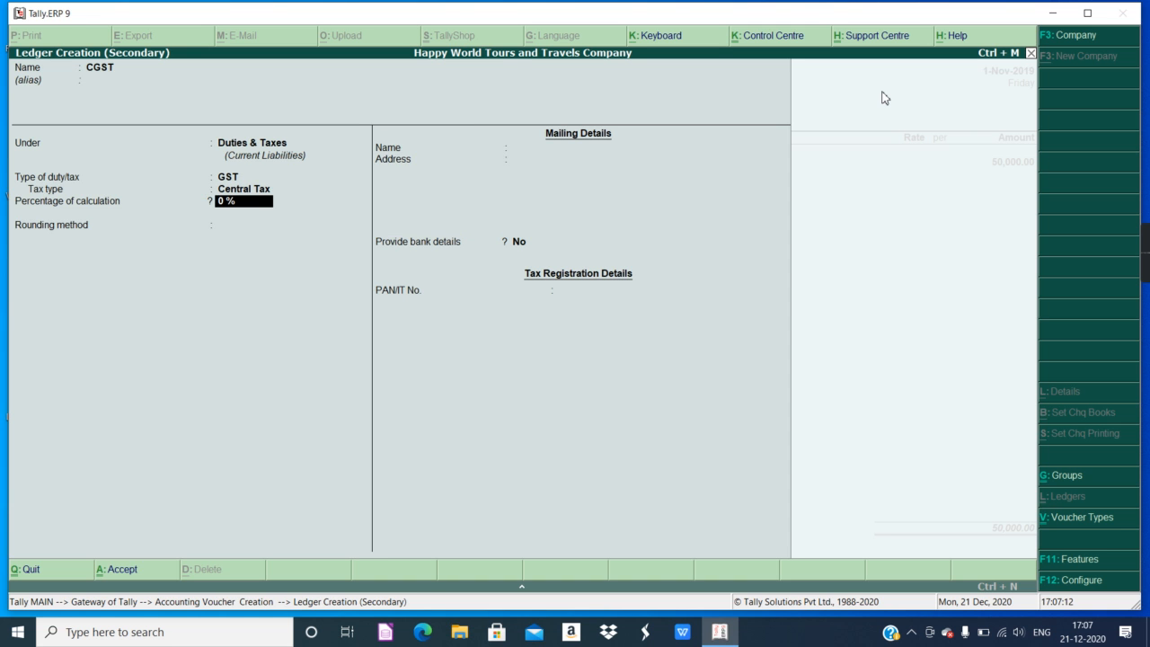
Save the CGST ledger with 0% calculation, rounding Not Applicable and no bank details, and accept its calculated amount in the voucher.
key("Return")
key("Return")
key("Return")
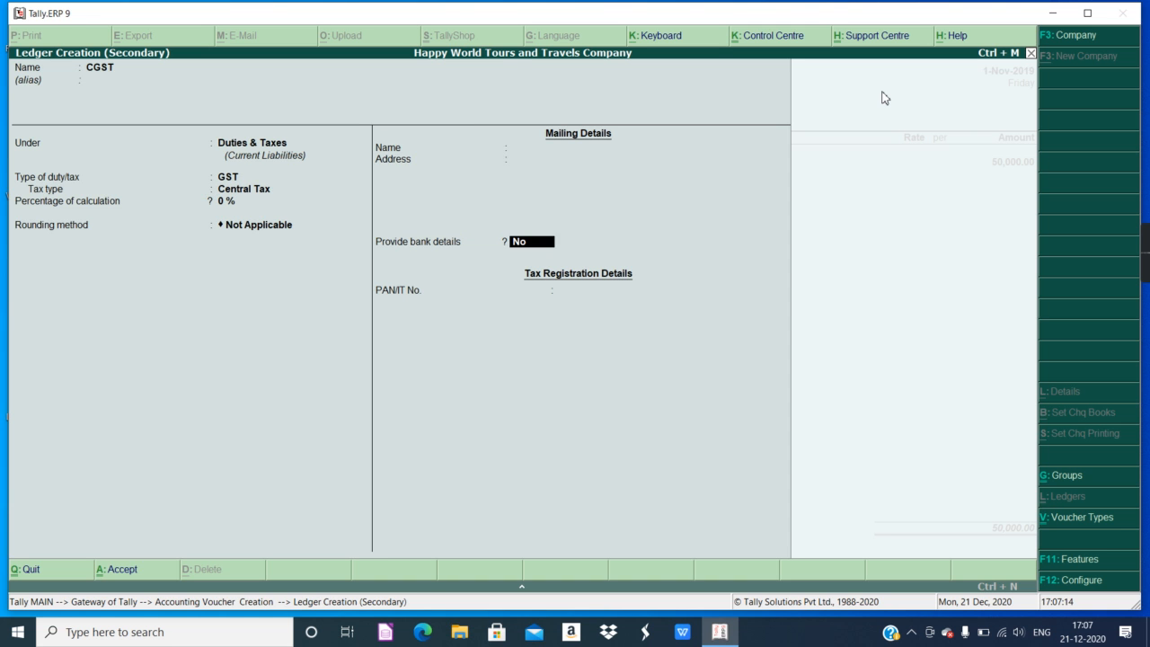
key("Return")
key("Return")
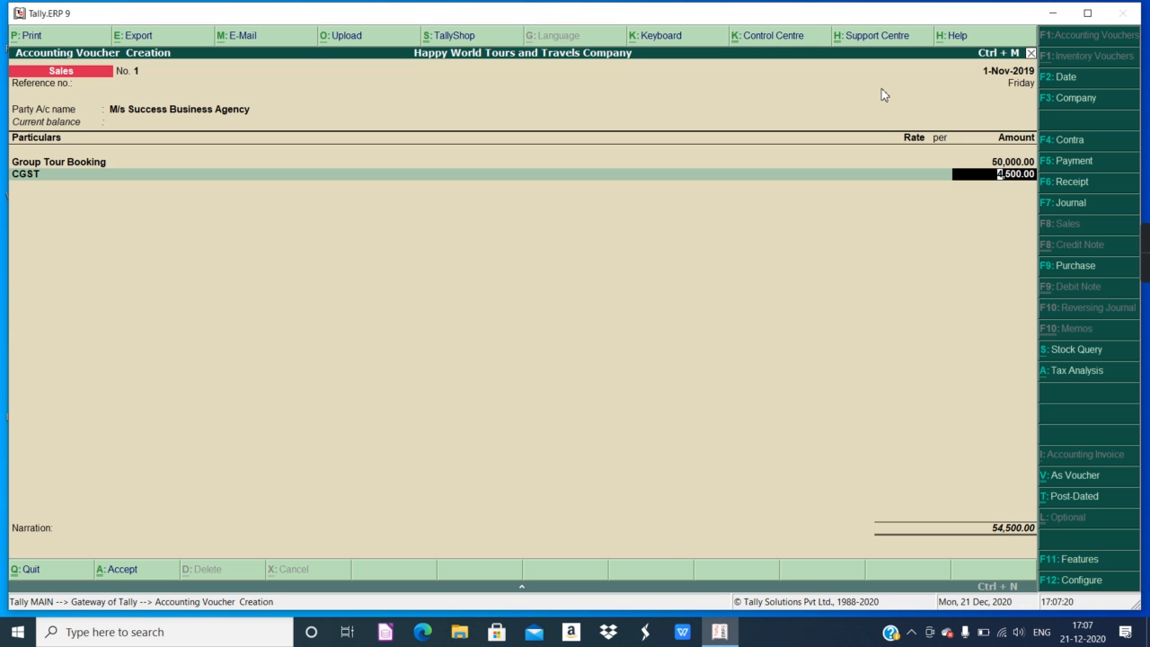
key("Return")
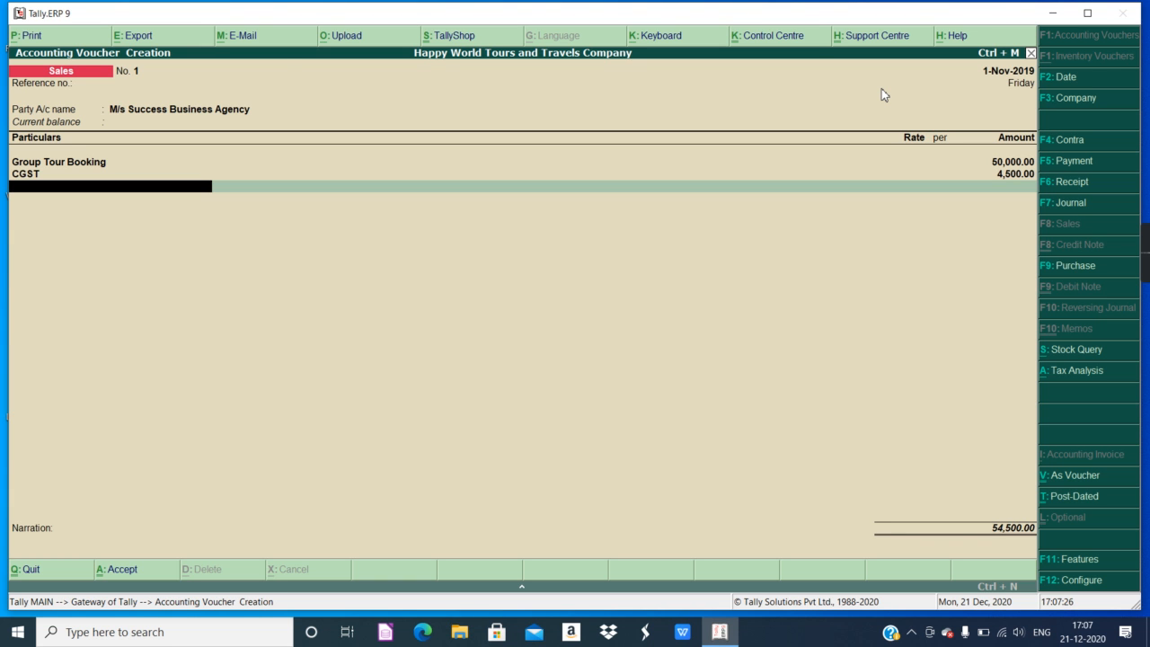
Start a new ledger named "SGST" for the voucher's following line and keep it under Duties & Taxes.
key("alt+c")
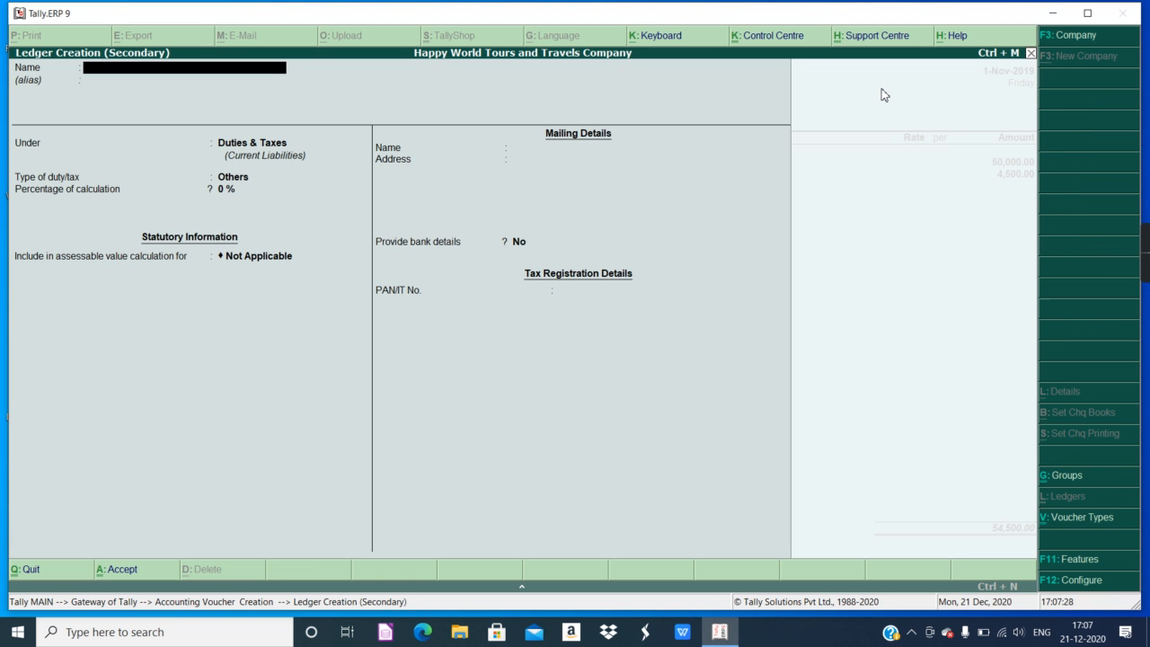
type("SGST")
key("Return")
key("Return")
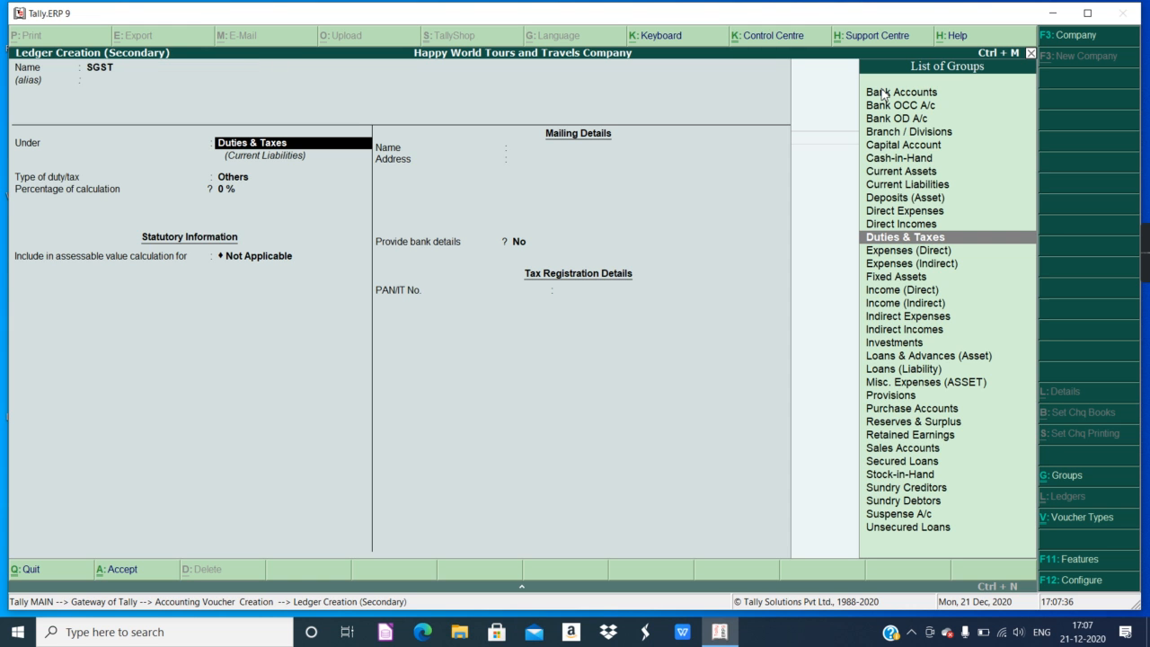
key("Return")
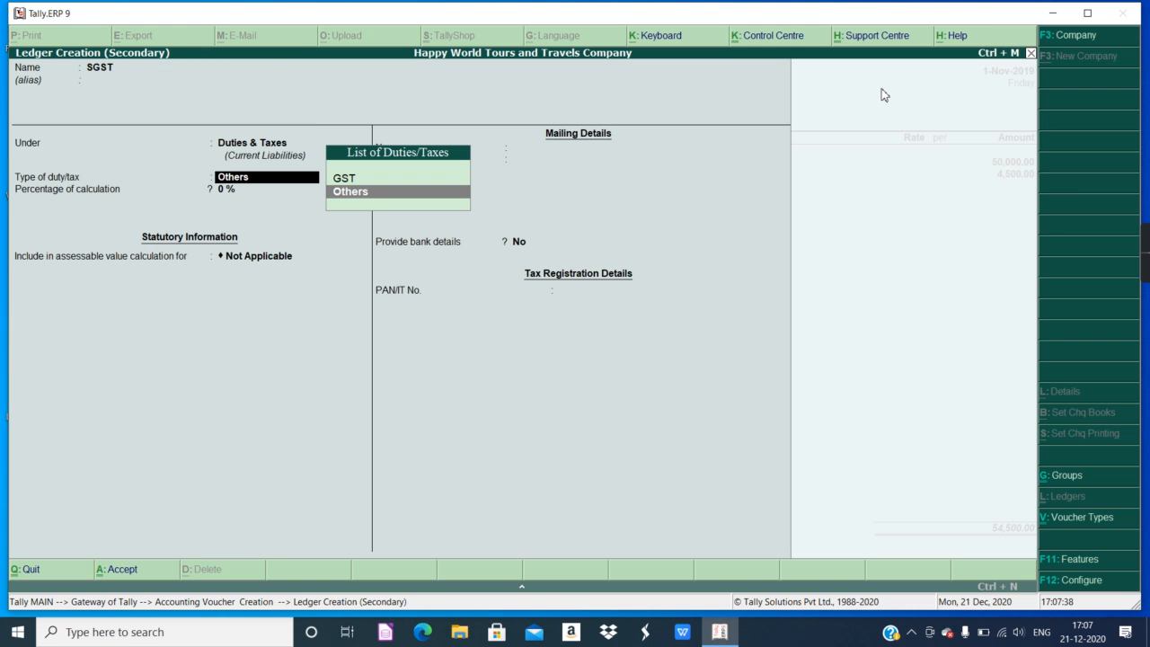
Set the SGST ledger's type of duty/tax to GST and its tax type to State Tax.
key("Up")
key("Return")
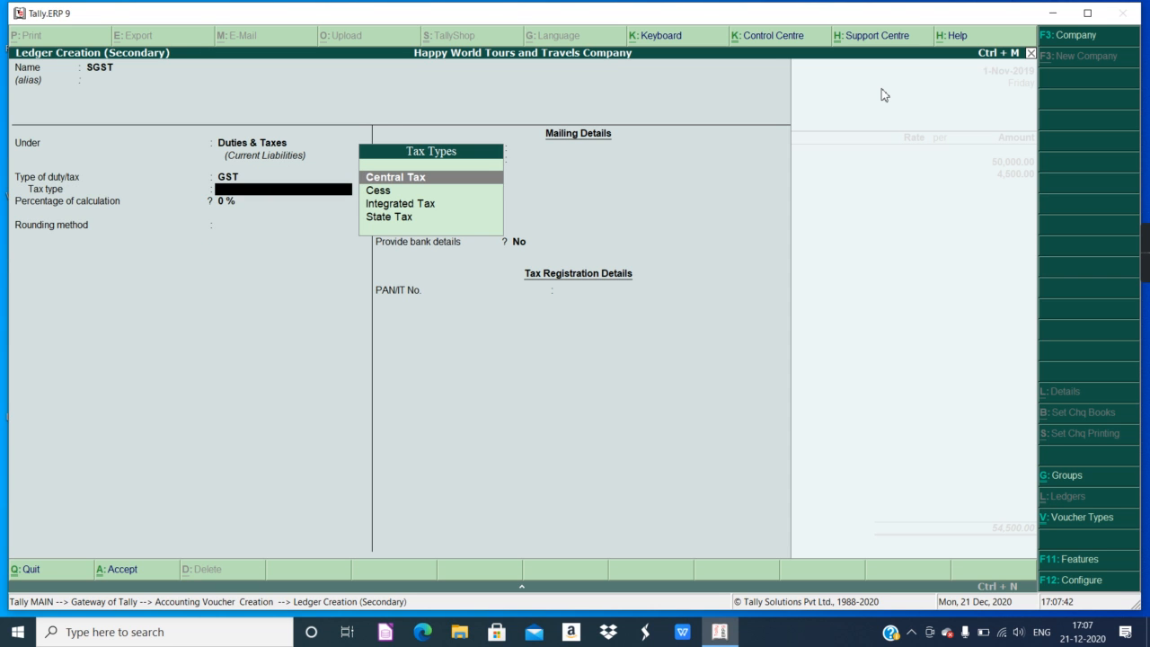
type("s")
key("Return")
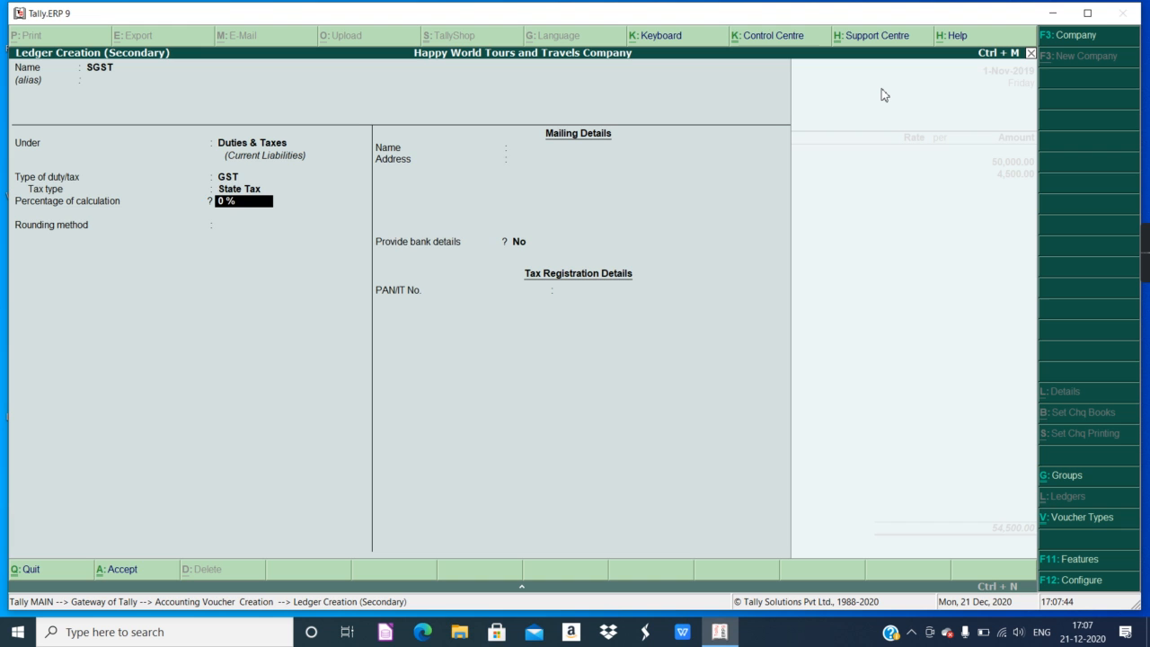
Save the SGST ledger with 0% calculation, rounding Not Applicable and no bank details.
key("Return")
key("Return")
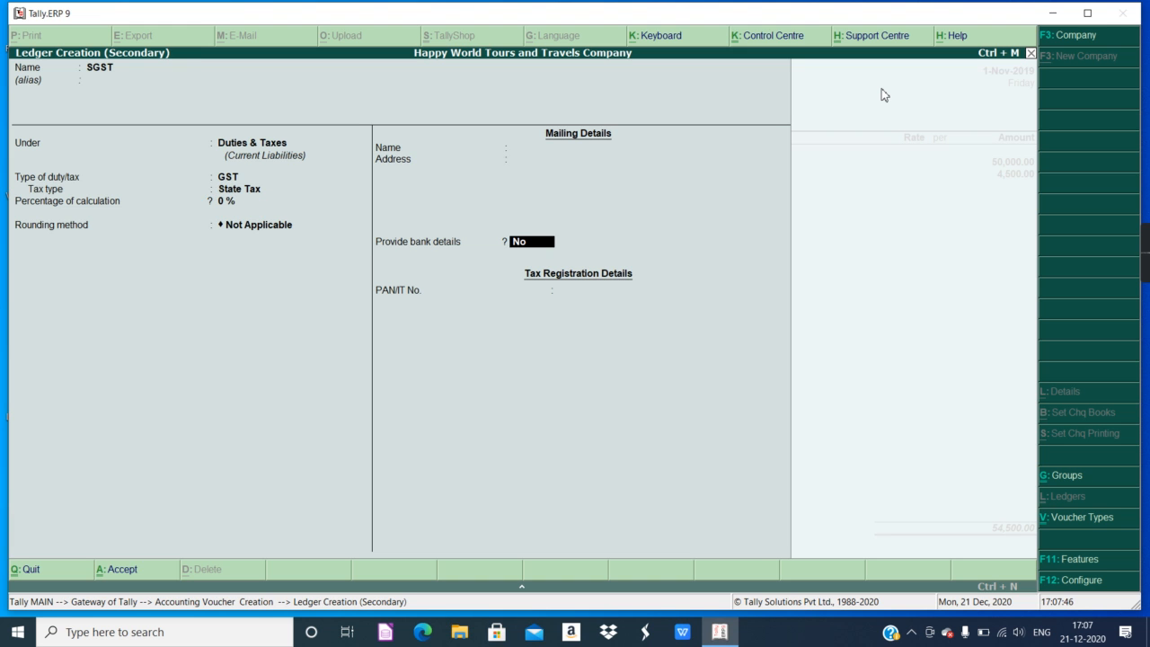
key("Return")
key("Return")
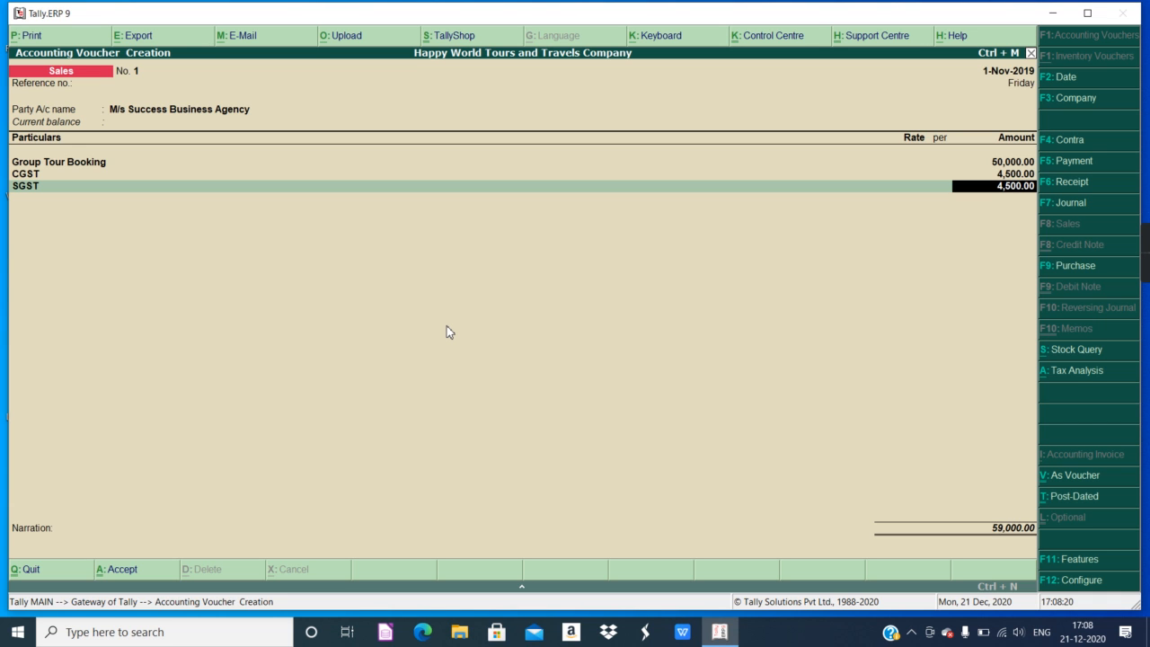
Accept the calculated SGST amount and save the sales voucher with a blank narration.
key("Return")
key("Return")
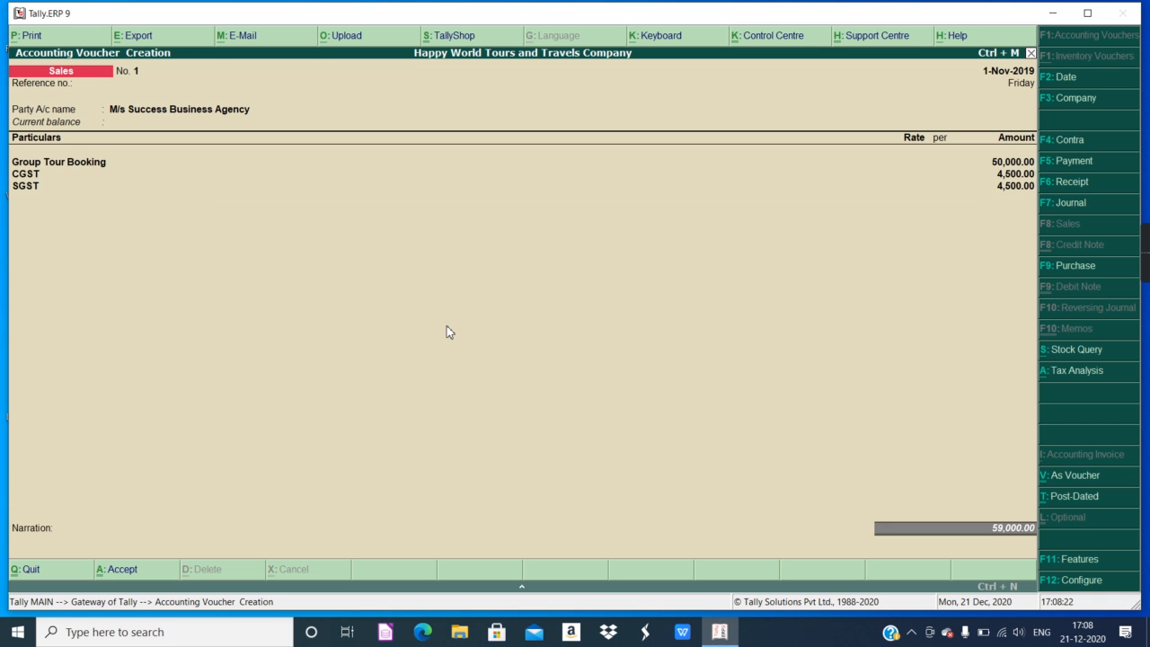
key("Return")
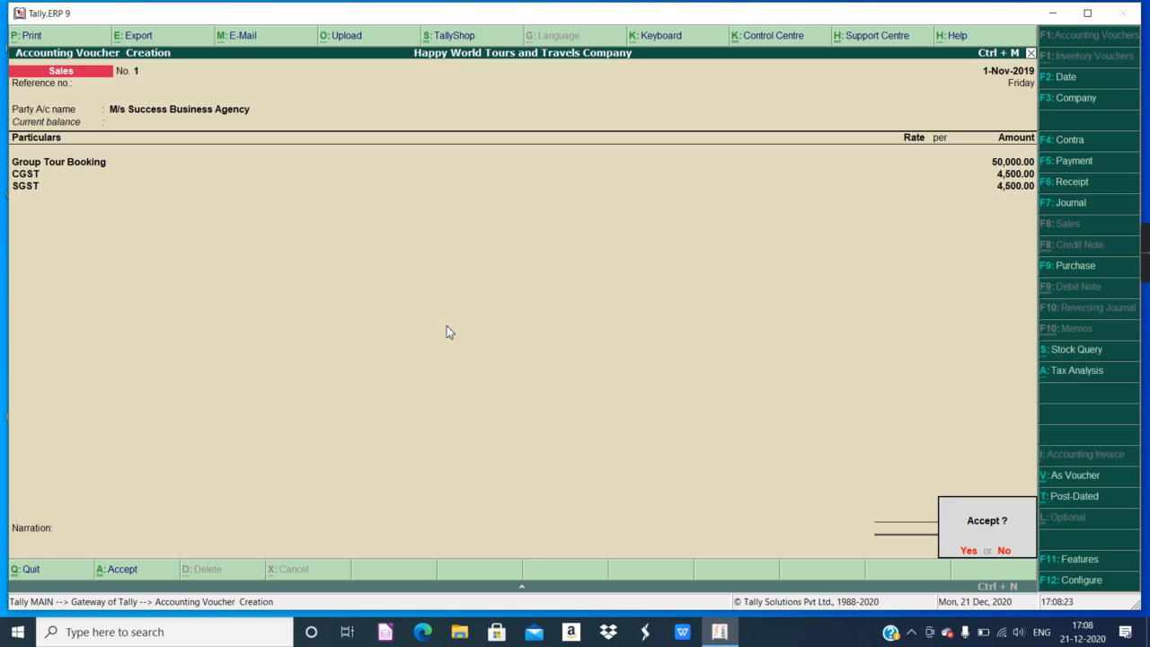
key("Return")
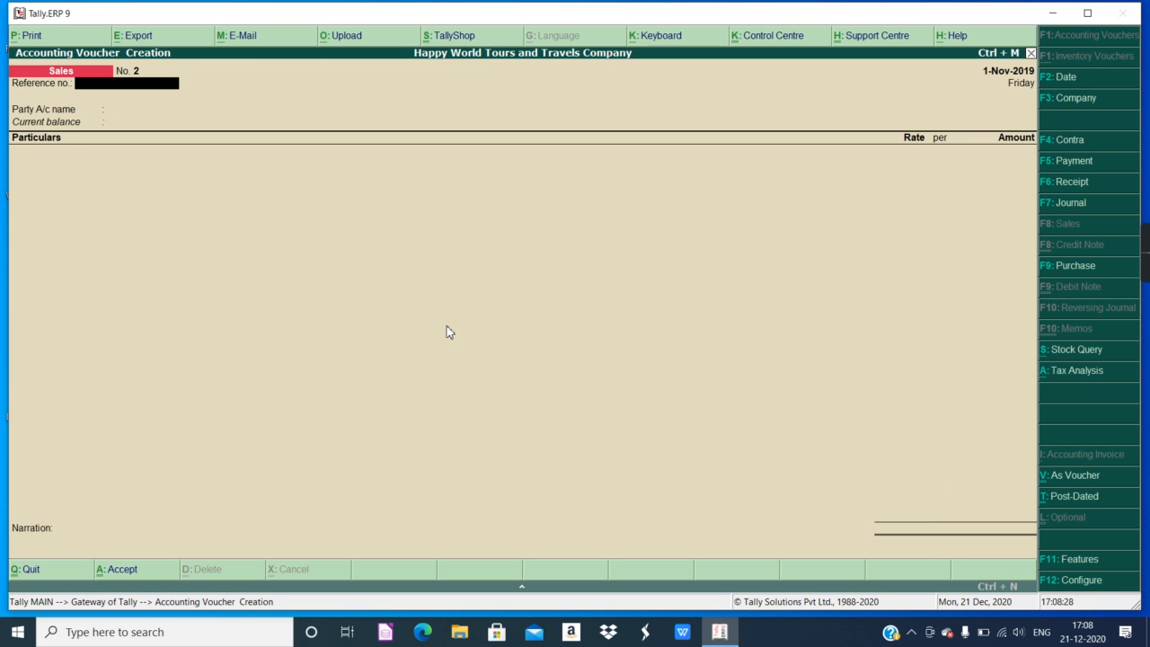
Start a receipt voucher and choose M/s Success Business Agency as the credited ledger.
left_click(1070, 182)
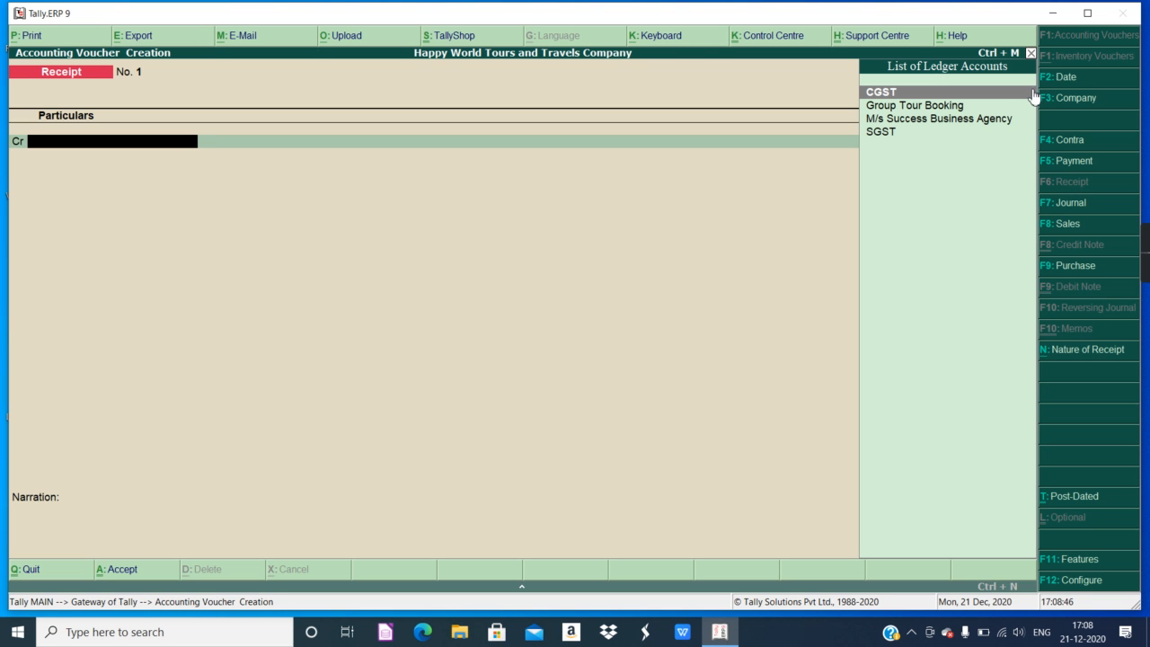
left_click(993, 124)
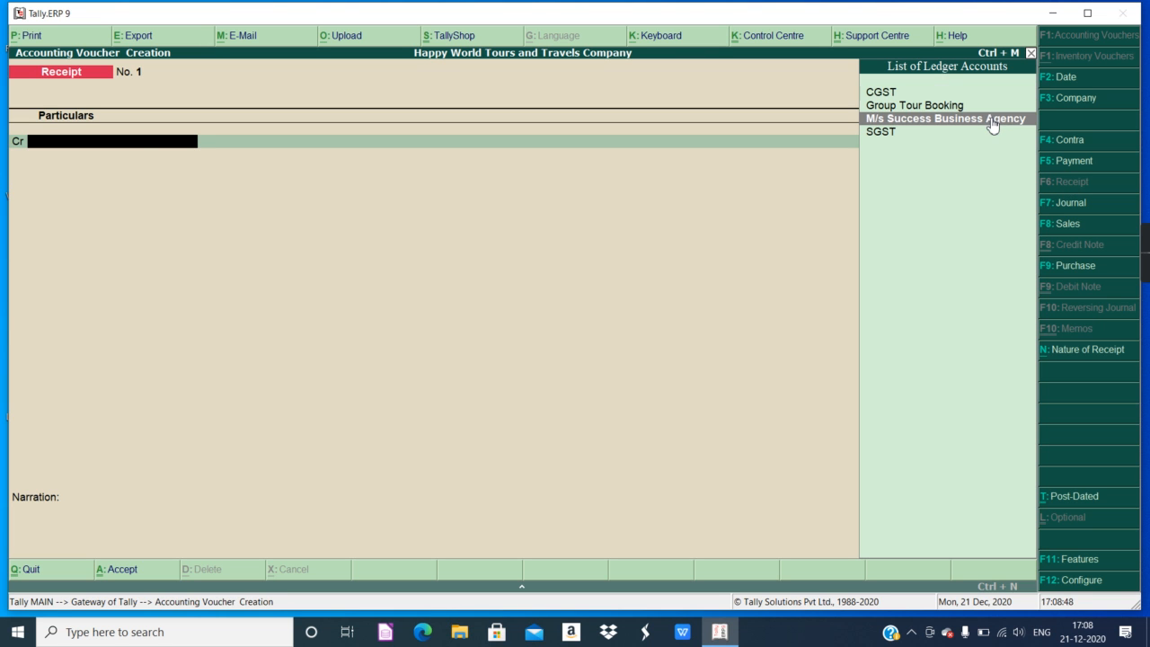
key("Return")
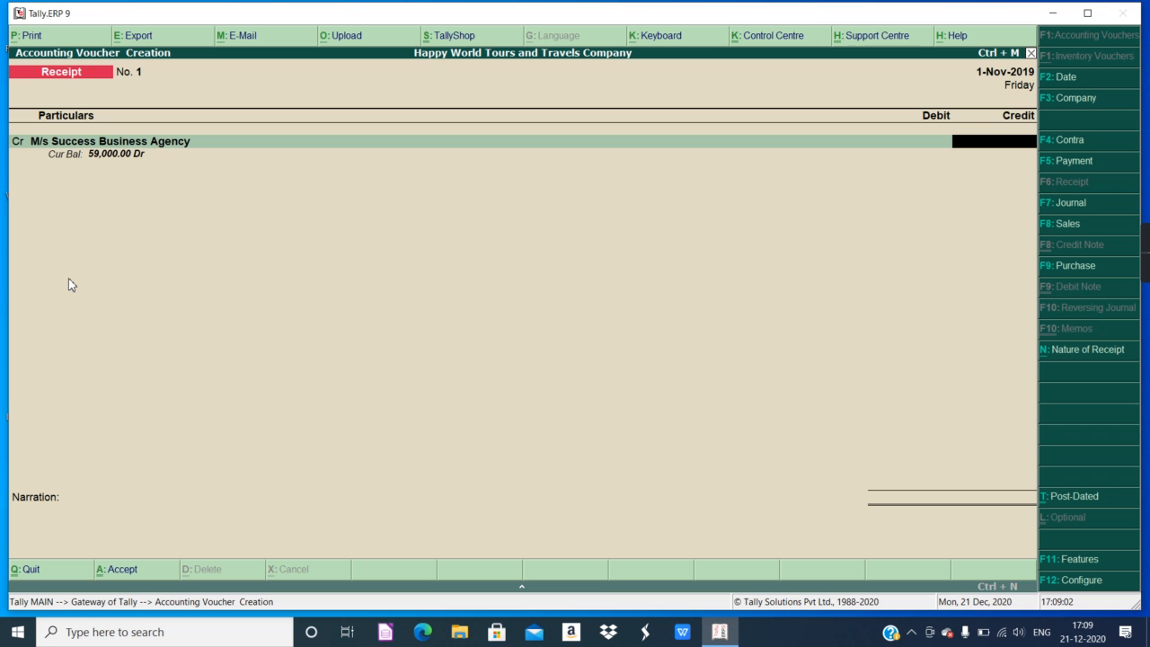
Credit M/s Success Business Agency with 59,000 and allocate it against bill reference 1 using Agst Ref.
type("59,000")
key("Return")
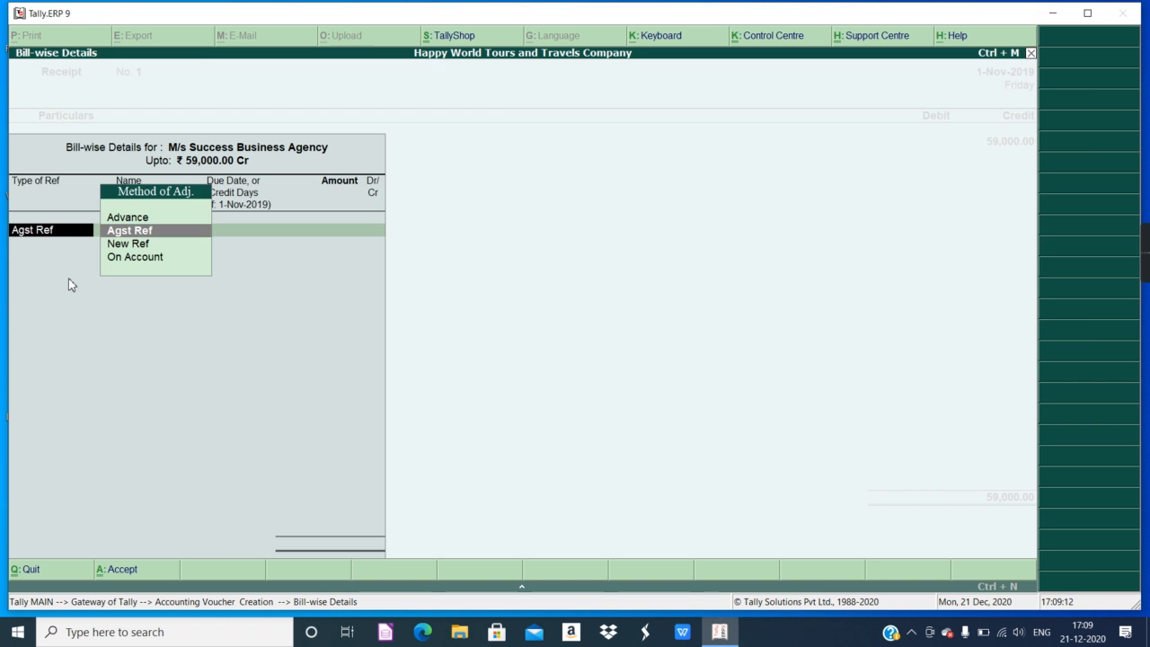
key("ctrl+a")
key("Return")
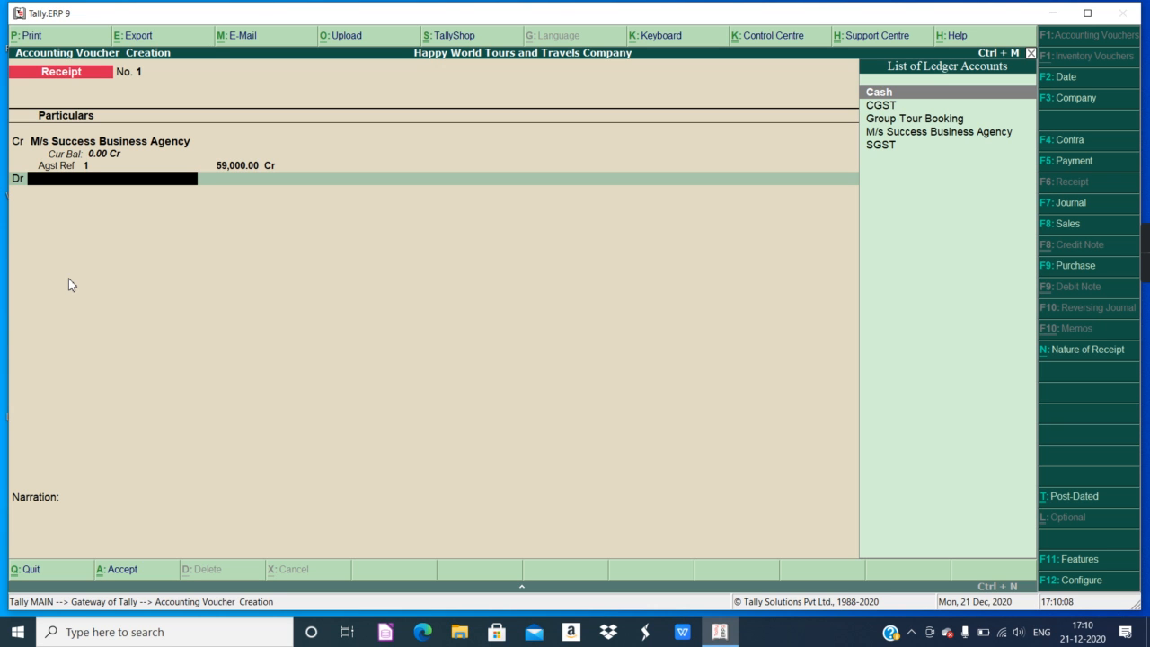
Debit Cash for 59,000 and save the receipt voucher with a blank narration.
key("Return")
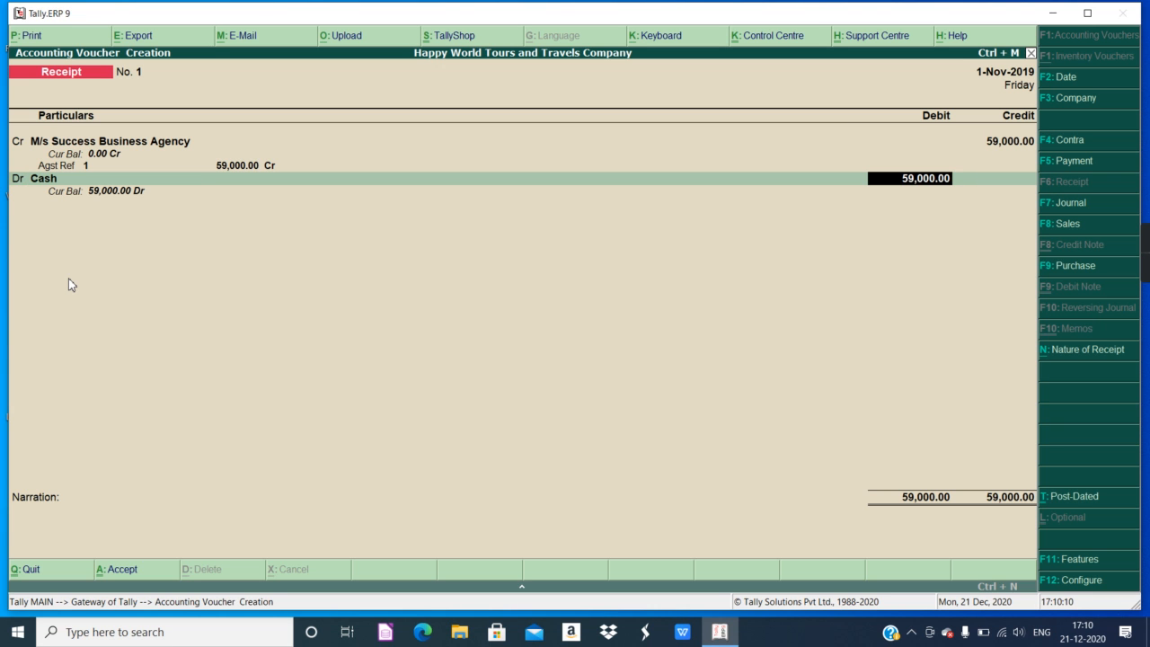
key("Return")
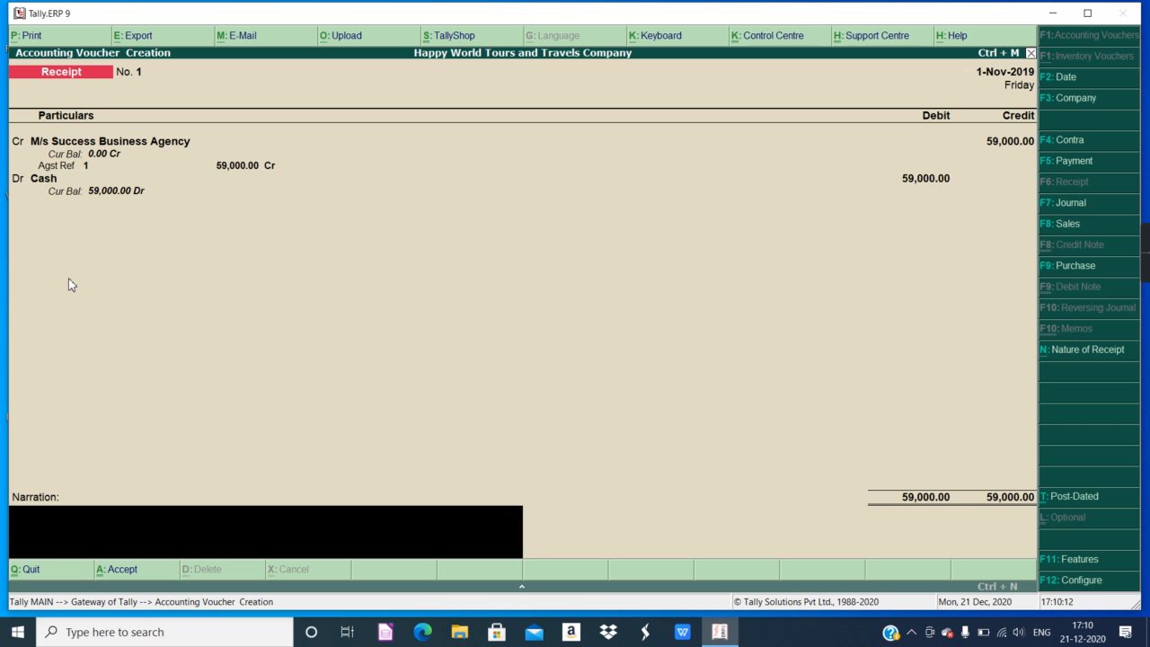
key("Return")
key("Return")
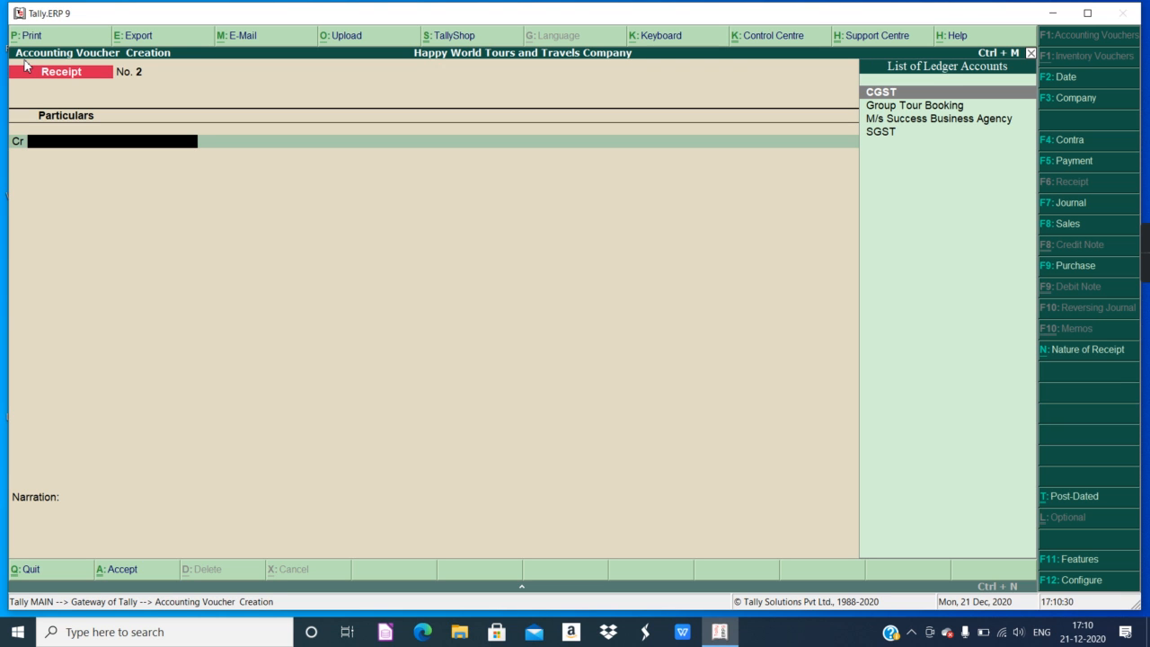
Start a sales voucher dated 2-11-2019 and leave its reference number blank.
left_click(1080, 224)
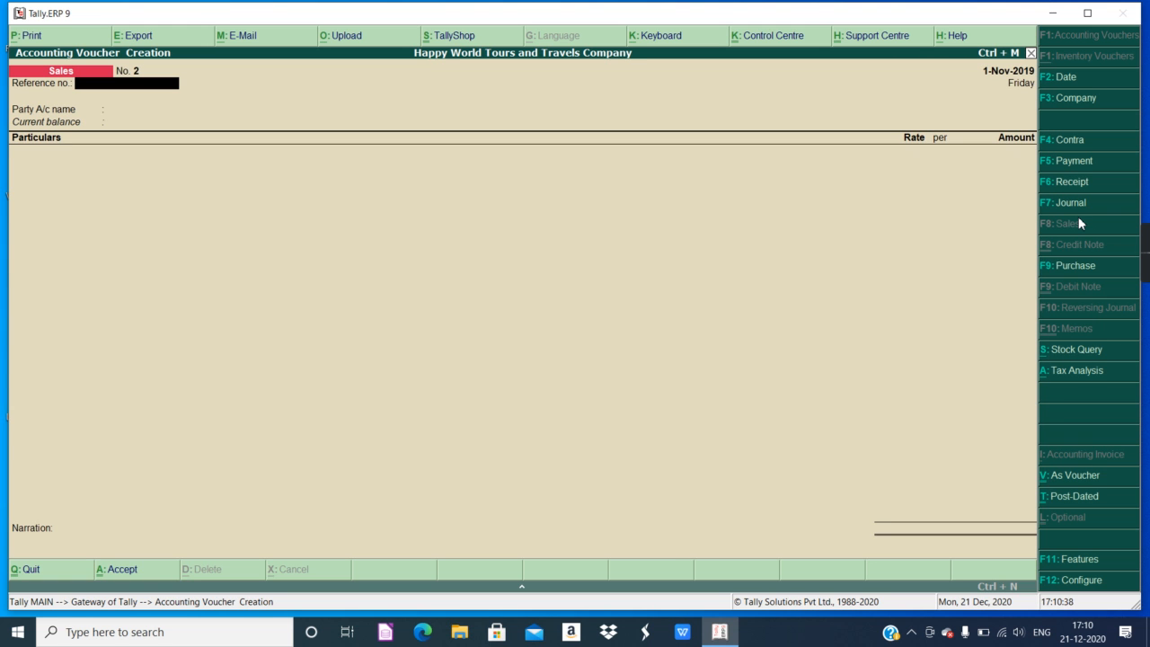
left_click(1063, 78)
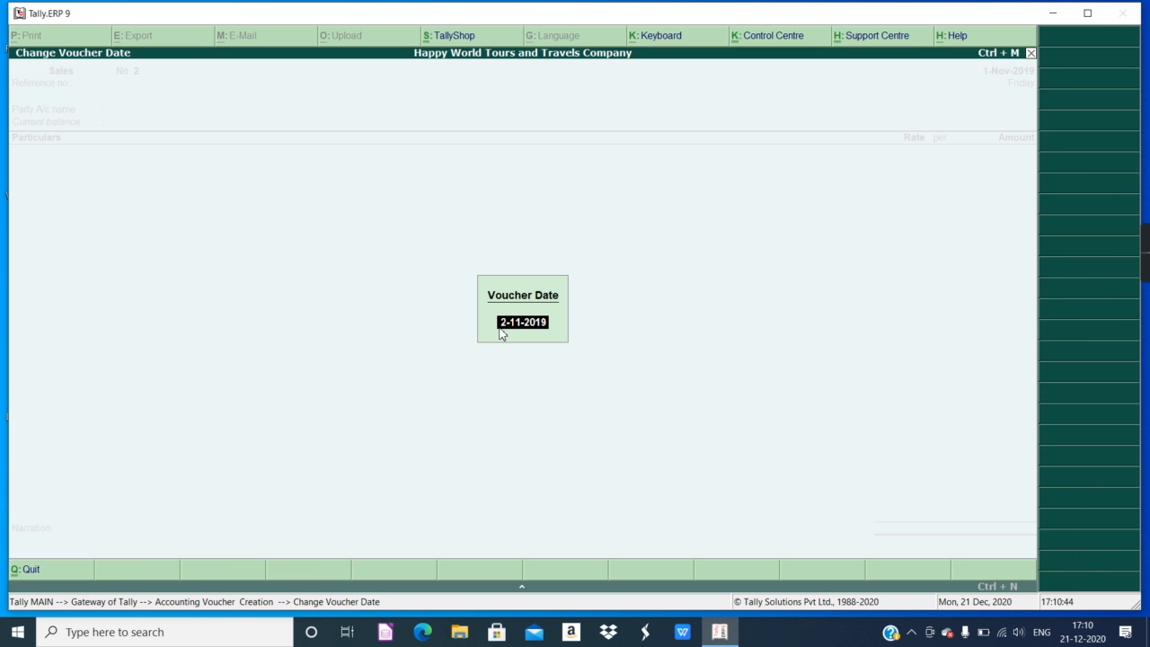
key("Return")
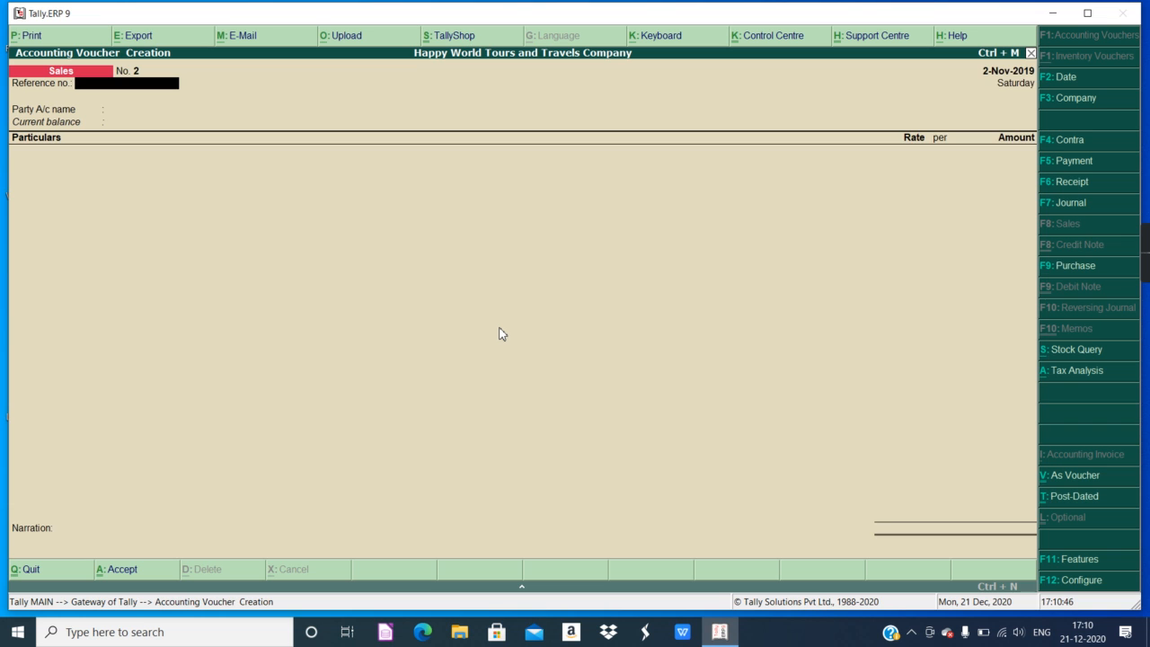
key("Return")
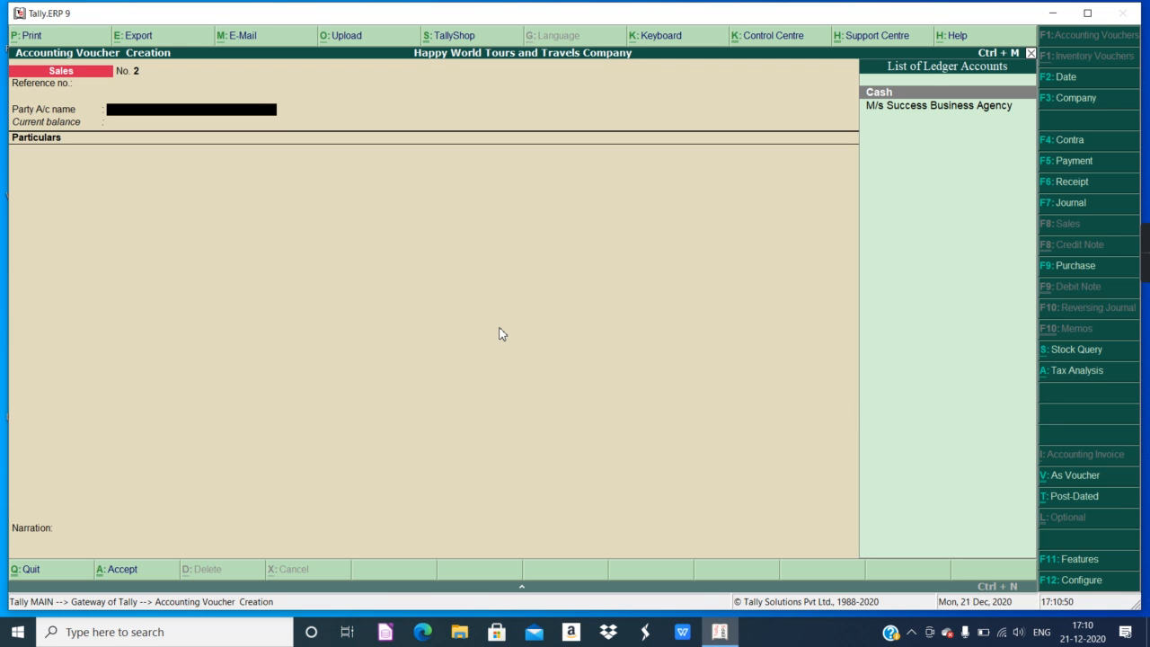
Create a party ledger with the customer's full name under Sundry Creditors, keeping bill-by-bill balances on and credit-day checking off.
key("alt+c")
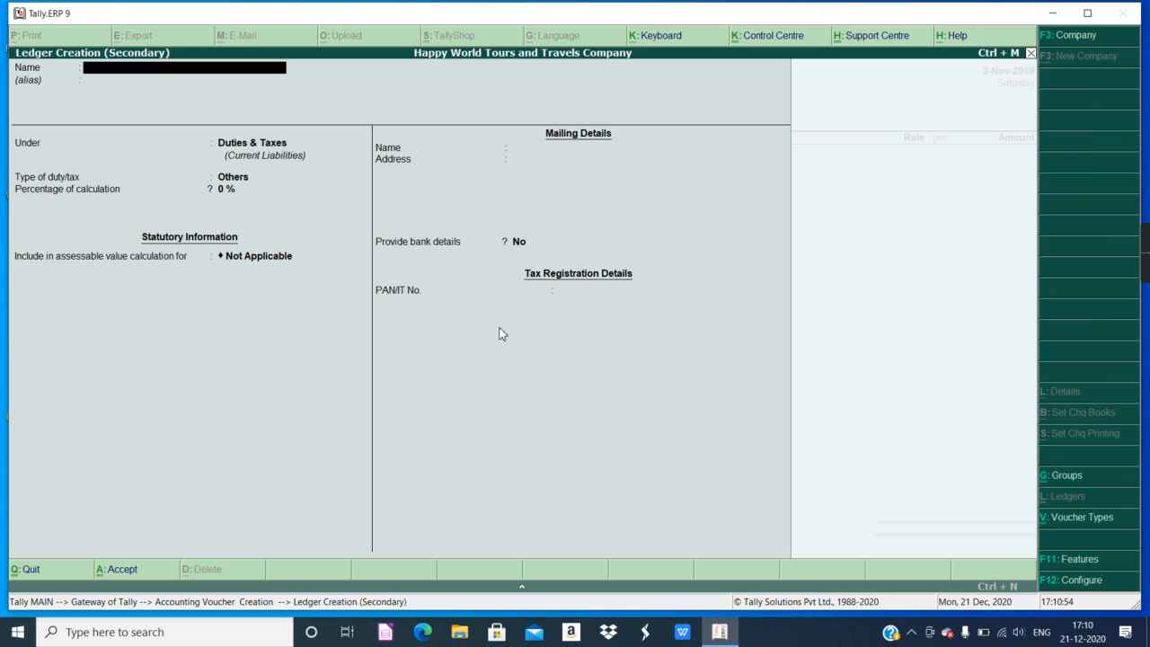
type("Mr. Ajay Singh Gupta")
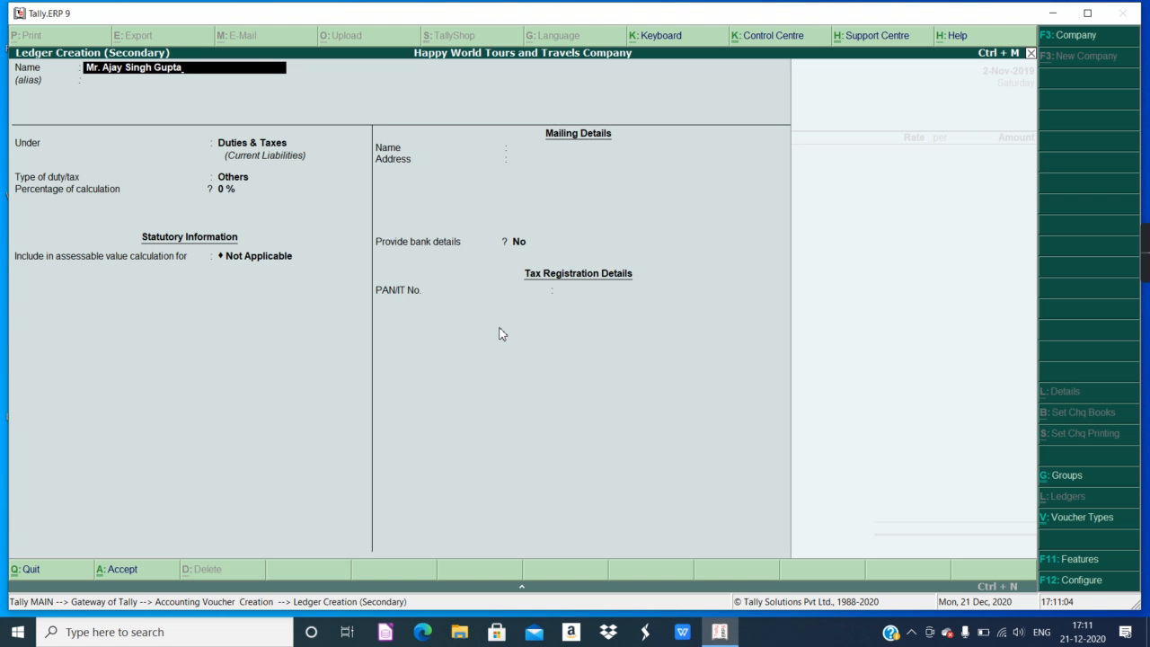
key("Return")
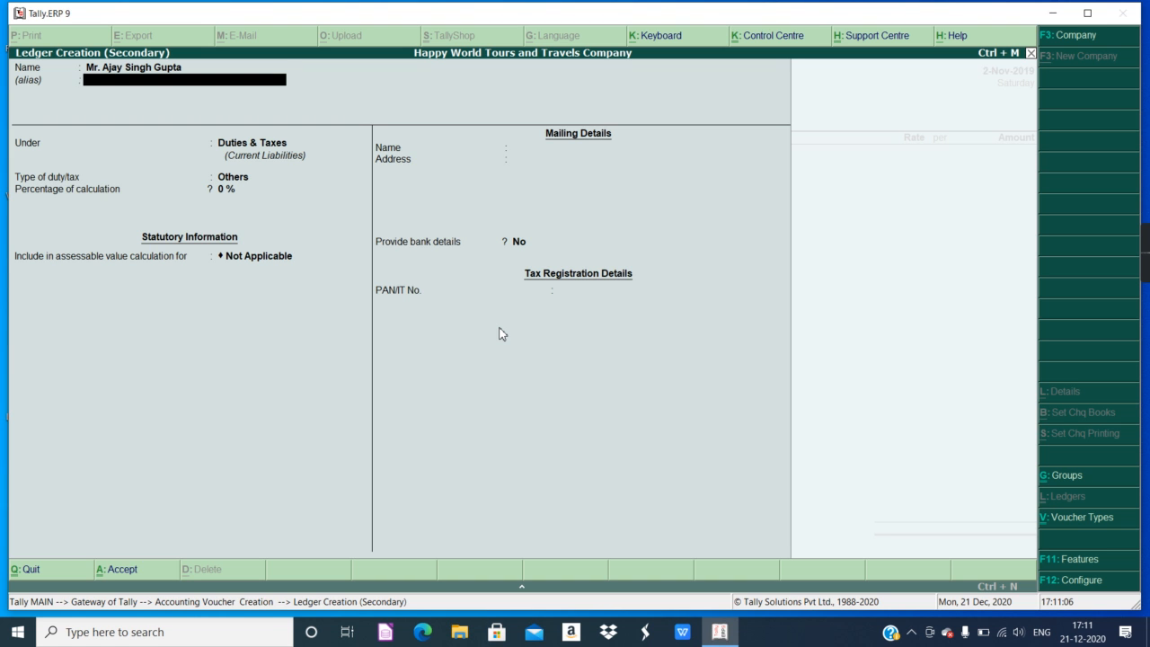
key("Return")
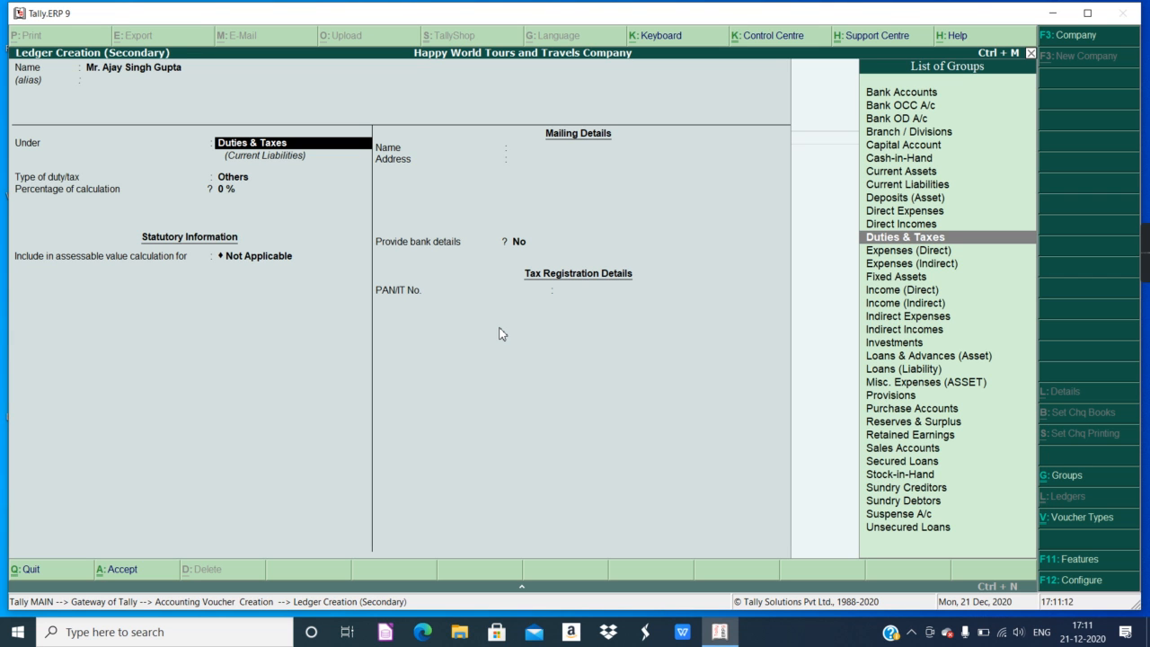
type("Sund")
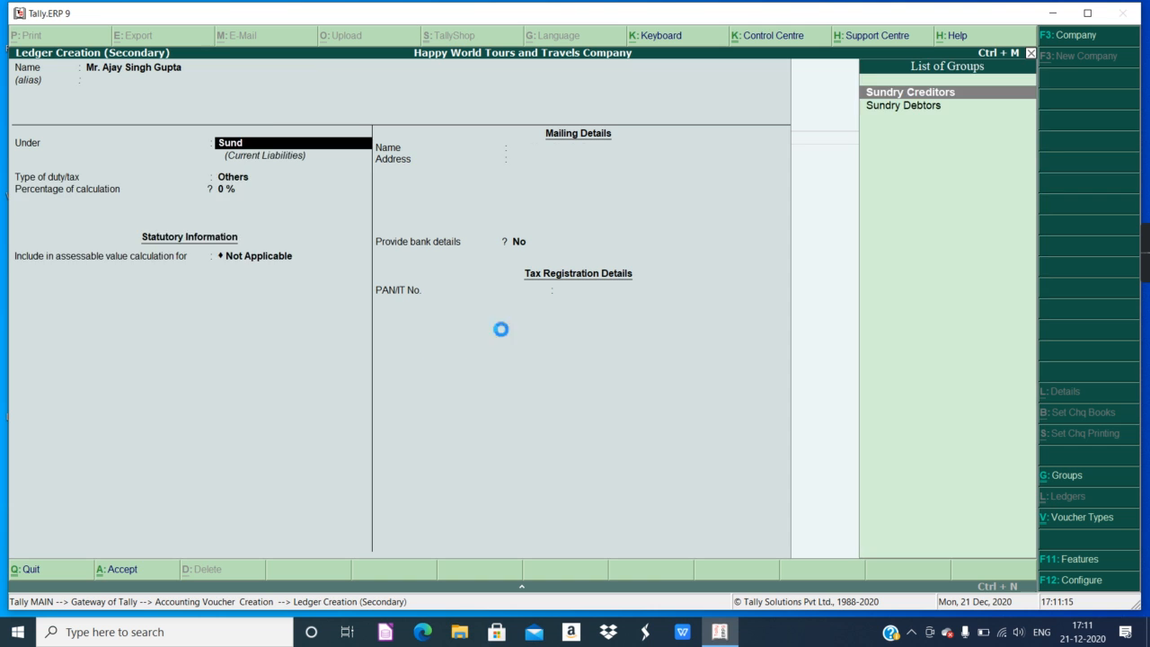
key("Return")
key("Return")
key("Return")
key("Return")
key("Return")
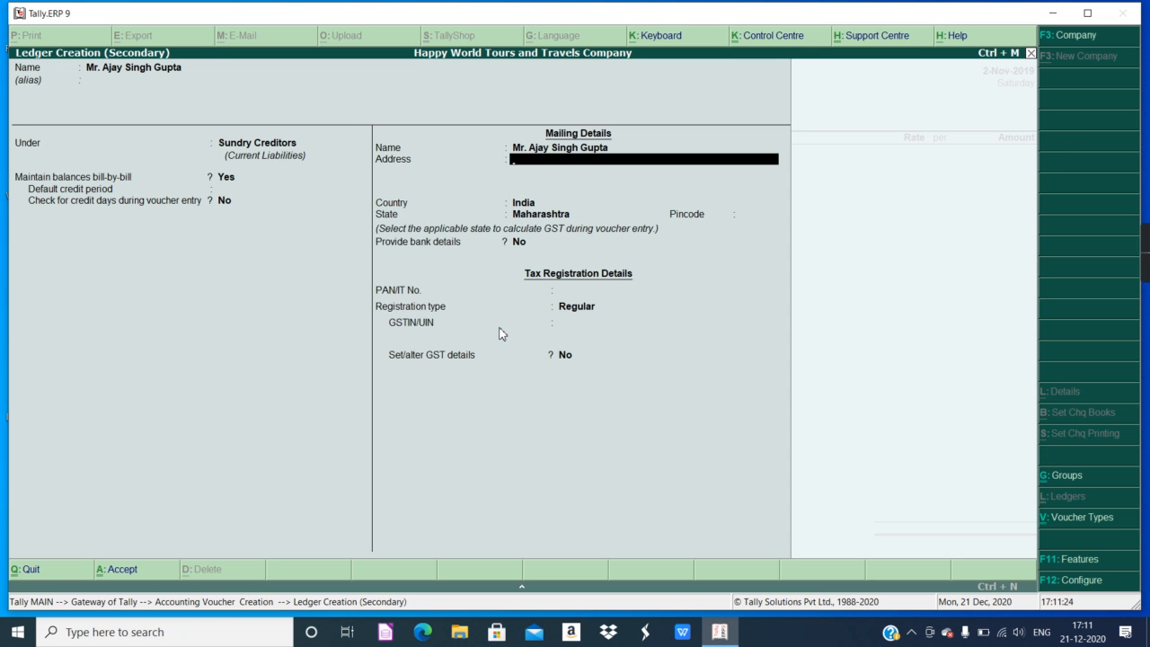
Enter the customer's address with country India and state Maharashtra, leaving the pincode blank and bank details at No.
type("Aundh")
type(", Pi")
type("une")
key("Return")
key("Return")
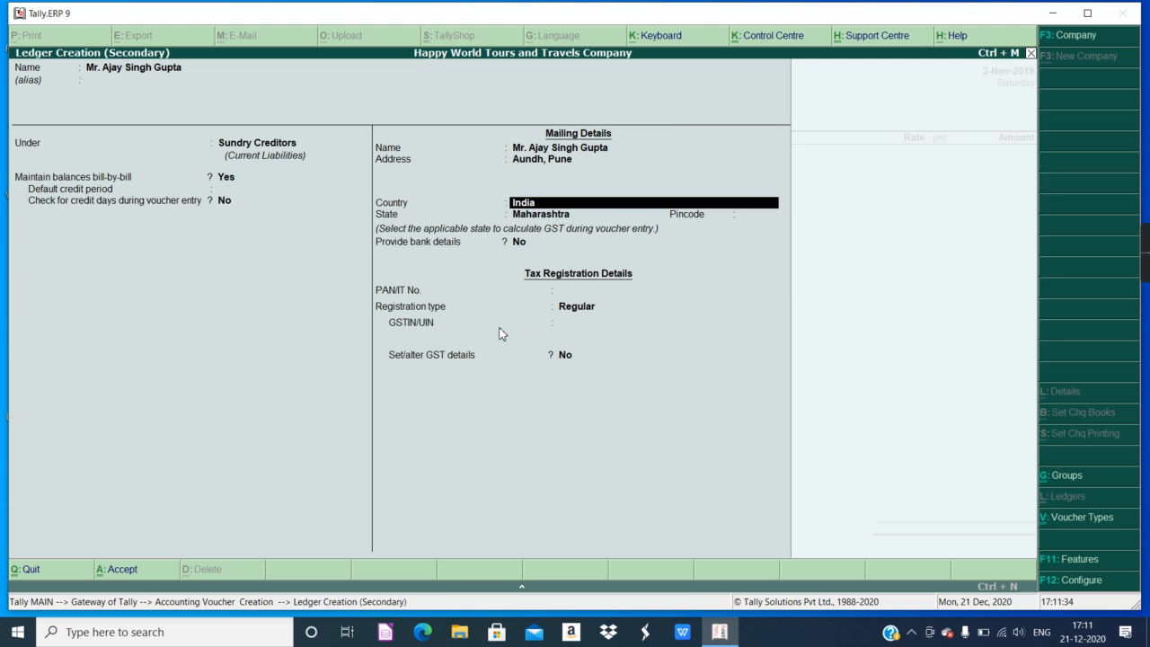
key("Return")
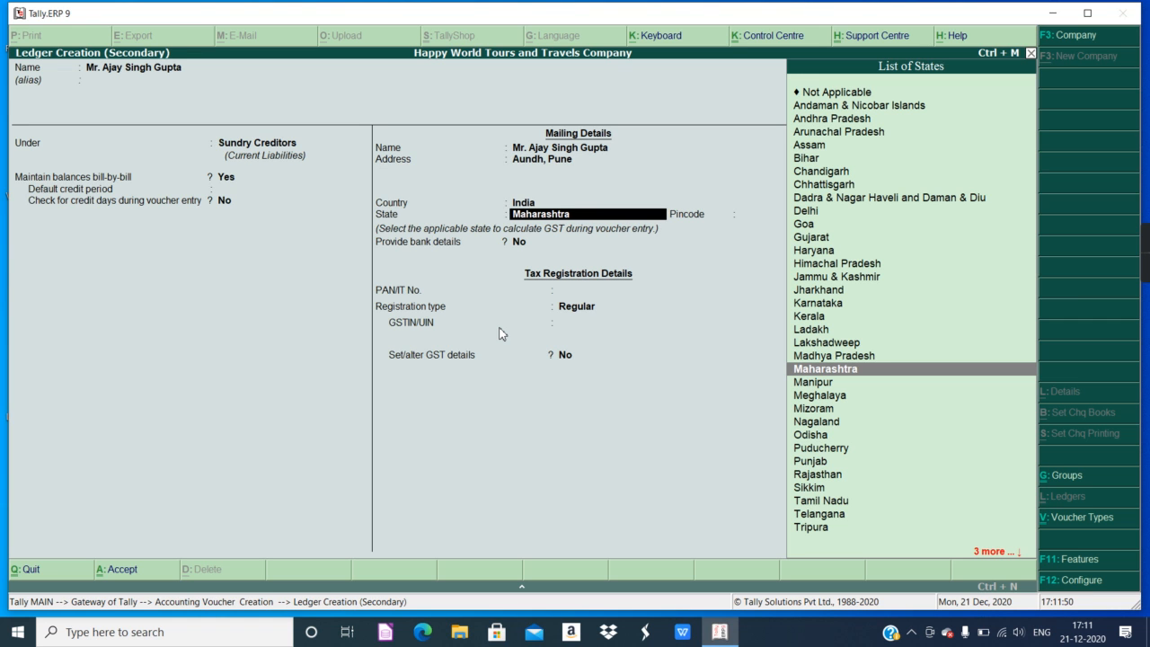
key("Return")
key("Return")
key("Return")
key("Return")
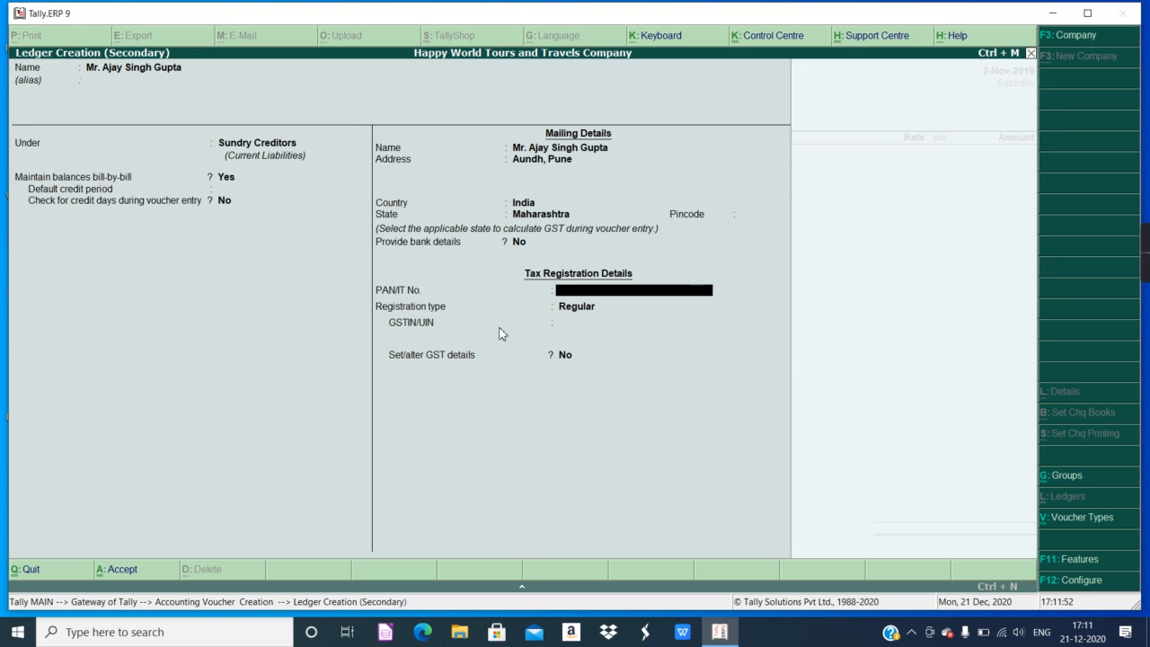
Save the customer's ledger as Regular without PAN or GSTIN, and accept the default party details in the sales voucher.
key("Return")
key("Return")
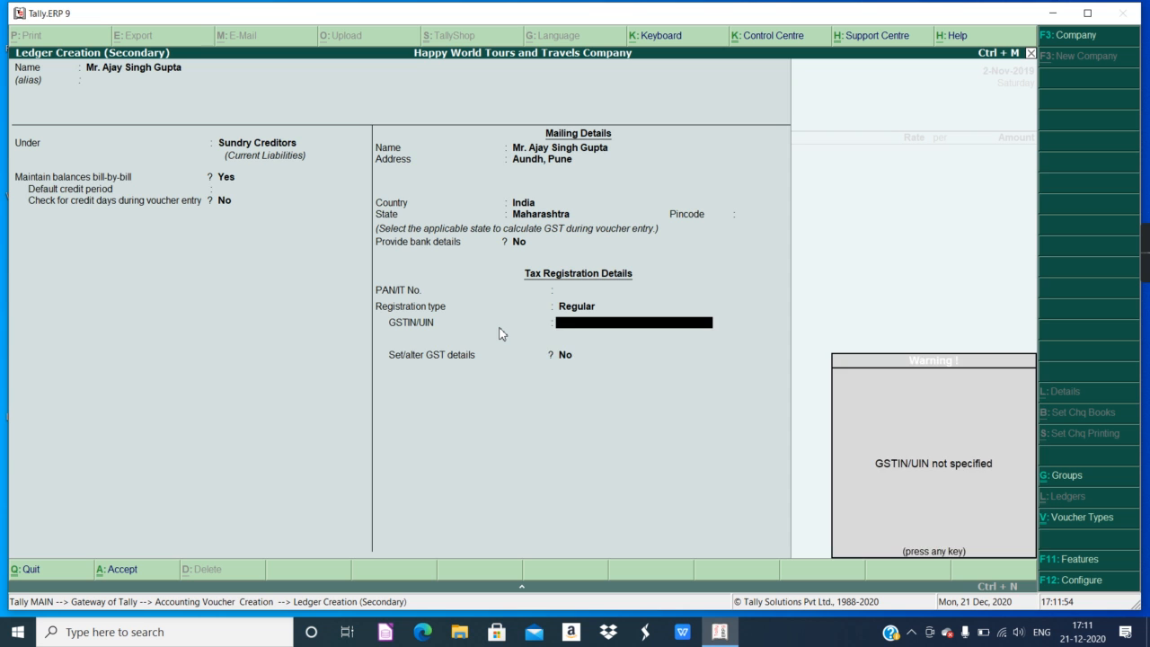
key("Return")
key("Return")
key("Return")
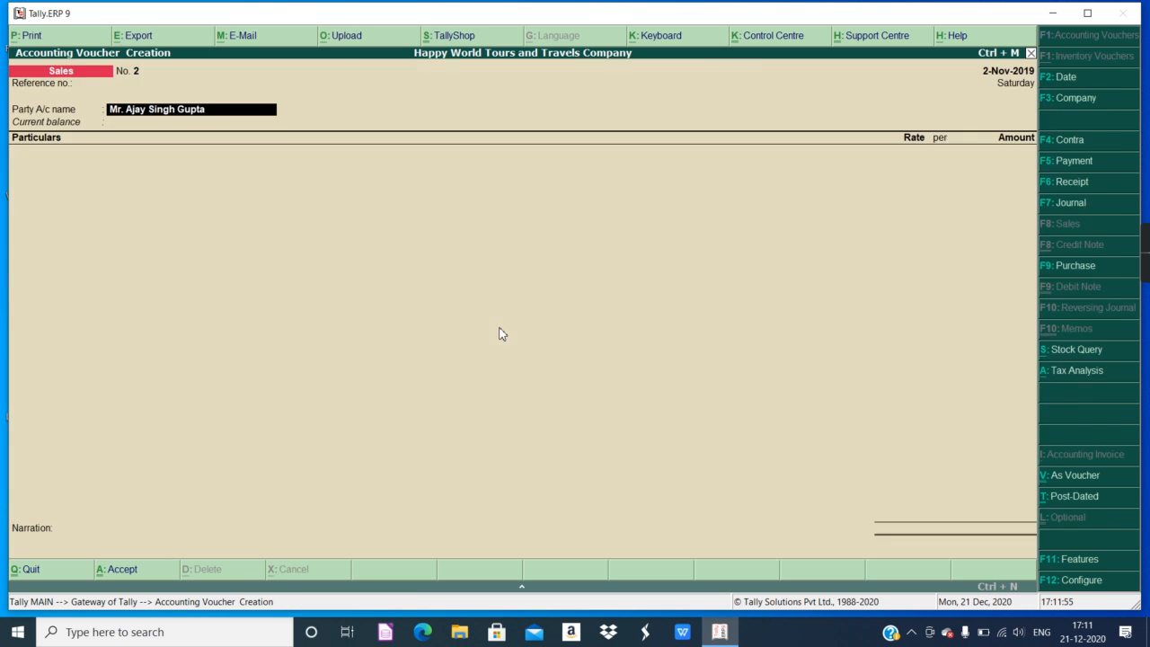
key("Return")
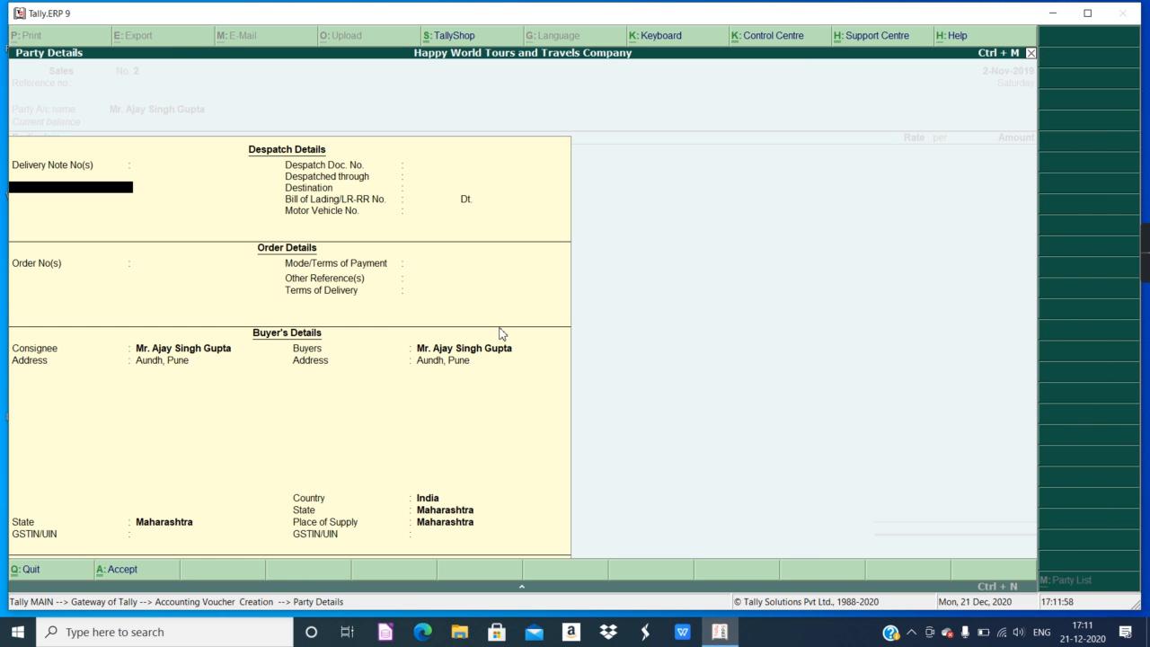
key("ctrl+a")
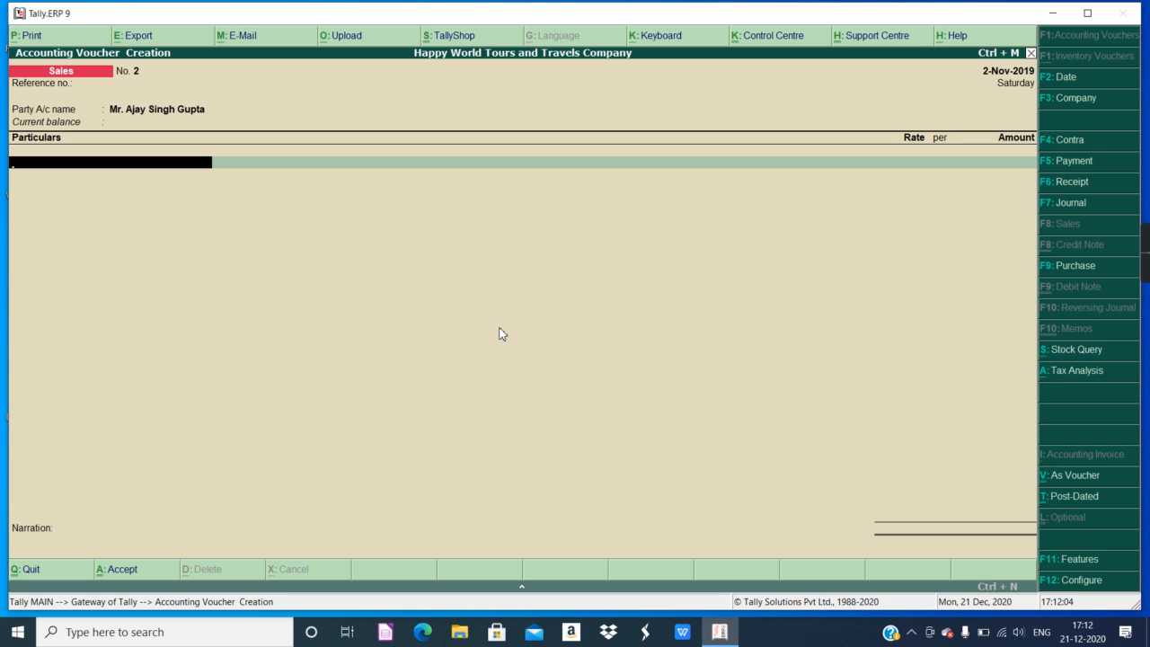
Create a ledger named Motor Cab Rent under Sales Accounts from the sales voucher.
key("alt+c")
type("Motor cab Re")
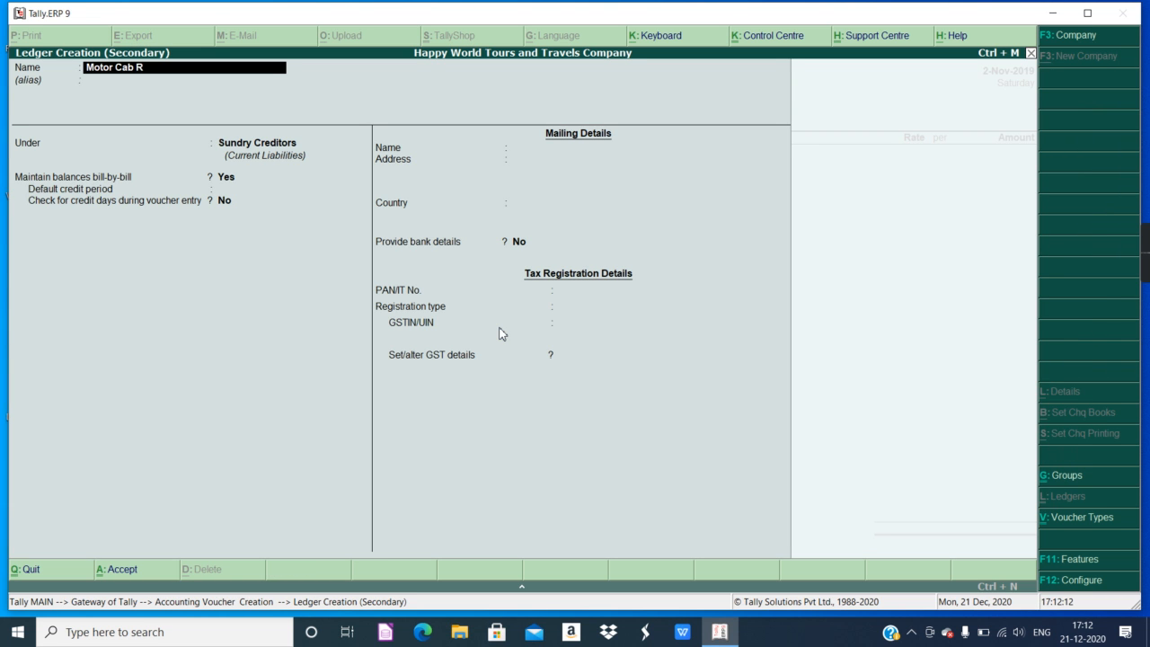
type("nt")
key("Return")
key("Return")
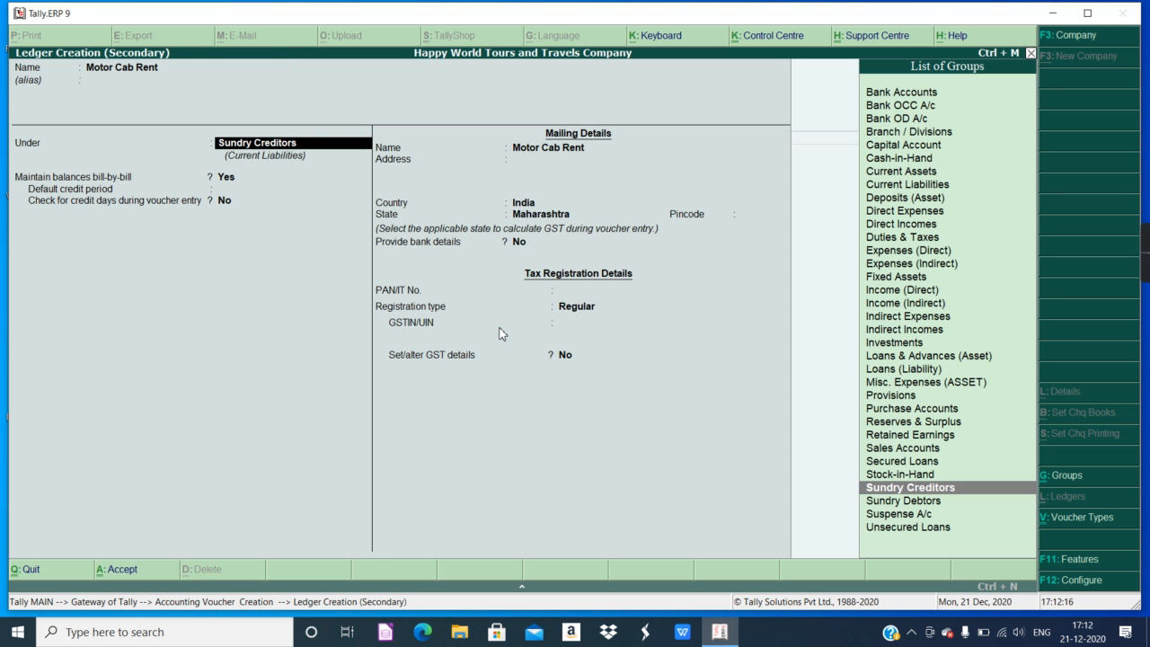
type("Sales")
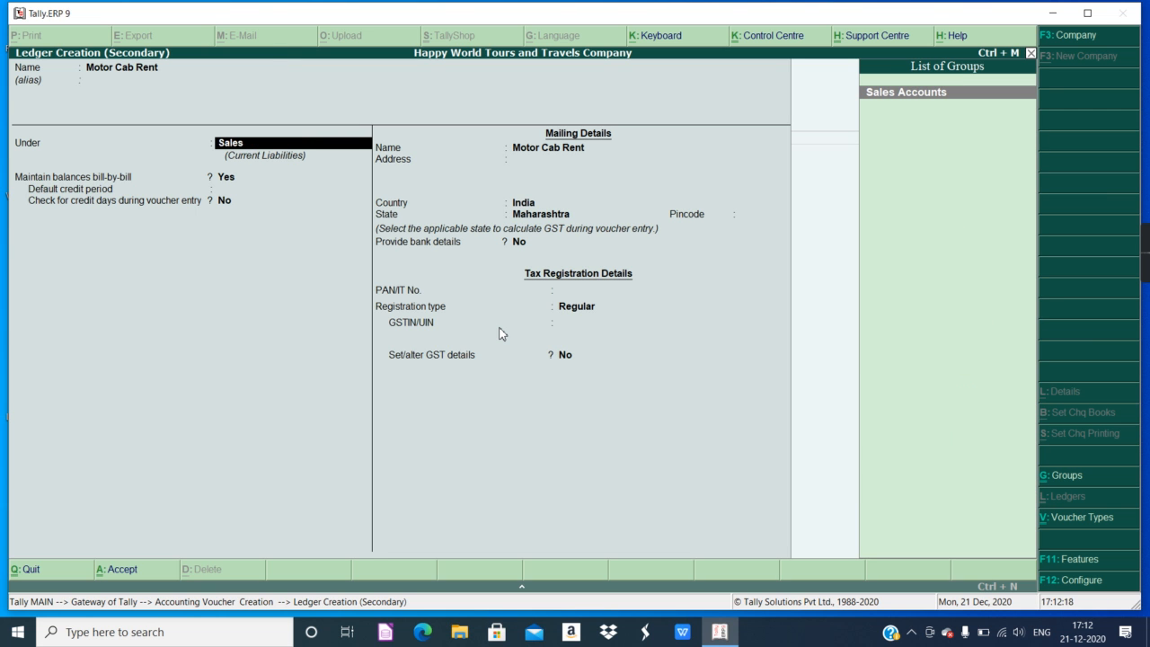
key("Return")
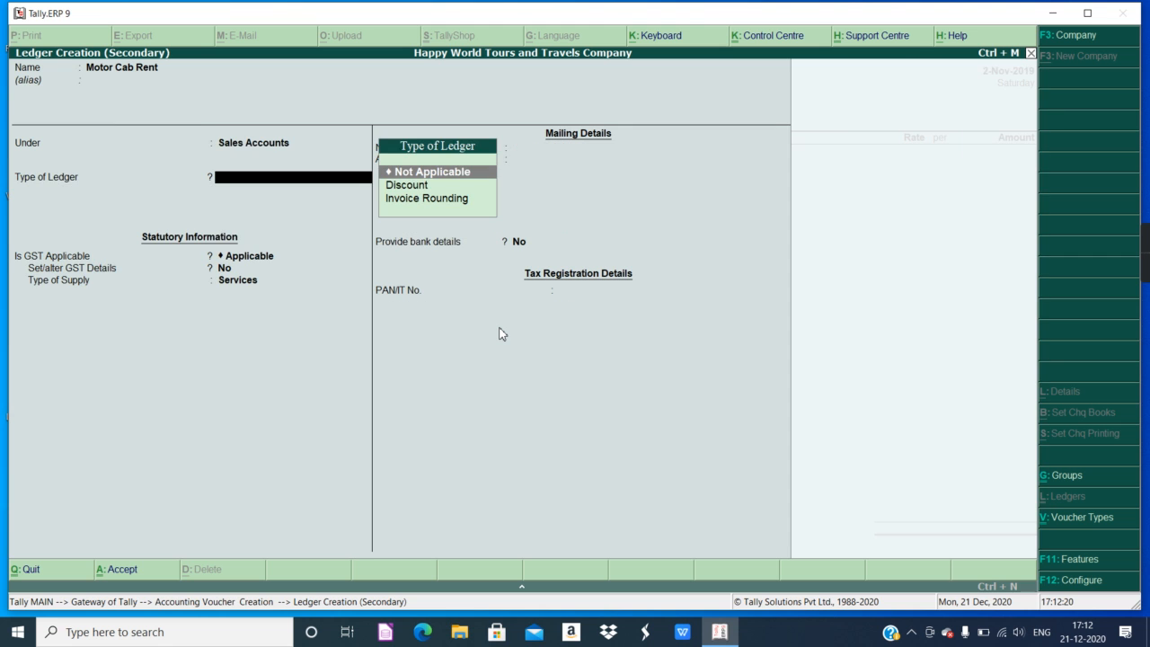
Set the Motor Cab Rent ledger's type to Not Applicable, keep GST Applicable, and choose Yes for setting GST details.
key("Return")
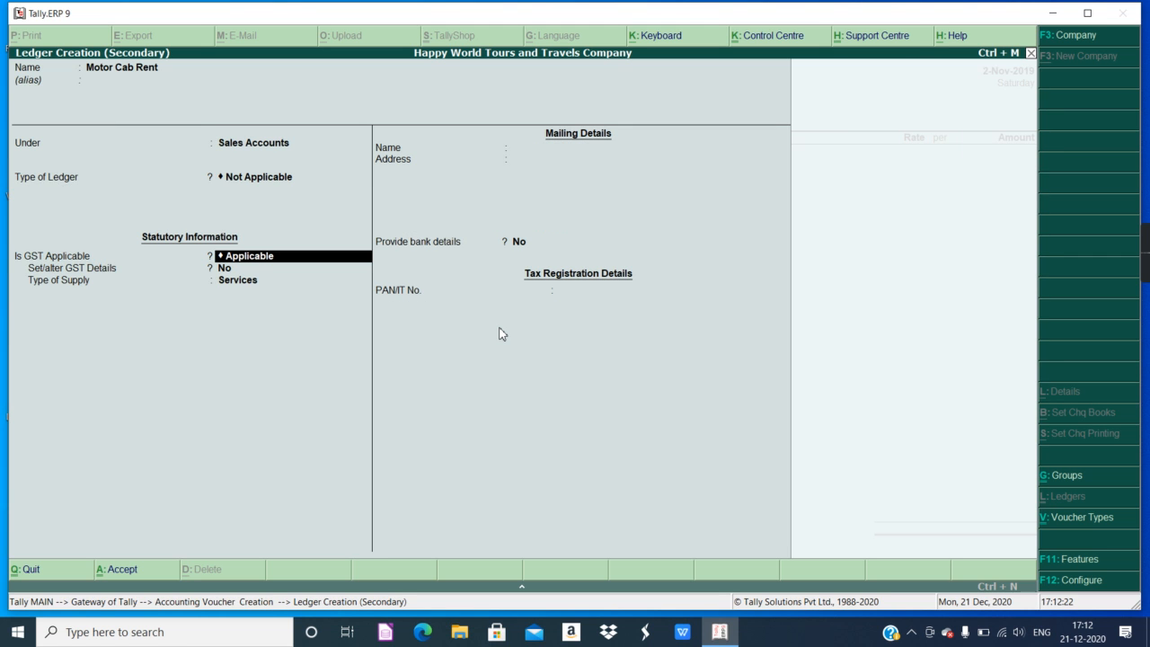
key("Return")
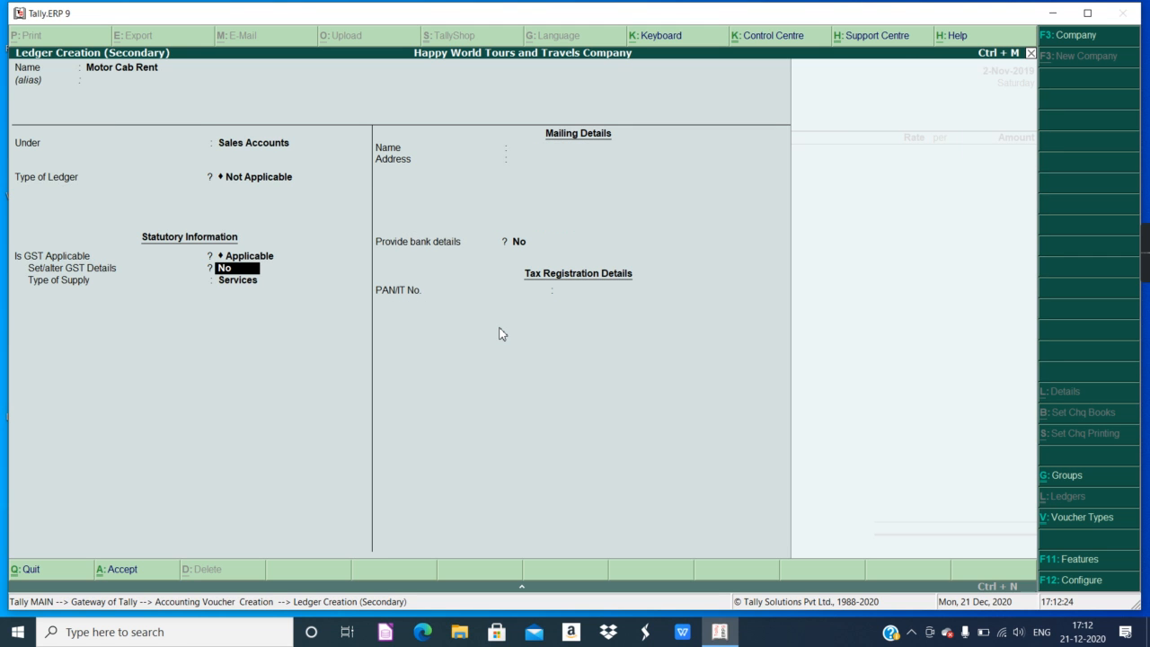
type("yes")
key("Return")
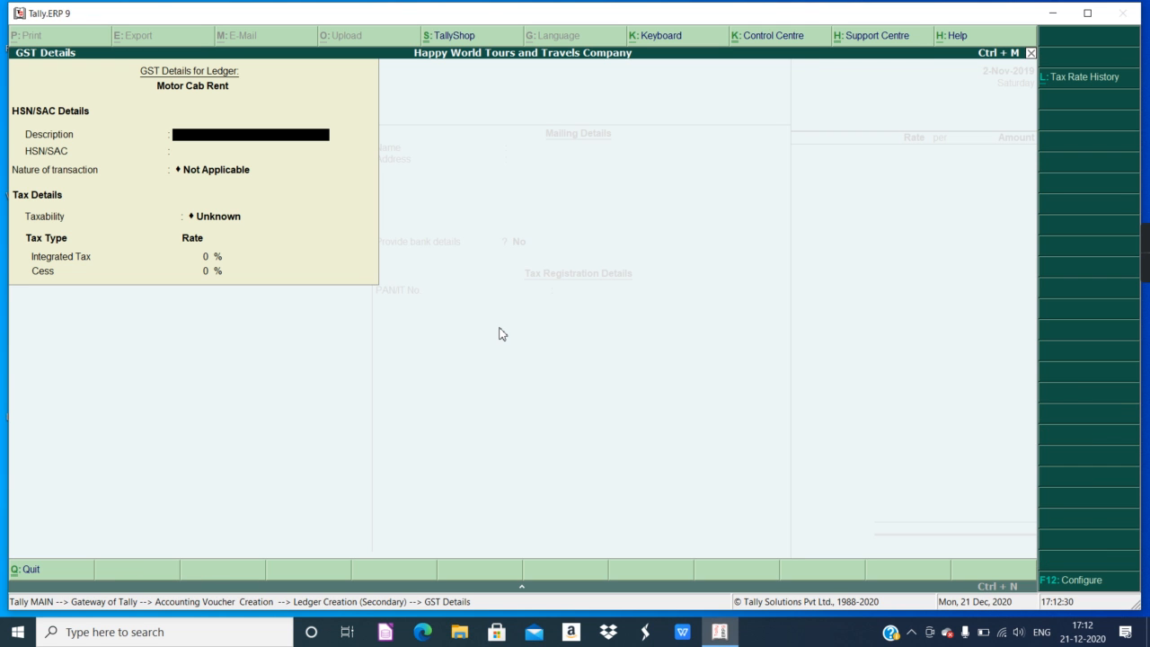
Set the ledger's GST details to Sales Taxable with 5% integrated tax and 0% cess, keeping the type of supply as Services.
key("Return")
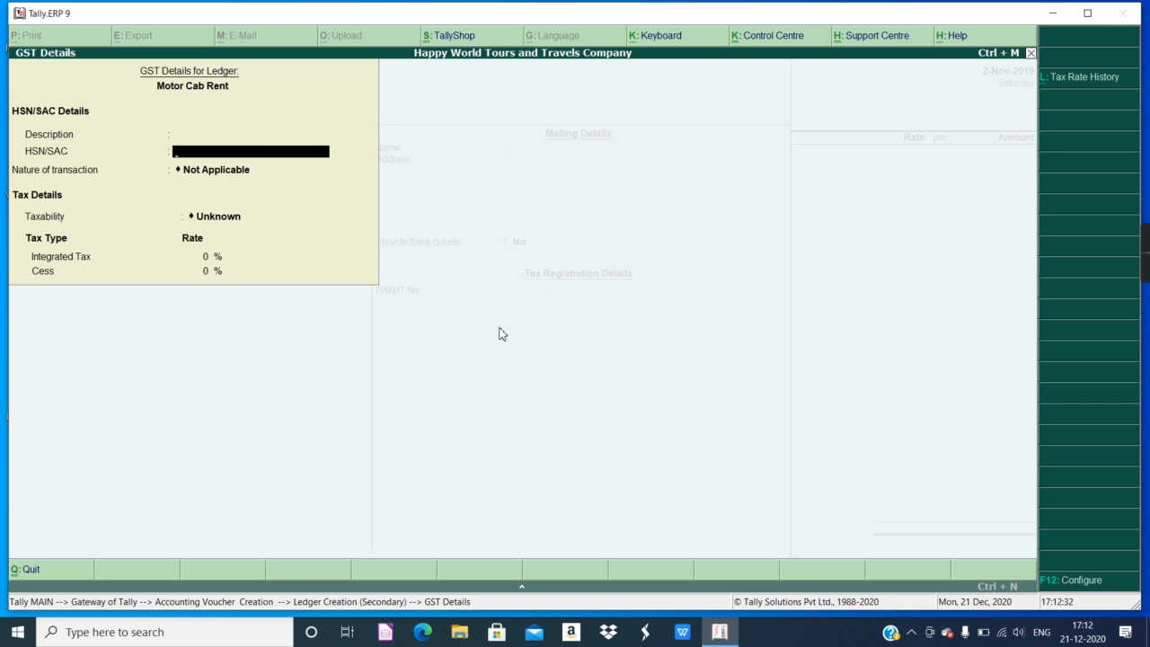
key("Return")
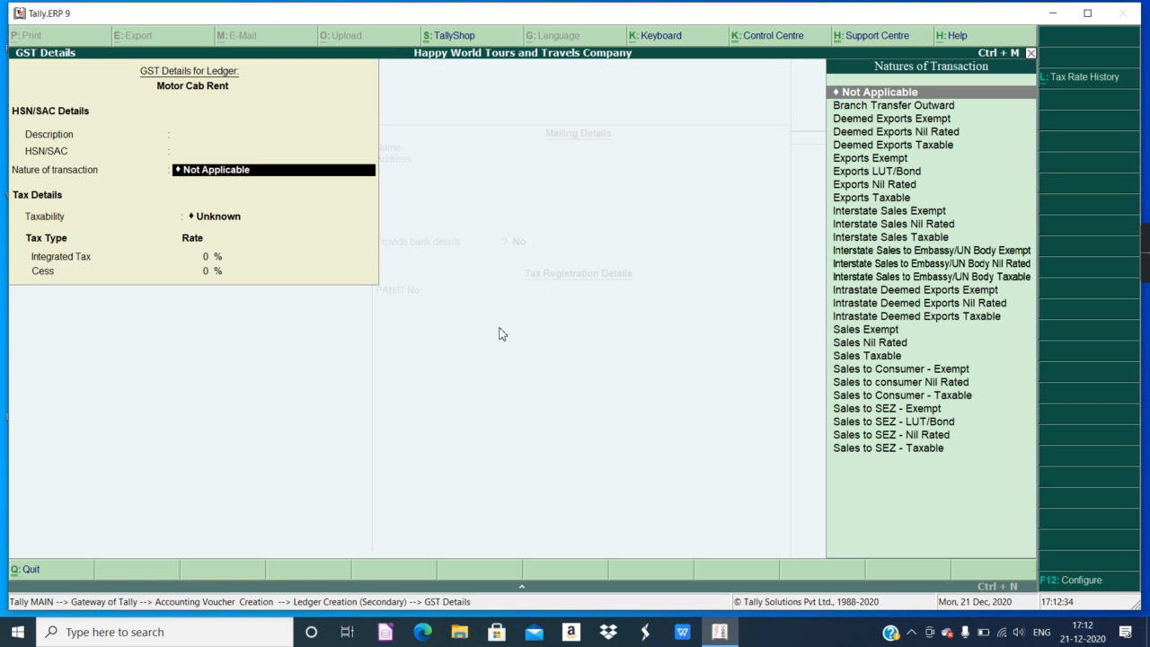
left_click(860, 360)
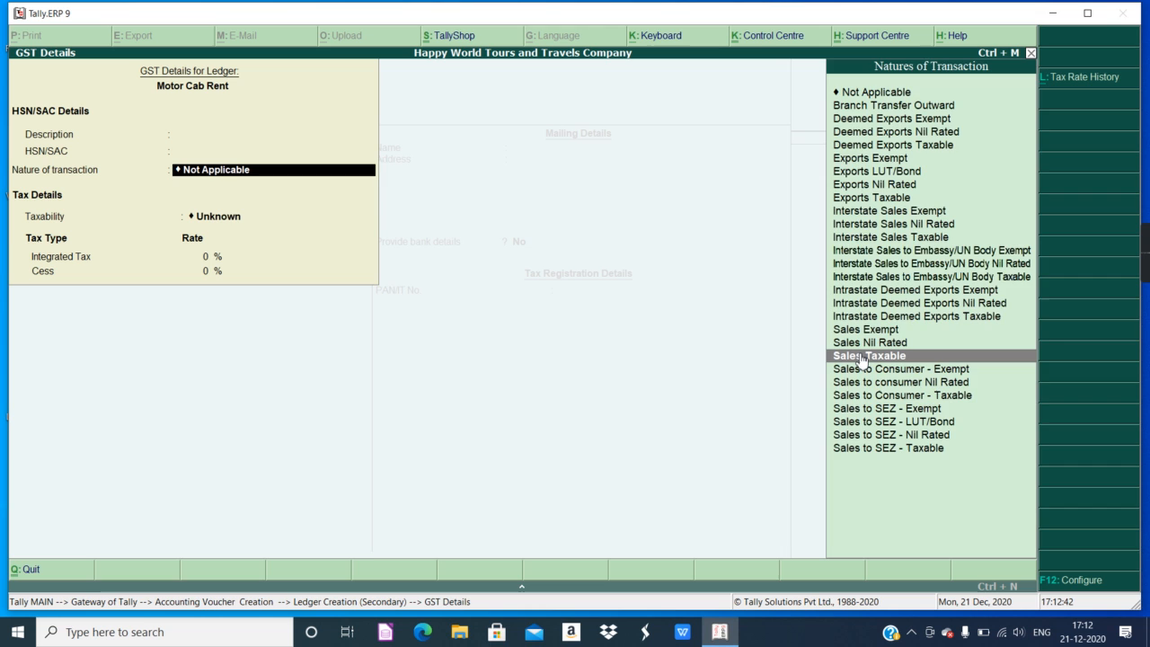
left_click(860, 360)
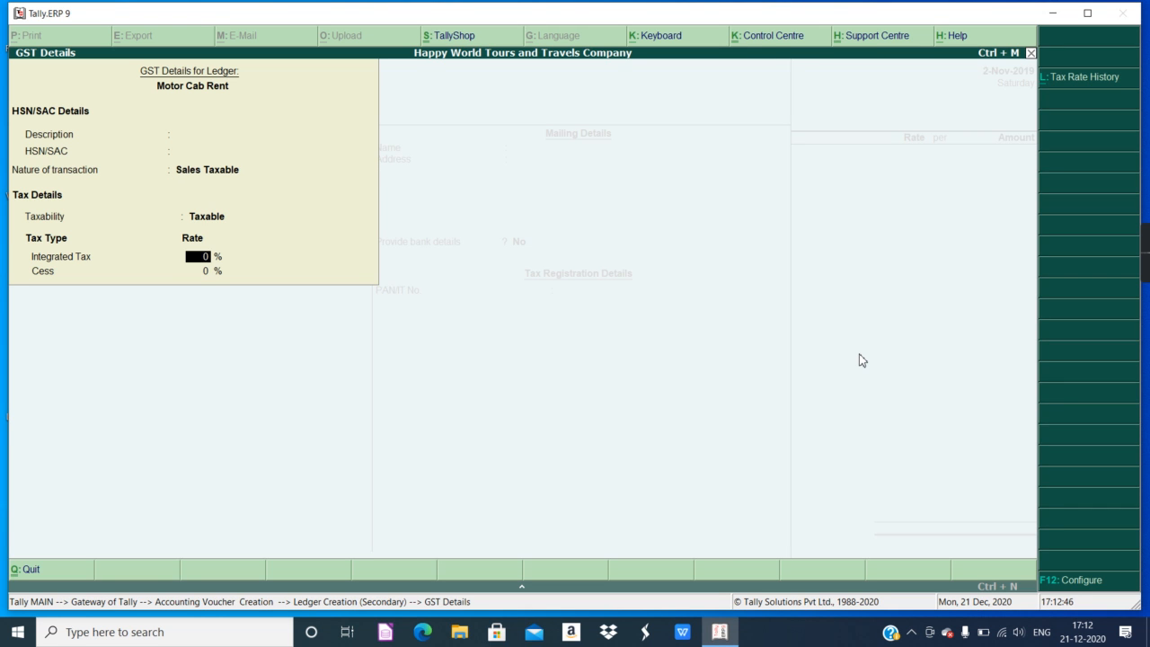
key("Return")
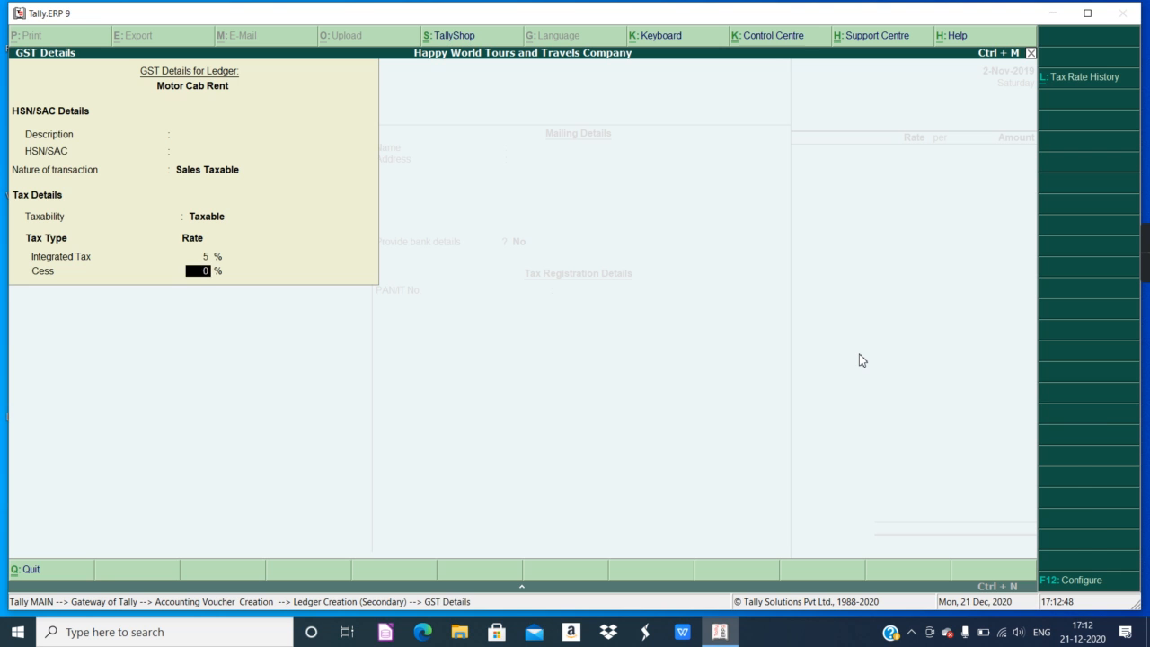
key("Return")
key("Return")
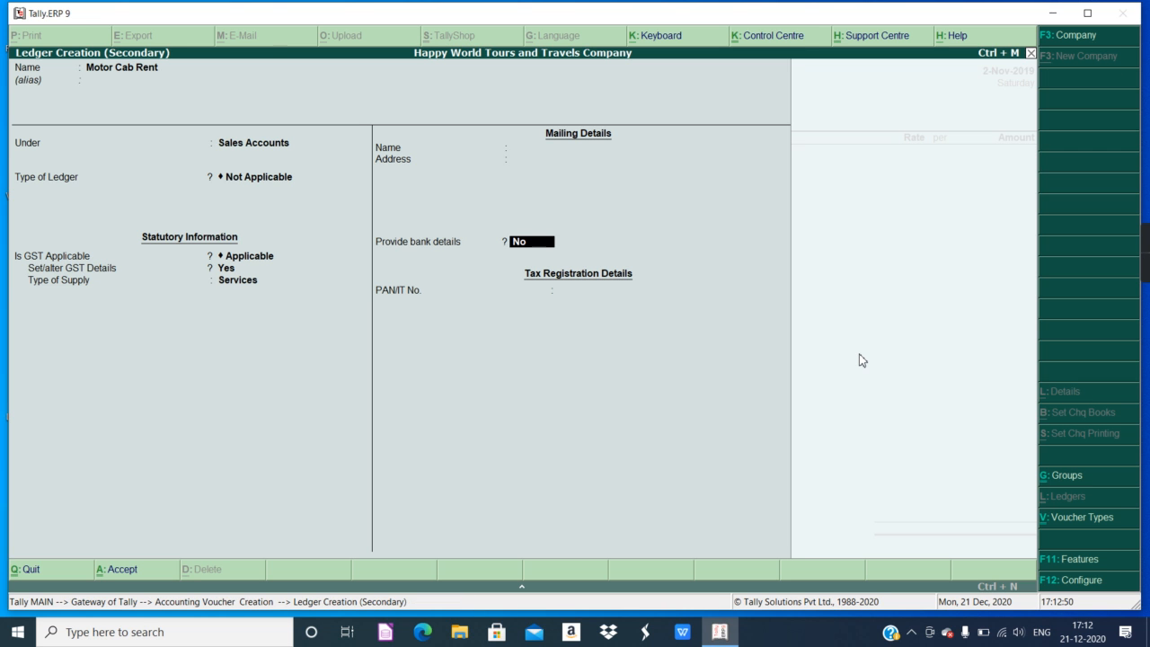
Save the Motor Cab Rent ledger without bank details or PAN, and enter 15,000 as its amount in the sales voucher.
key("Return")
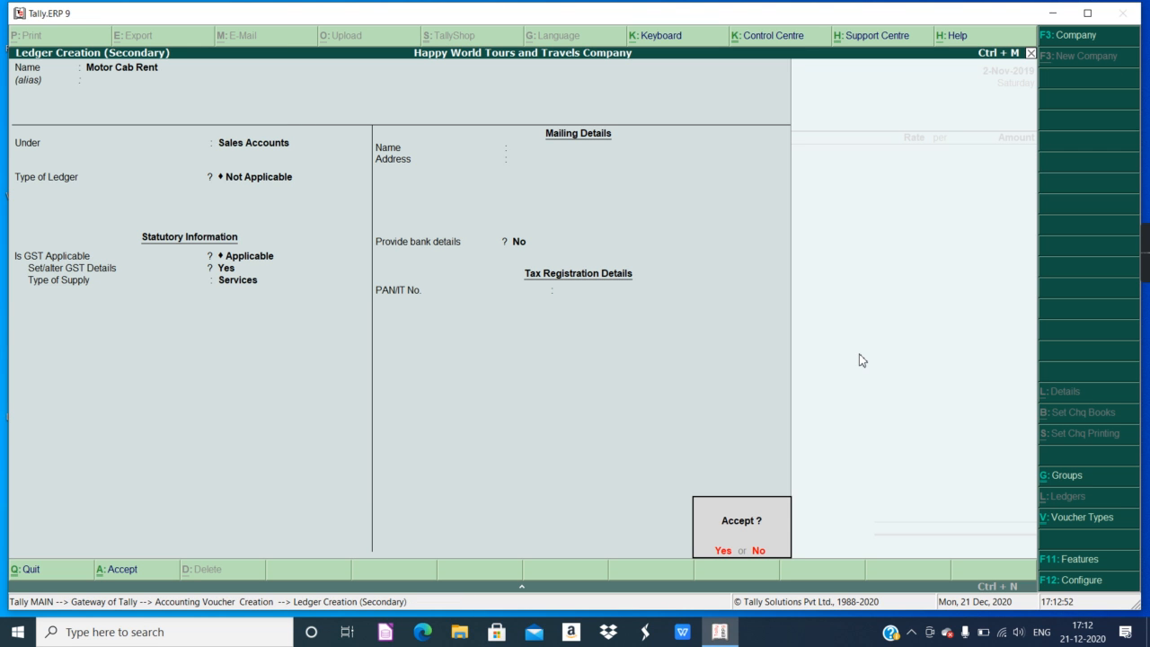
key("Return")
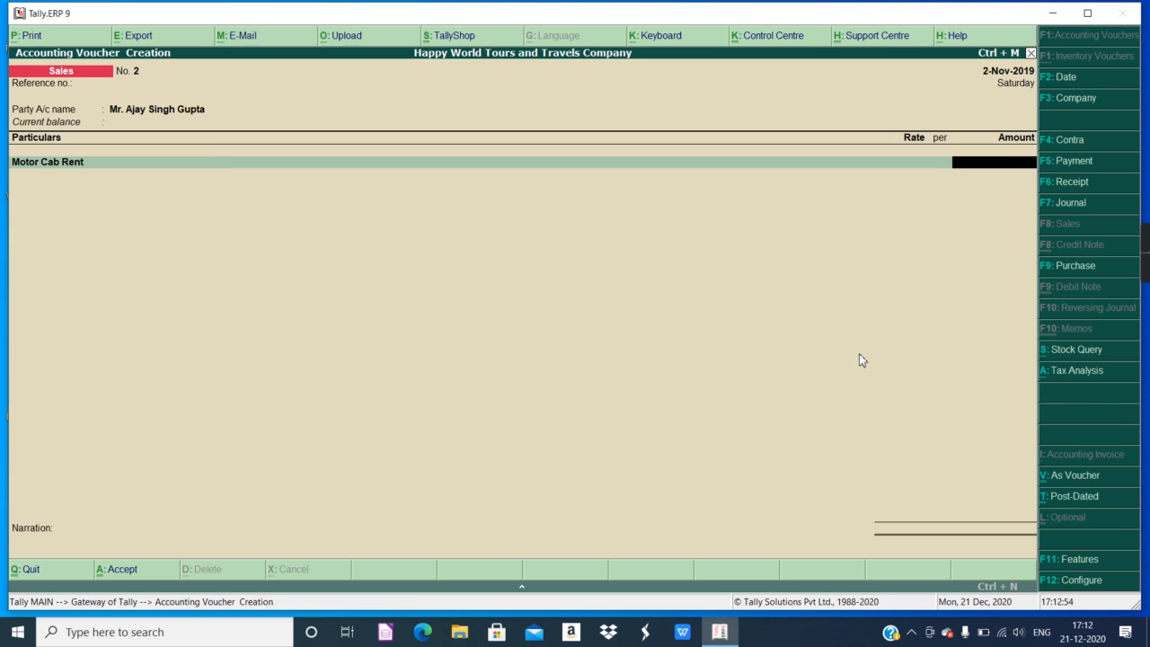
type("15000")
key("Return")
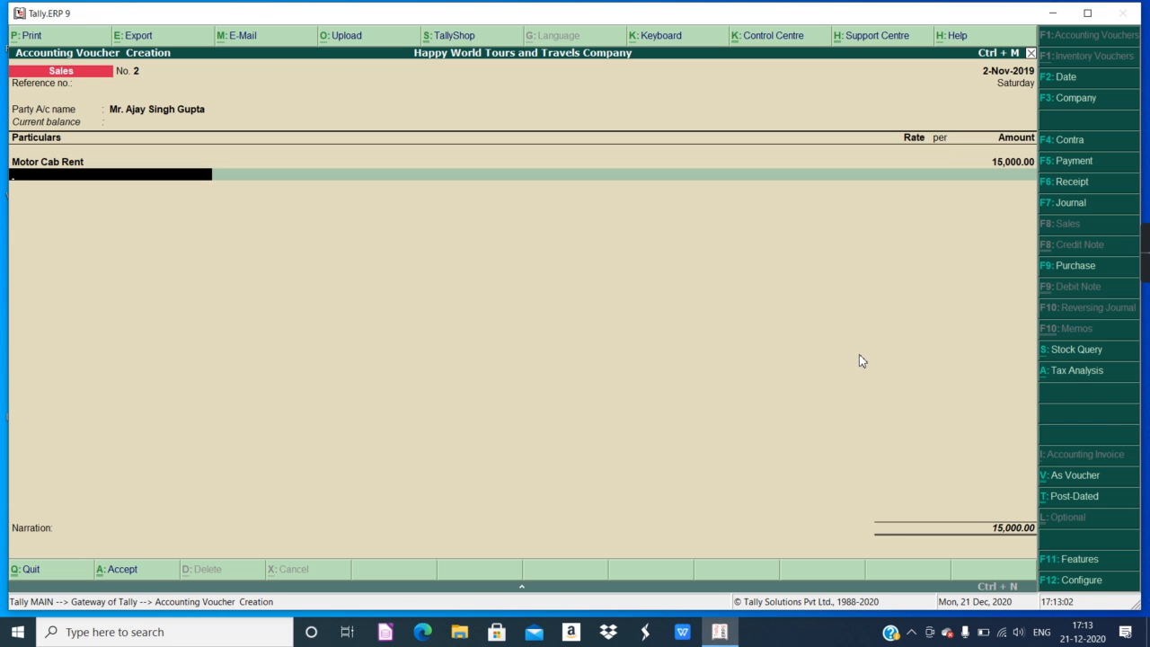
Add the CGST ledger to the sales voucher with its calculated amount, checking the voucher's tax analysis.
type("C")
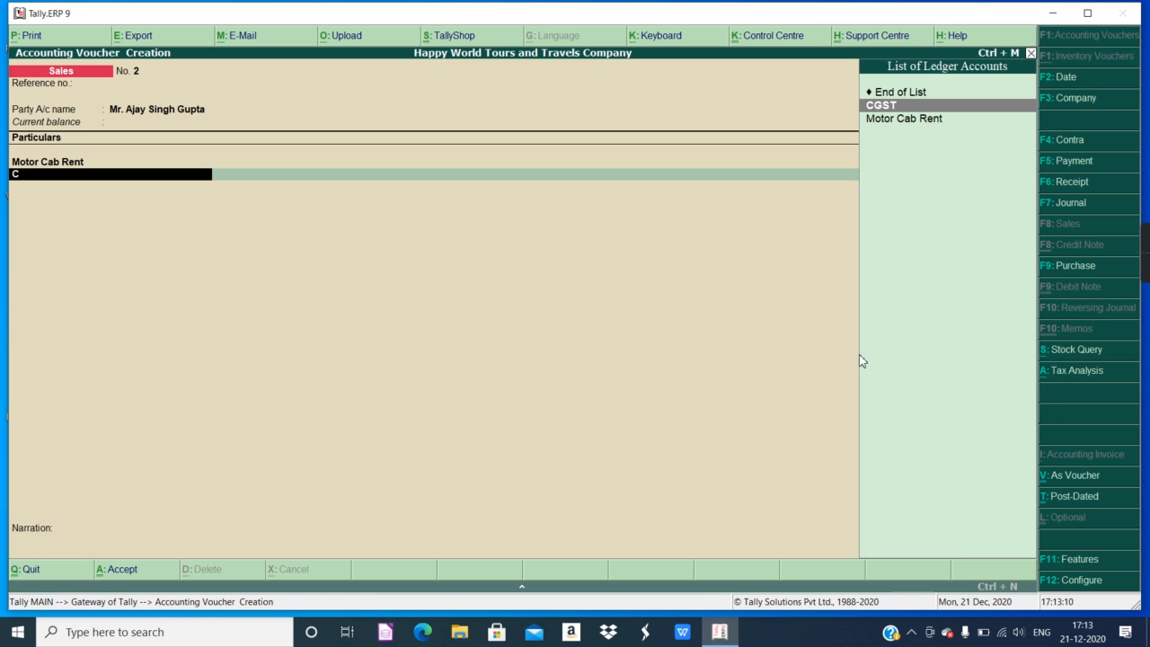
key("Return")
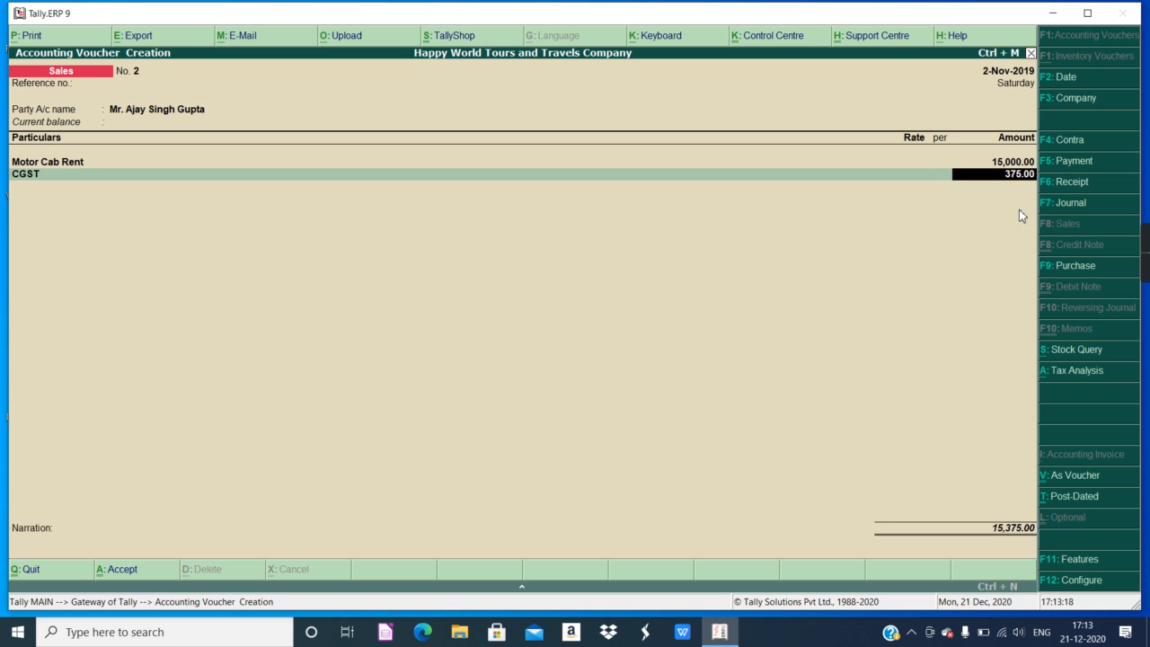
left_click(1074, 374)
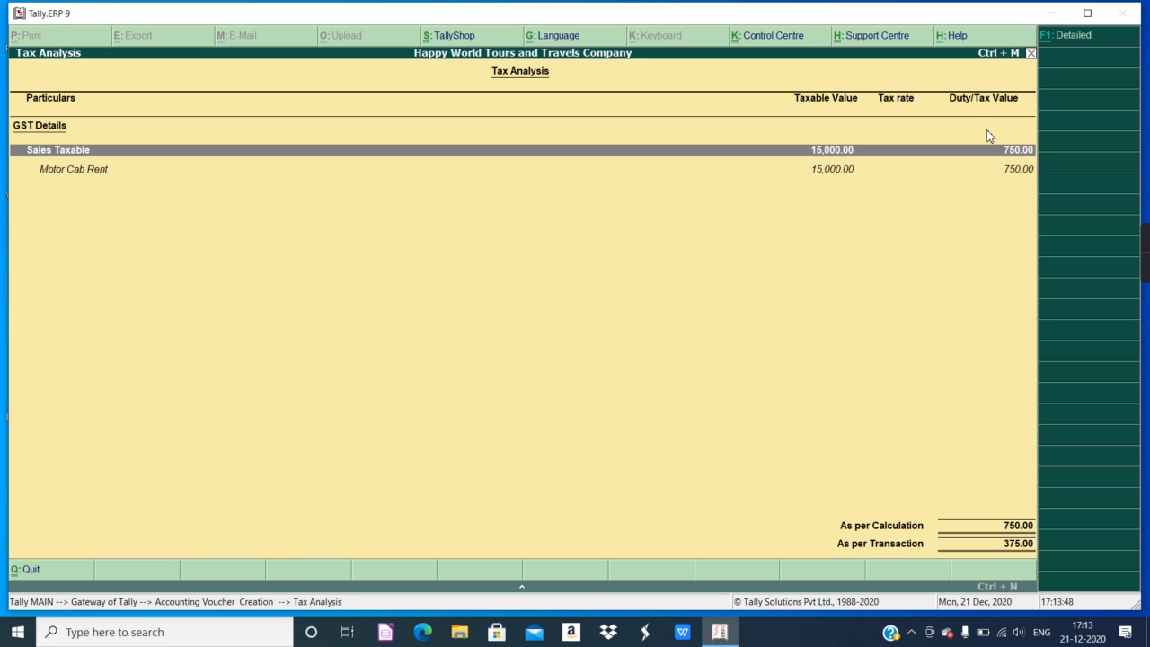
key("Escape")
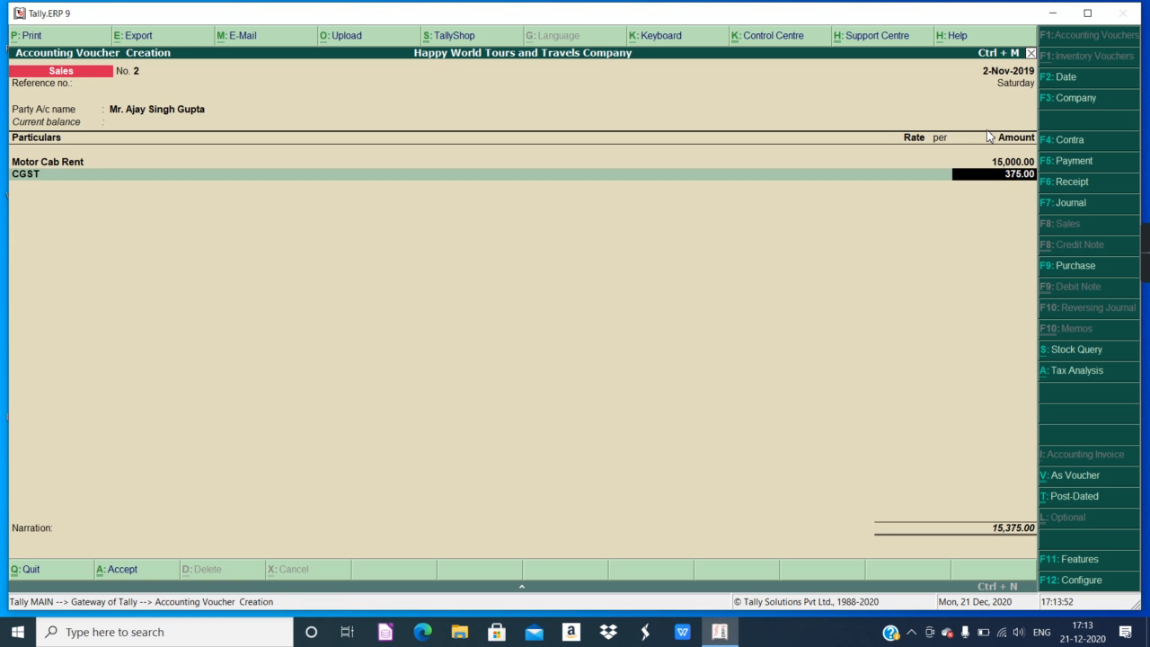
key("Return")
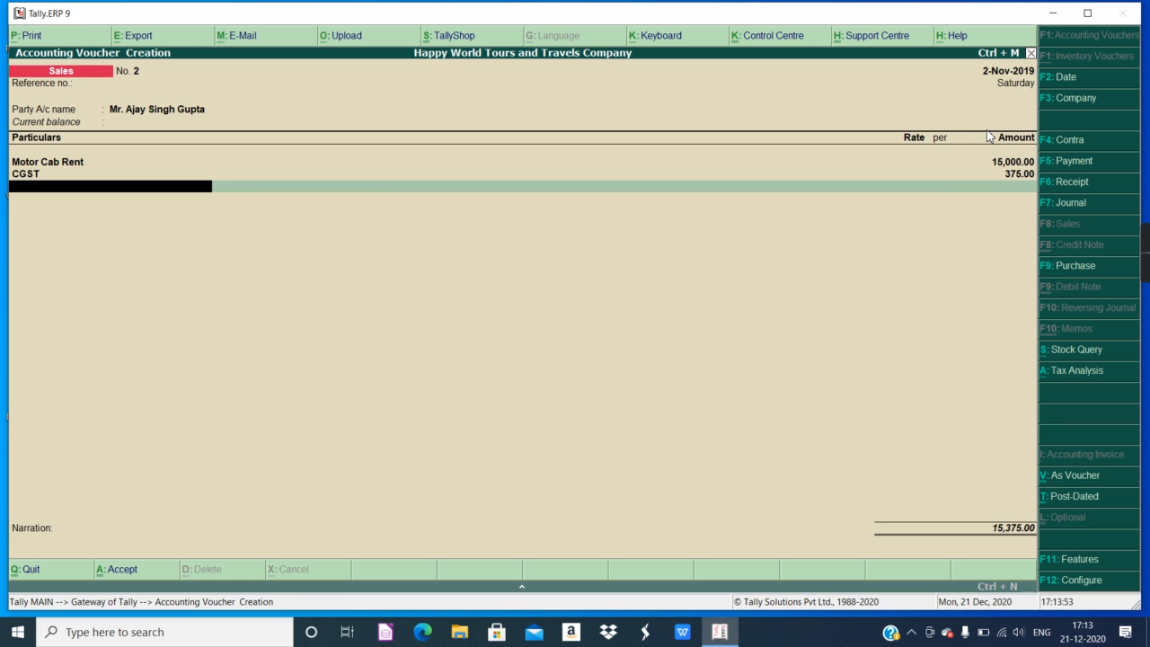
Add the SGST ledger to the sales voucher and review the tax analysis again.
type("S")
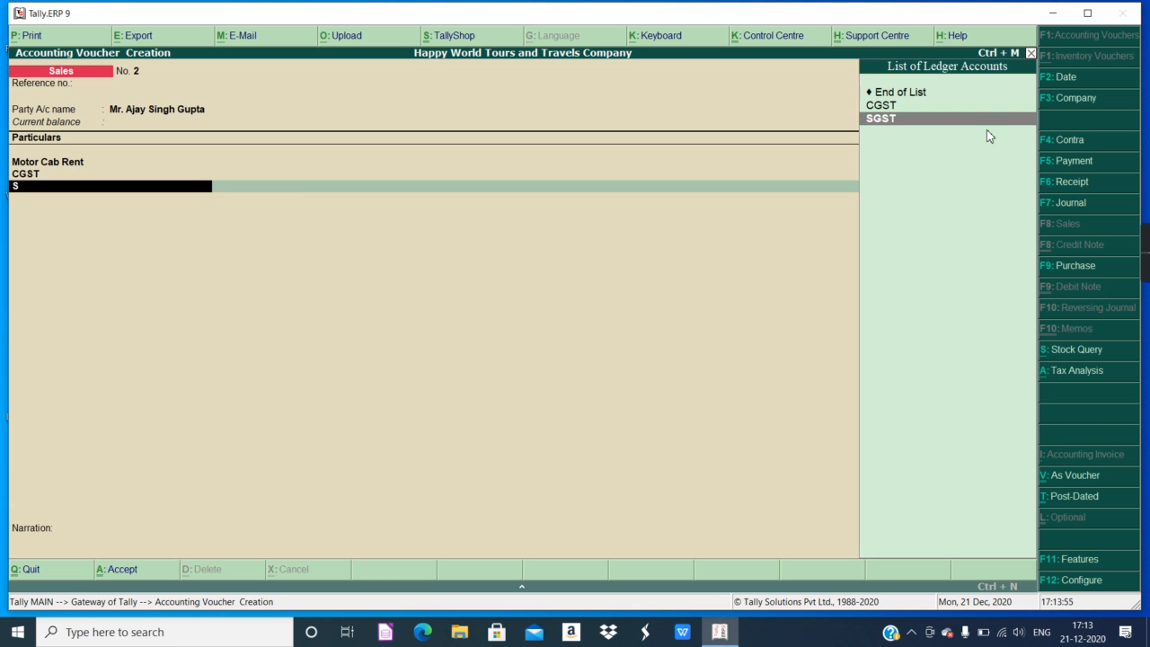
key("Return")
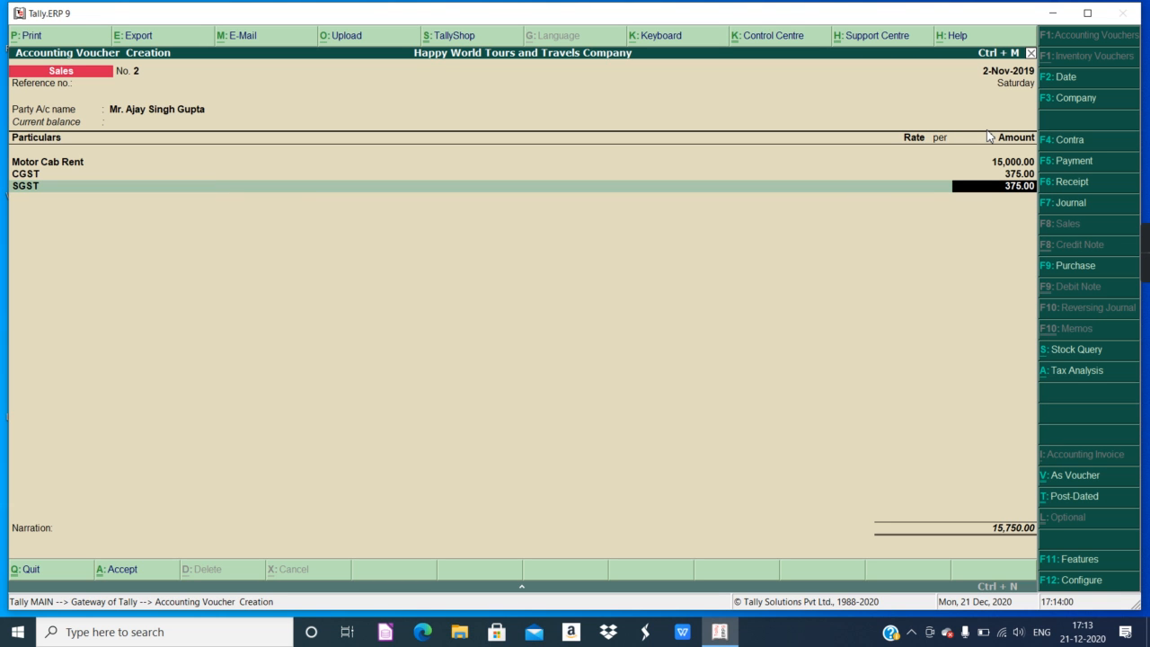
left_click(1059, 371)
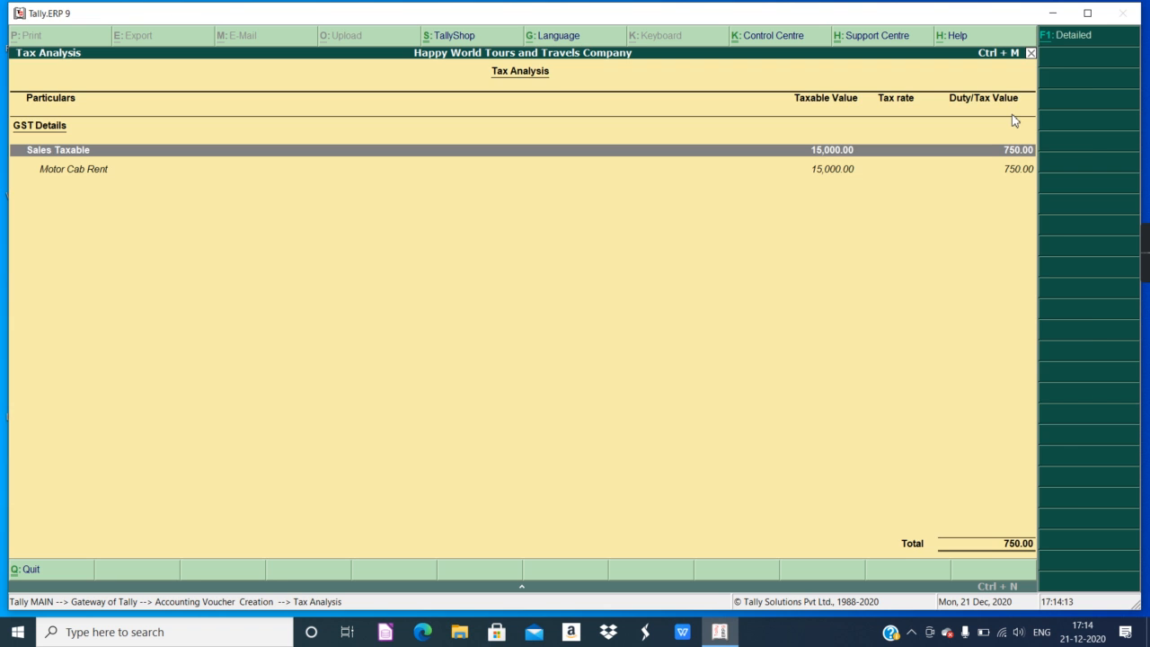
key("Escape")
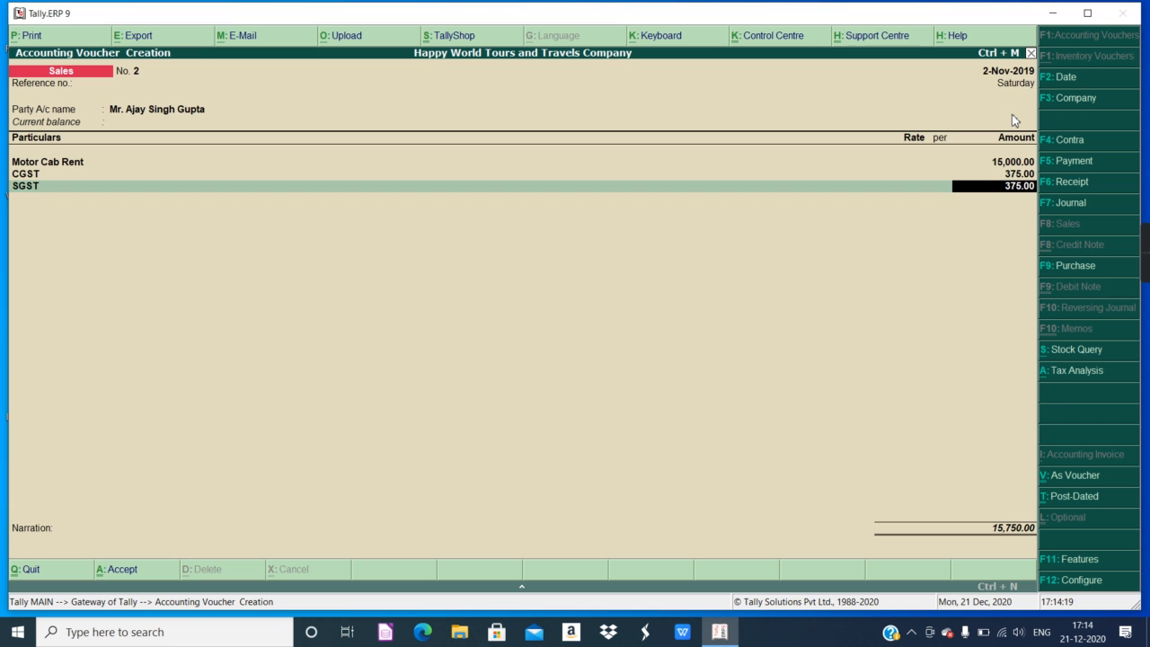
Finish the sales voucher's ledger entries and save it without a narration.
key("Return")
key("Return")
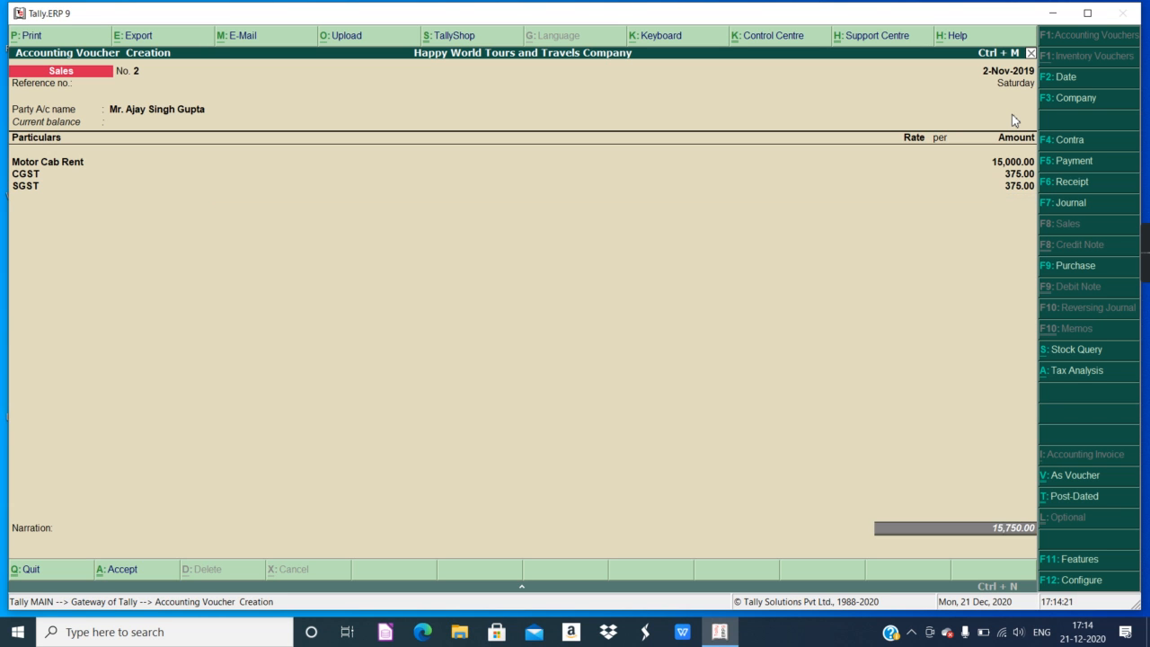
key("Return")
key("Return")
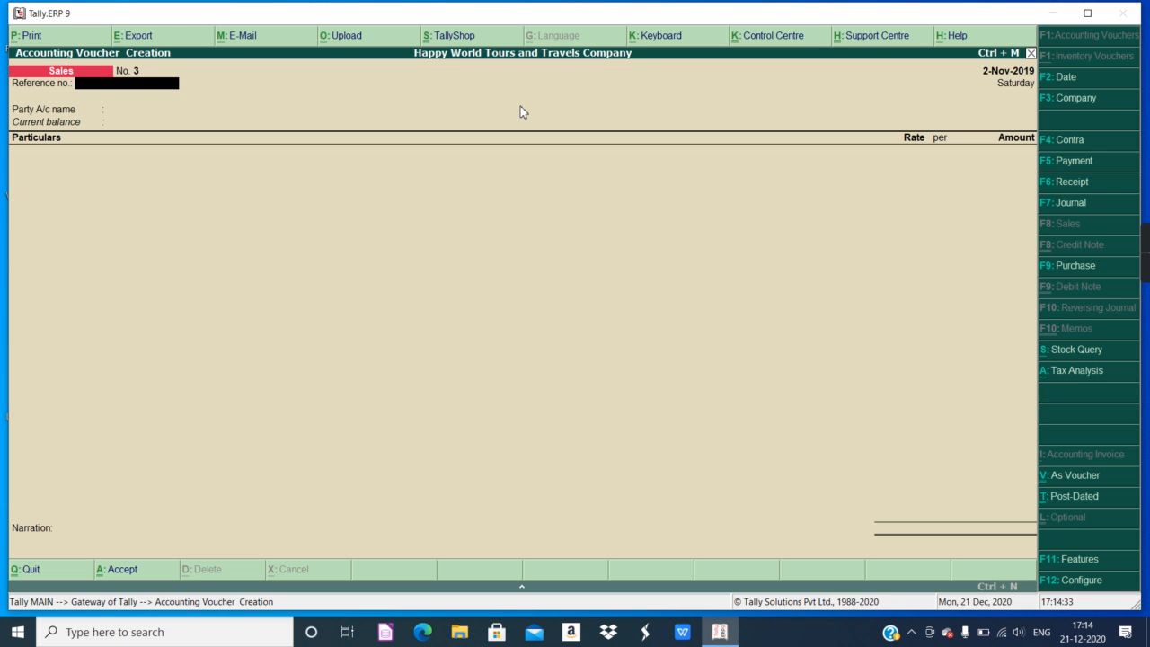
Start a receipt voucher and credit the motor cab customer's ledger with 15,750.
left_click(1048, 184)
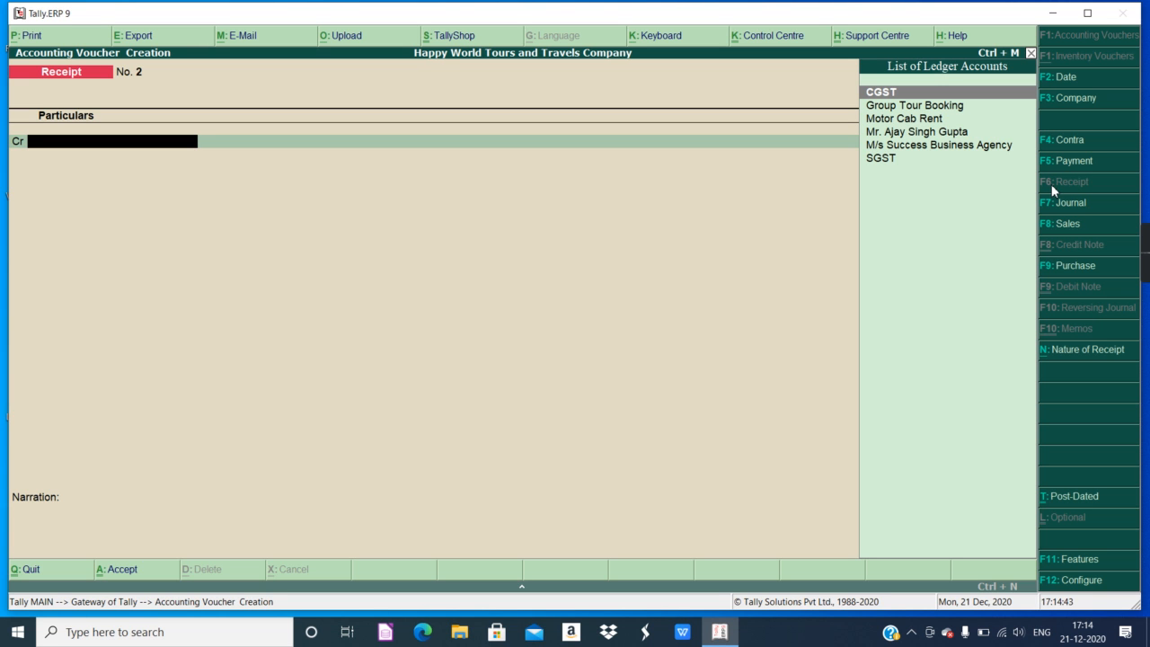
left_click(951, 133)
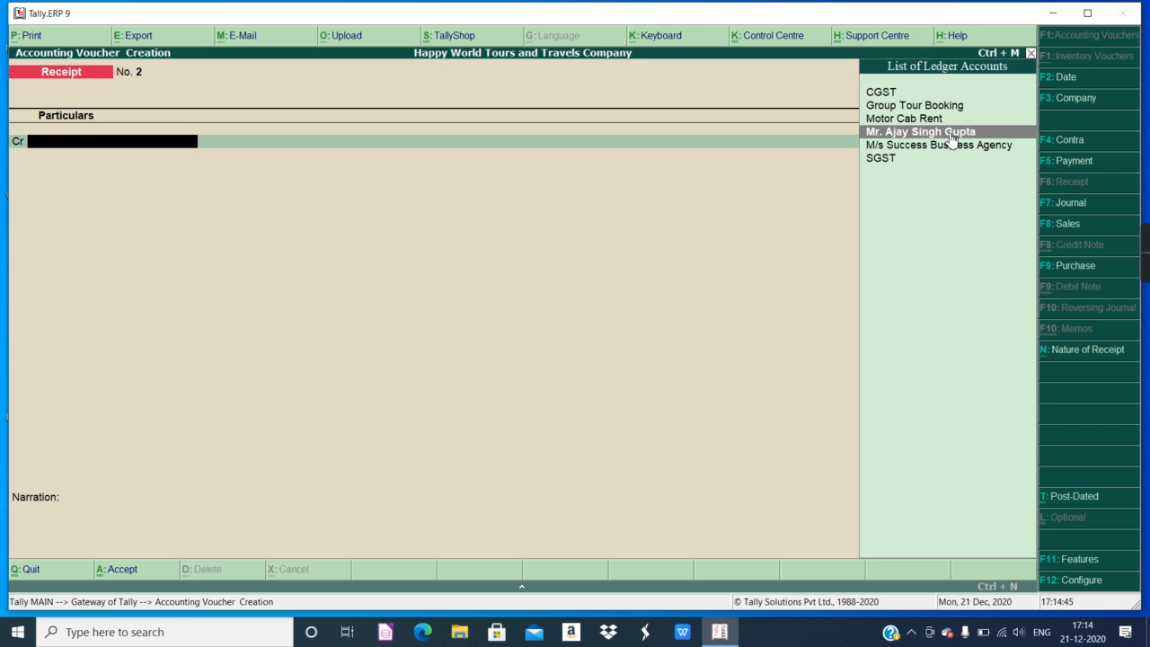
left_click(951, 135)
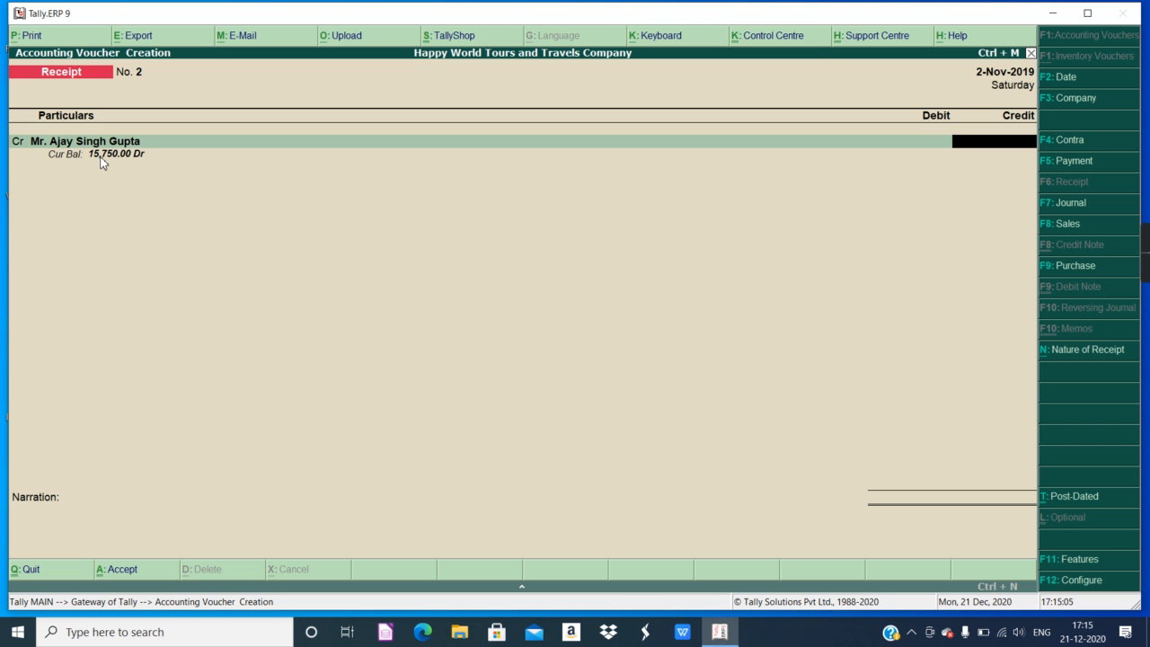
type("15750")
key("Return")
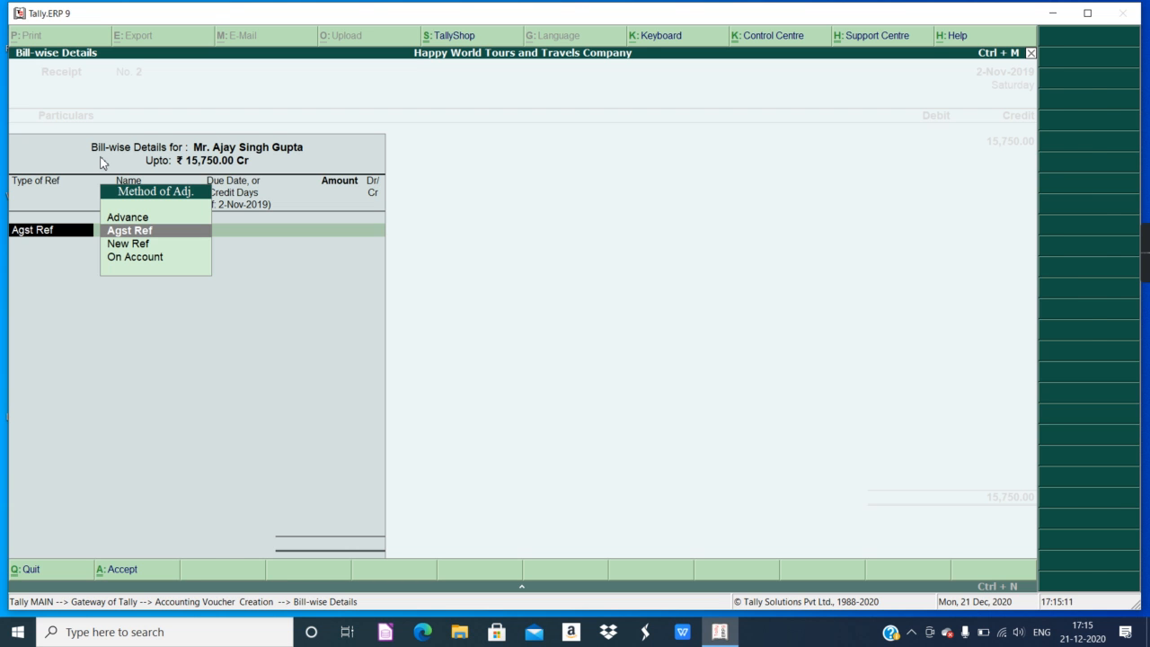
Allocate the full 15,750 receipt as Agst Ref to the customer's bill 2.
key("Return")
key("Return")
key("Return")
key("Return")
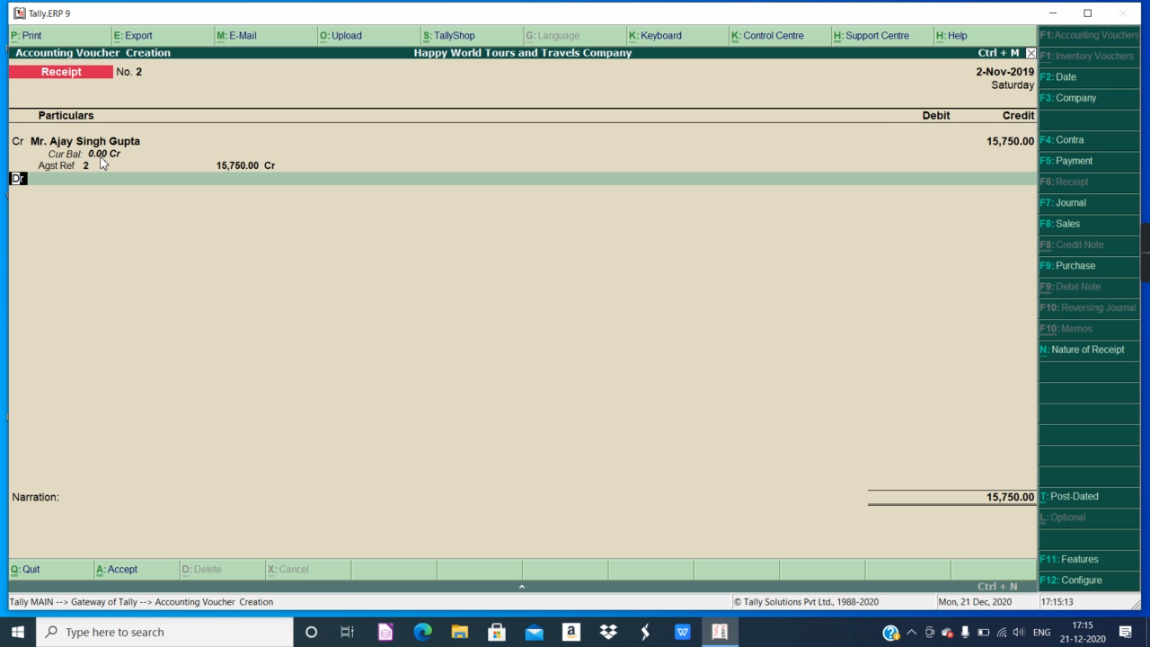
Debit Cash with 15,750 and save the receipt voucher without a narration.
key("Return")
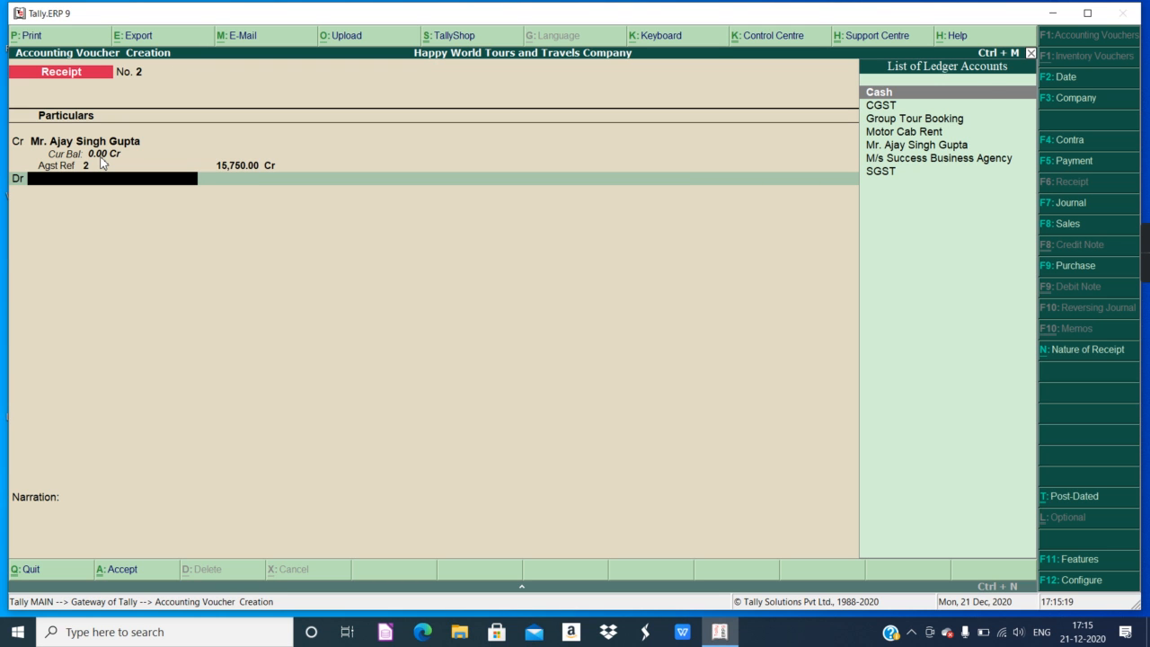
key("Return")
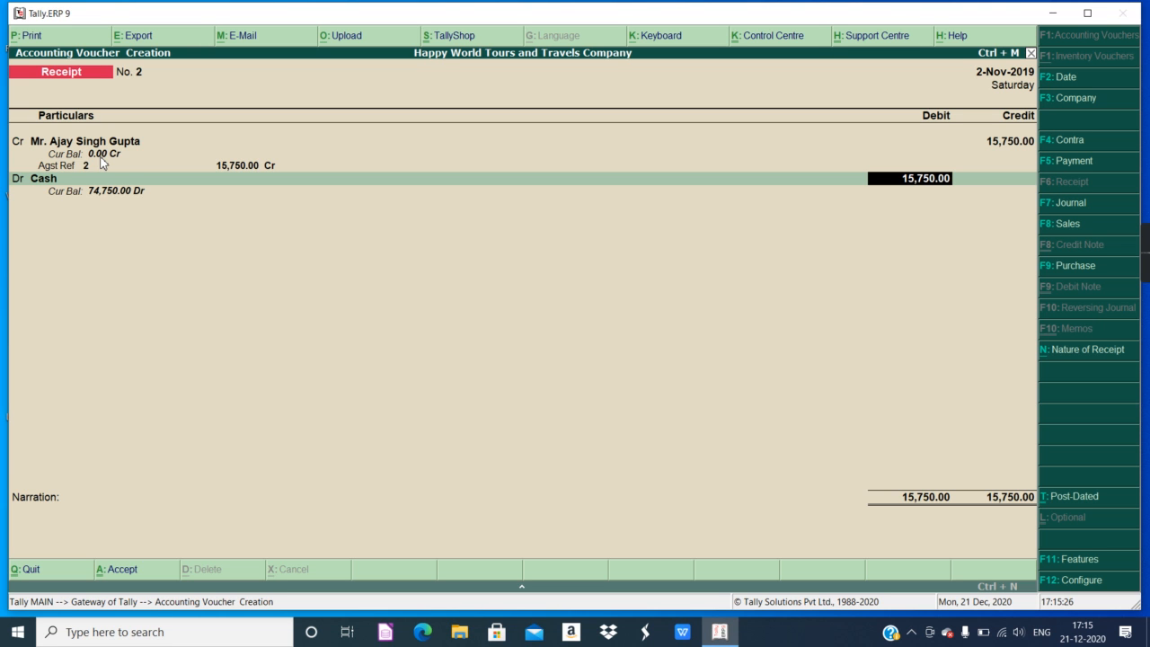
key("Return")
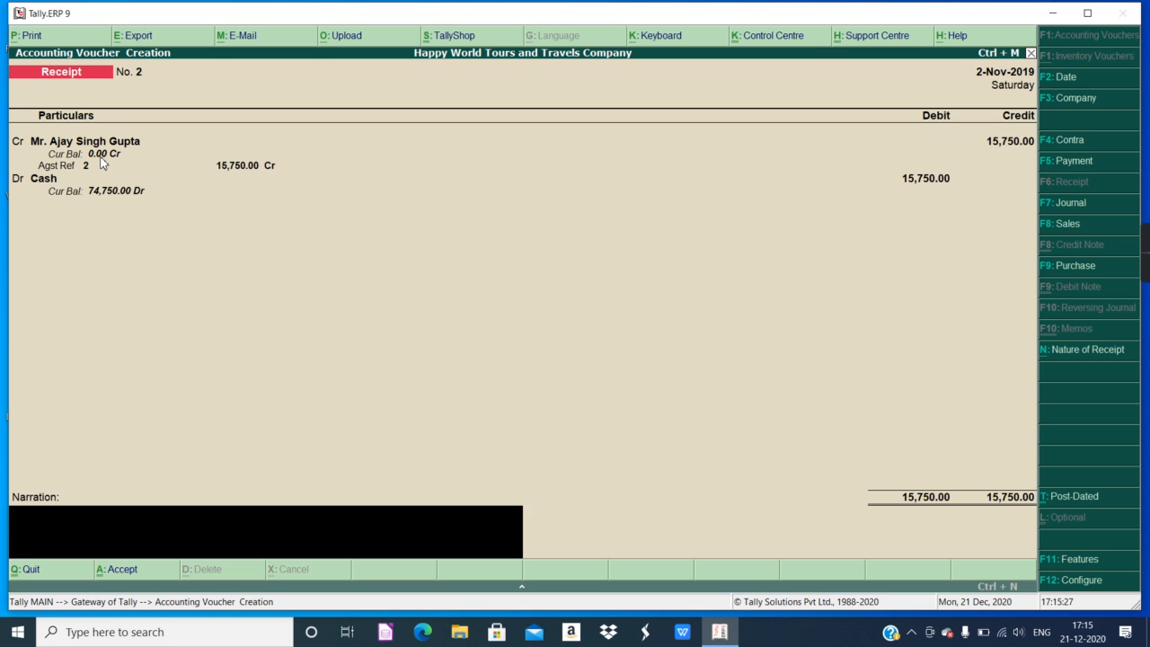
key("Return")
key("Return")
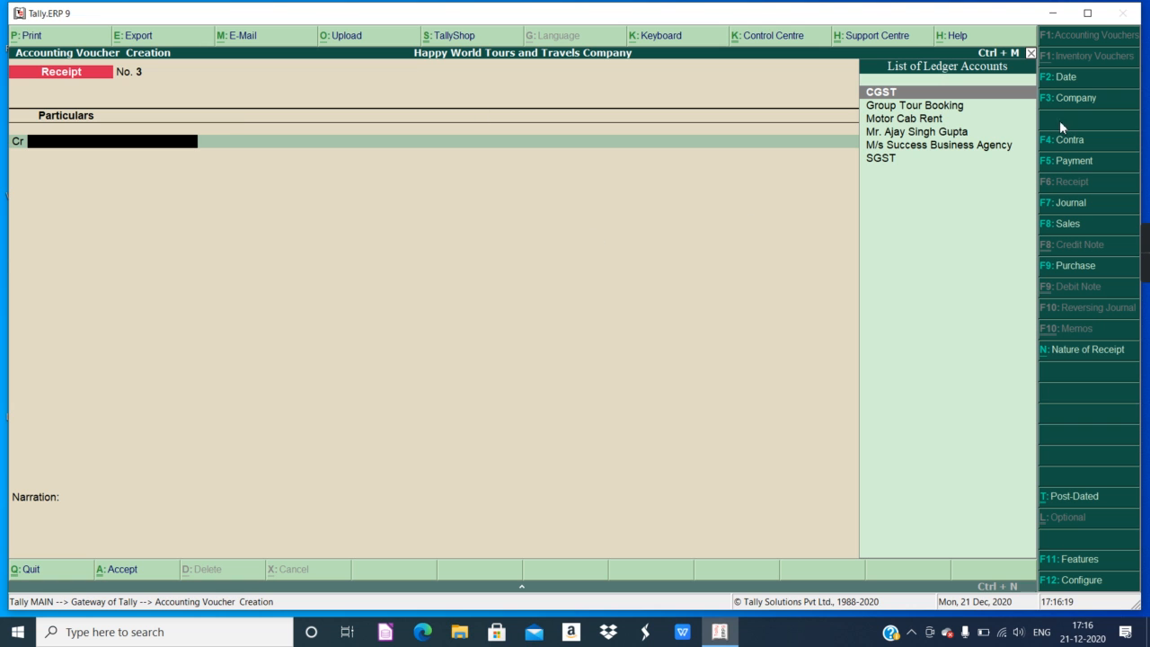
Start a purchase voucher, leaving the supplier invoice number and date blank.
left_click(1089, 265)
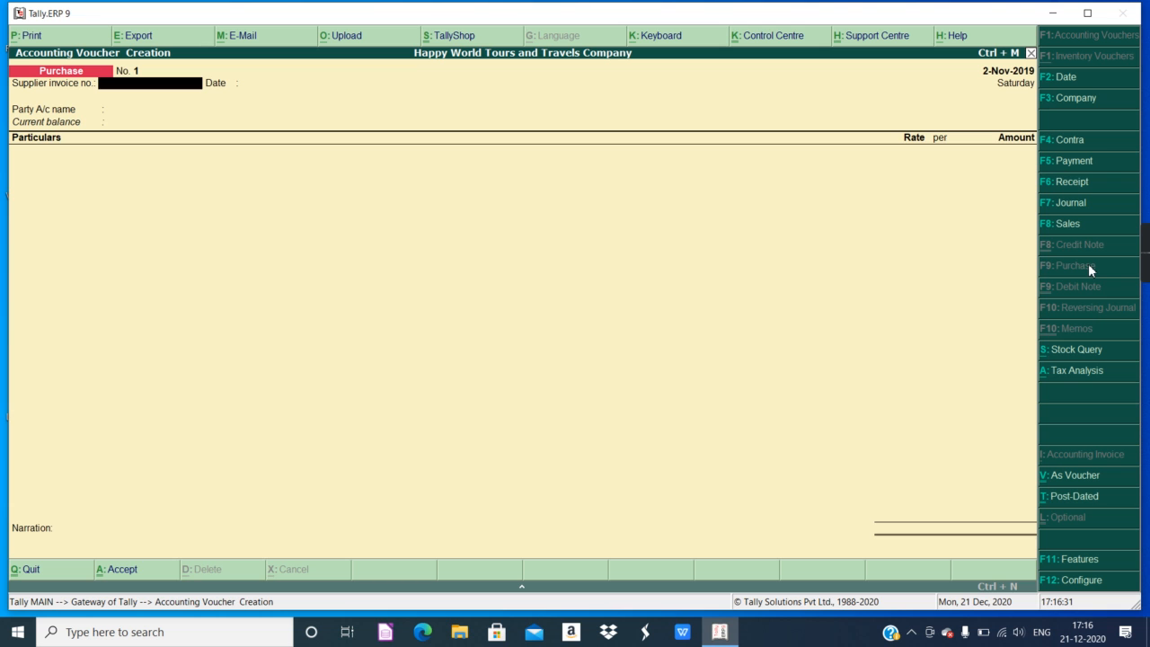
key("Return")
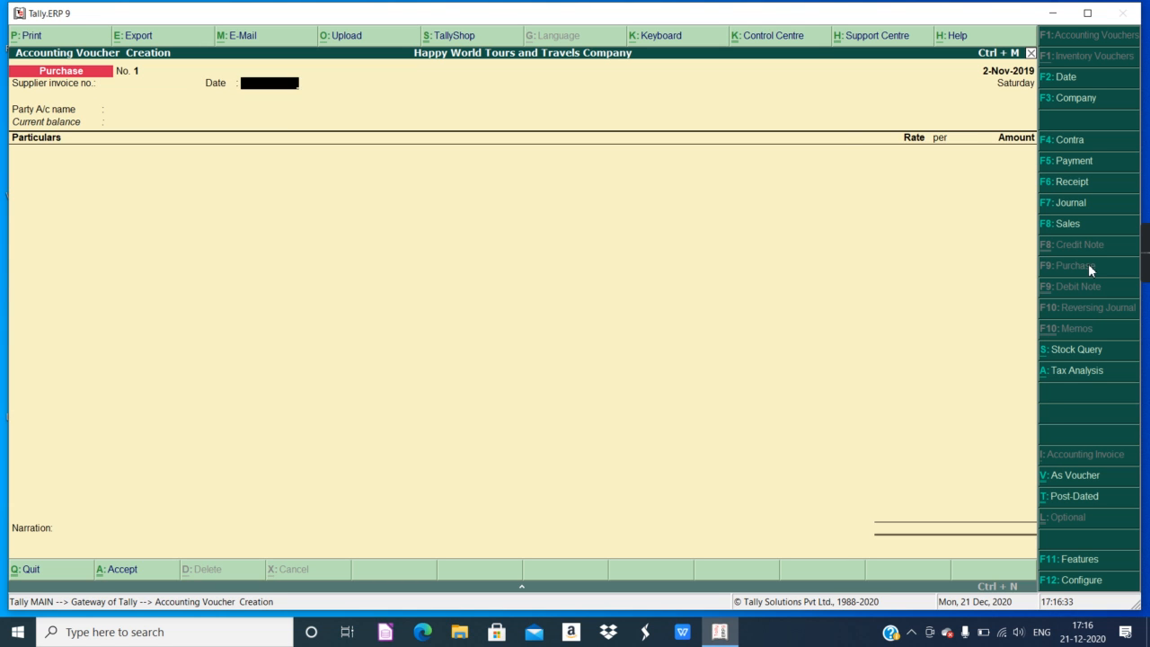
key("Return")
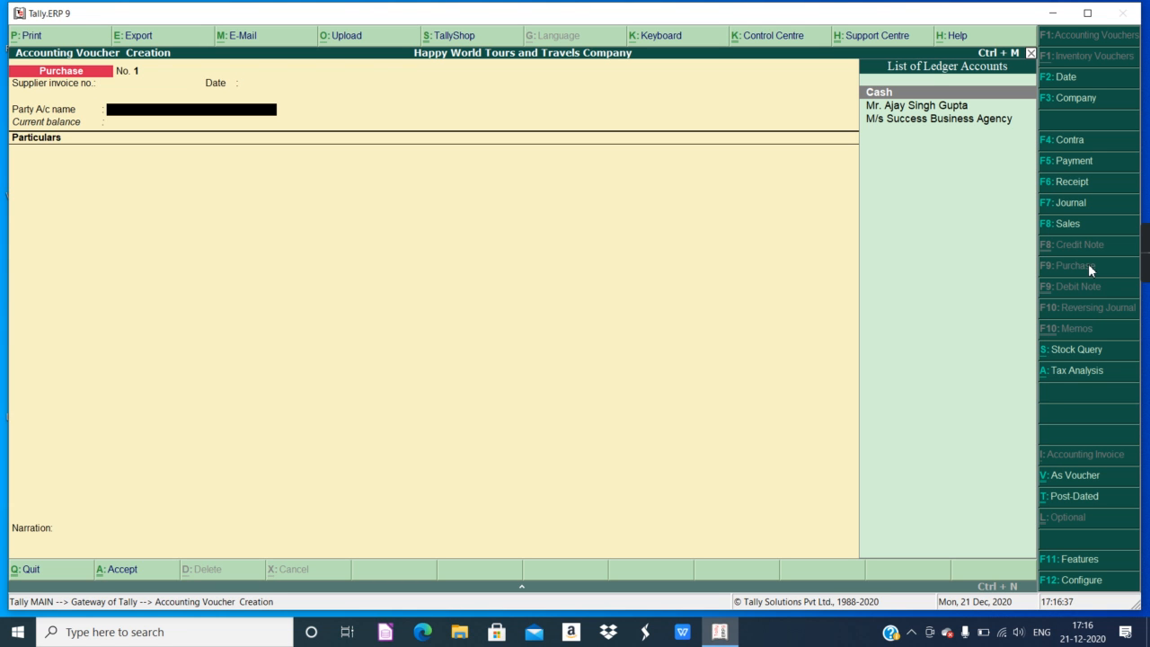
Create a party ledger named M/s Soft Corner India Limited under Sundry Creditors from the purchase voucher.
key("alt+c")
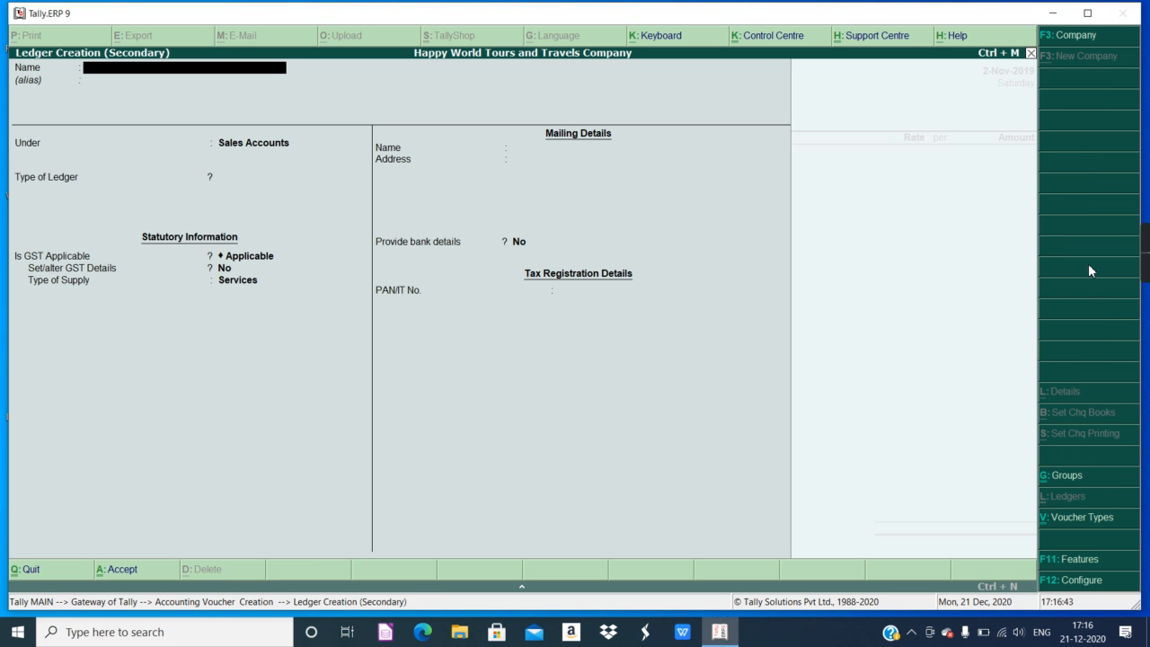
type("M/s Soft Corner India Limited")
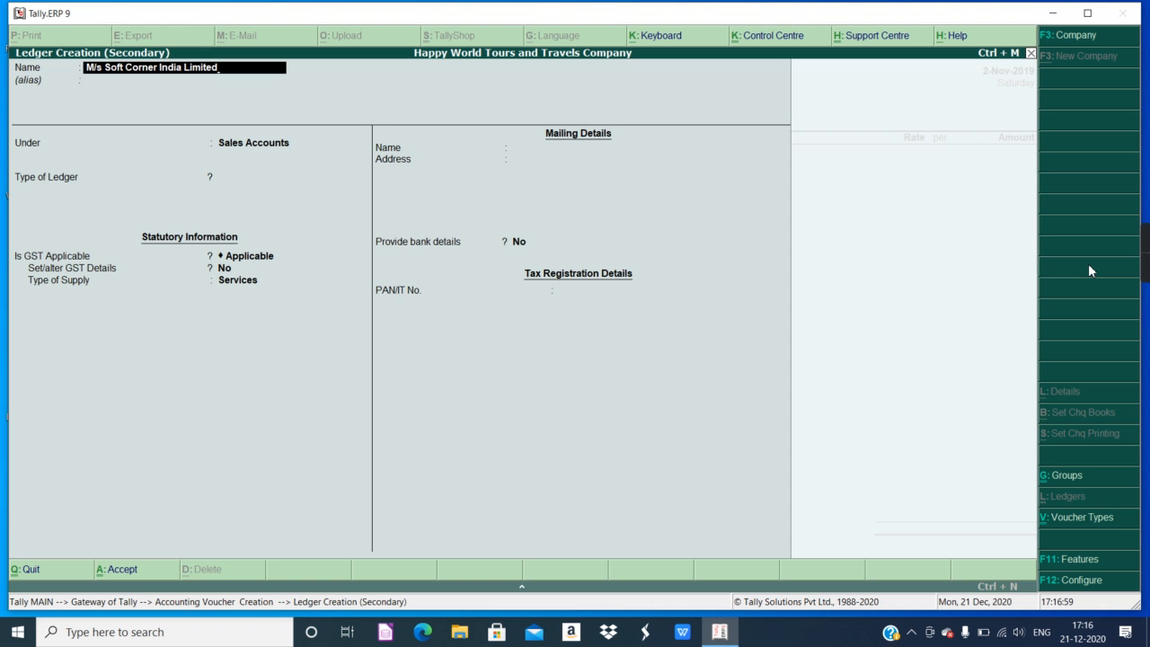
key("Return")
key("Return")
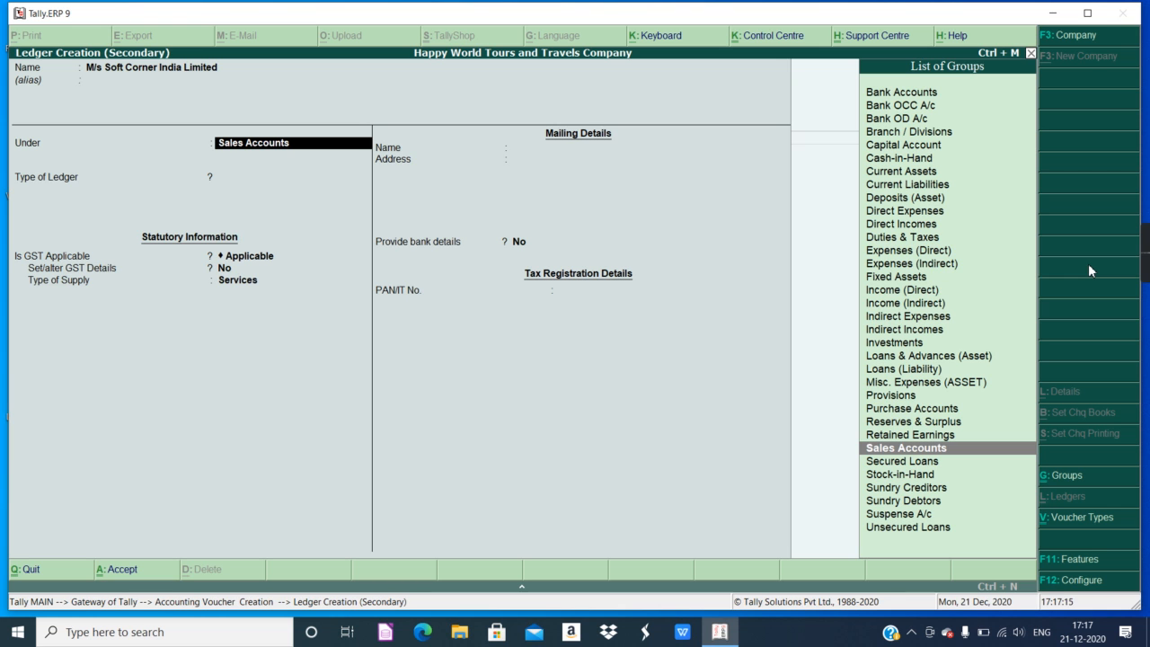
type("Su")
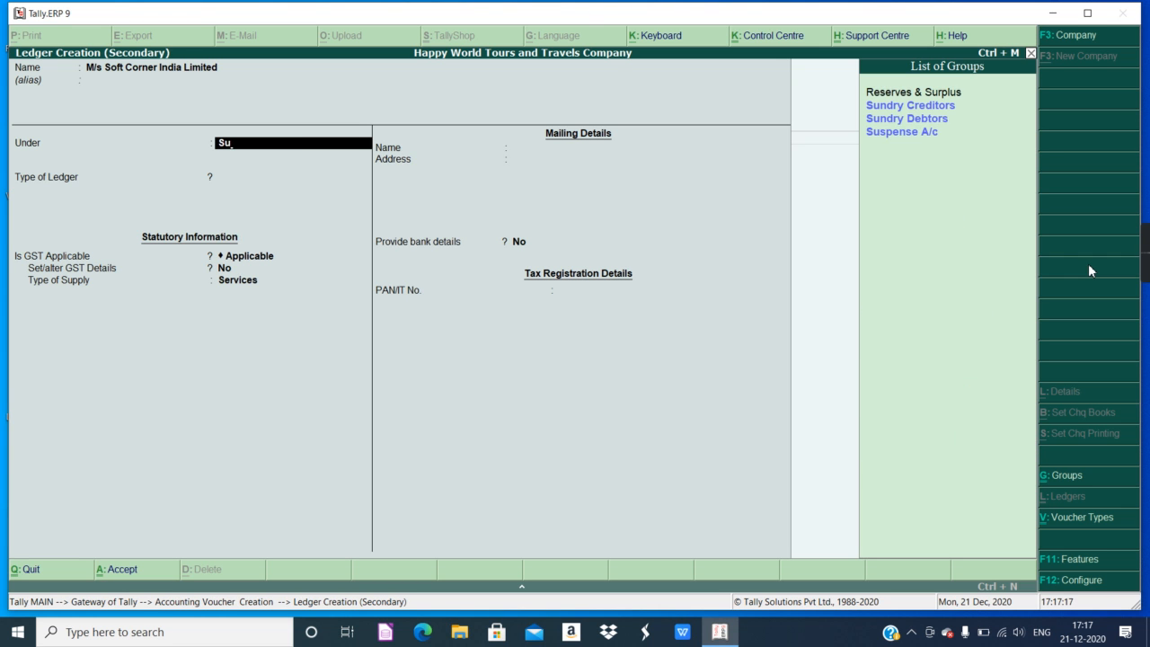
type("nd")
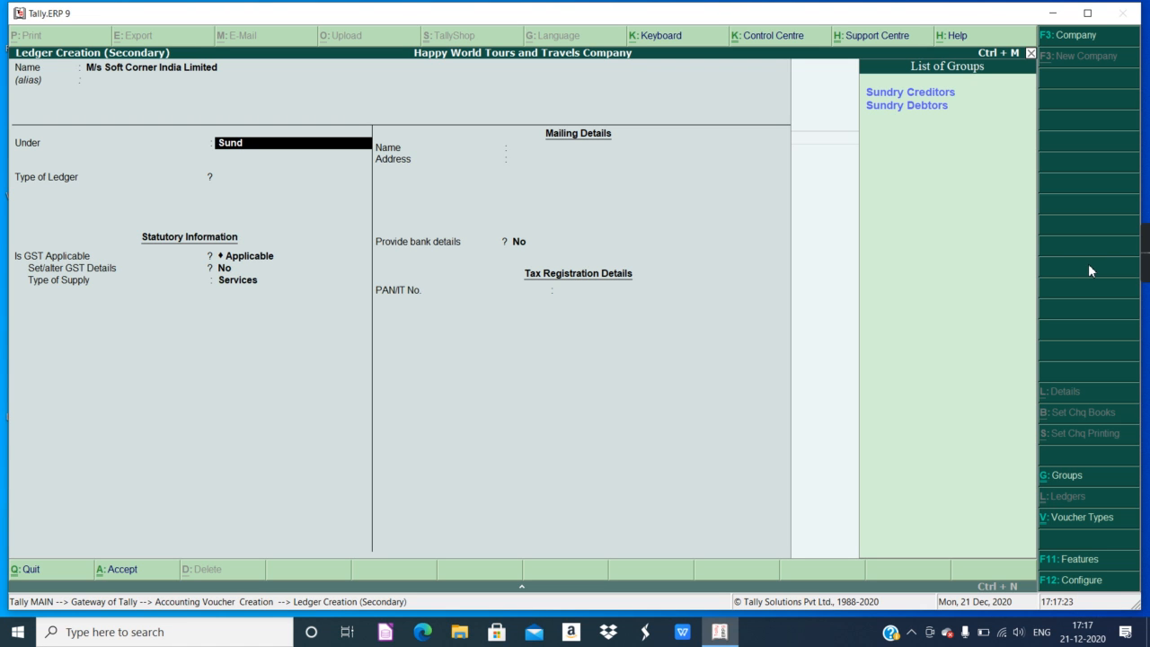
left_click(907, 93)
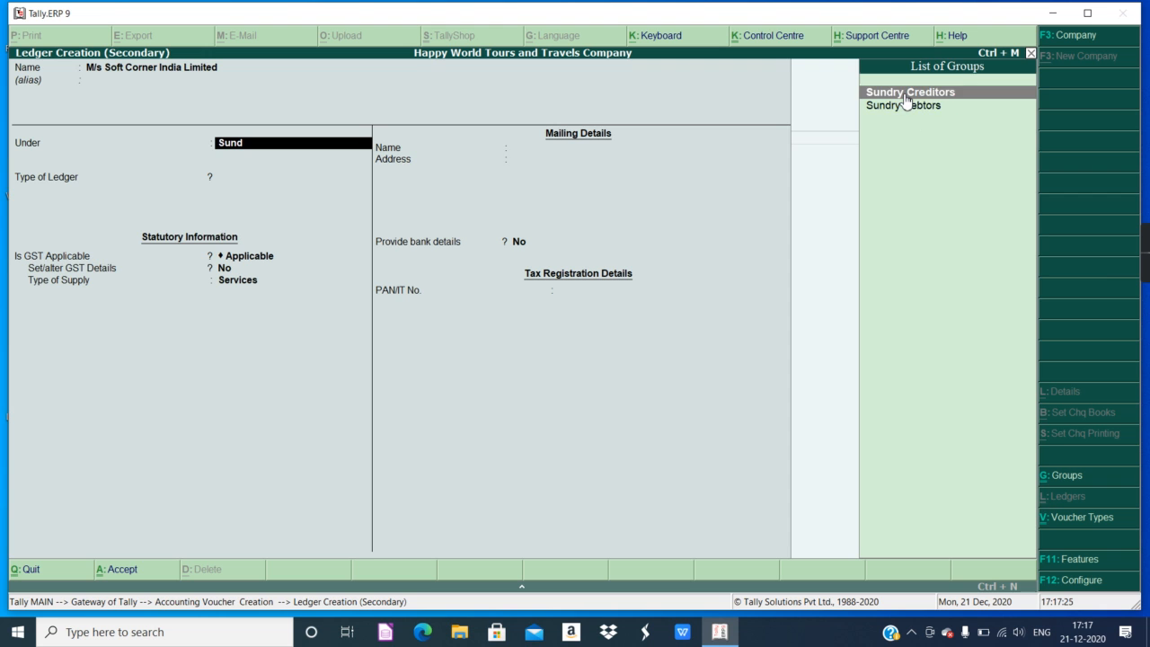
left_click(906, 94)
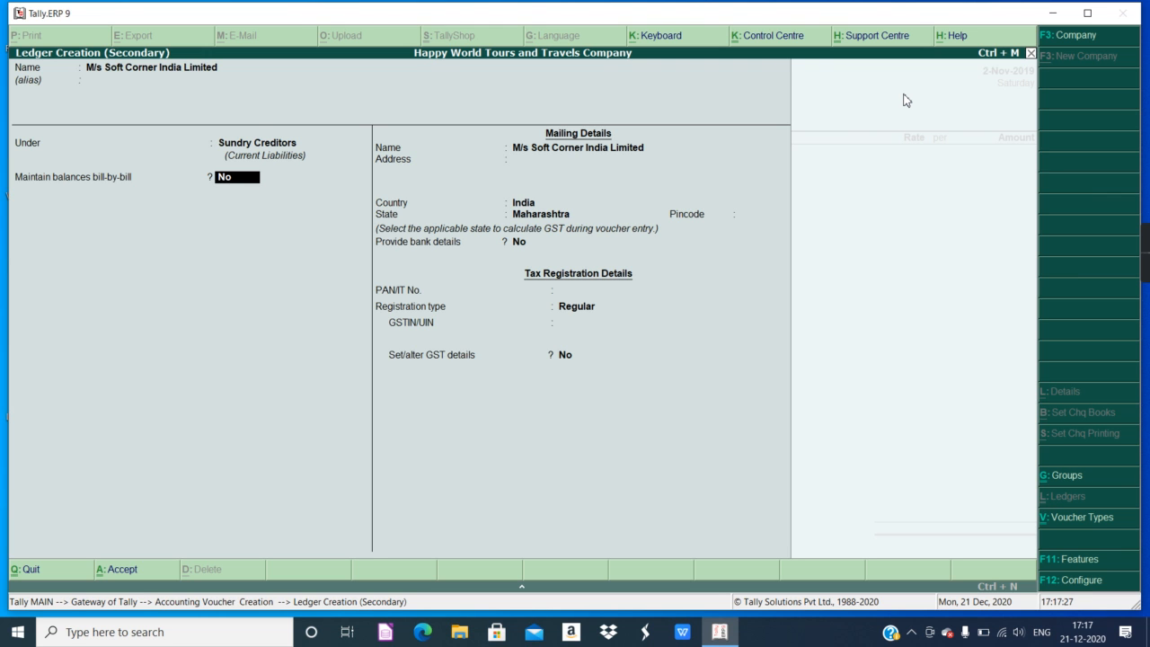
Keep bill-by-bill balances off for the supplier ledger, leave the address blank and set its state to Karnataka.
key("Return")
key("Return")
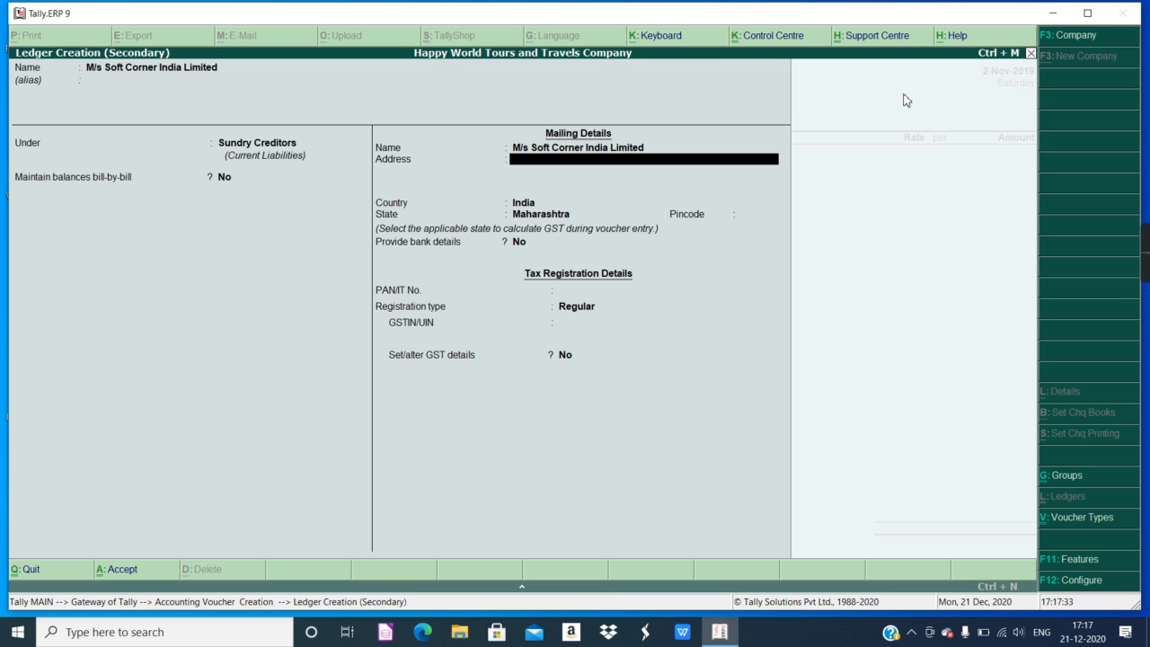
key("Return")
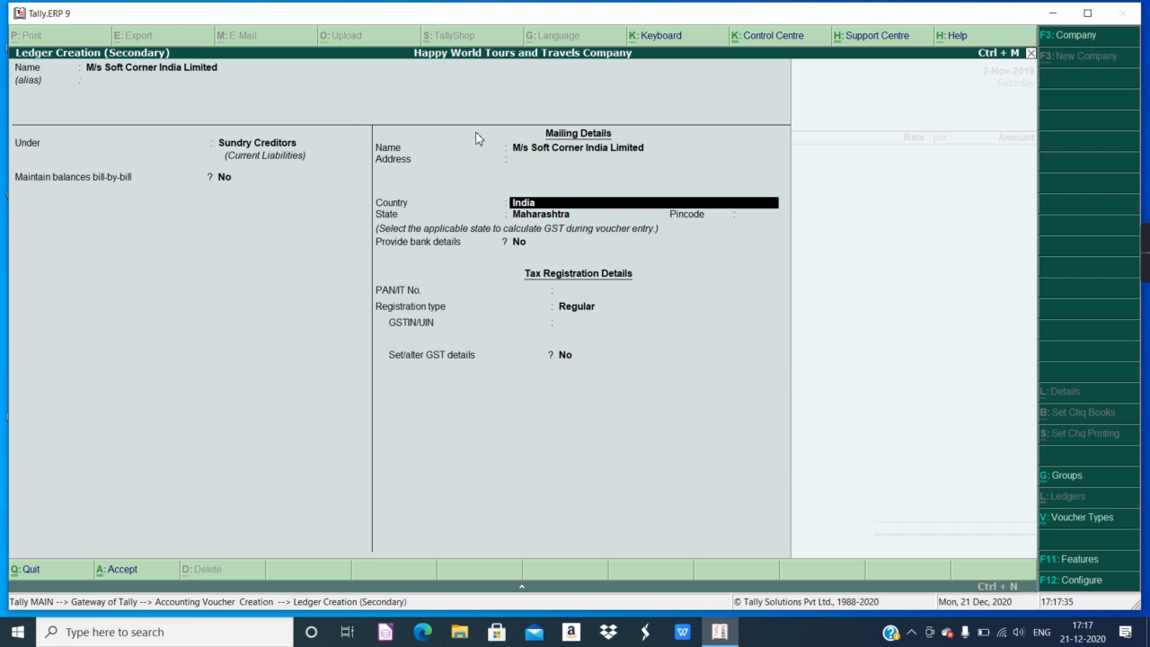
key("Return")
type("Kar")
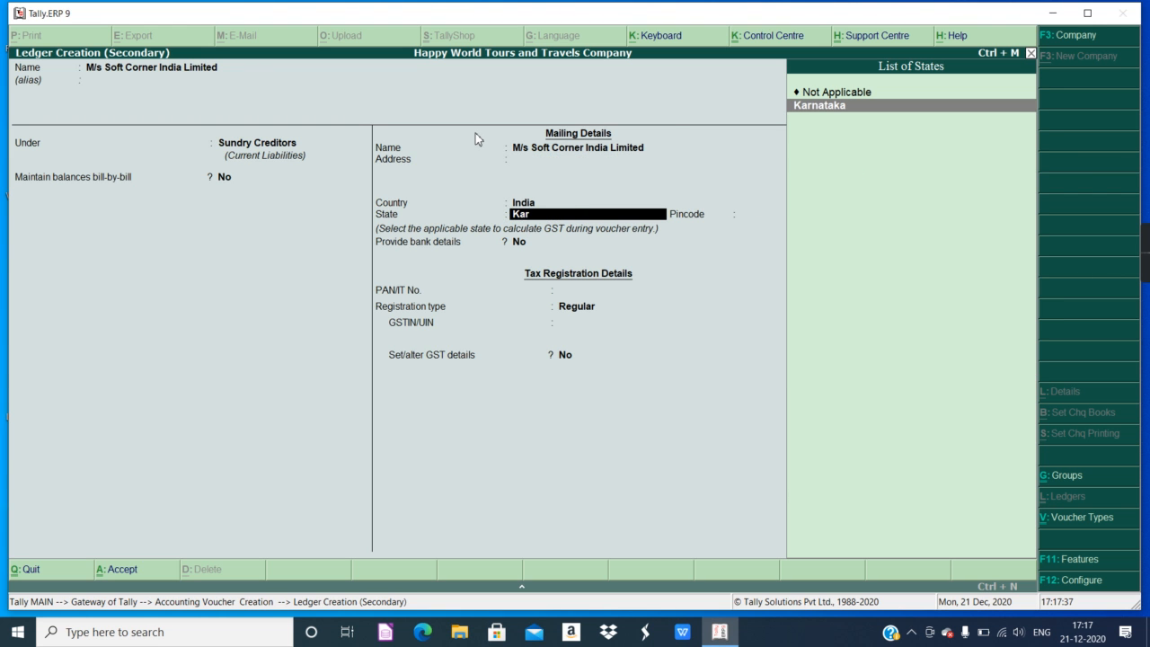
key("Return")
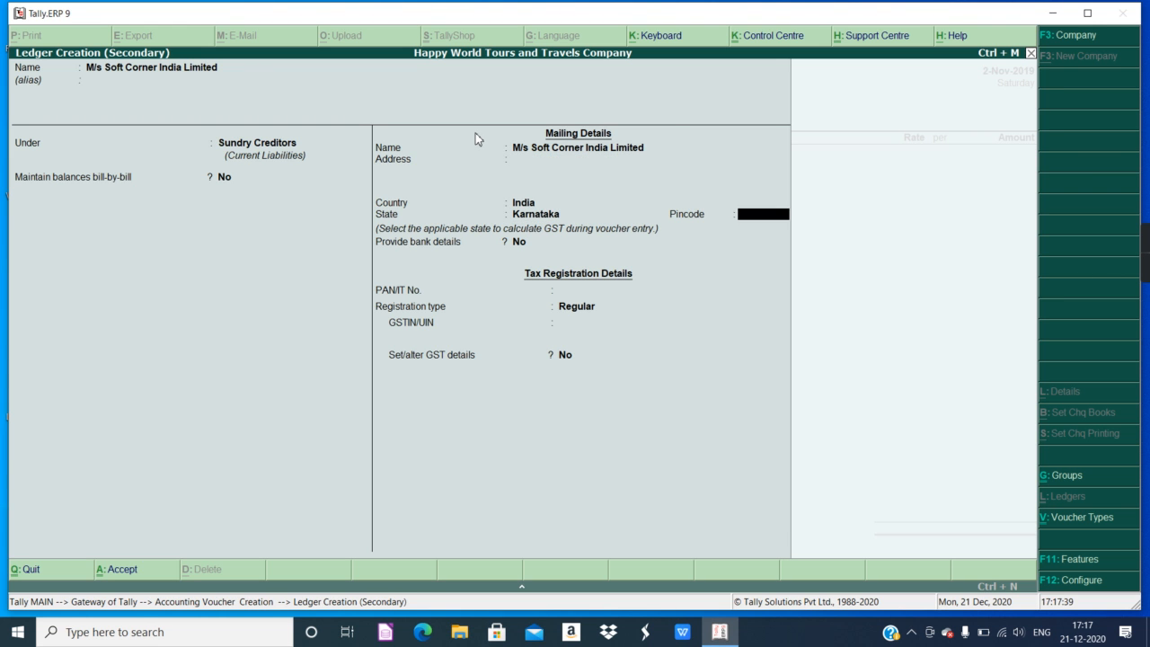
Save the supplier ledger with Regular registration and no GSTIN, and accept the purchase voucher's party details unchanged.
key("Return")
key("Return")
key("Return")
key("Return")
key("Return")
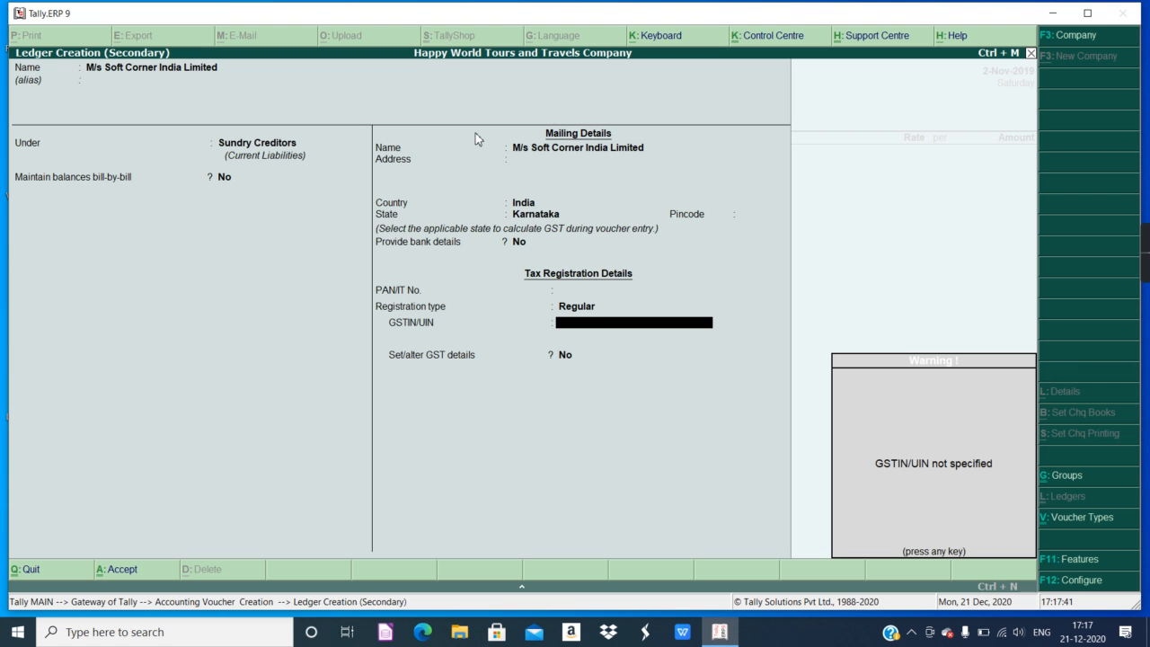
key("Return")
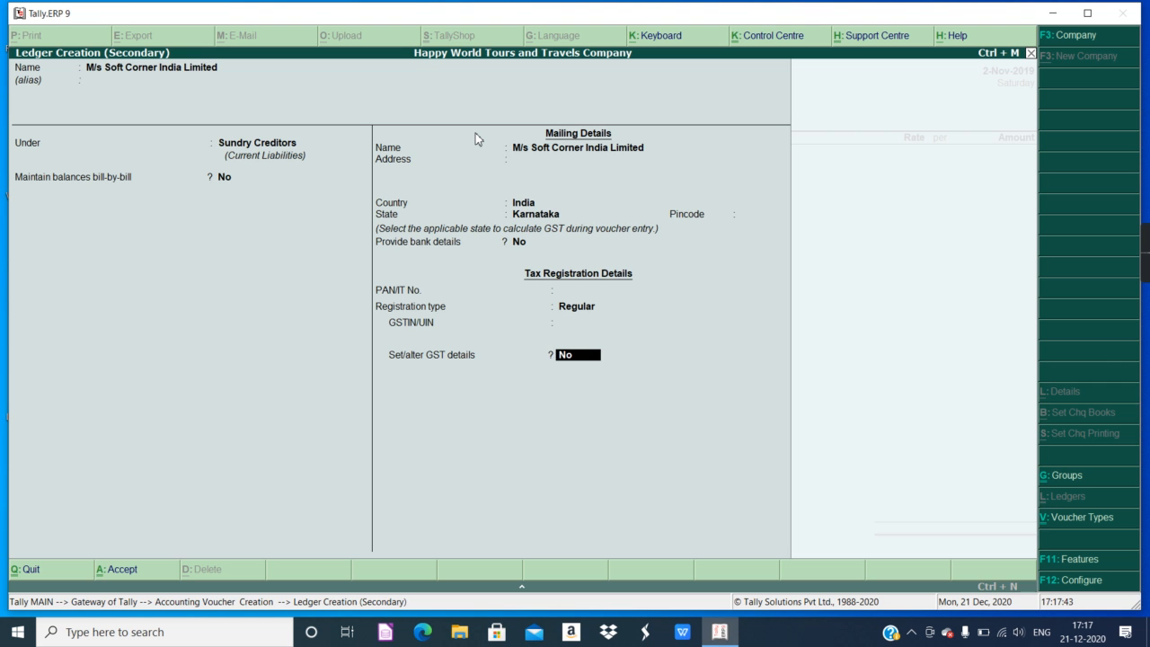
key("Return")
key("Return")
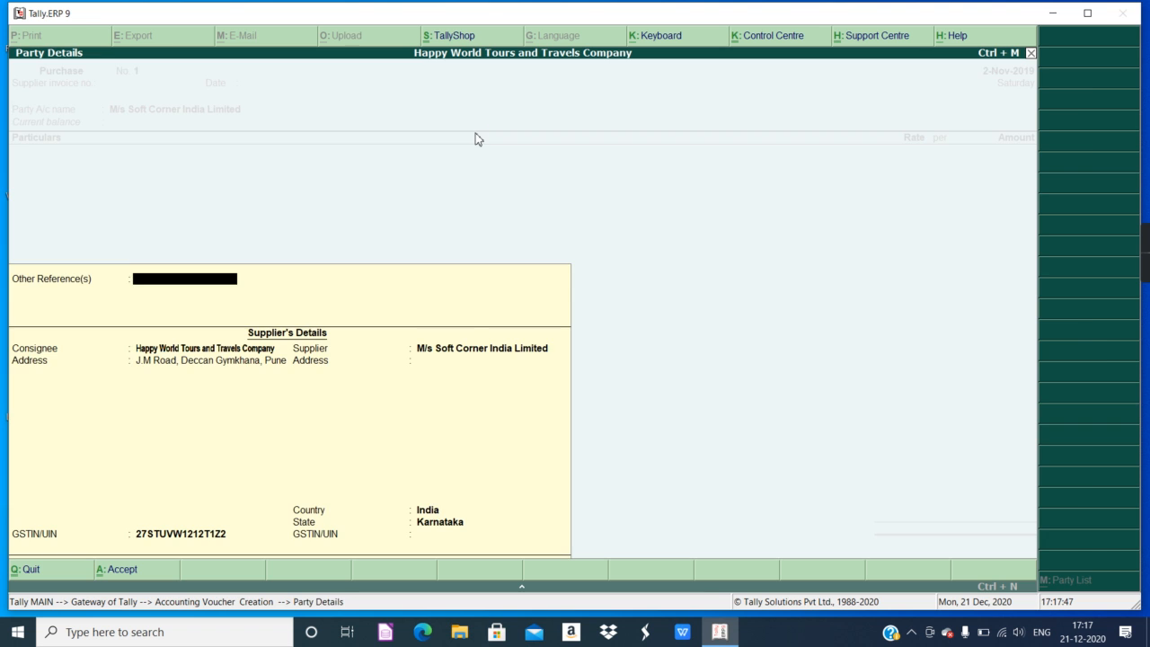
key("Return")
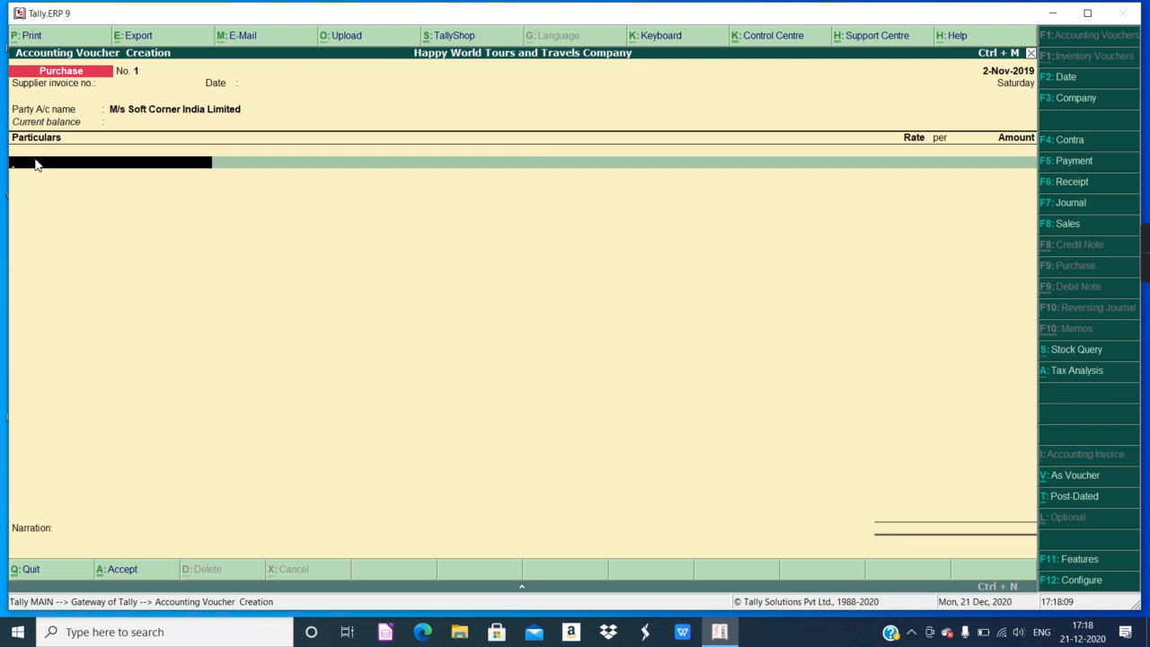
Create a ledger named Website Development under Purchase Accounts, with ledger type Not Applicable and GST Applicable.
key("alt+c")
type("Website Development")
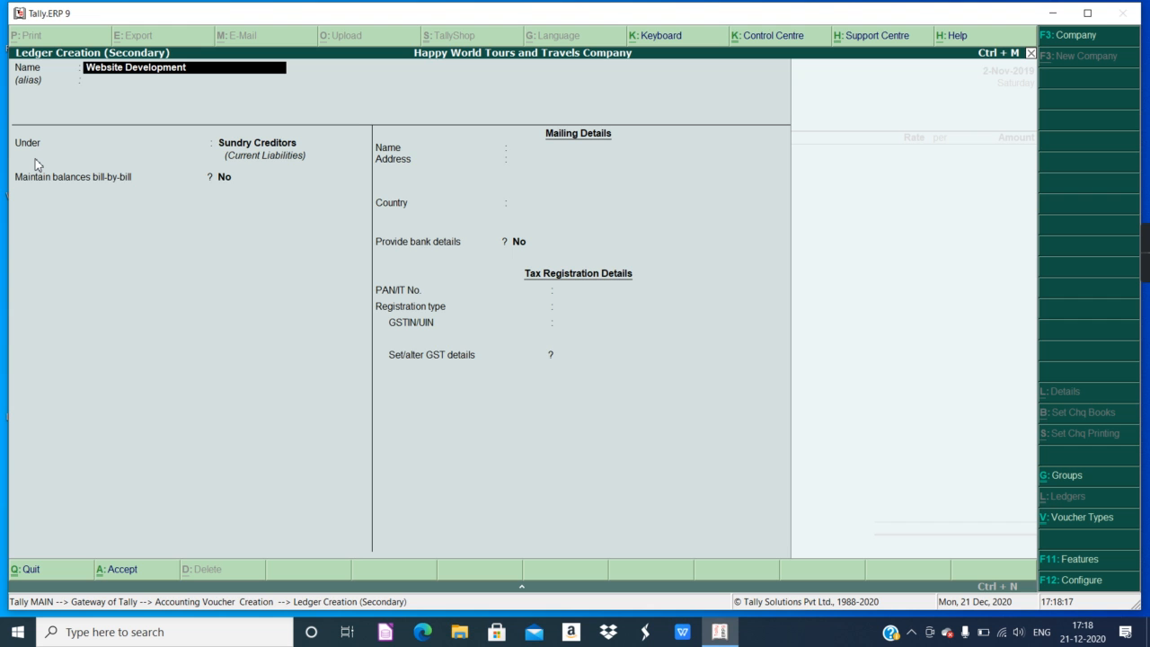
key("Return")
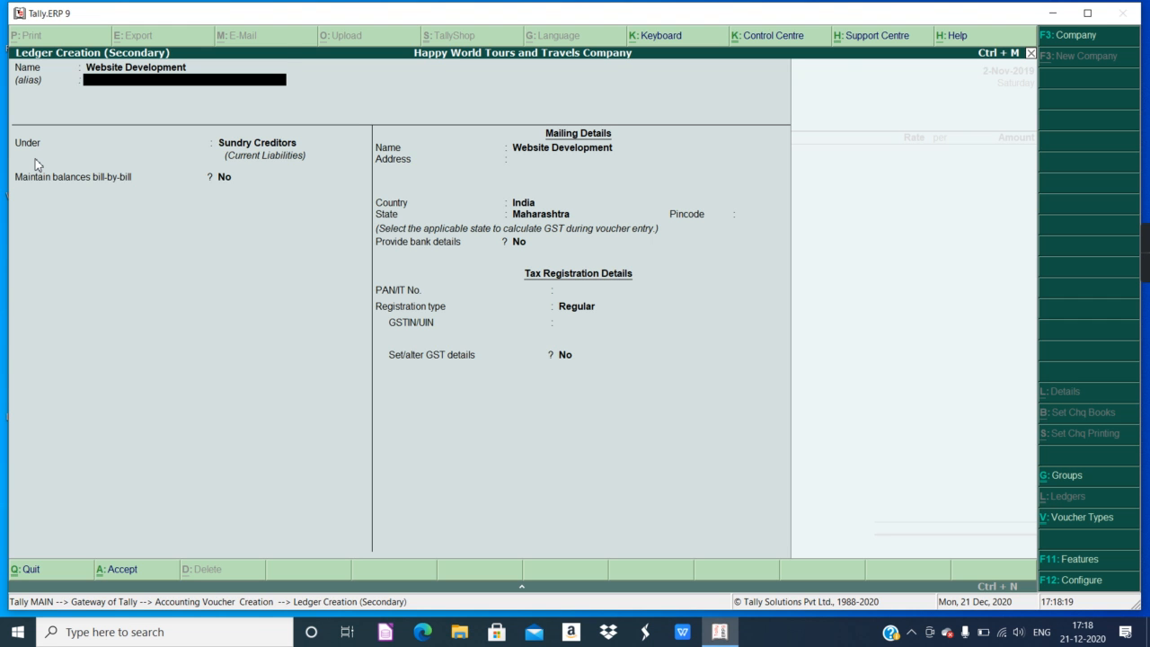
key("Return")
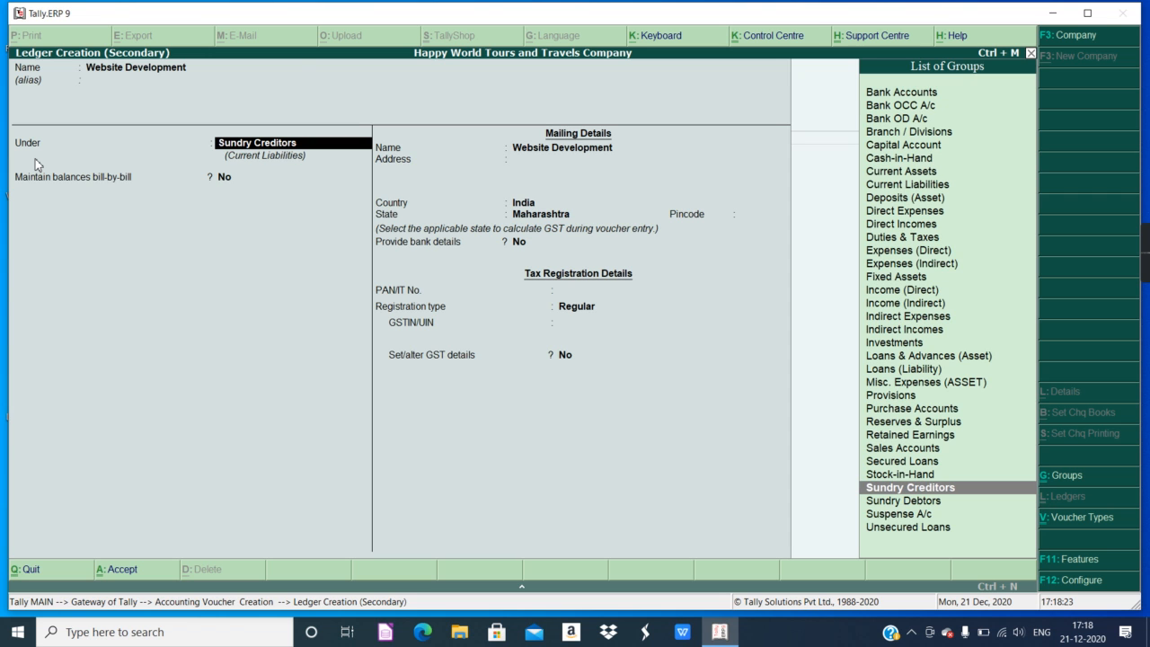
type("Purch")
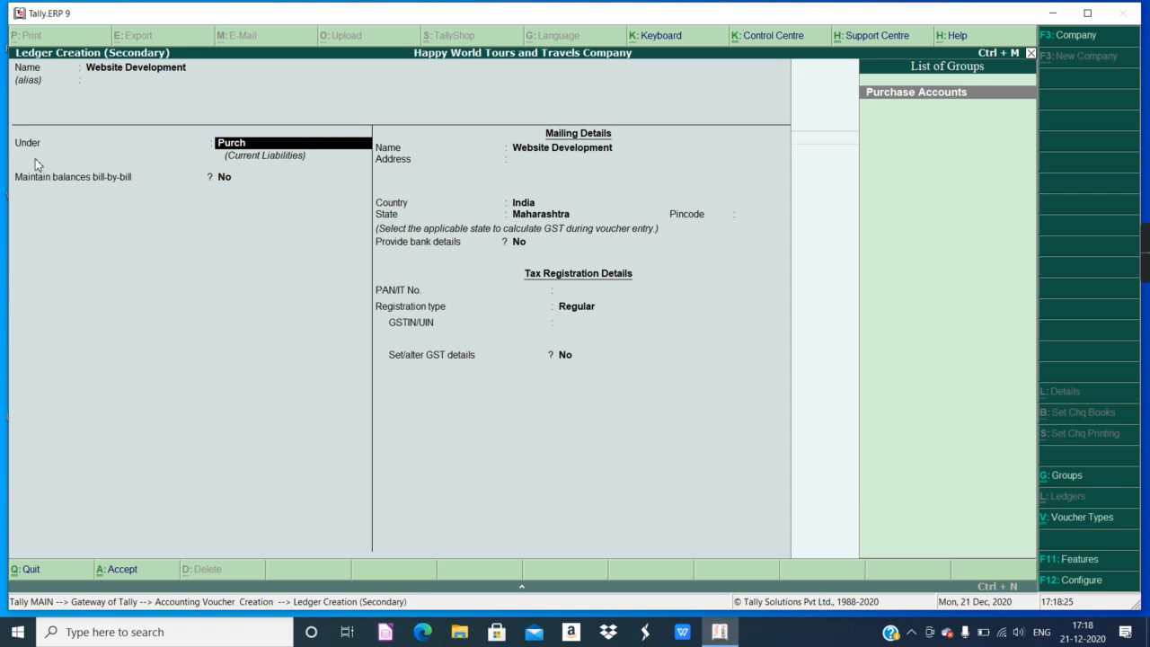
key("Return")
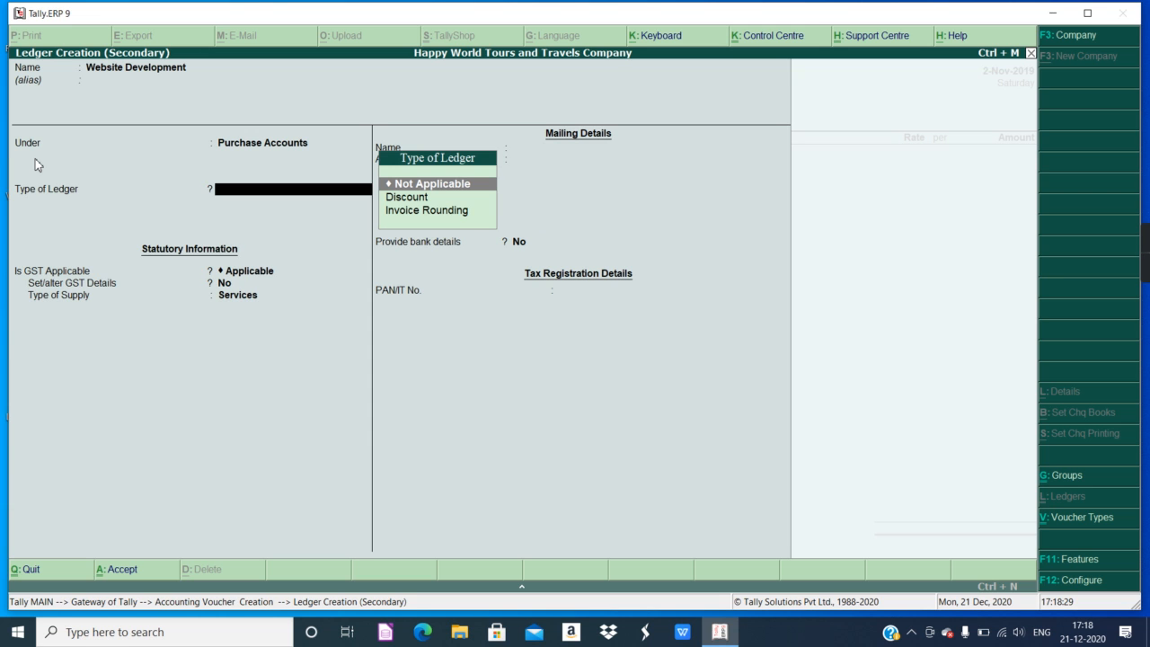
key("Return")
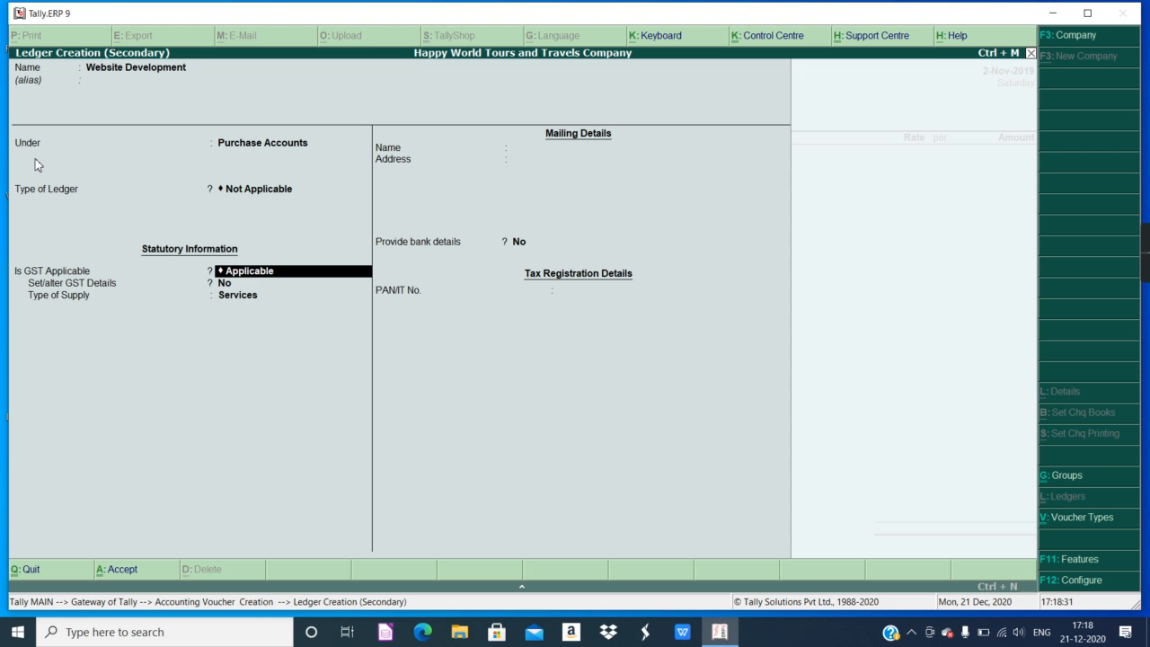
key("Return")
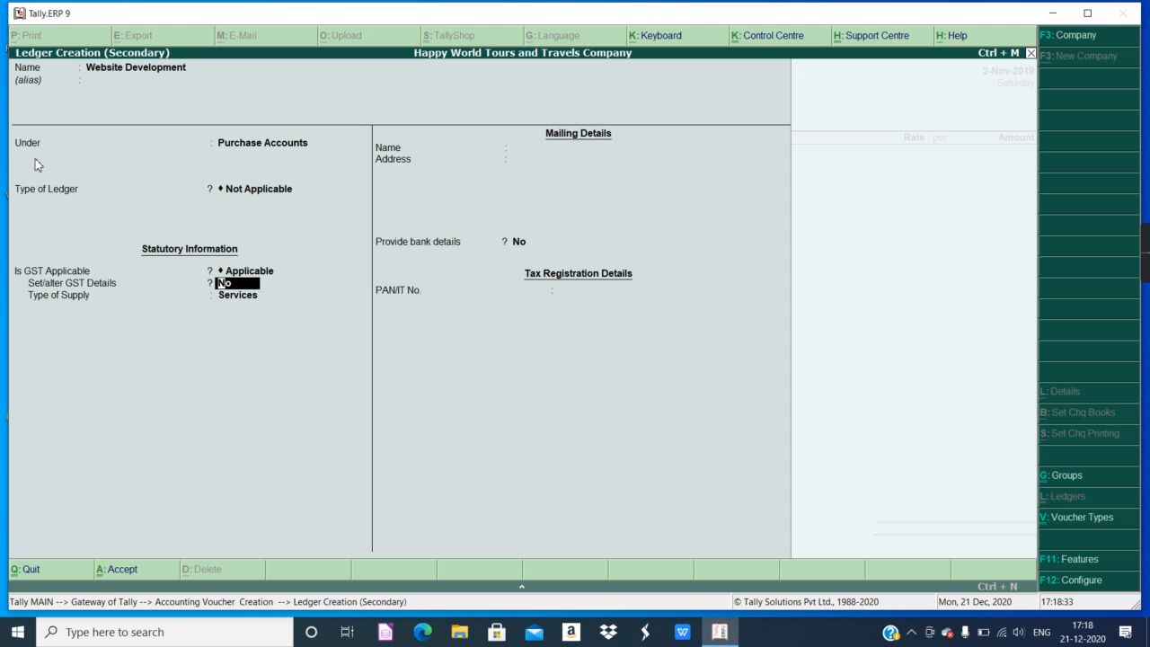
Set the Website Development ledger's GST details to Purchase Taxable with 18% integrated tax, and keep Services as the type of supply.
type("yes")
key("Return")
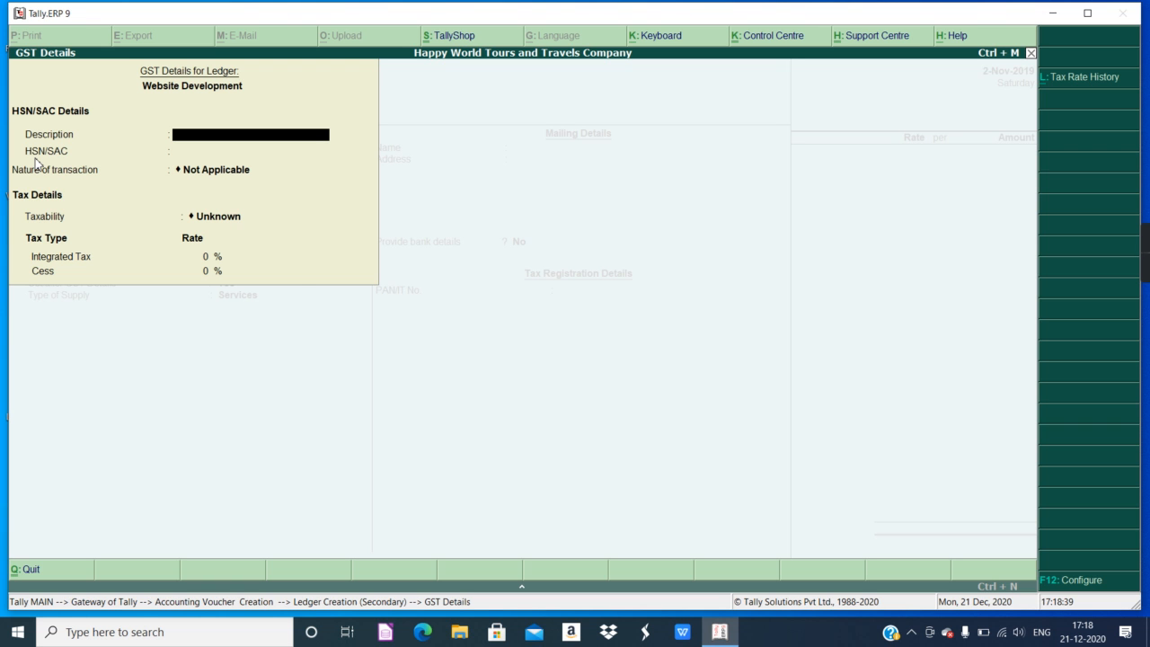
key("Return")
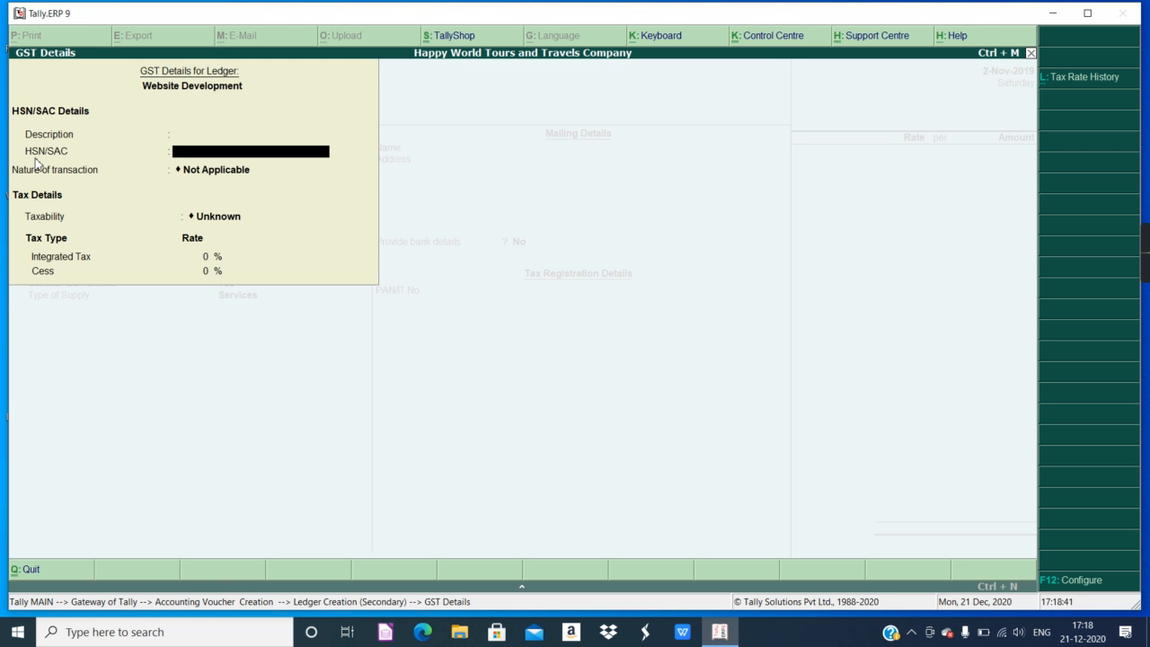
key("Return")
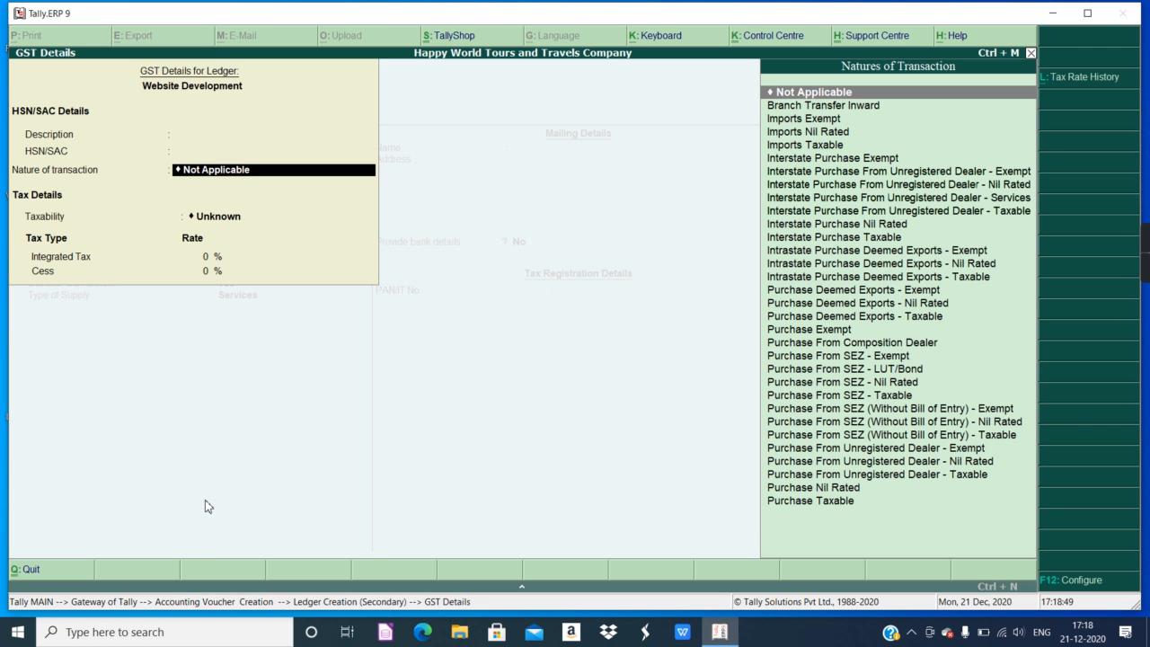
left_click(811, 502)
type("18")
key("Return")
key("Return")
key("Return")
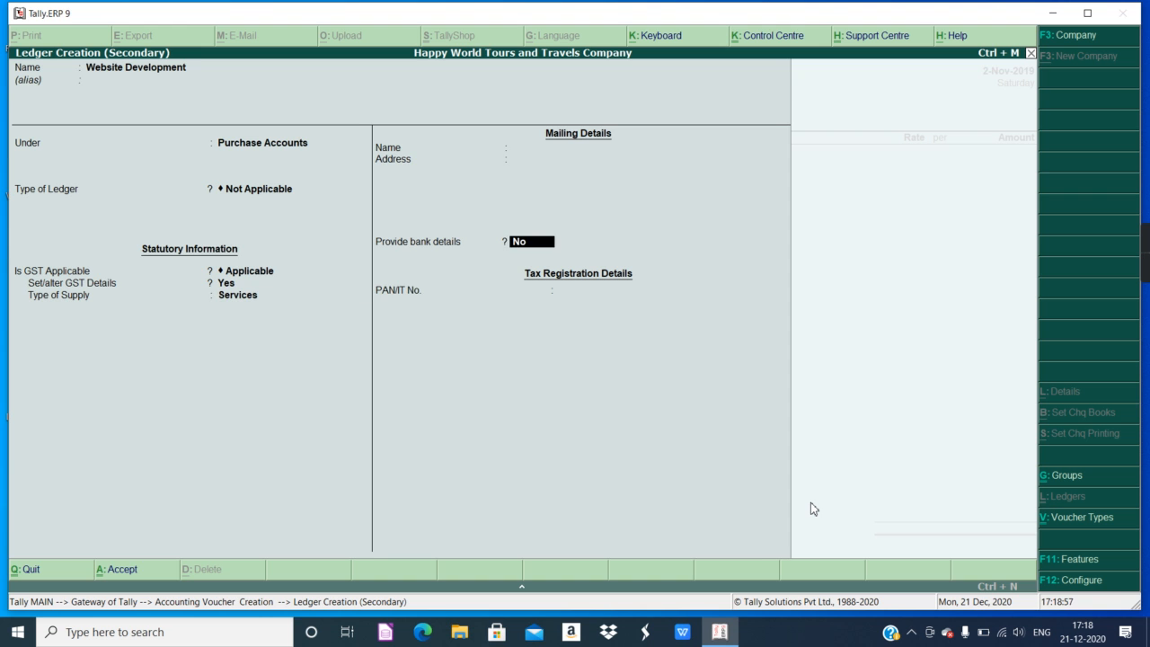
Save the Website Development ledger without bank details and enter 20,000 as its amount in the purchase voucher.
key("Return")
key("Return")
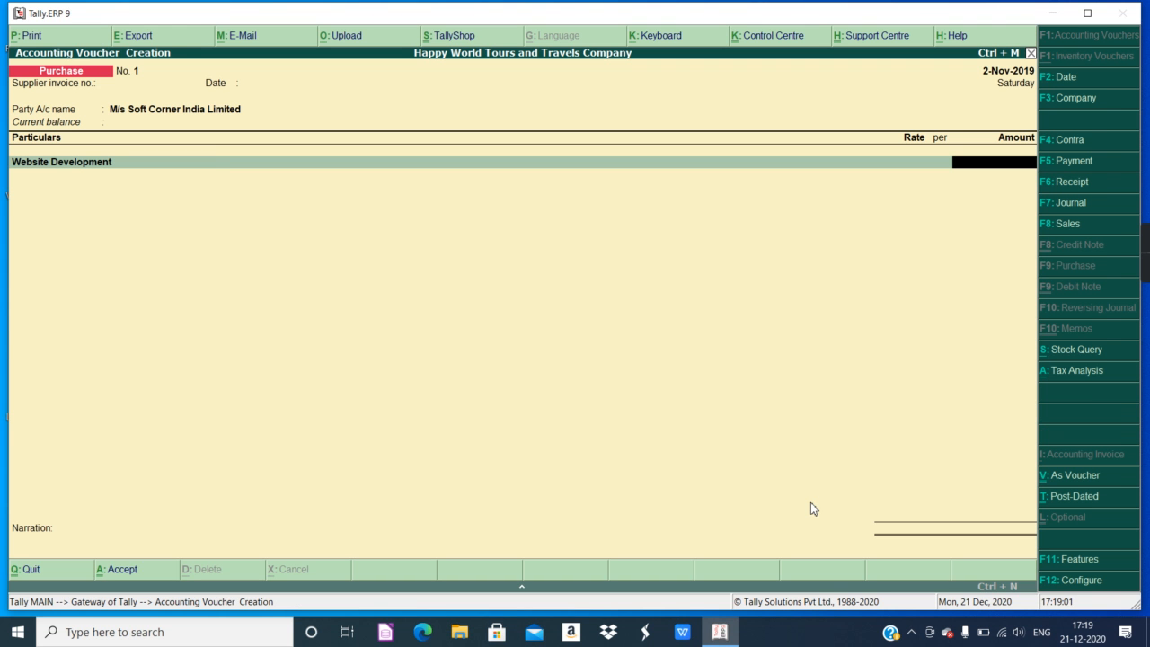
type("20000")
key("Return")
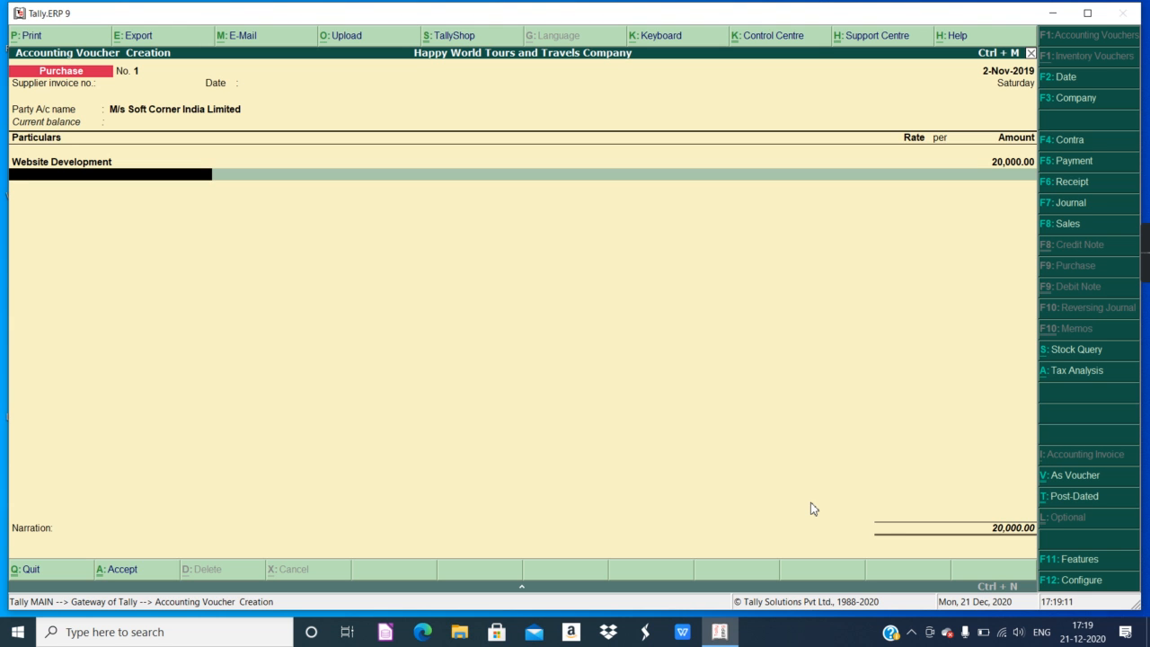
Create a ledger named IGST under Duties & Taxes from the next line of the purchase voucher.
key("alt+c")
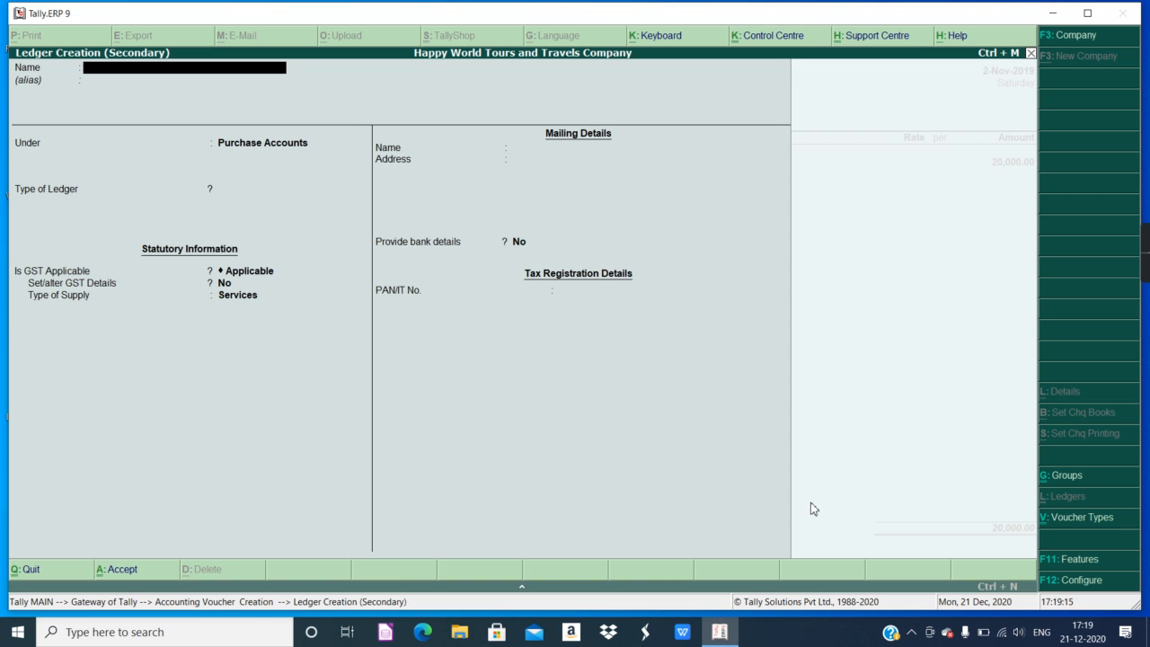
type("IGST")
key("Return")
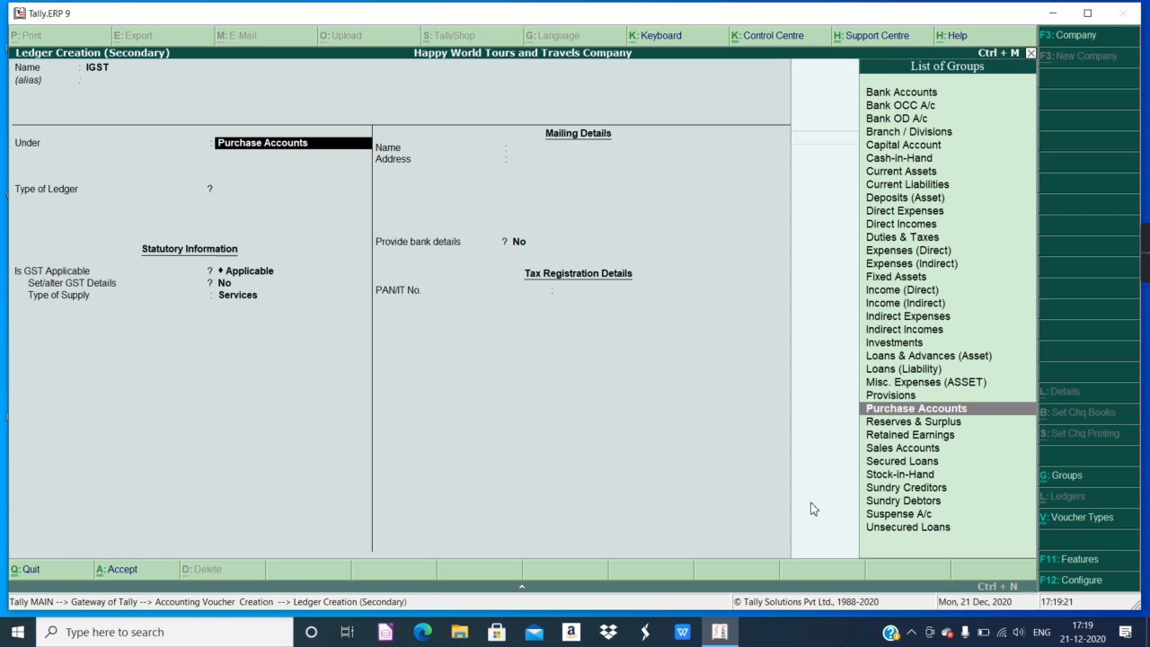
type("Du")
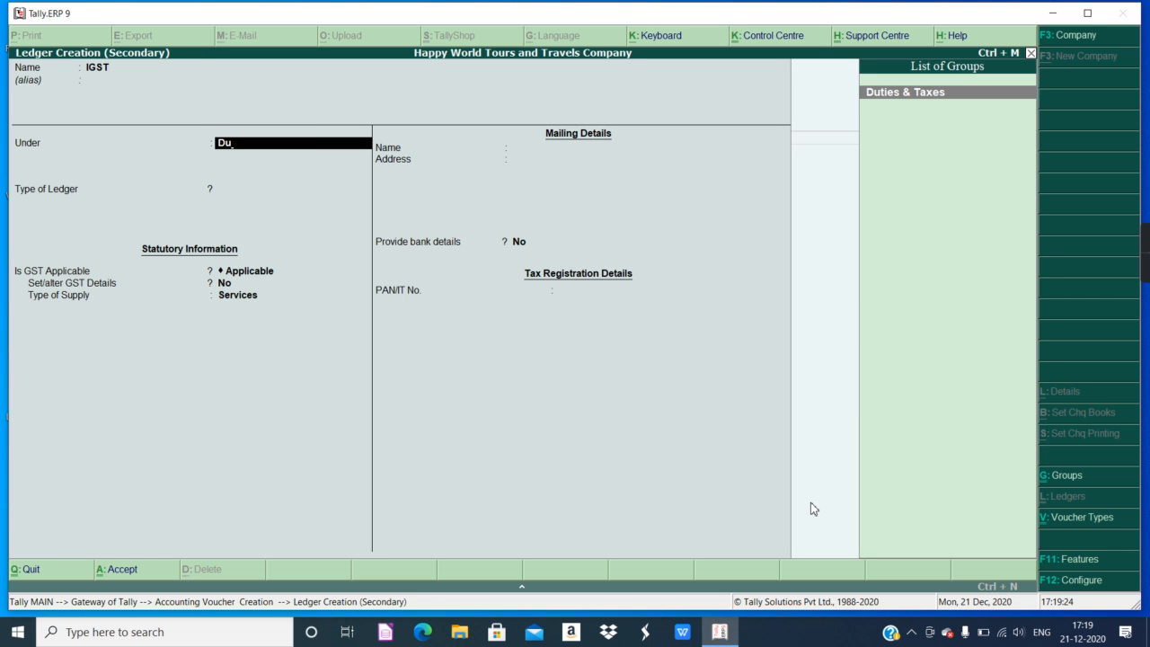
key("Return")
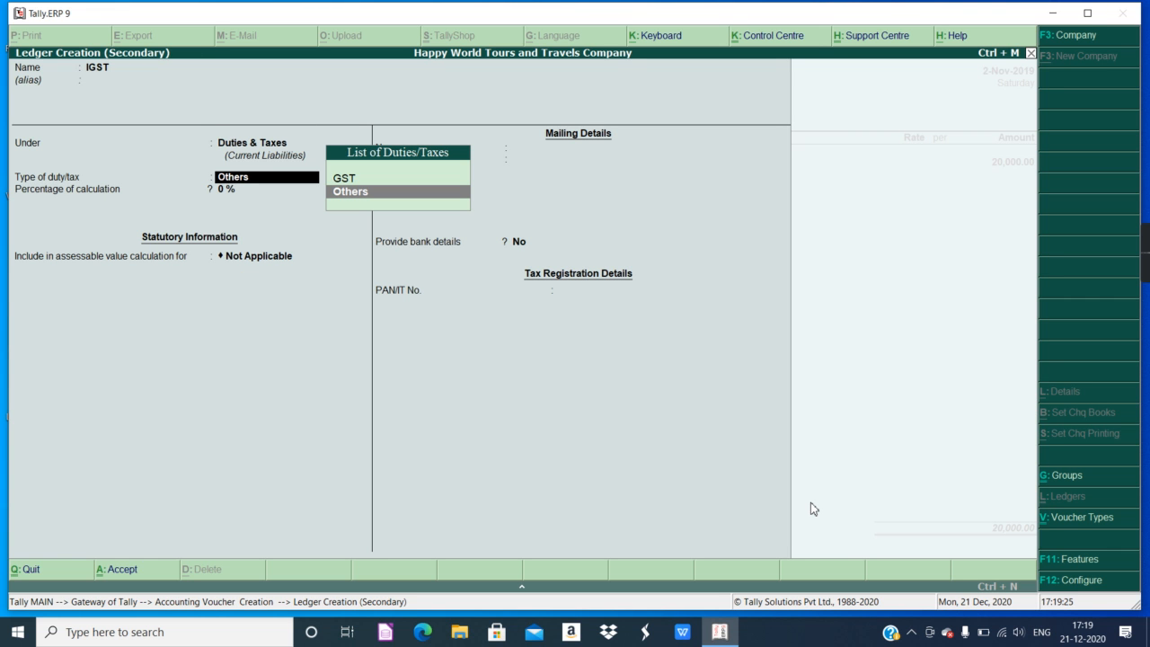
Set the IGST ledger to duty type GST and tax type Integrated Tax at 0% without rounding, and save it.
key("Up")
key("Return")
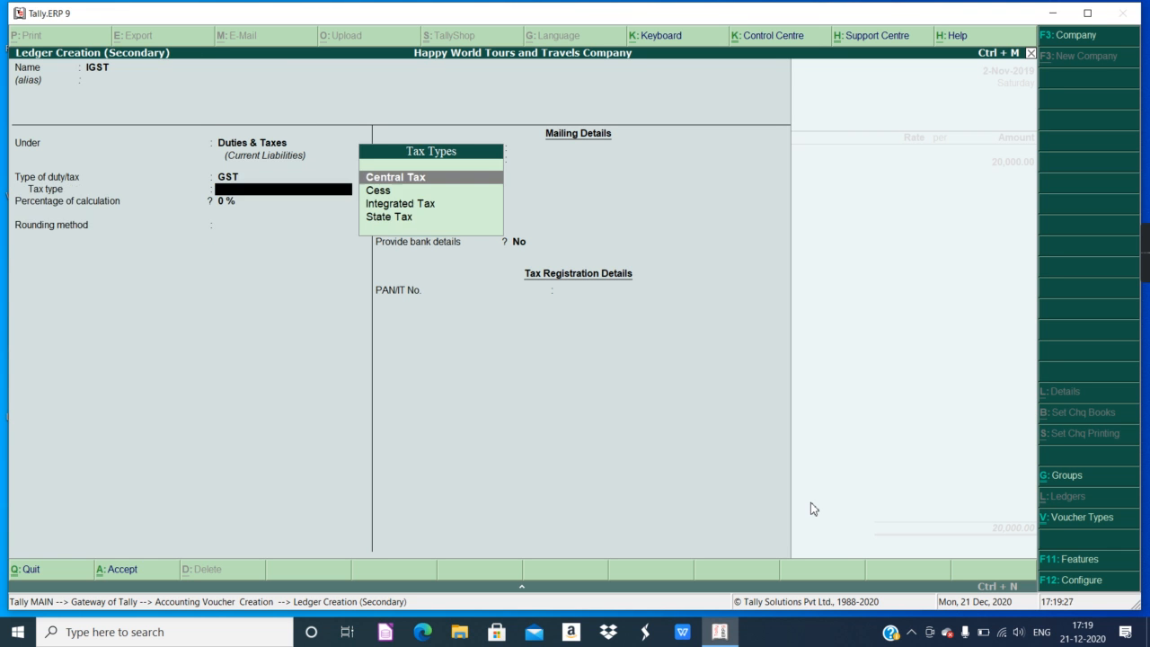
key("Down")
key("Down")
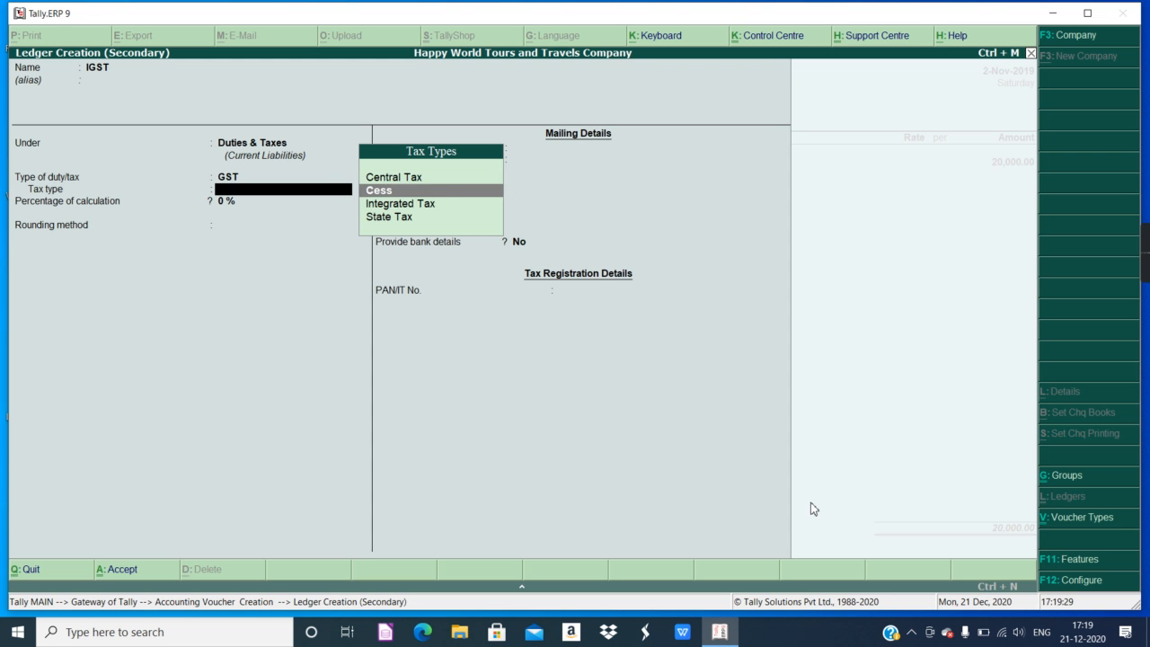
key("Return")
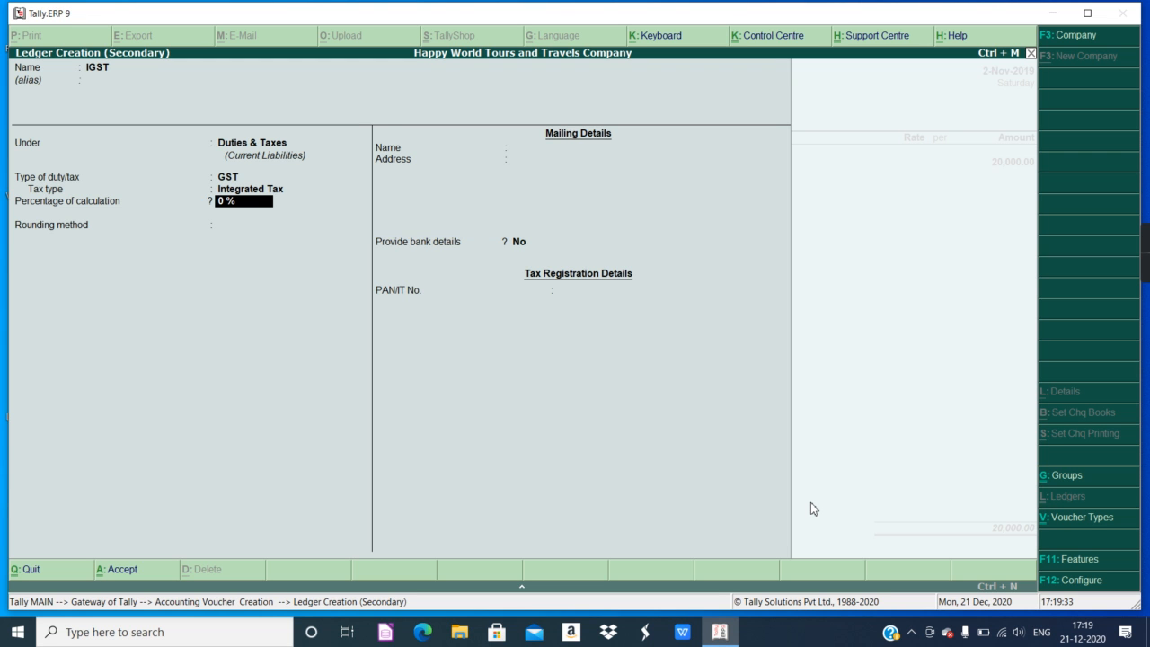
key("Return")
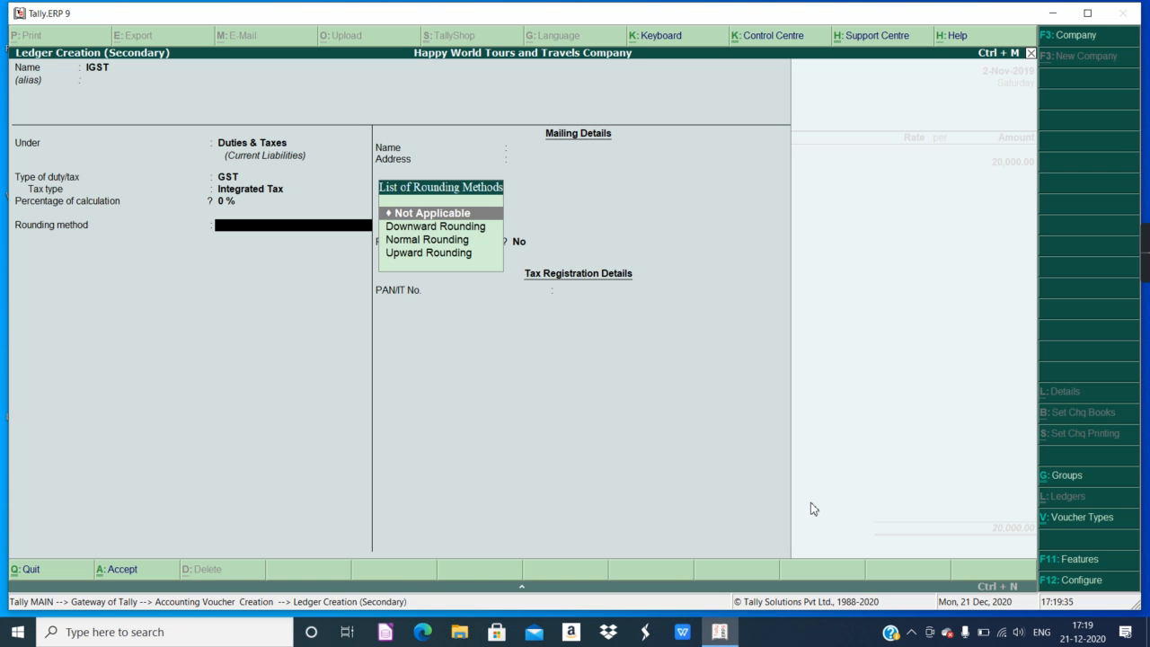
key("Return")
key("Return")
key("Return")
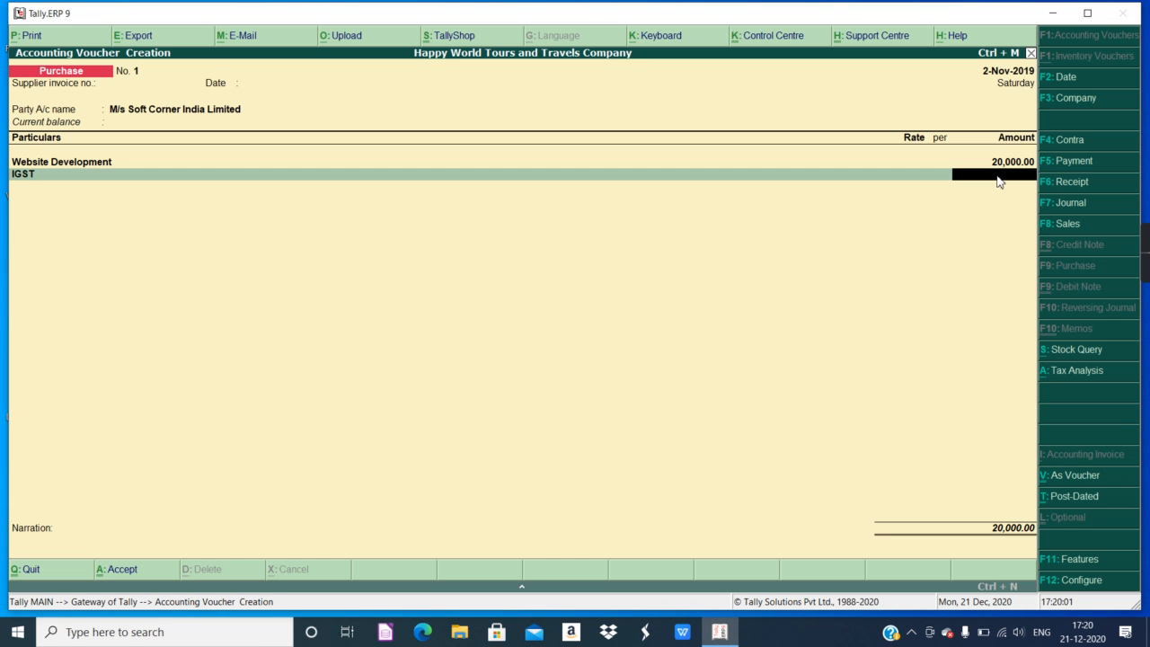
Check the voucher's tax analysis and enter 3,600 as the IGST amount.
left_click(1077, 372)
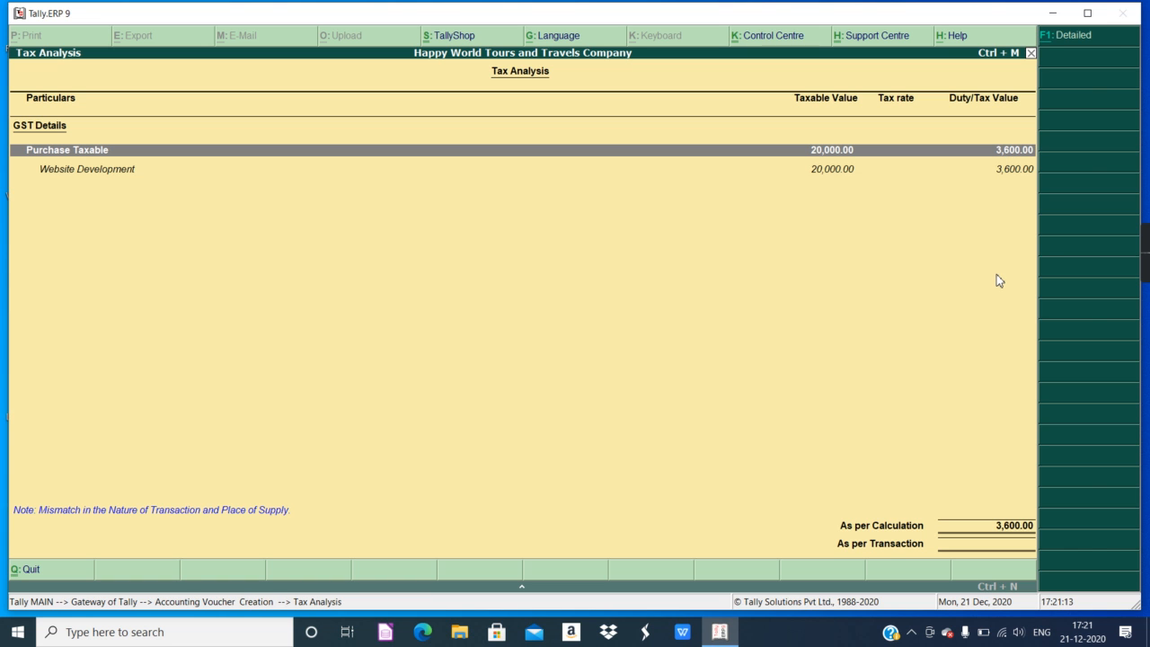
key("Escape")
type("3,600")
key("Return")
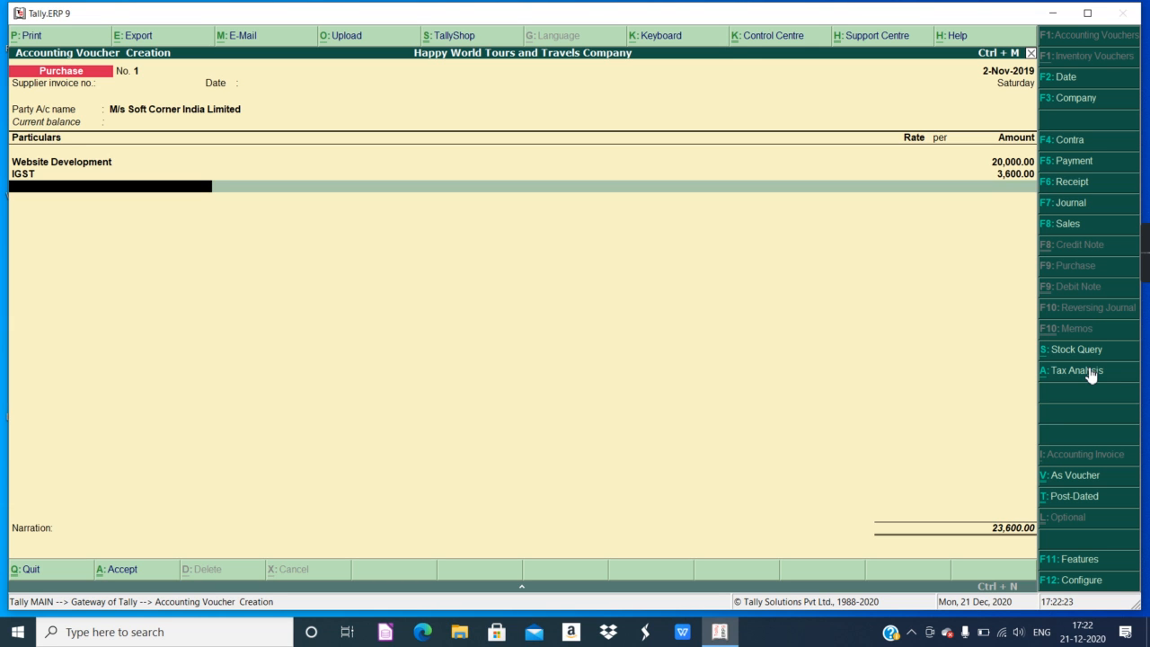
Save the website development purchase voucher despite the tax mismatch and leave voucher entry.
key("Return")
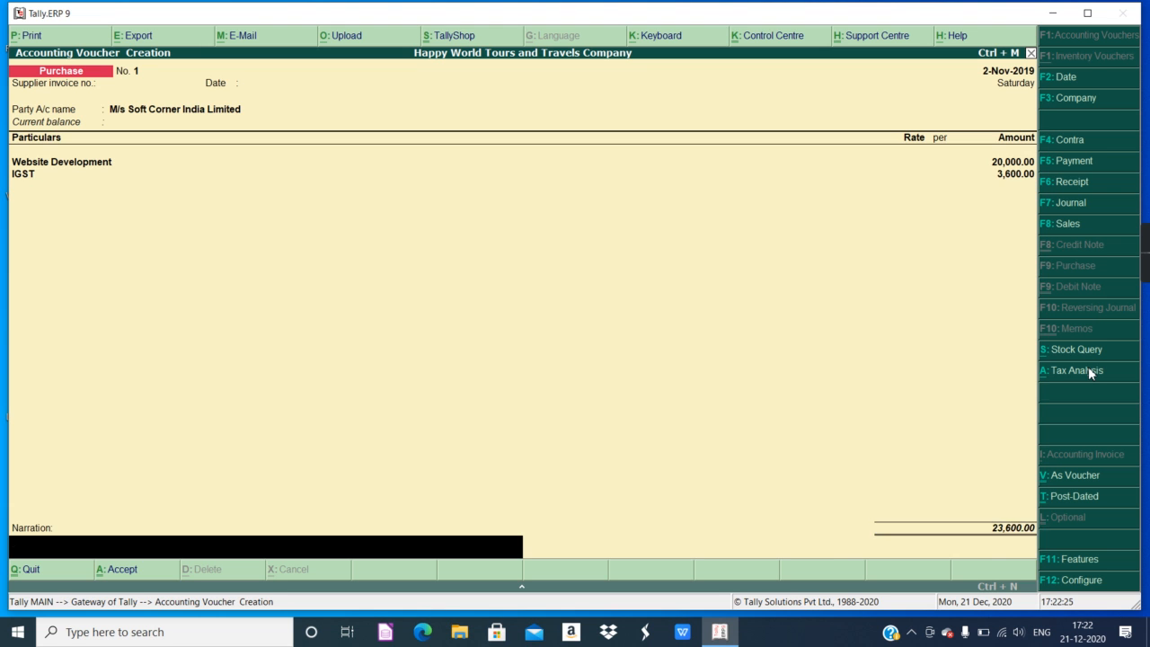
key("Return")
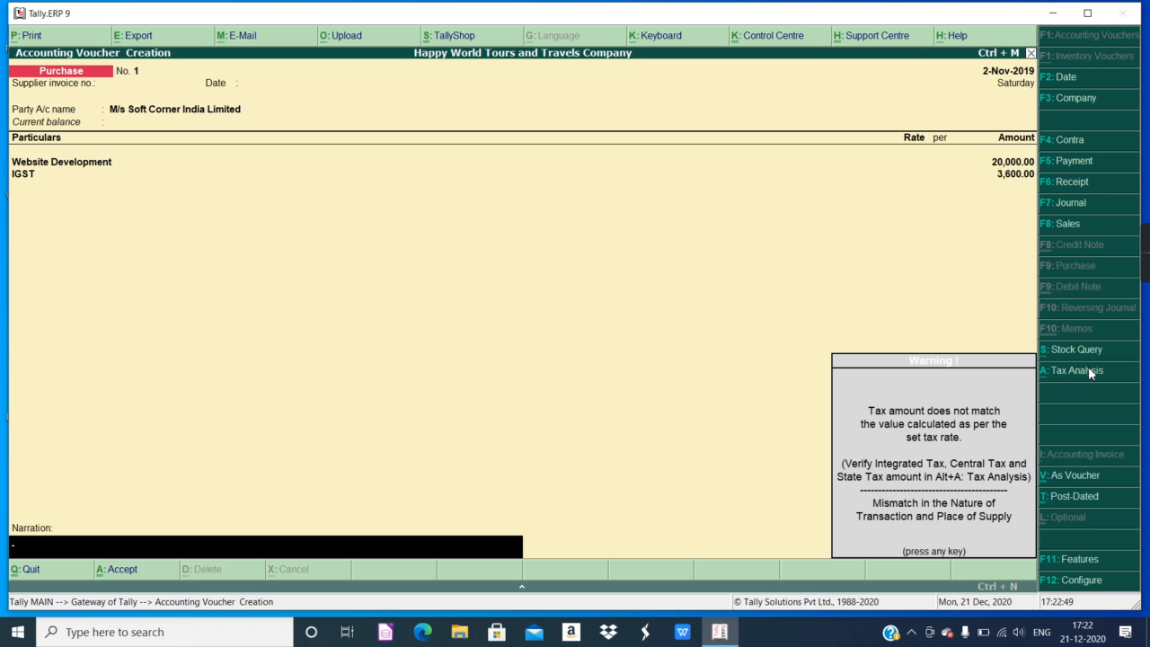
key("Return")
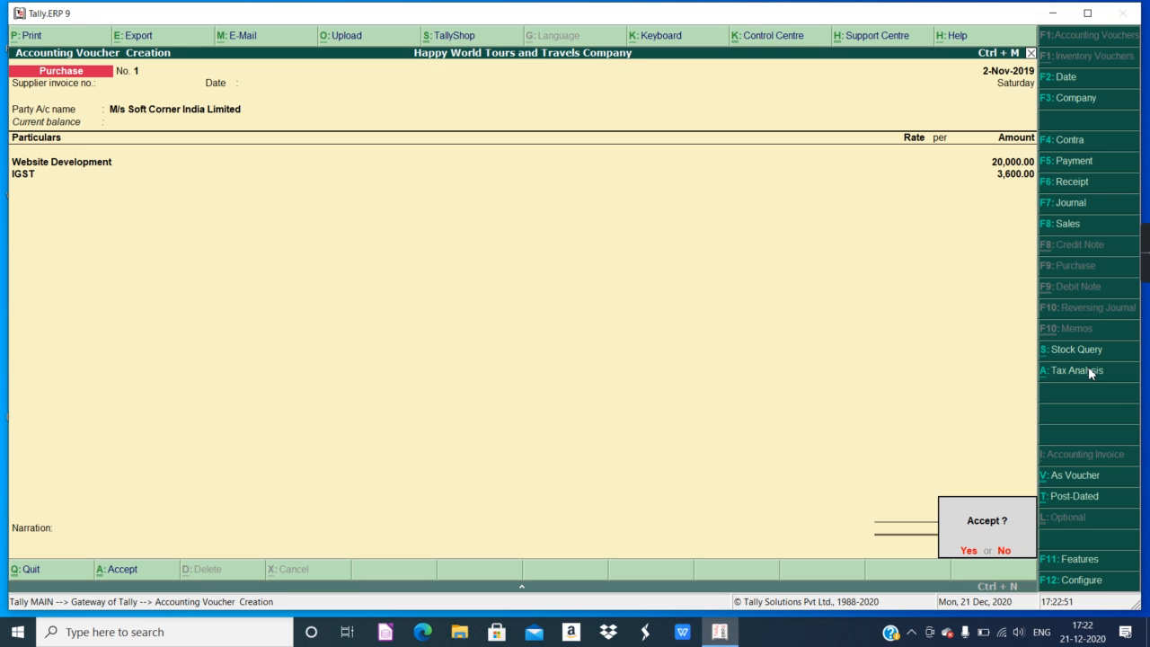
key("Return")
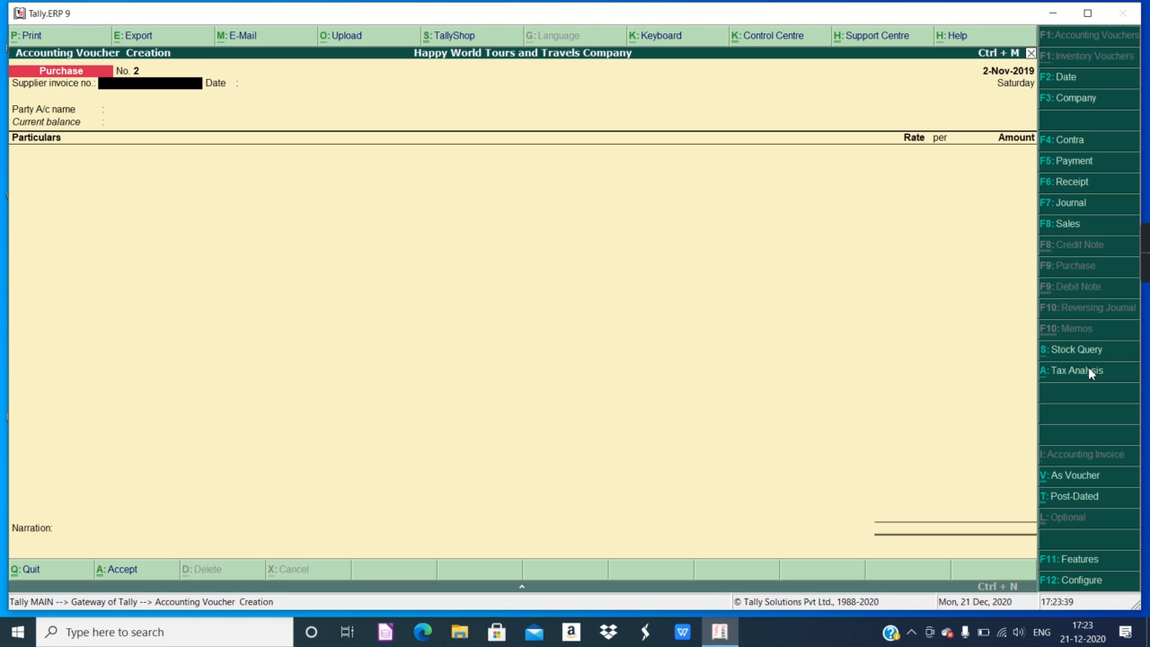
key("Escape")
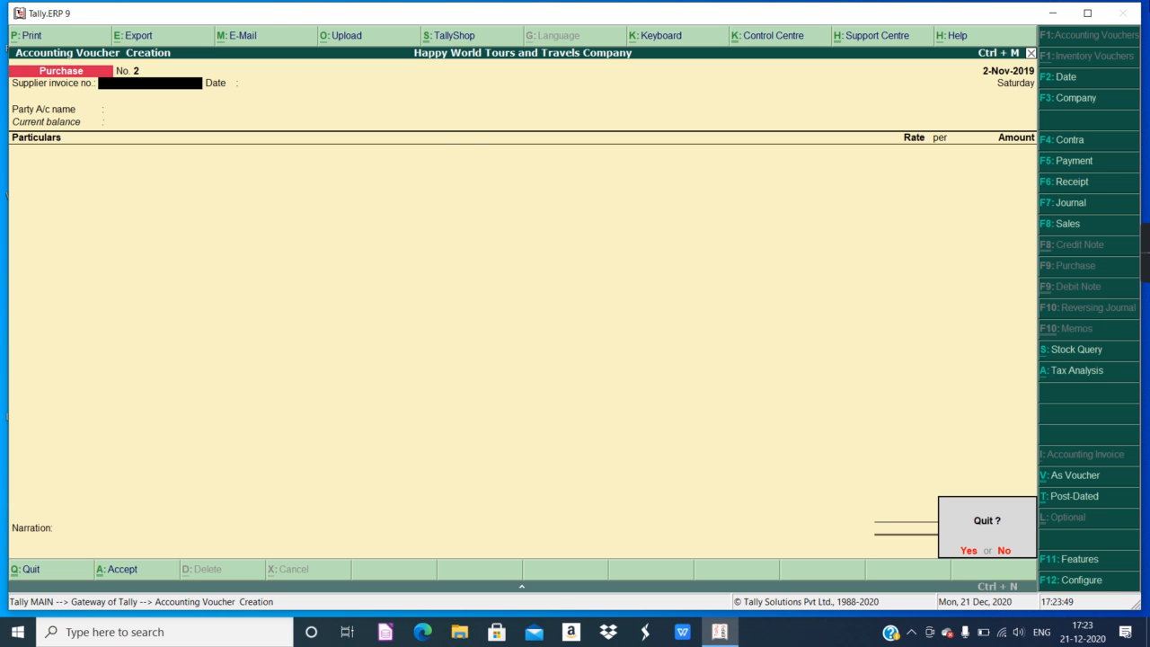
key("y")
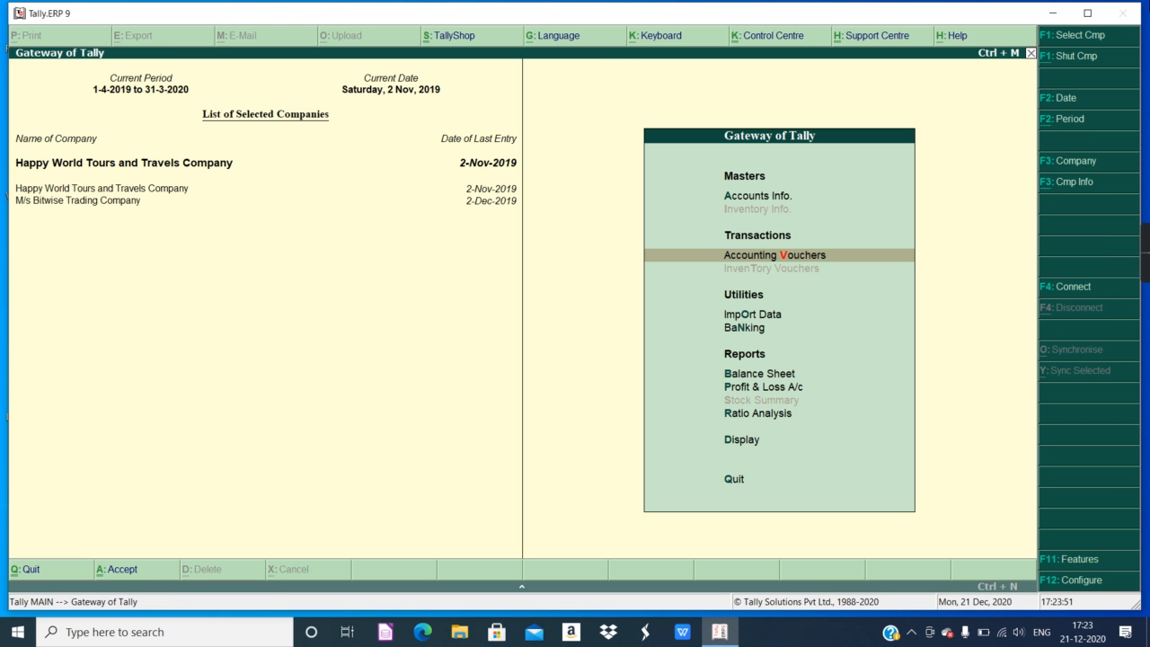
Open the GSTR-2 report from the statutory GST reports.
key("d")
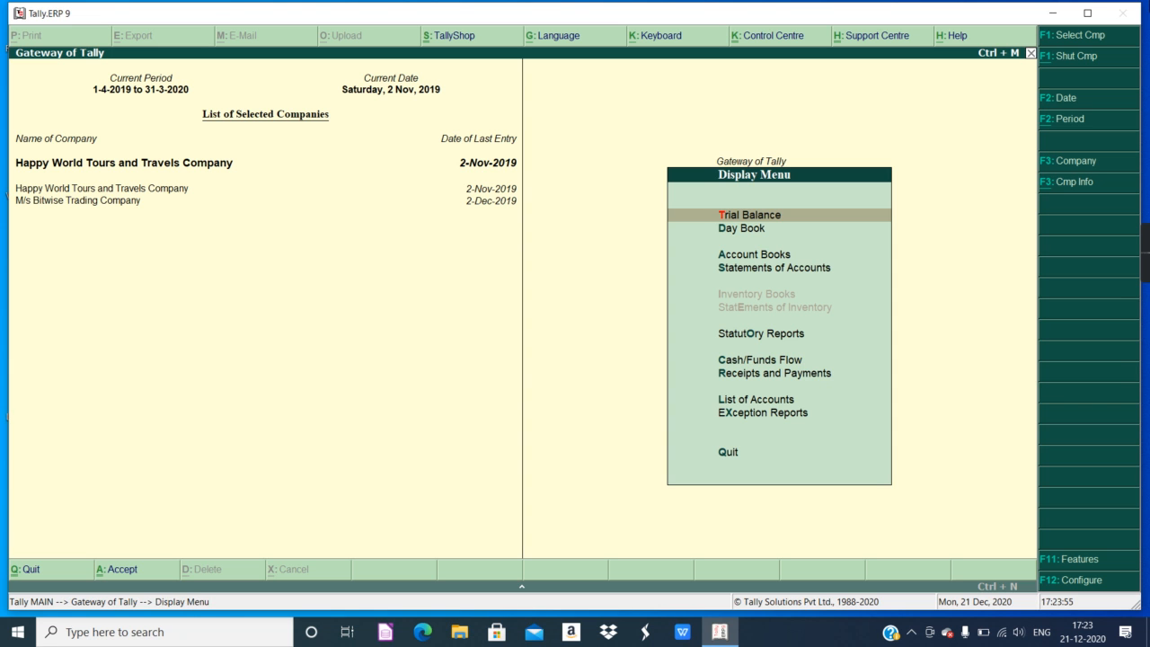
key("o")
key("g")
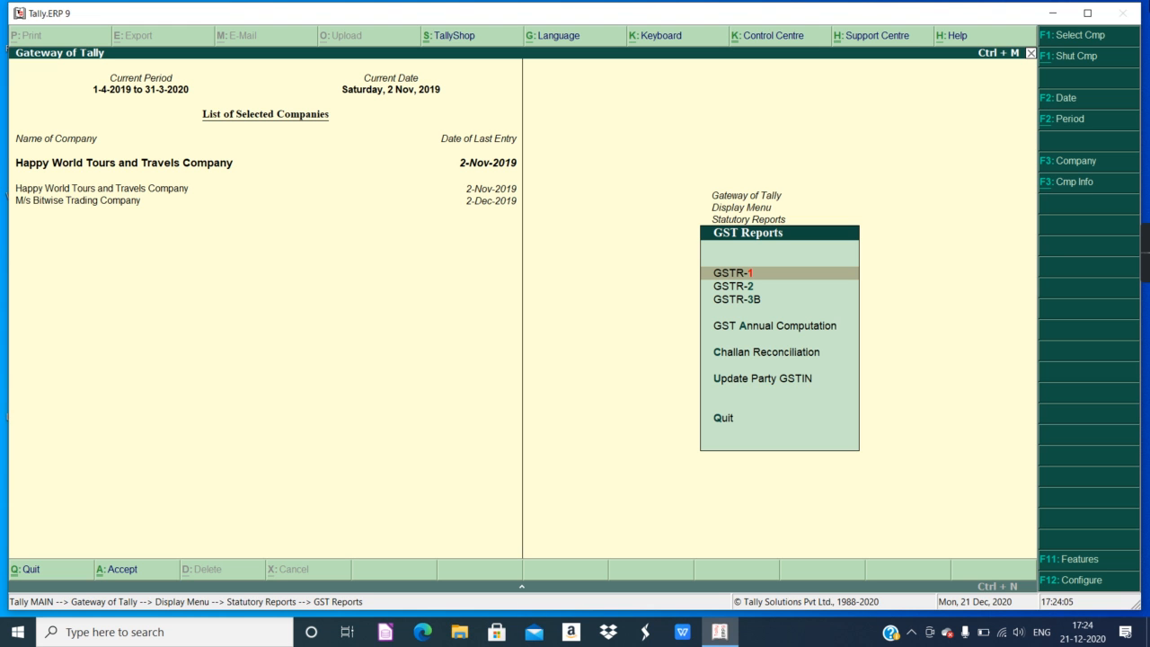
key("Down")
key("Return")
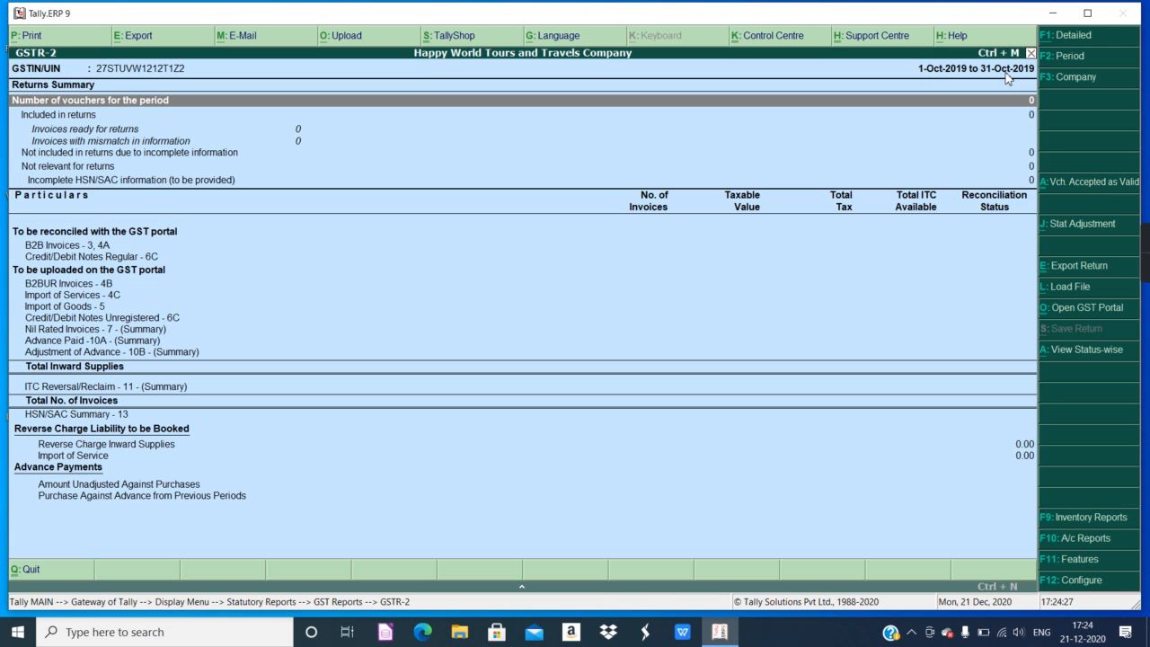
Set the GSTR-2 period from 1-4-2019 to 31-12-2019, review the inward supplies and close the report.
left_click(1072, 57)
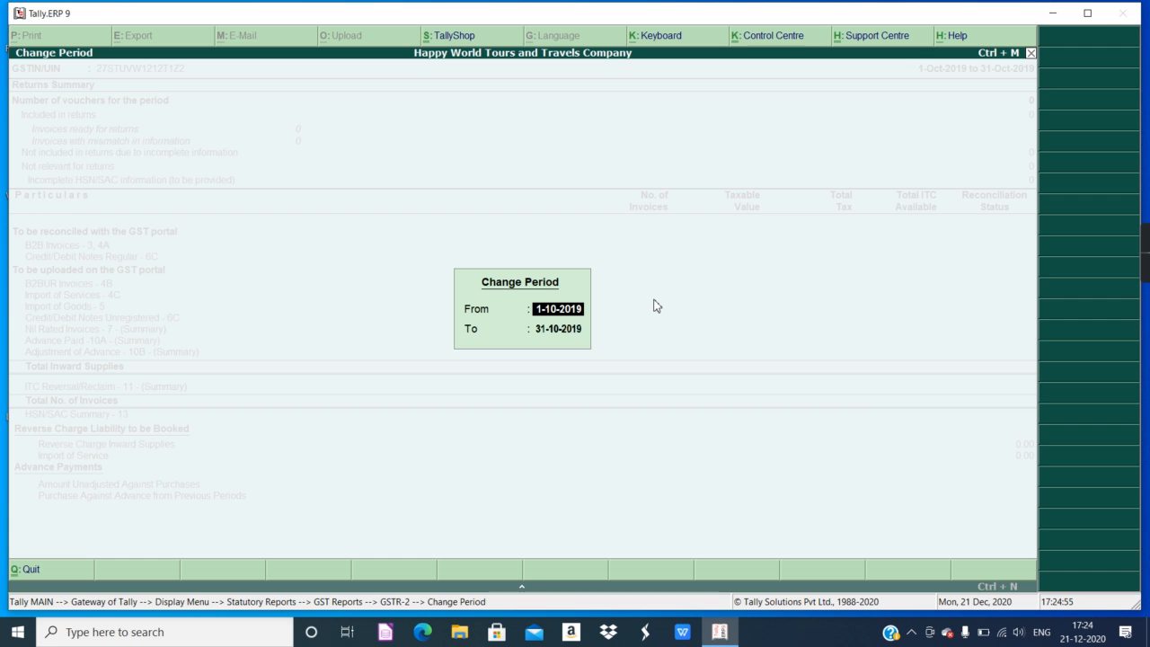
type("1-4-20")
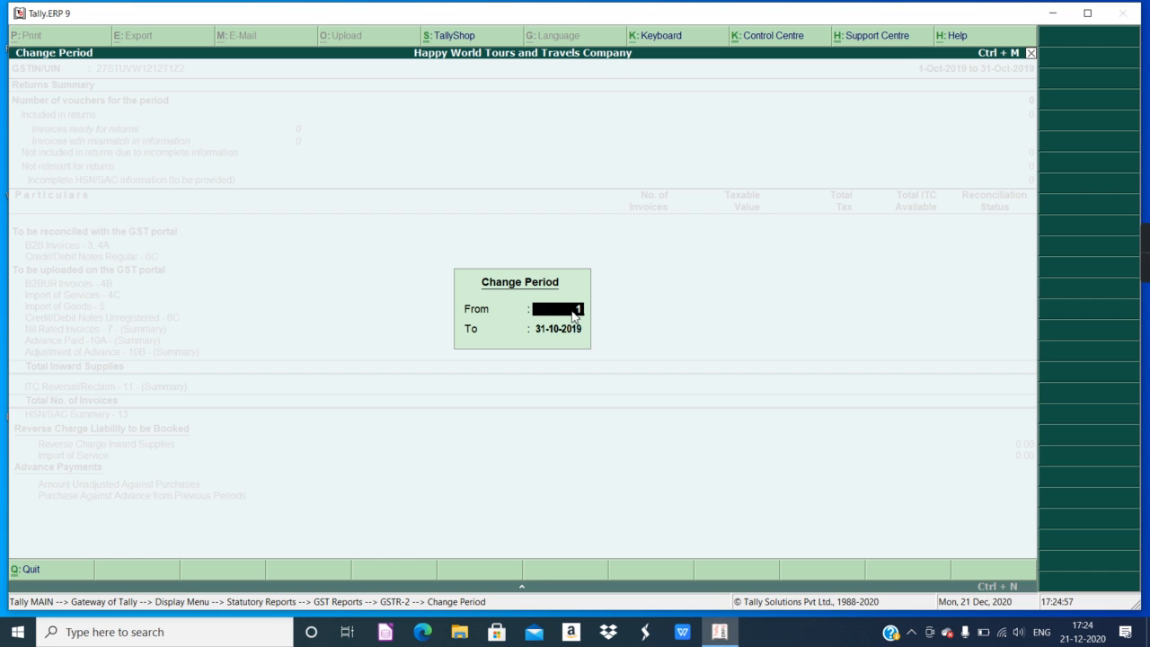
type("19")
key("Return")
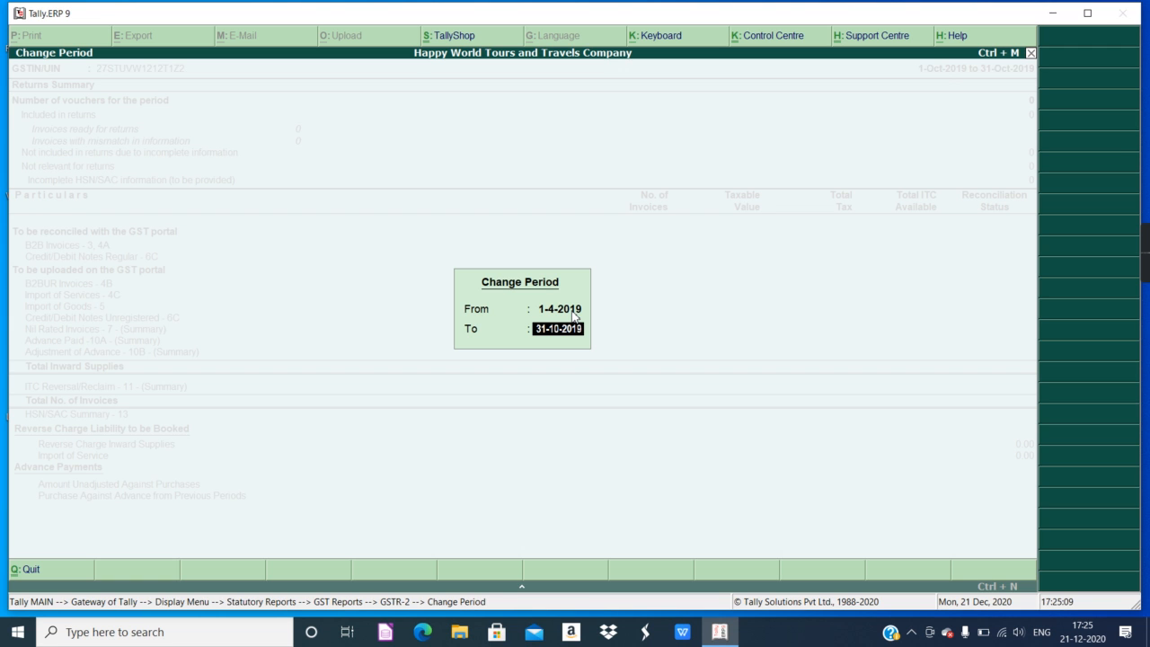
type("31-12-2019")
key("Return")
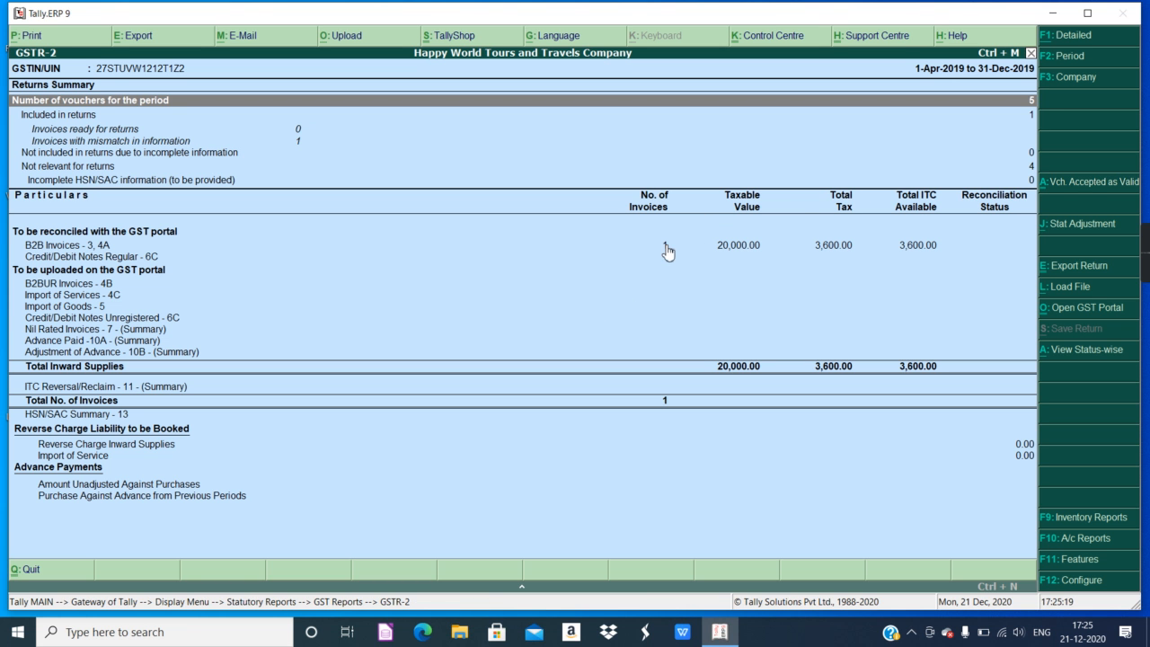
mouse_move(1125, 295)
key("Escape")
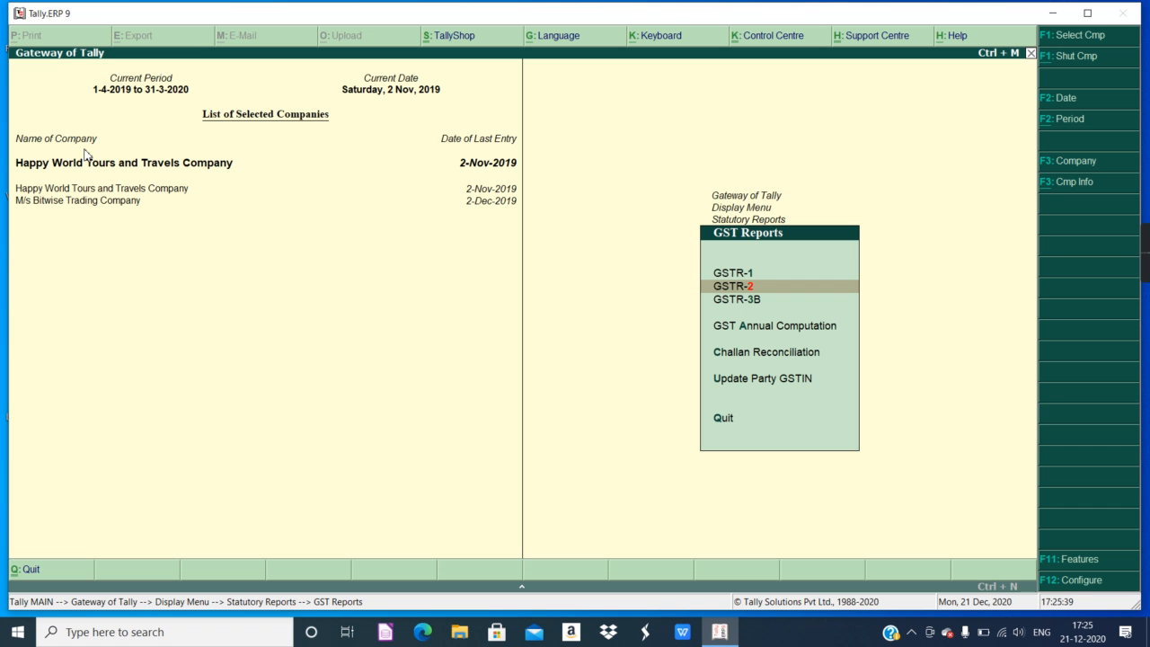
Examine the GST Annual Computation in detailed and condensed form, and close the report.
left_click(749, 329)
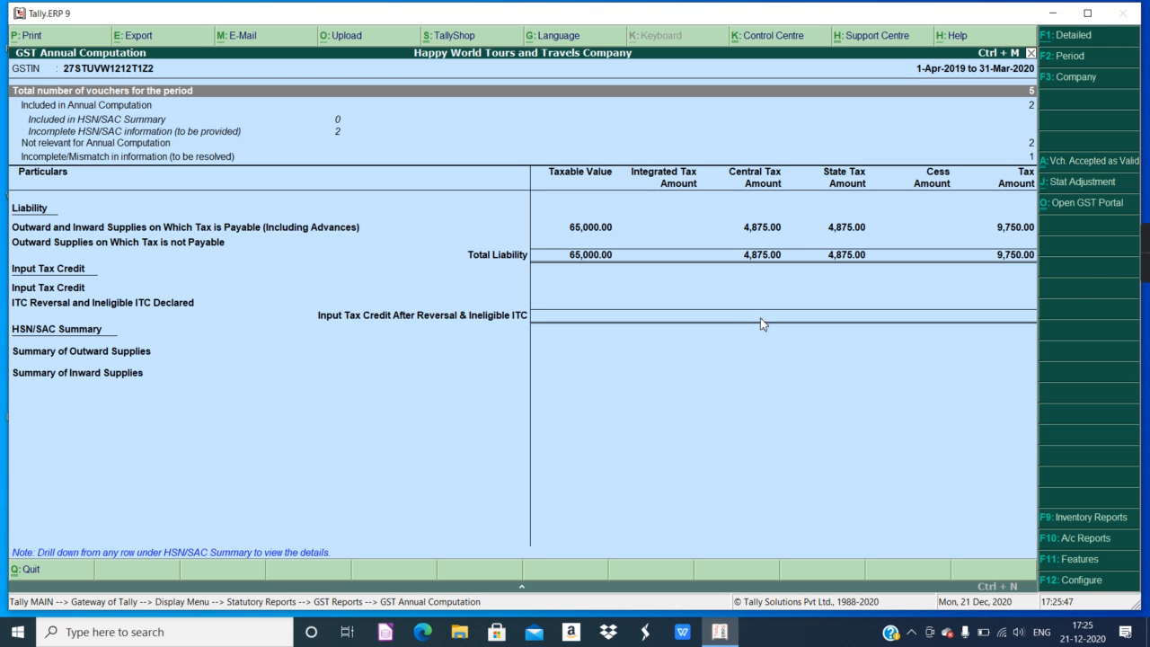
left_click(1049, 38)
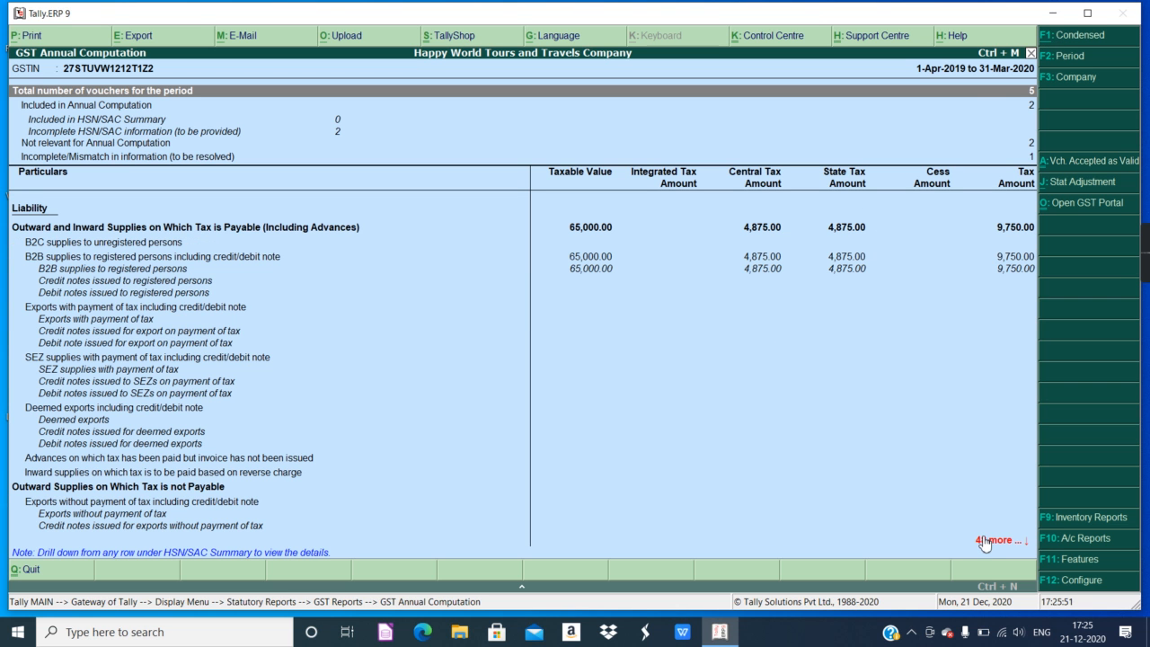
left_click(1079, 38)
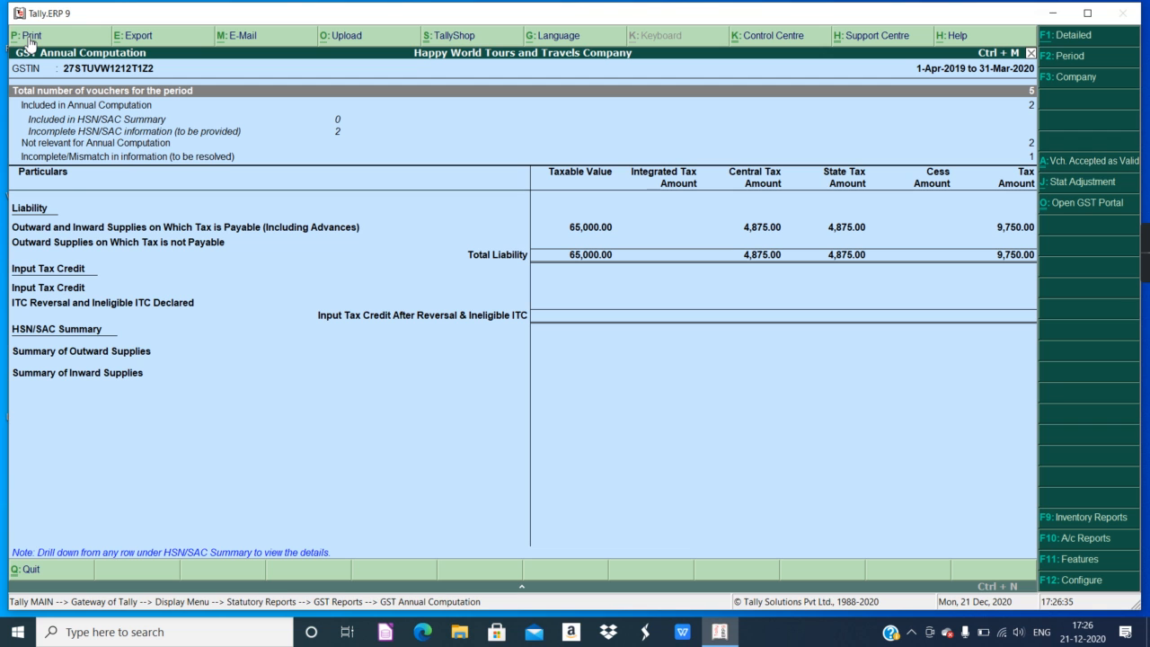
key("Escape")
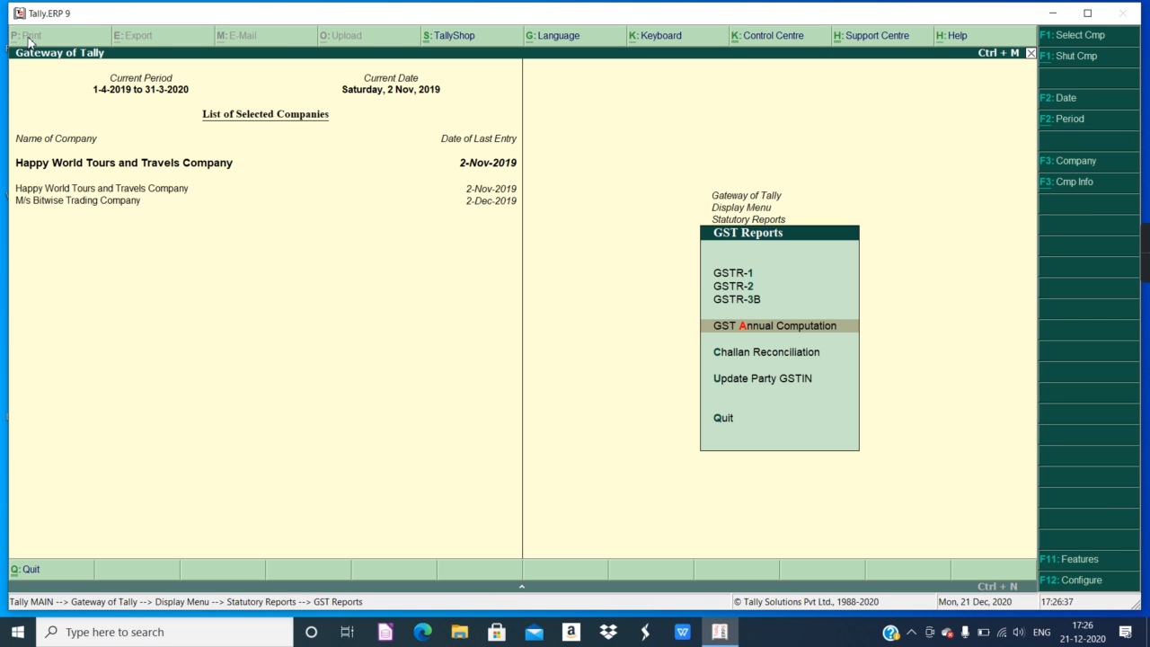
Review the company's Trial Balance and return to the list of display reports.
key("Escape")
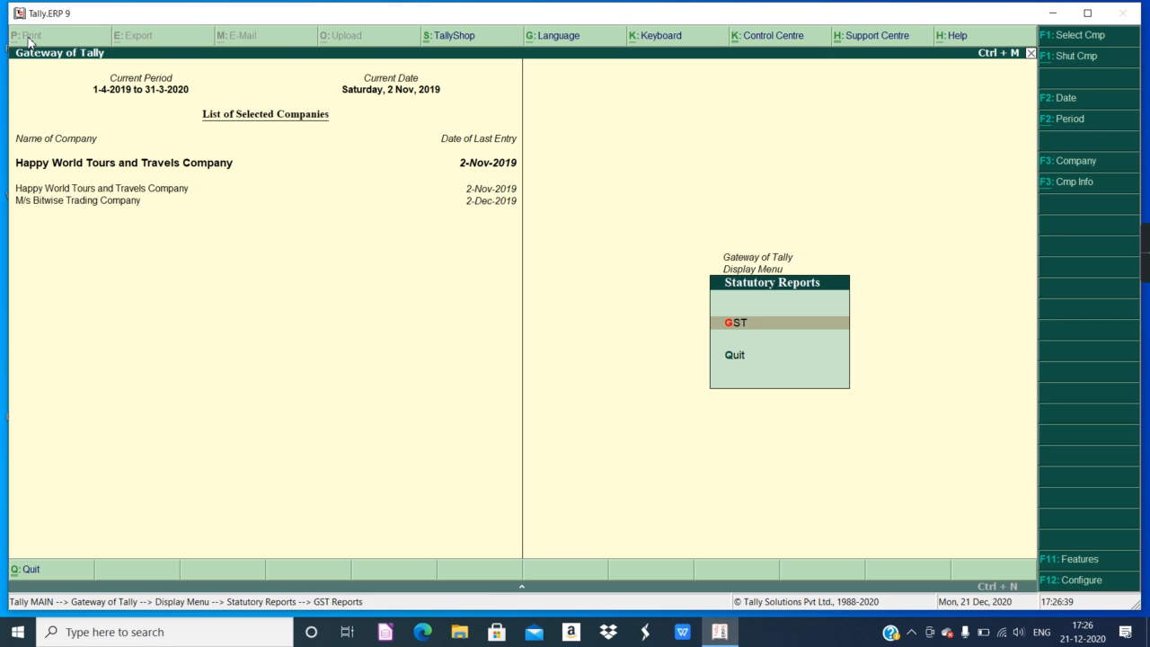
key("Escape")
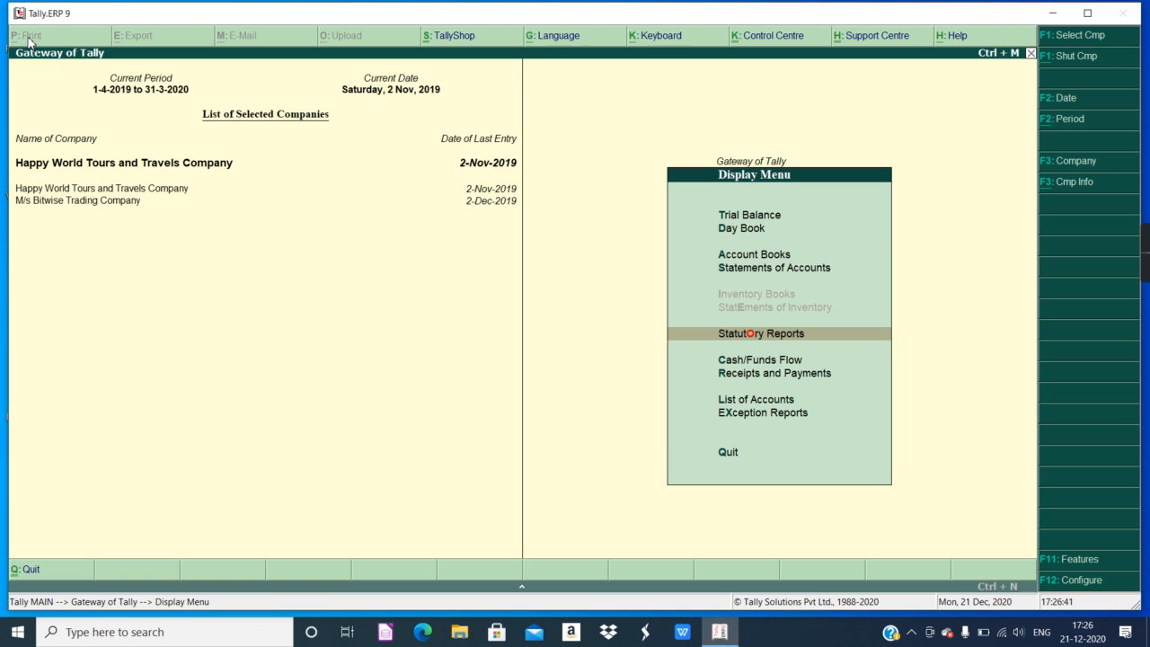
key("t")
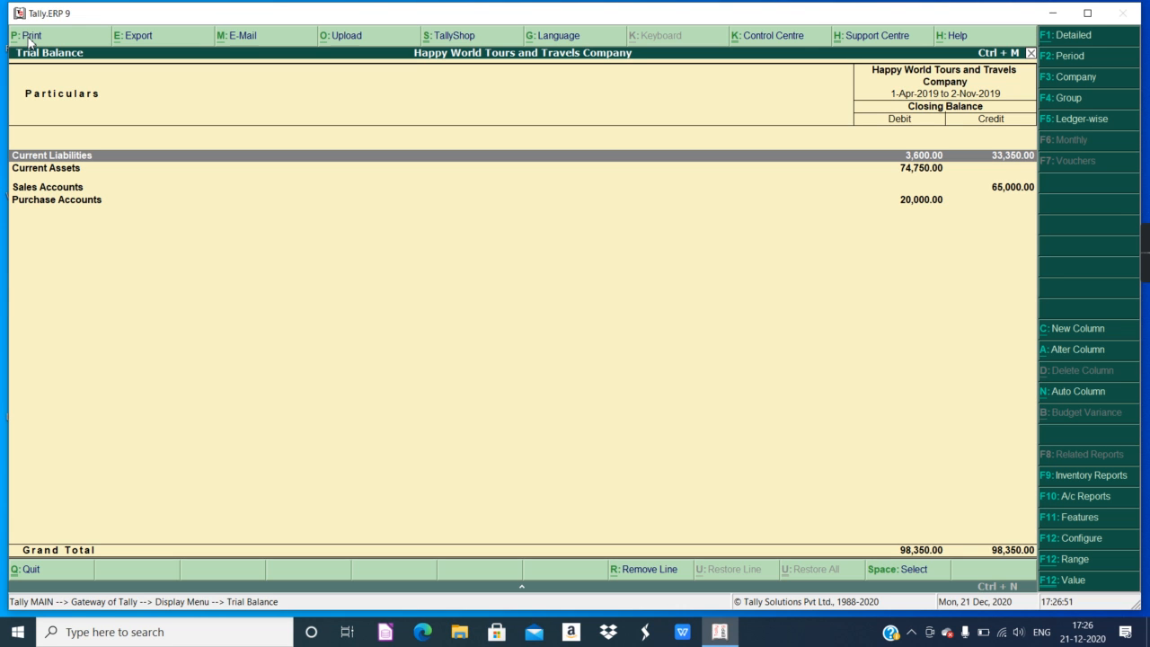
key("Escape")
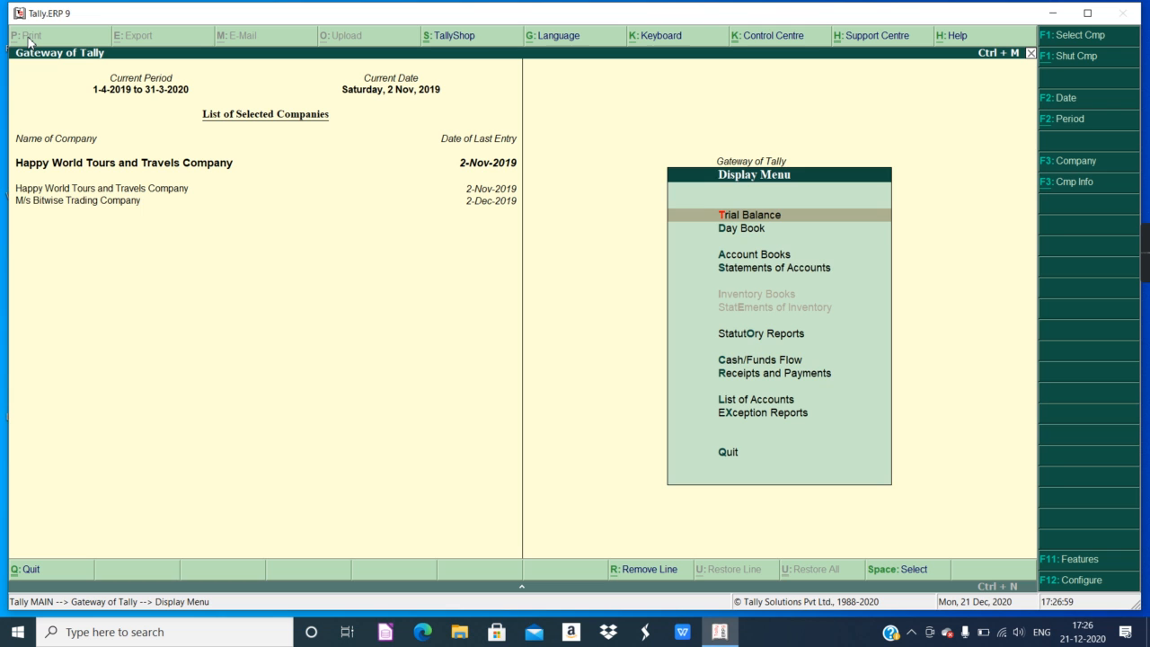
Drill down from the Purchase Register through November to the website development purchase voucher, review it and return to the Gateway of Tally.
key("a")
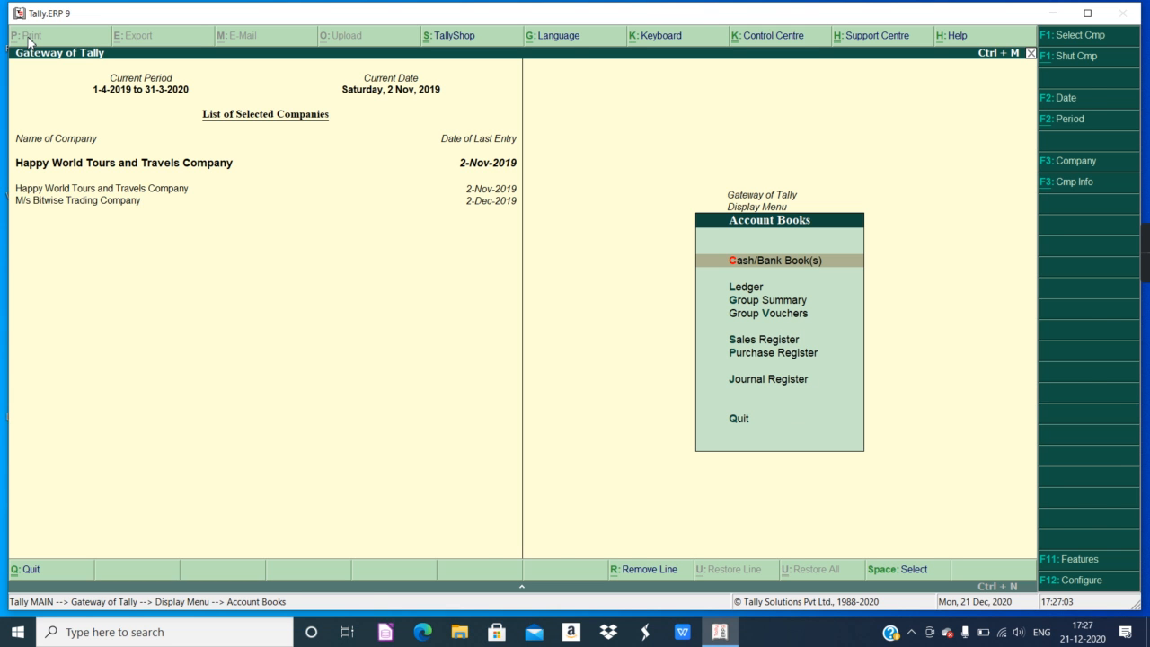
key("u")
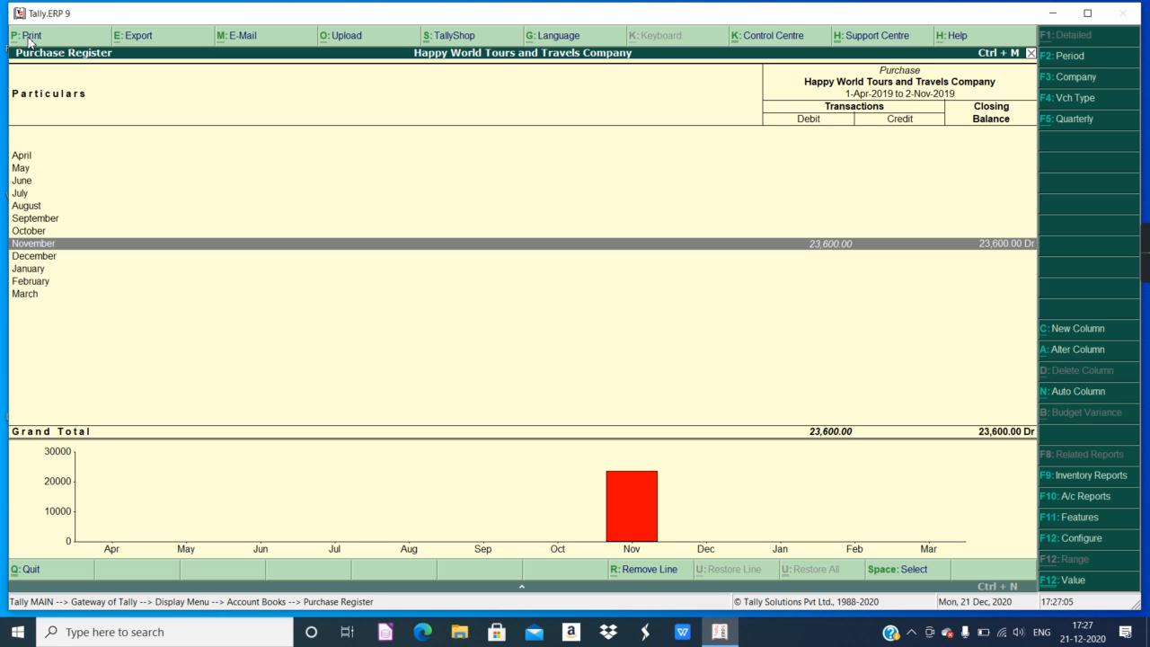
left_click(30, 37)
key("Return")
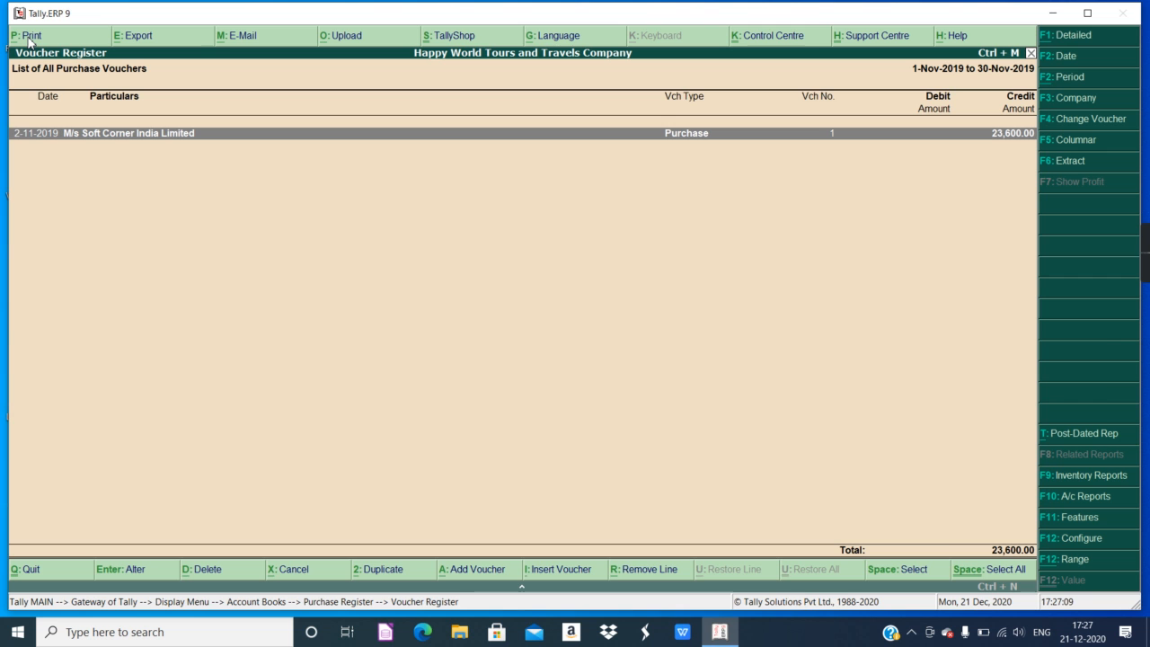
key("Return")
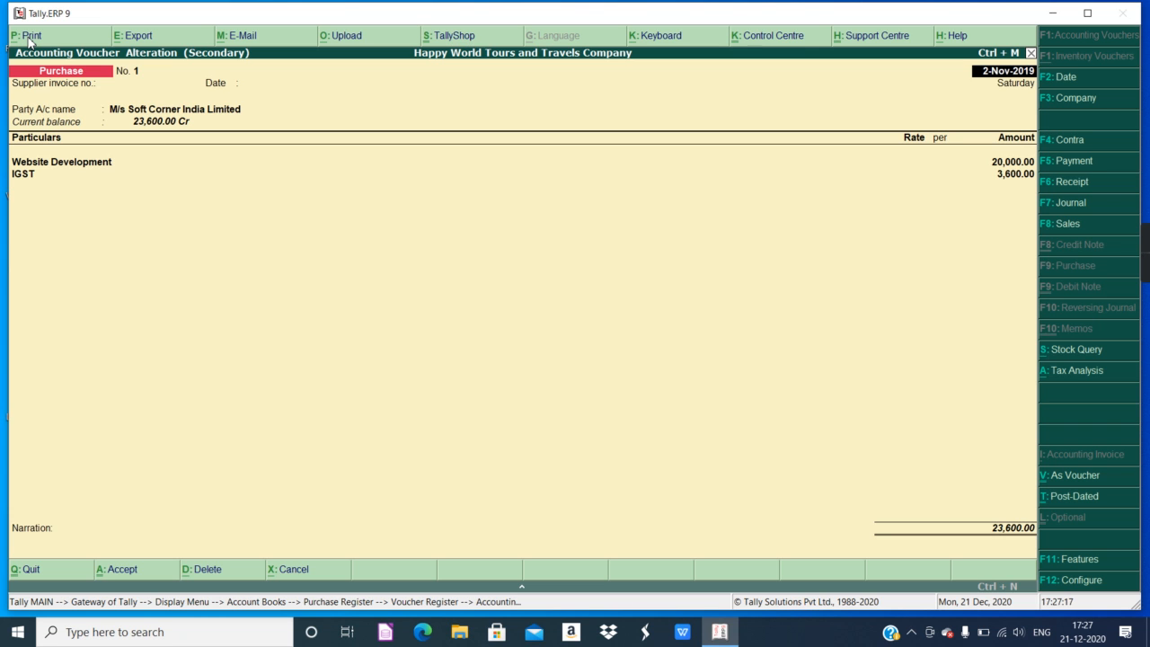
key("Escape")
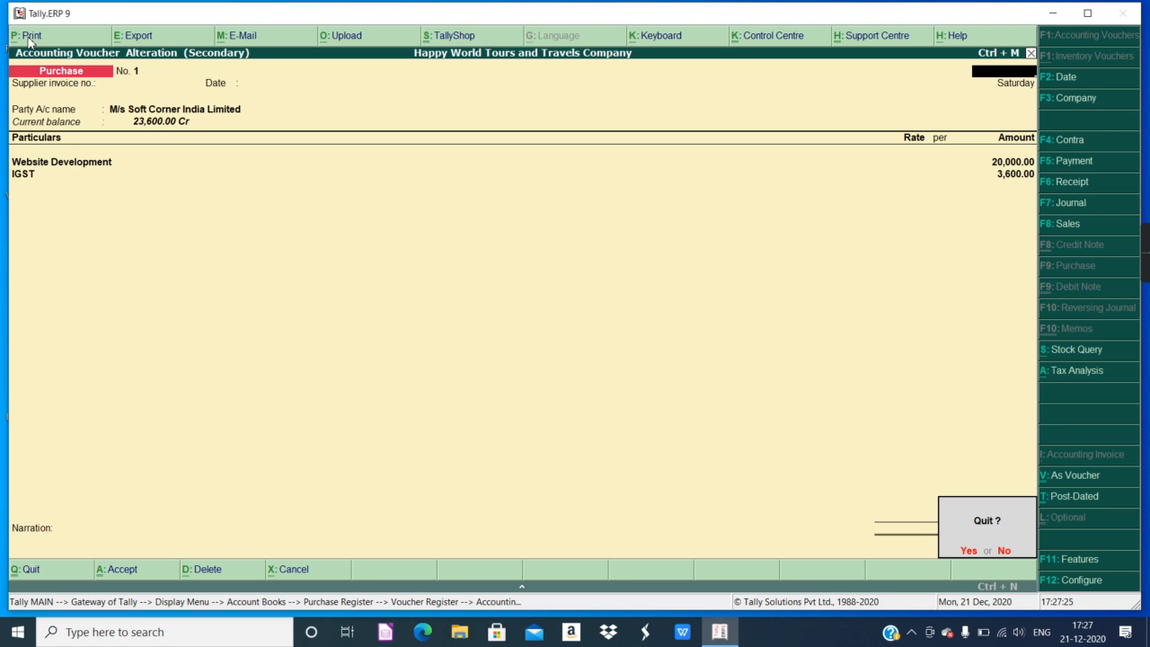
key("y")
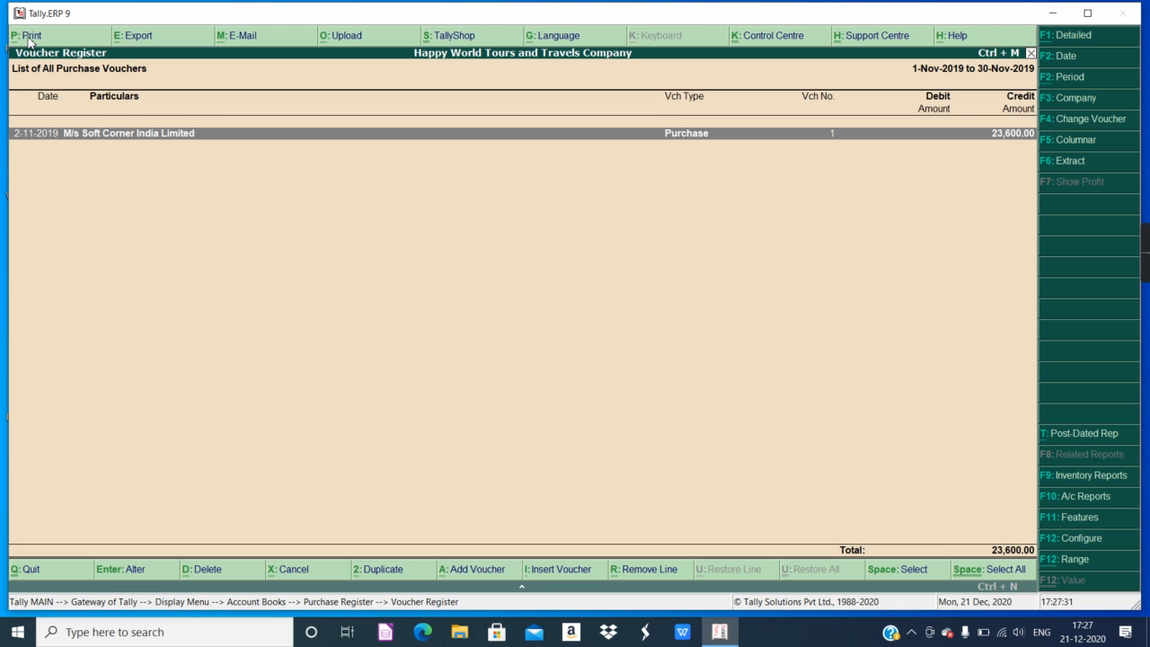
key("Escape")
key("Escape")
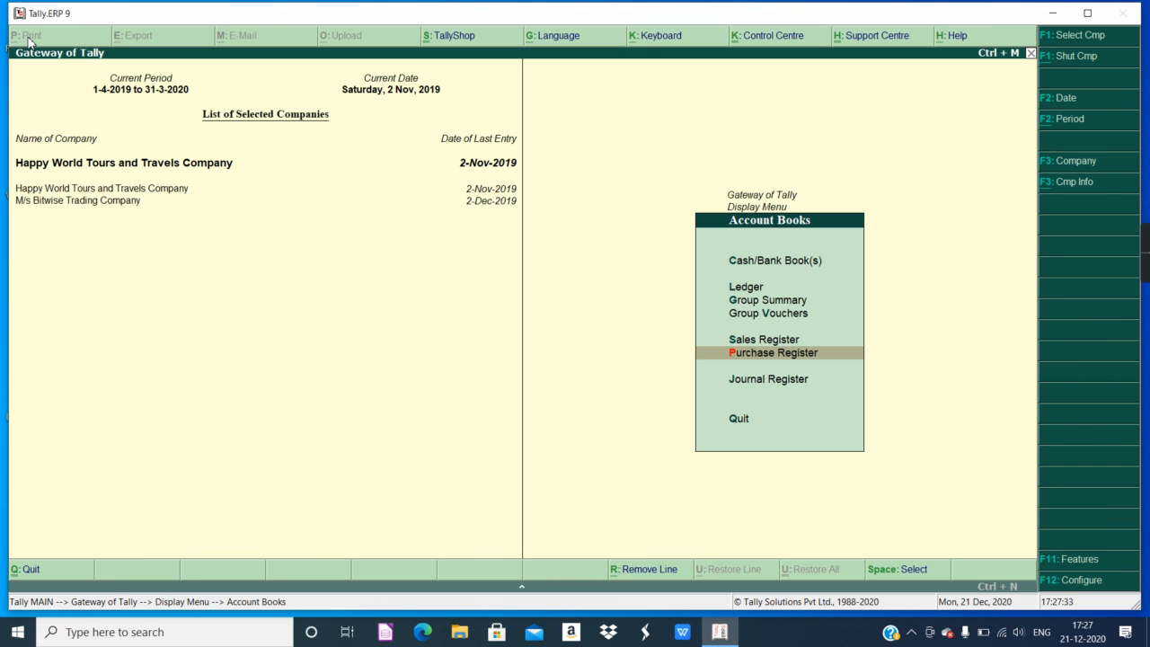
key("Escape")
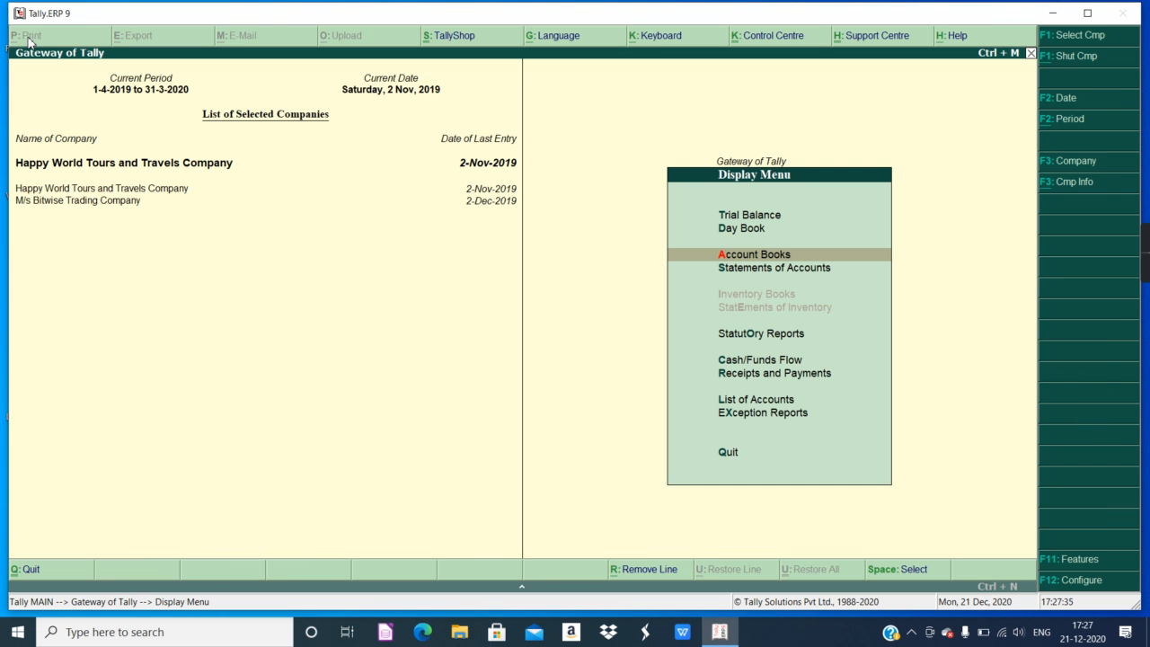
key("Escape")
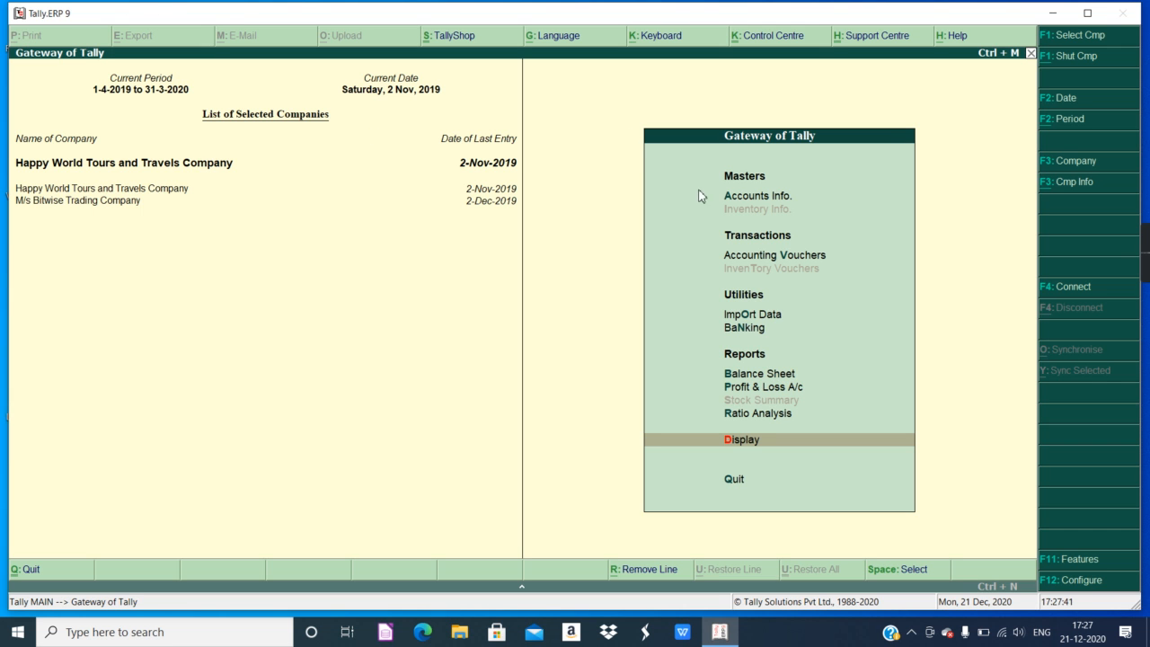
Start a payment voucher and choose M/s Soft Corner India Limited as the debit ledger.
left_click(786, 256)
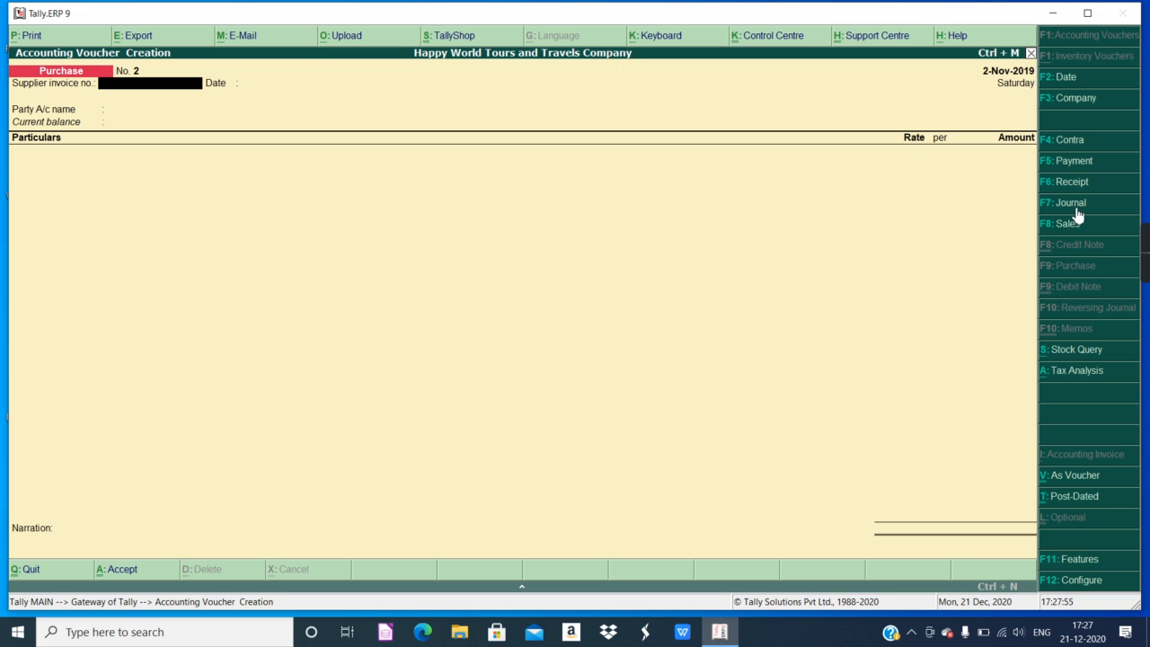
left_click(1068, 161)
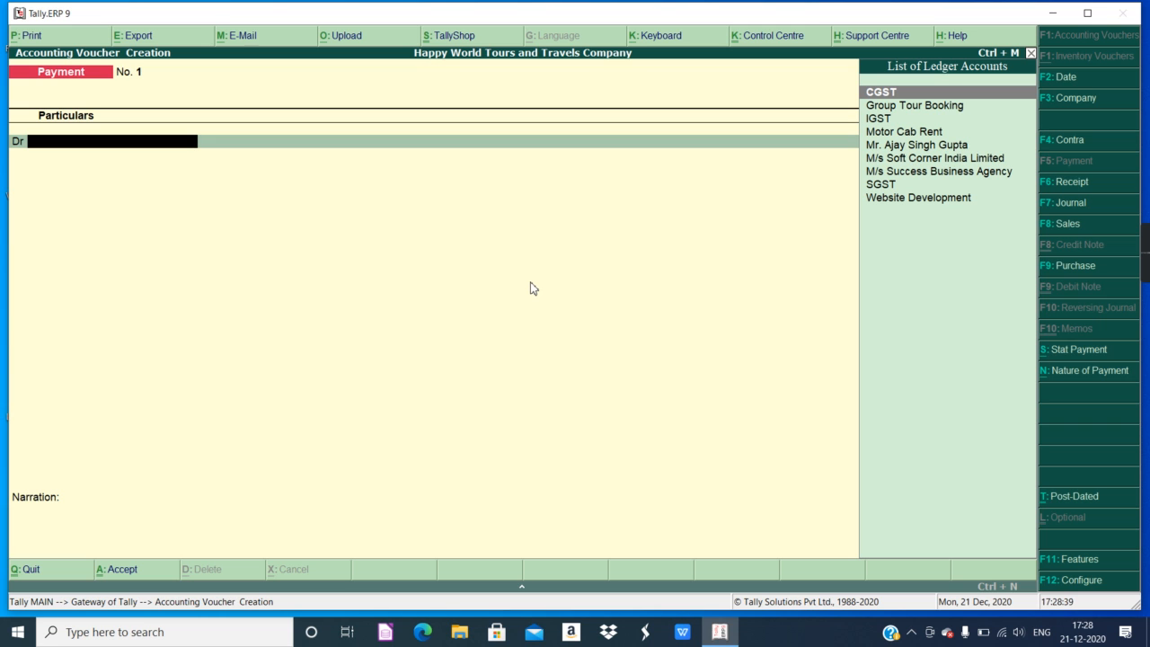
left_click(887, 160)
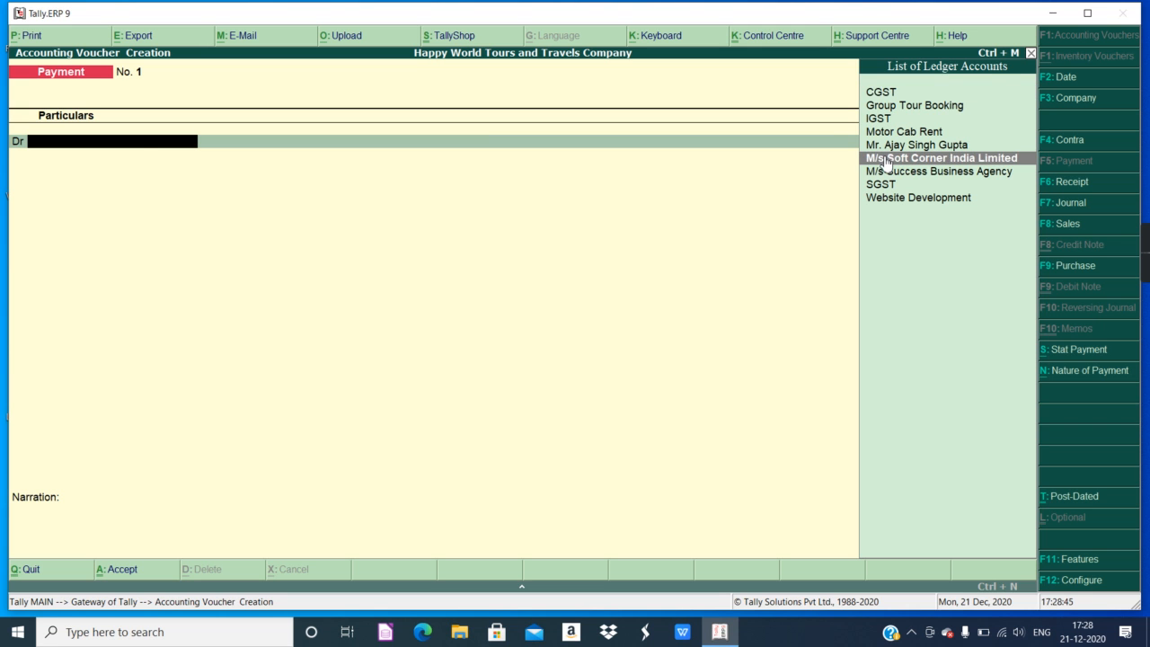
left_click(886, 161)
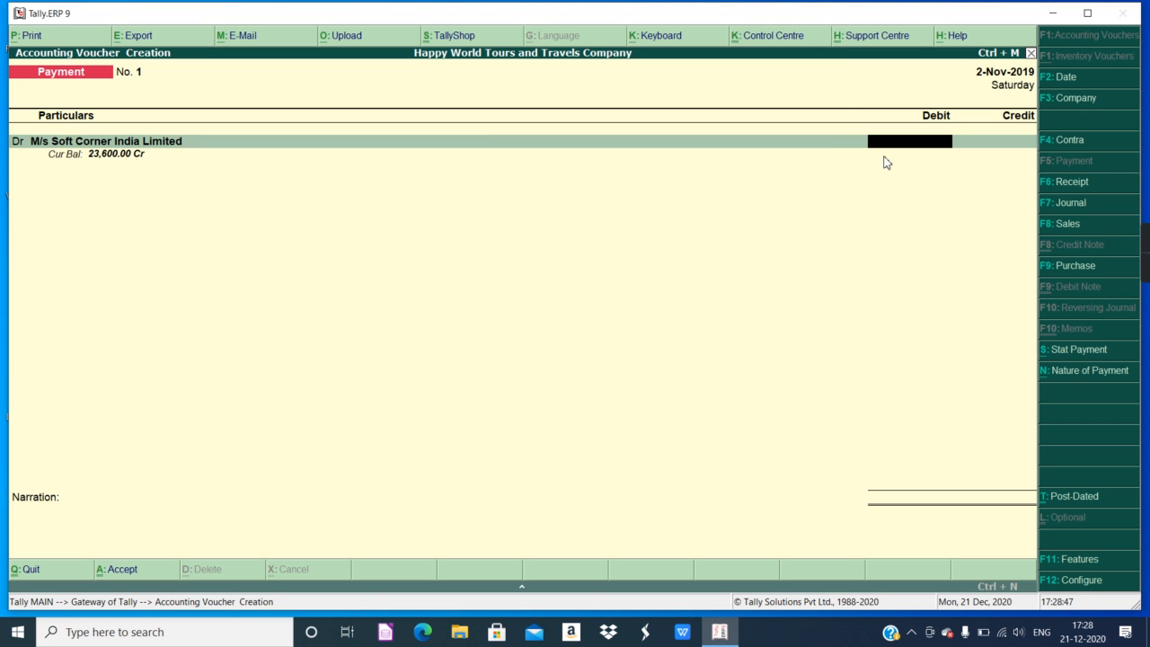
Complete the payment voucher with a 23,600 debit credited to Cash, save it and return to the Gateway of Tally.
type("23600")
key("Return")
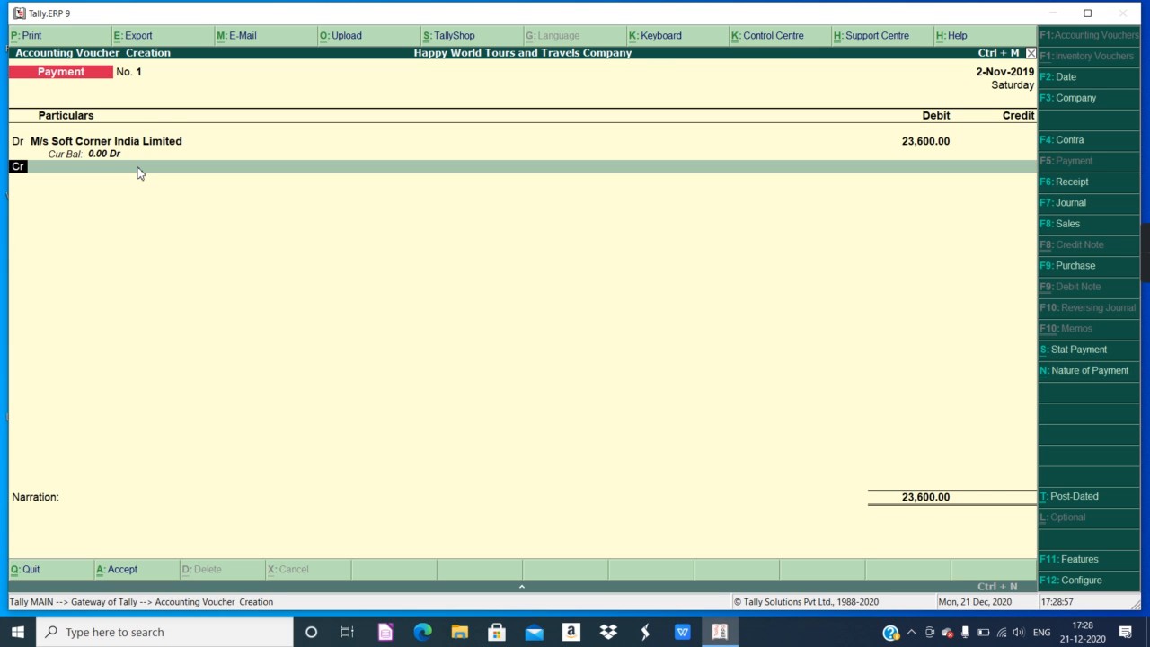
key("Return")
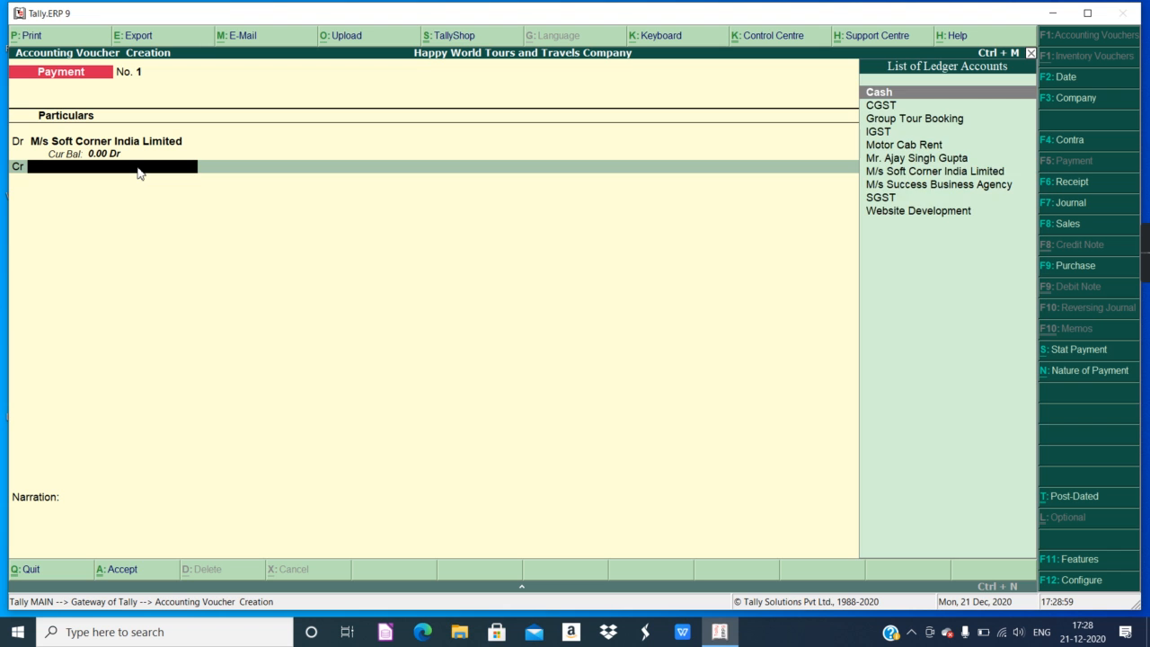
type("Cash")
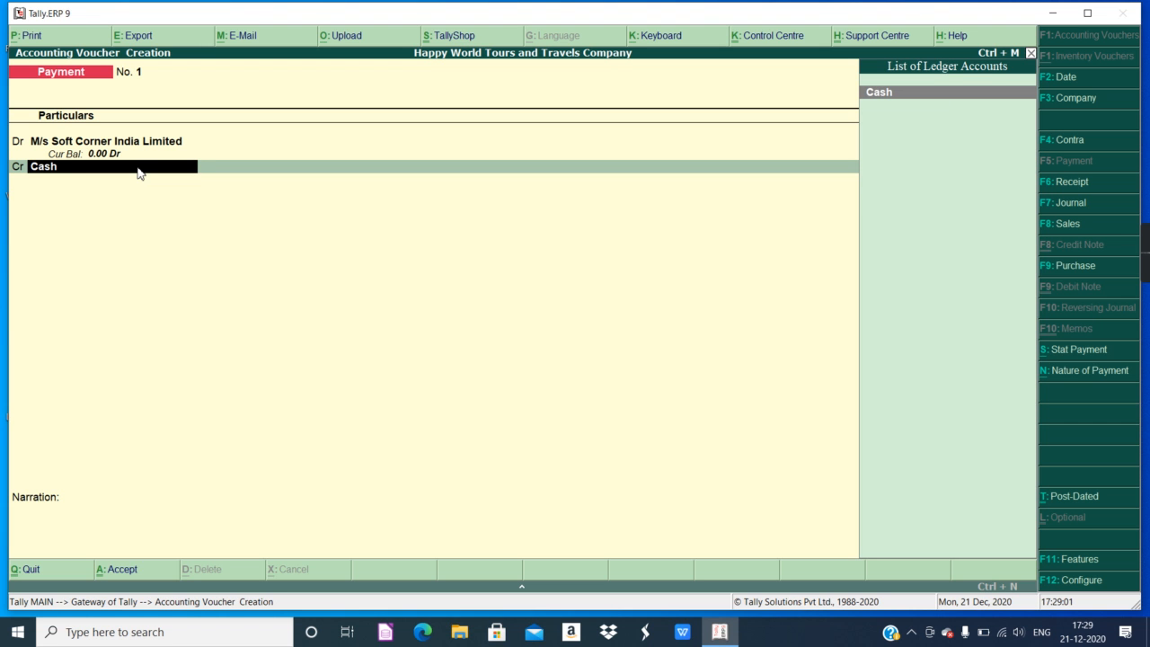
key("Return")
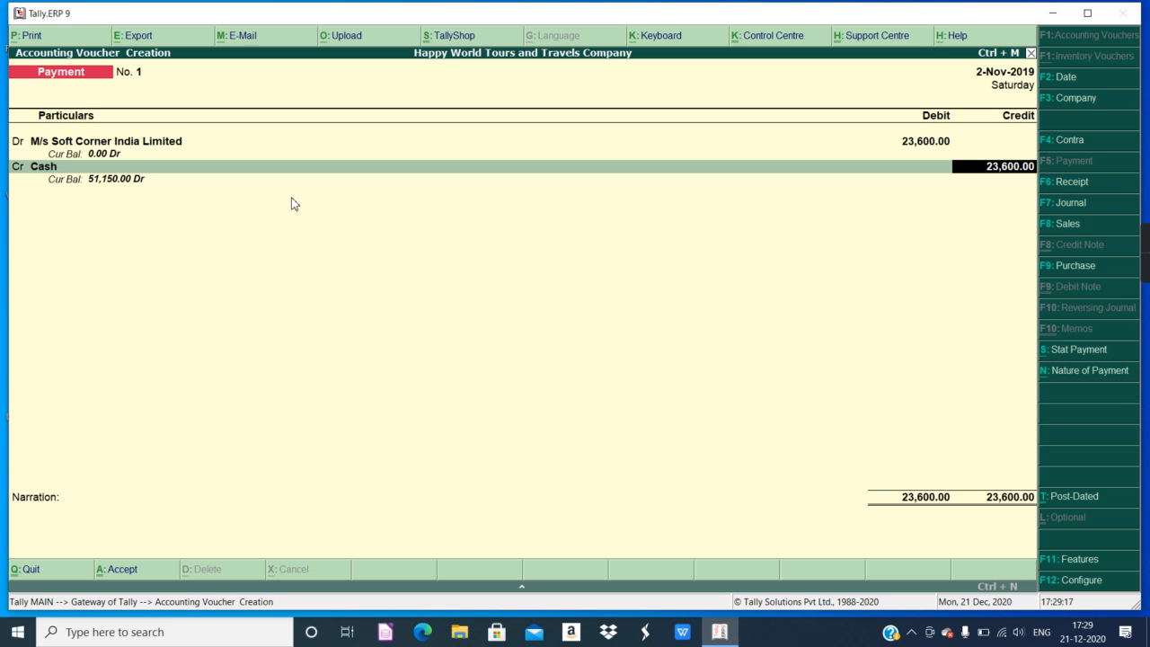
key("Return")
key("Return")
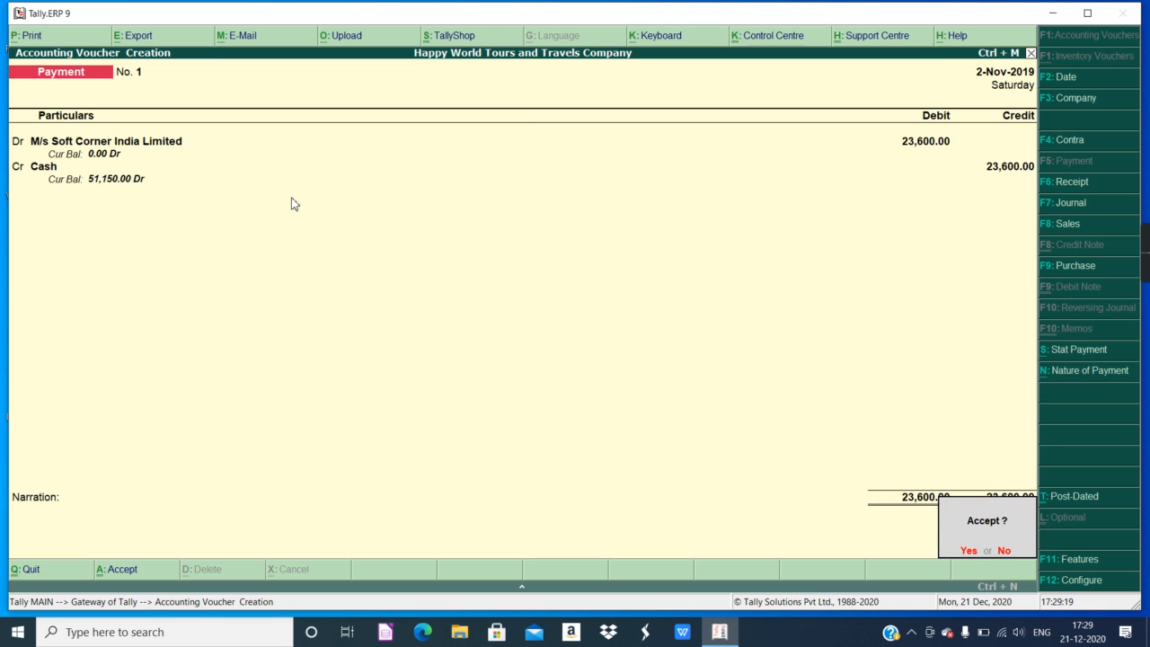
key("Return")
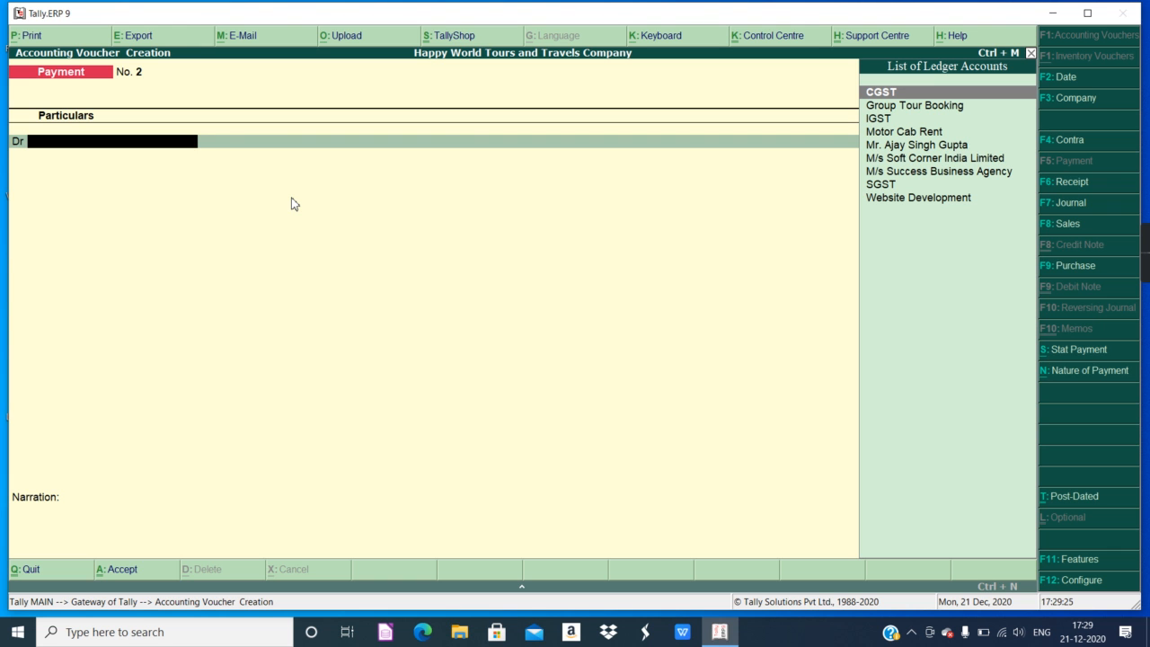
key("Escape")
key("Return")
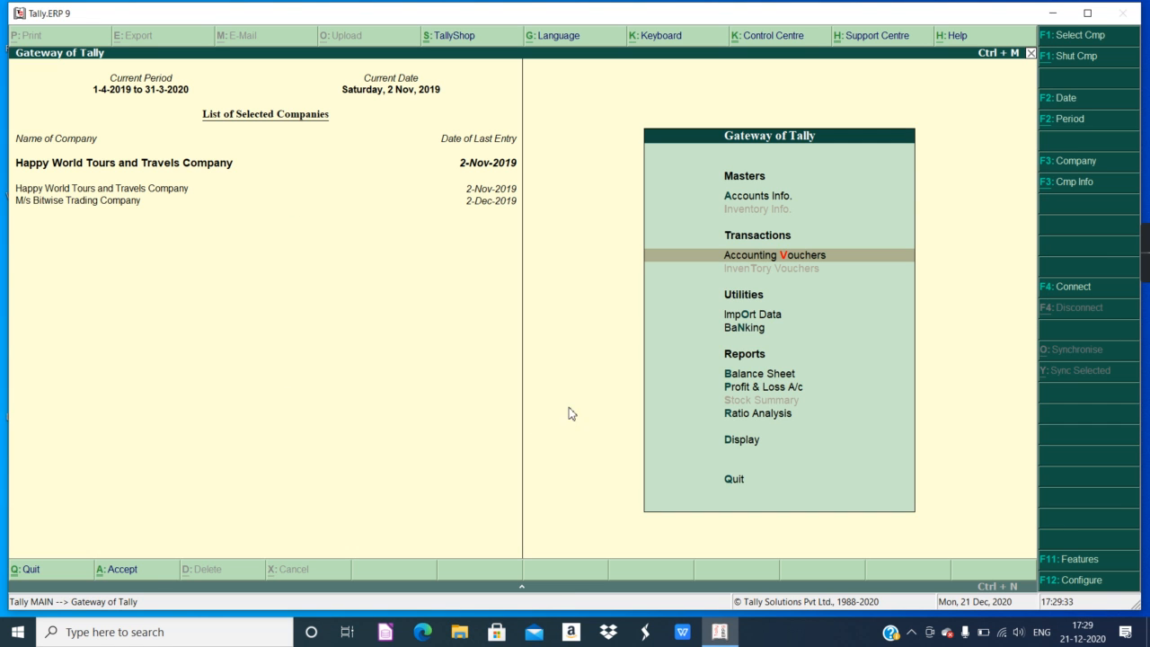
Open the GSTR-2 report, review it for the period 1-4-2019 to 31-12-2019 and close it.
left_click(729, 446)
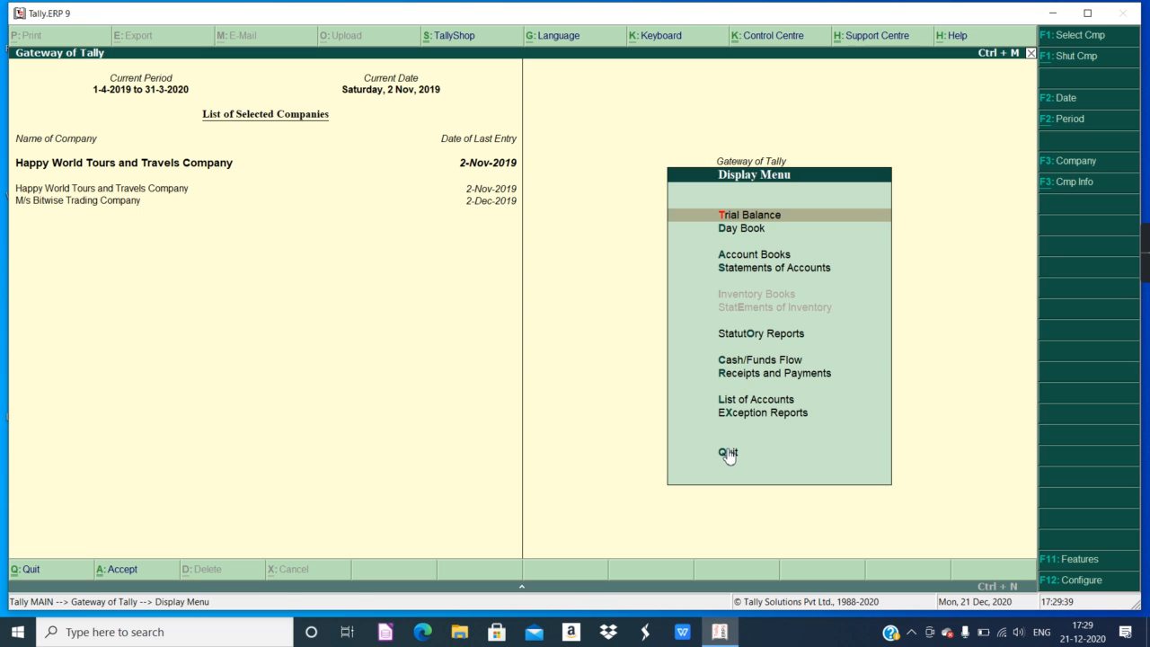
key("o")
key("Return")
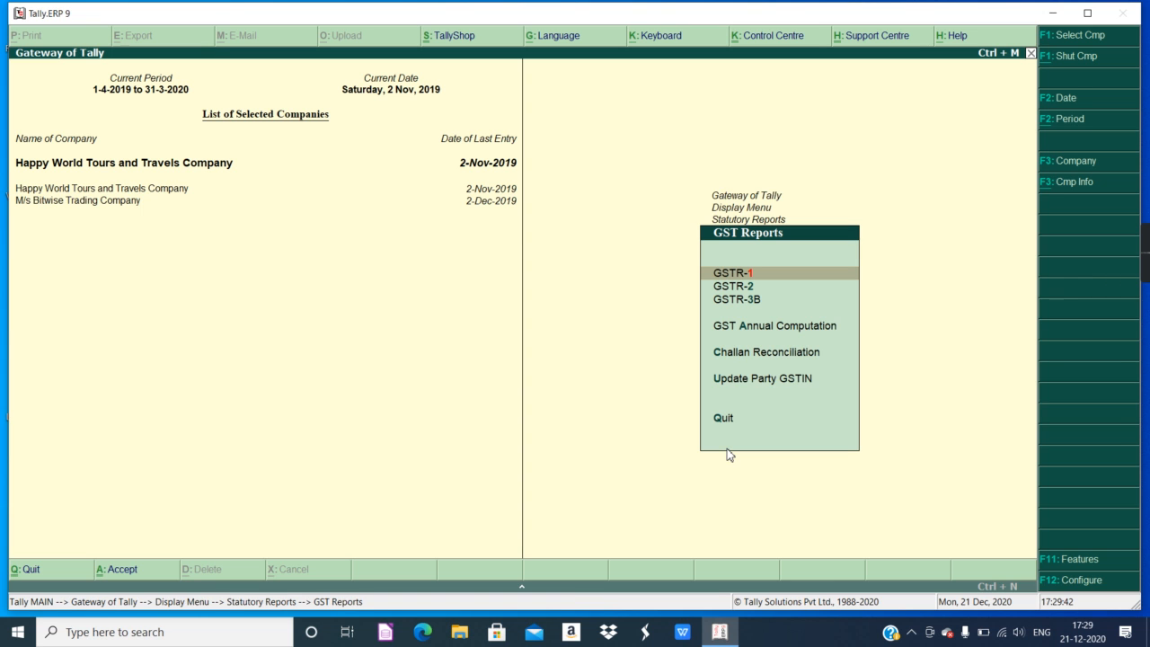
key("2")
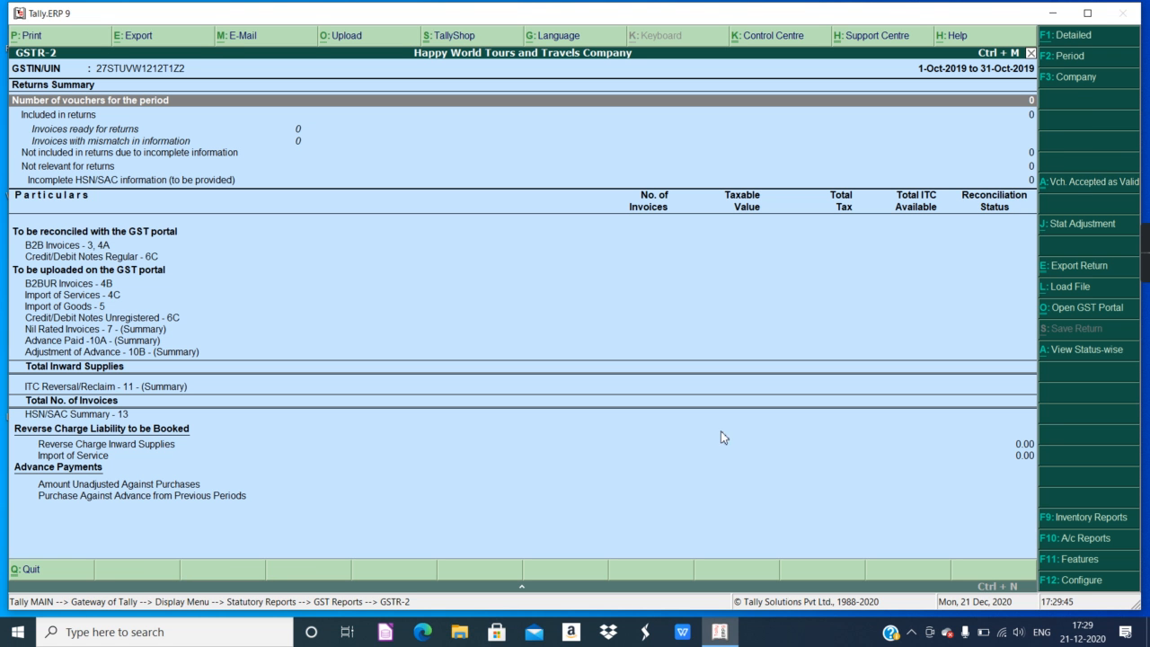
left_click(1067, 57)
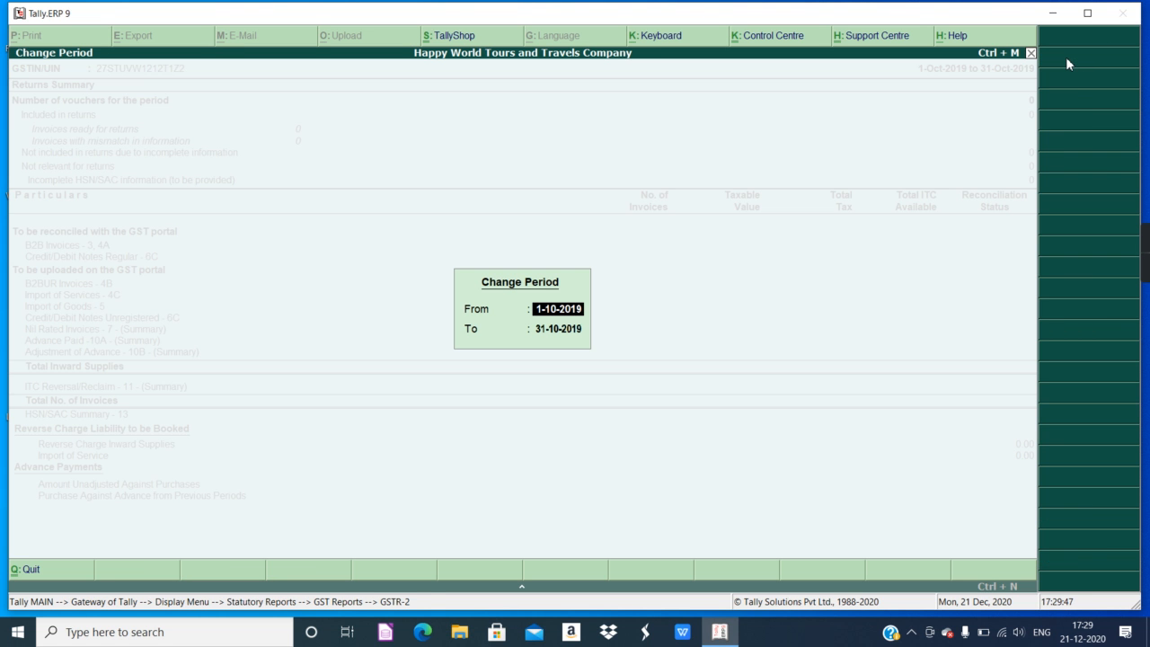
type("1-4-2019")
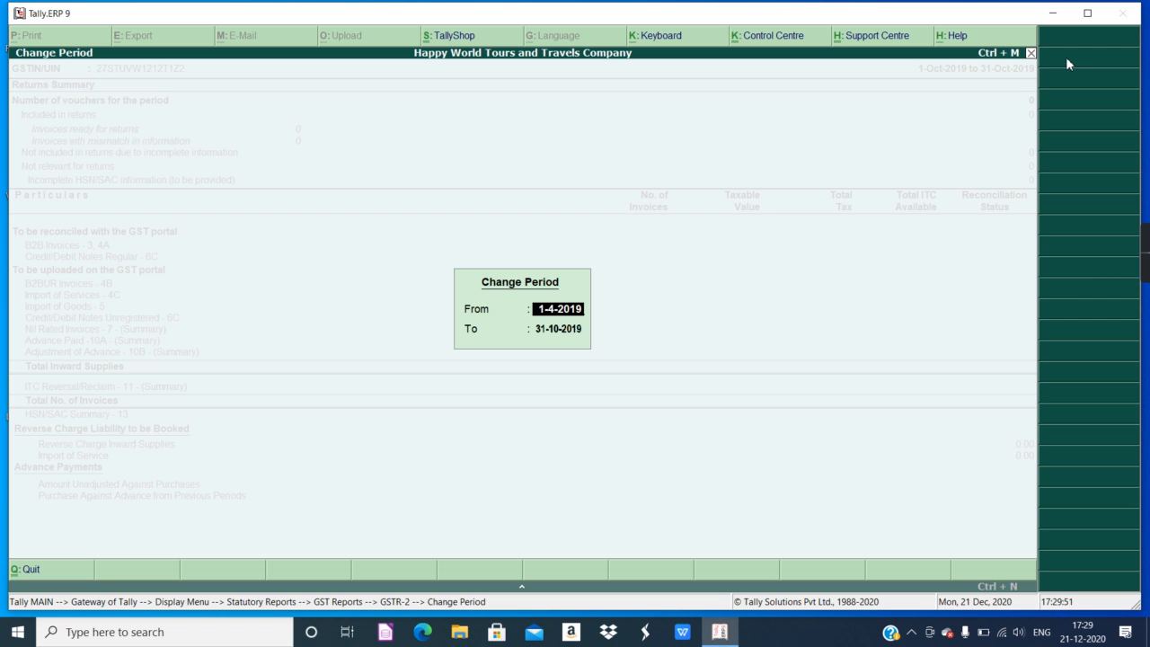
key("Return")
type("3")
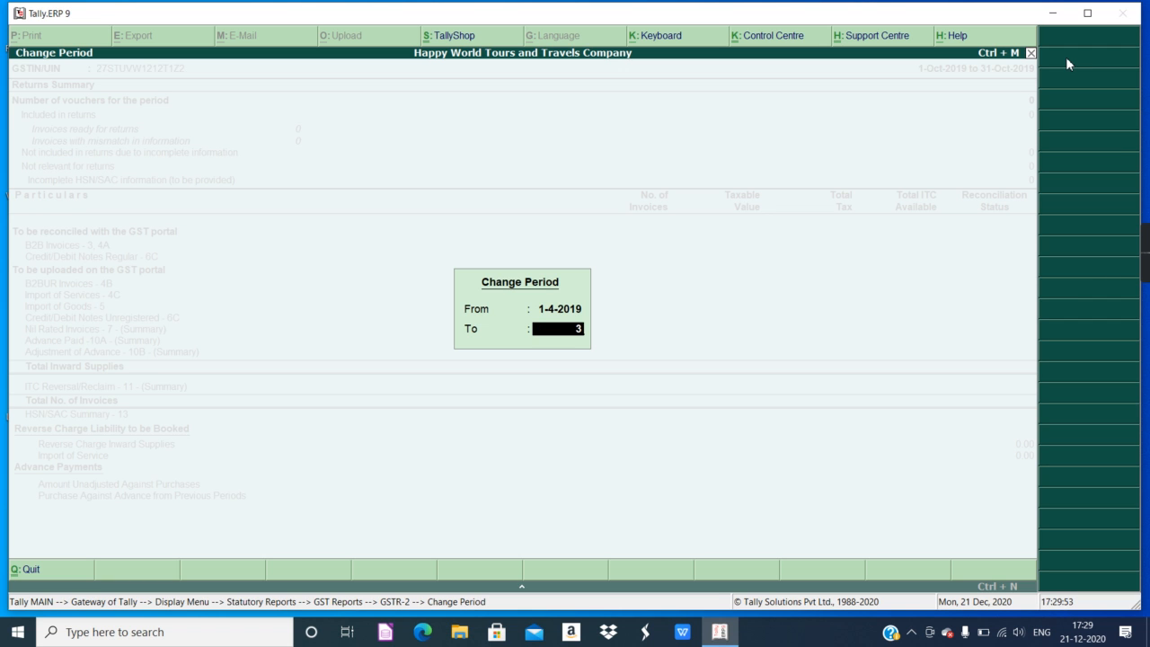
type("1-12-2019")
key("Return")
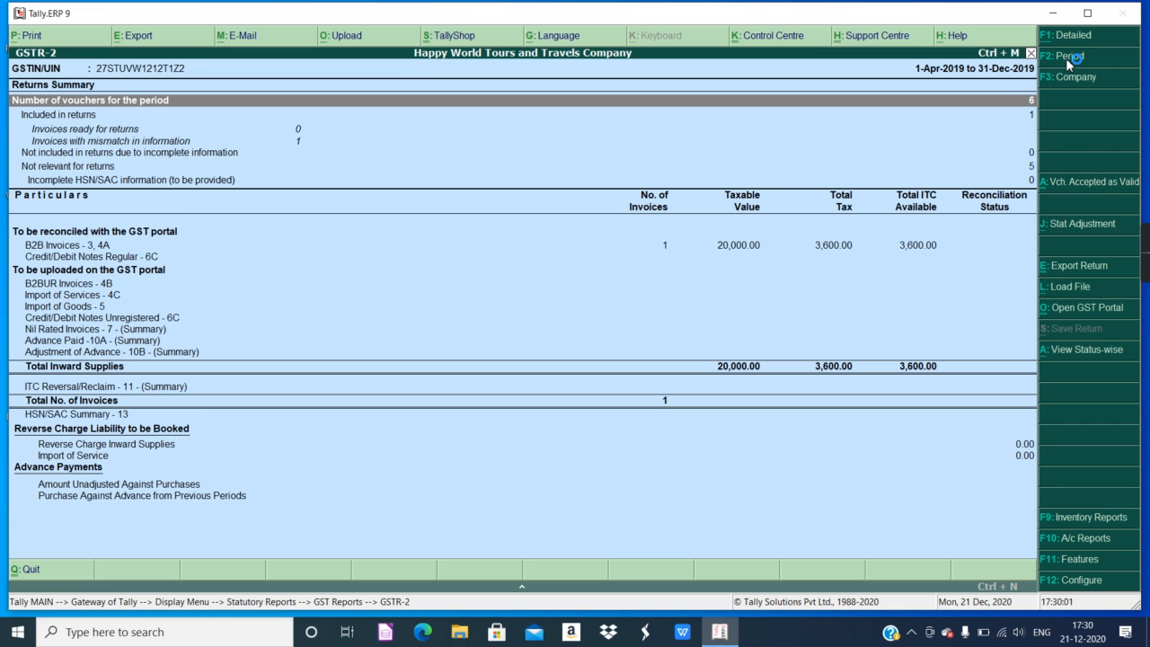
key("Escape")
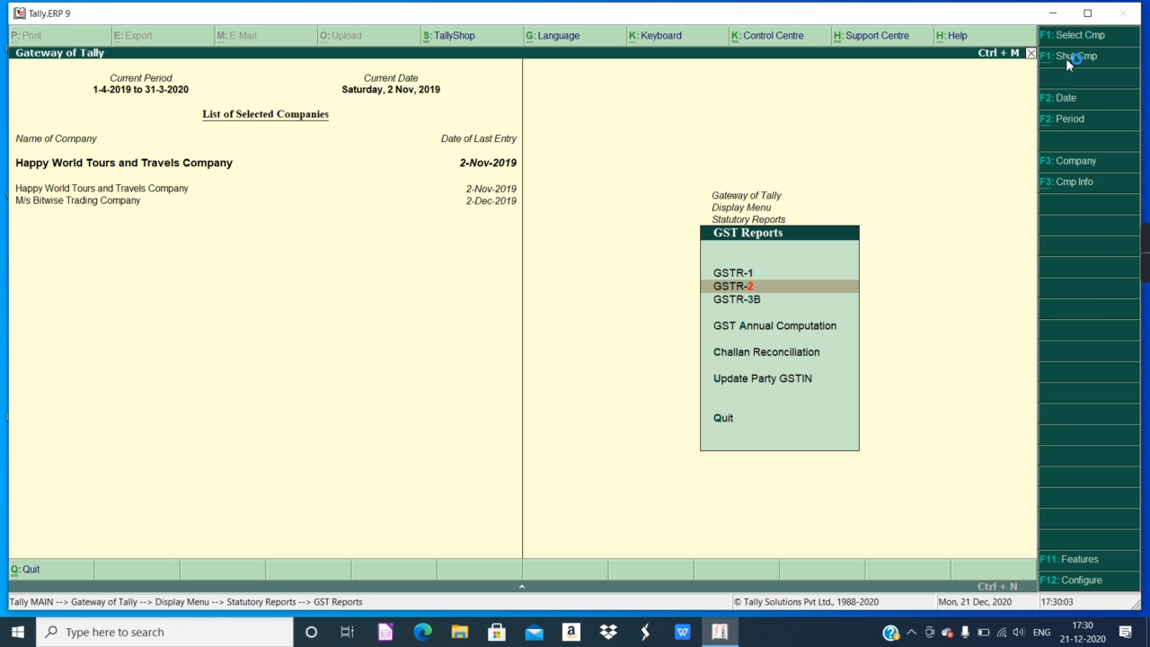
Review the GST Annual Computation and return to the list of display reports.
key("a")
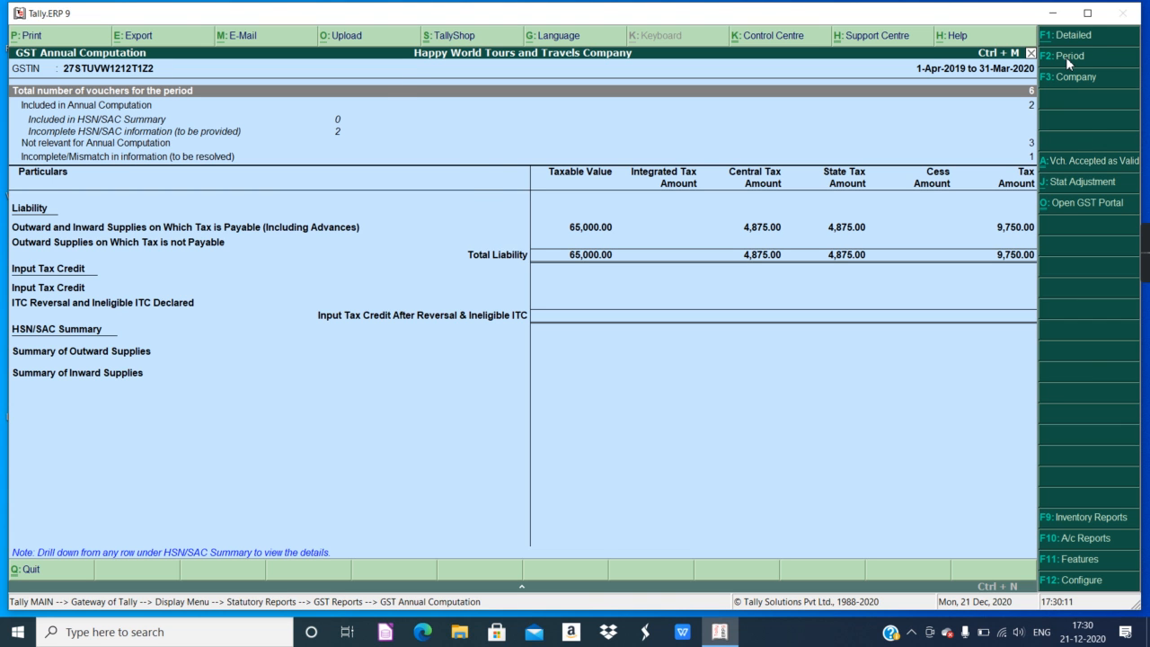
key("Escape")
key("Escape")
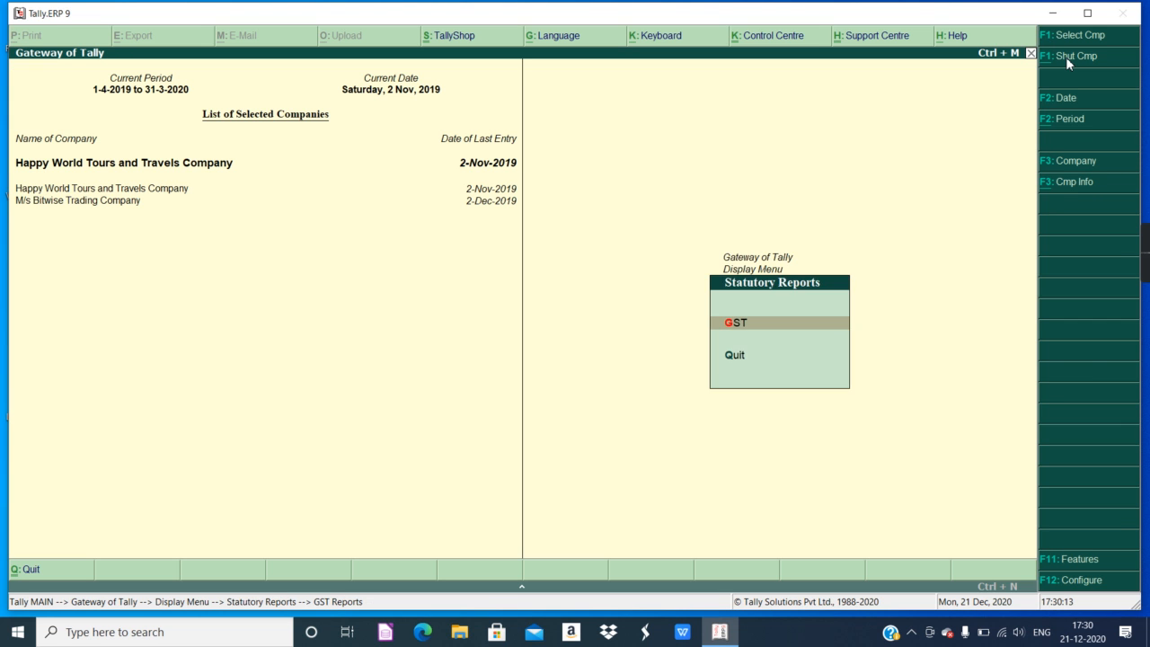
key("Escape")
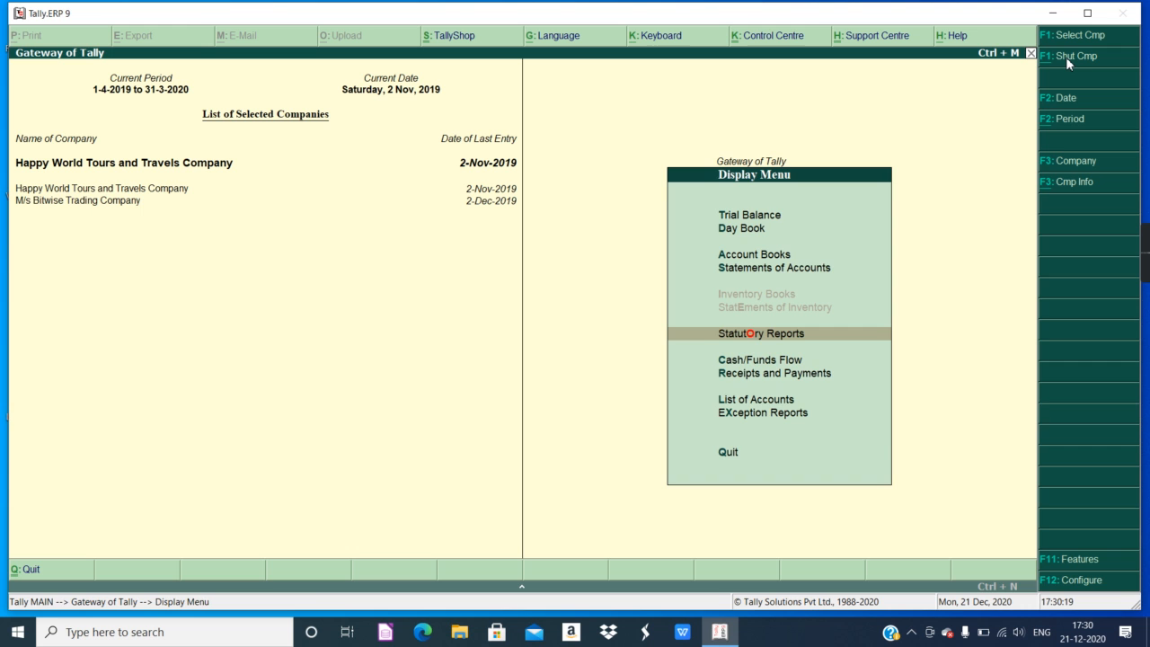
key("s")
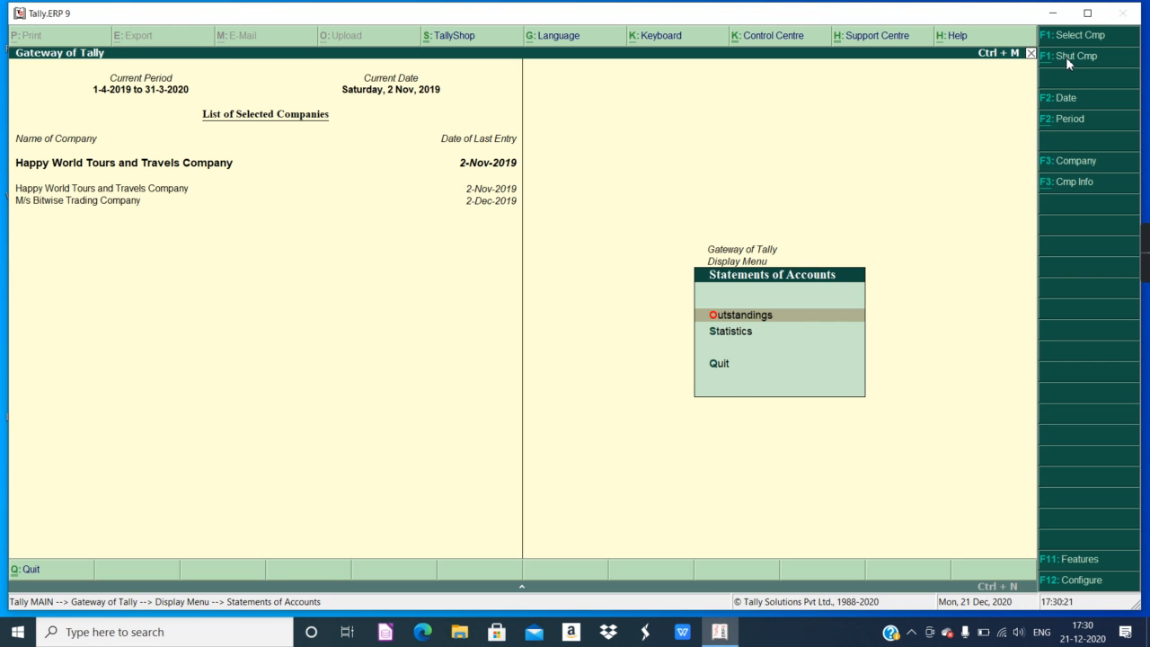
key("Escape")
key("a")
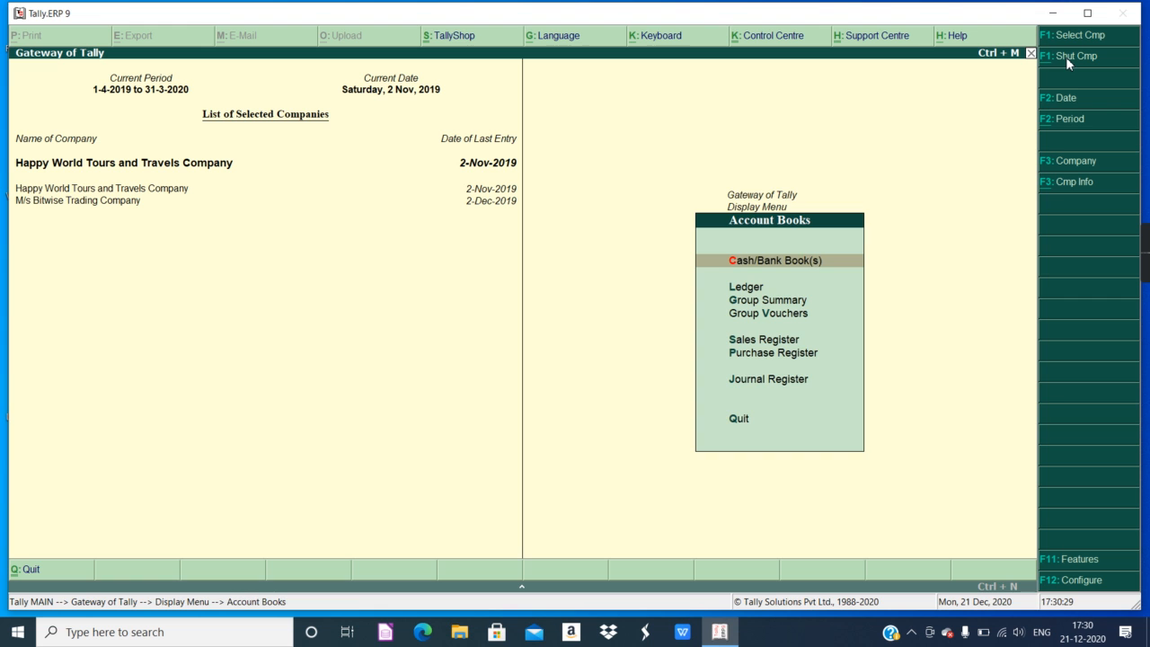
key("Escape")
Review the Trial Balance after the supplier payment and return to the Gateway of Tally.
key("t")
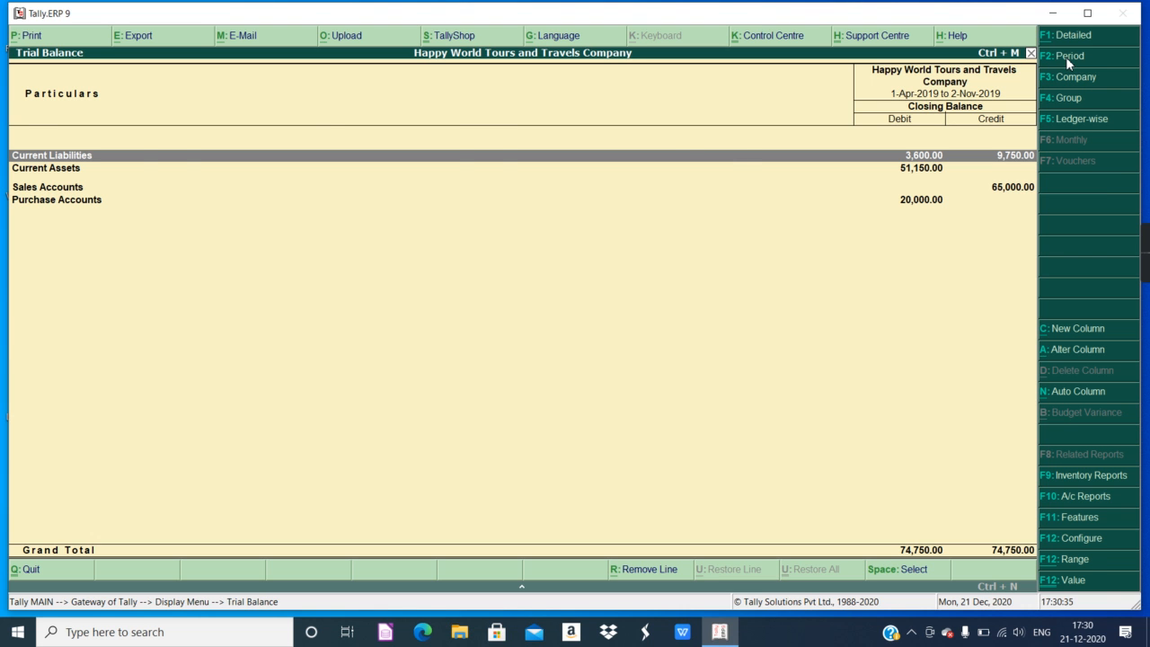
key("Escape")
key("Escape")
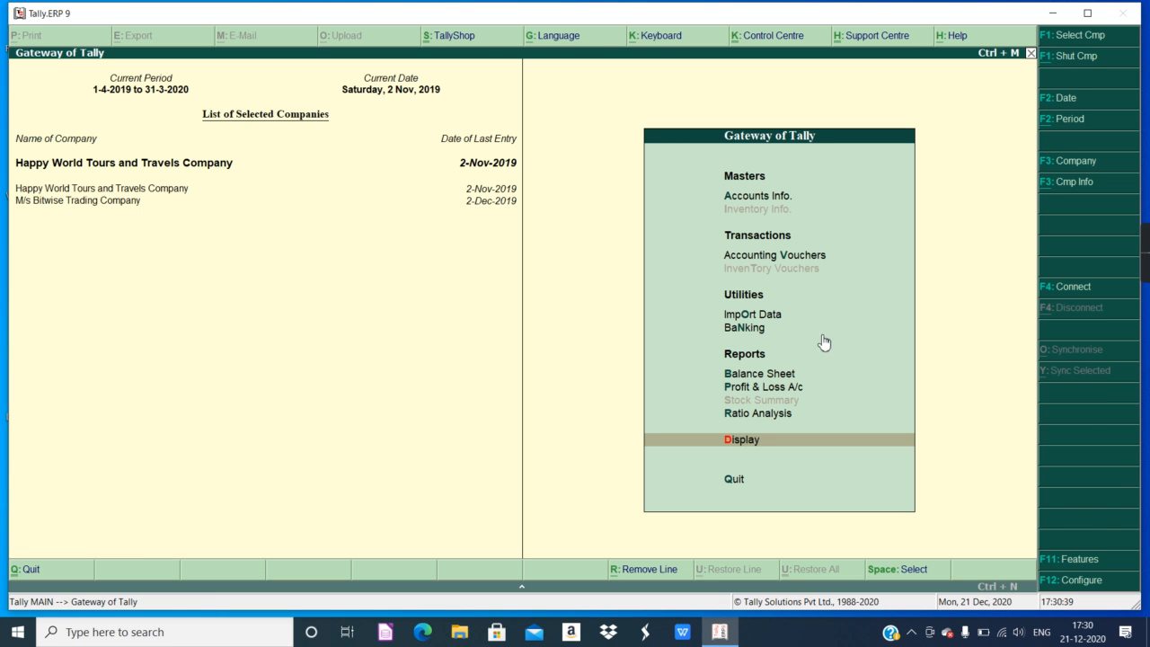
Review the company's Profit & Loss A/c and Balance Sheet, closing each report.
left_click(786, 387)
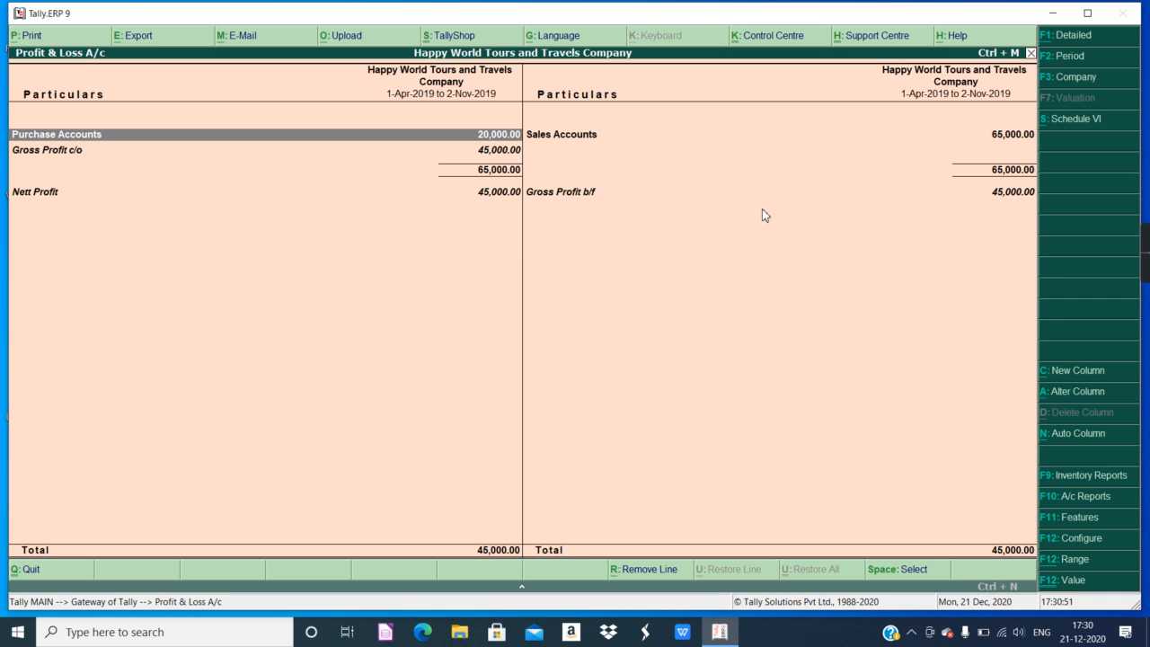
key("Escape")
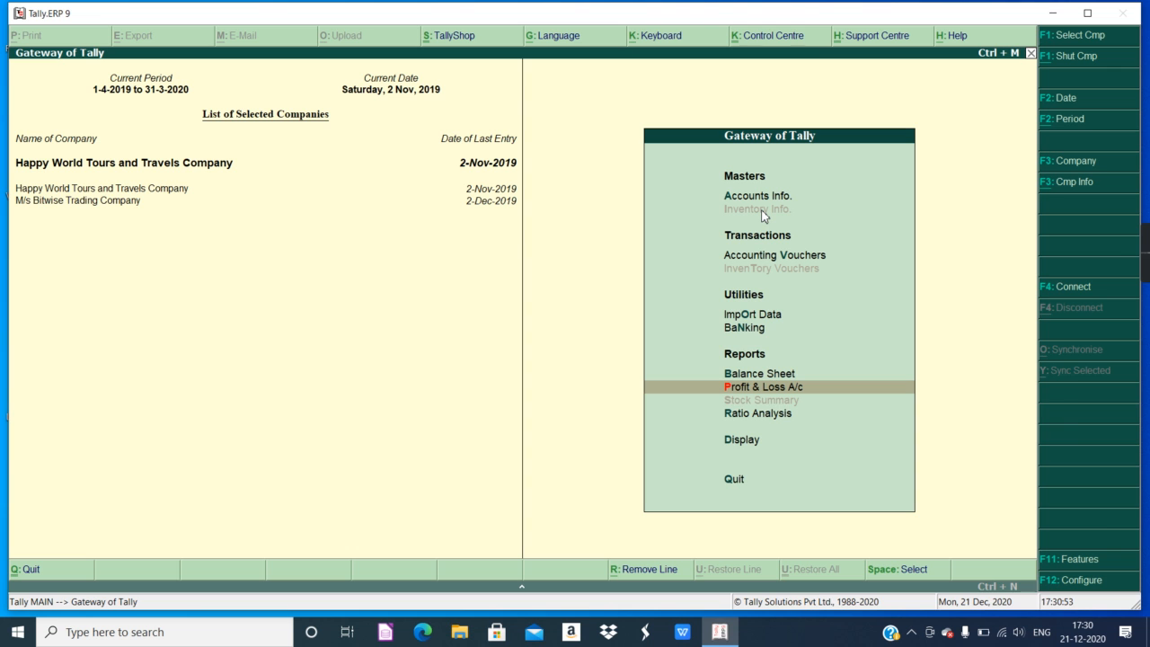
key("b")
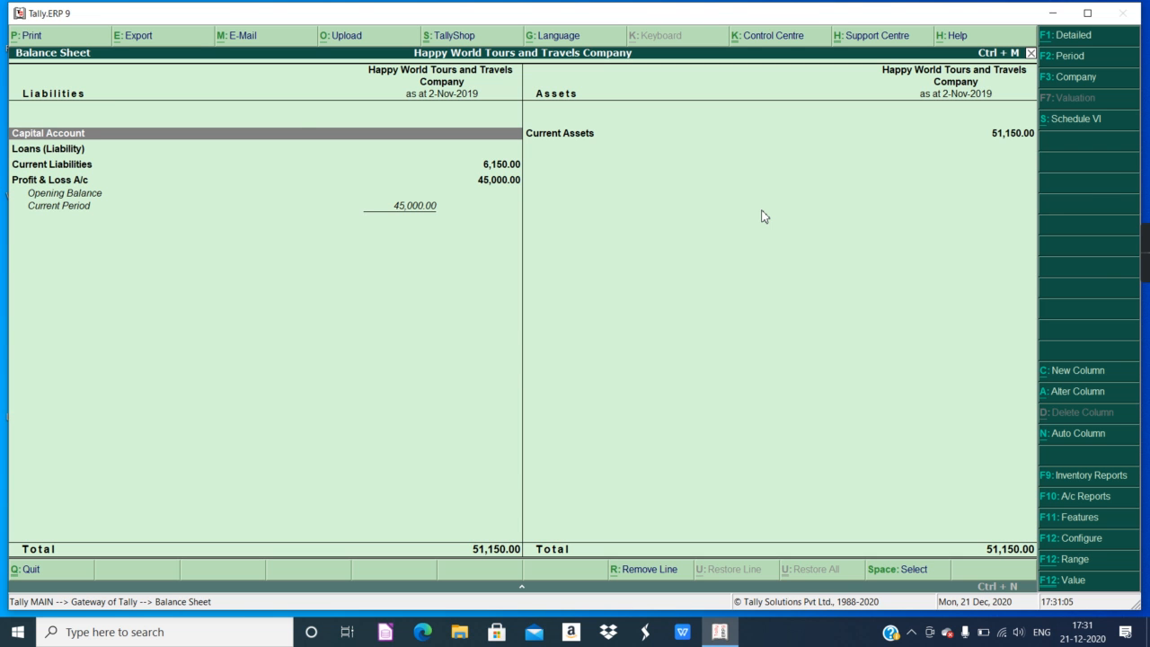
key("Escape")
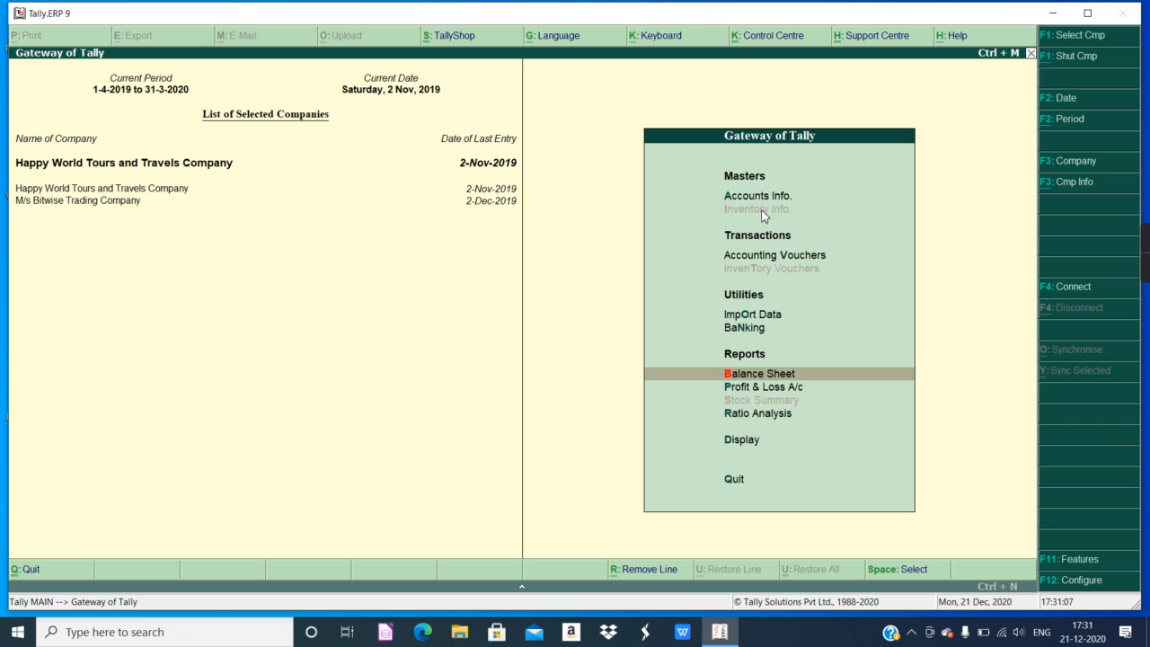